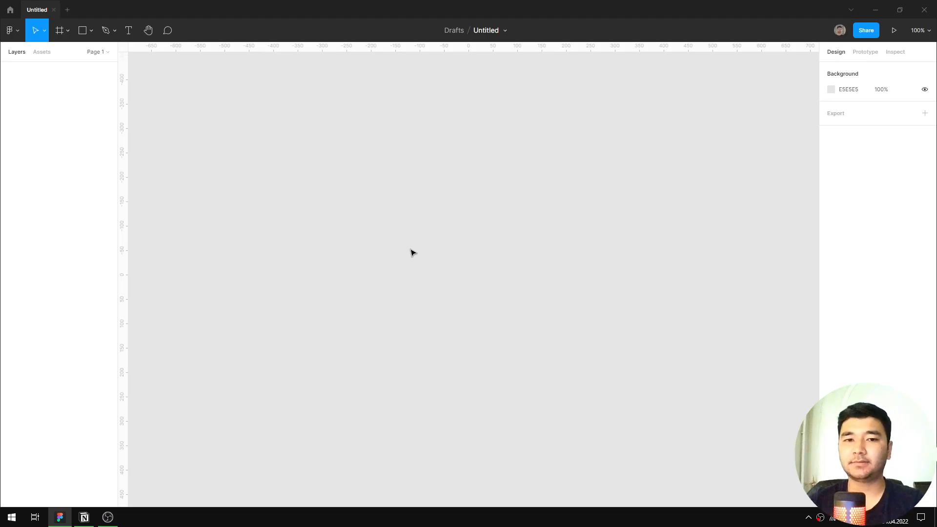
Rename the file as 5-dars.
{"action": "left_click", "coordinate": [486, 30]}
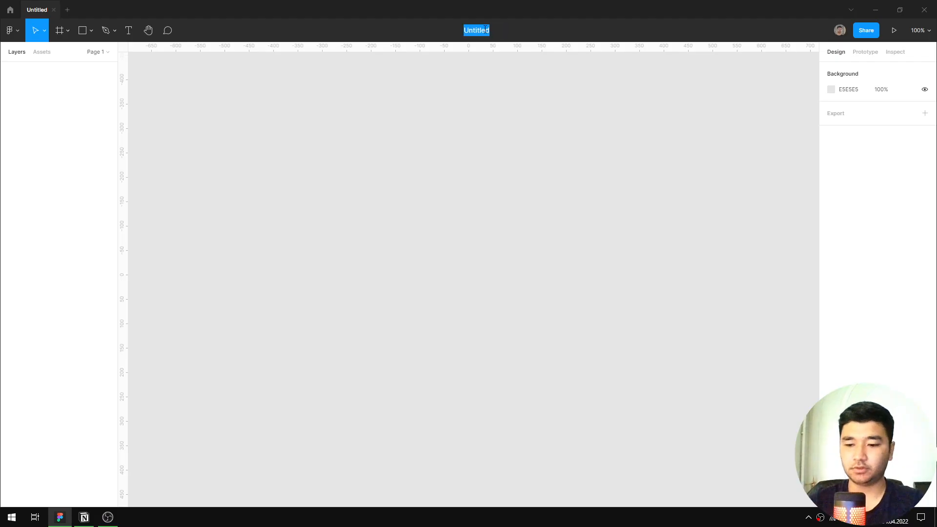
{"action": "type", "text": "5-dars"}
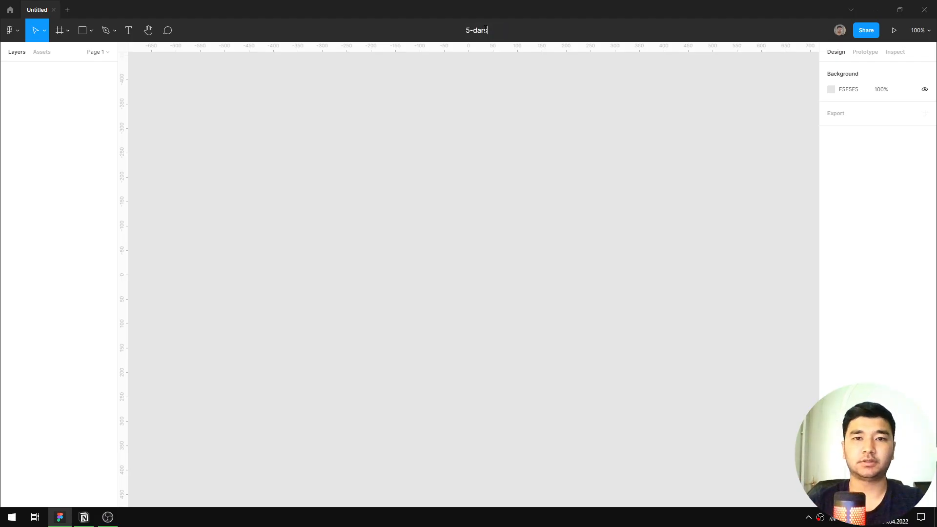
{"action": "key", "text": "Return"}
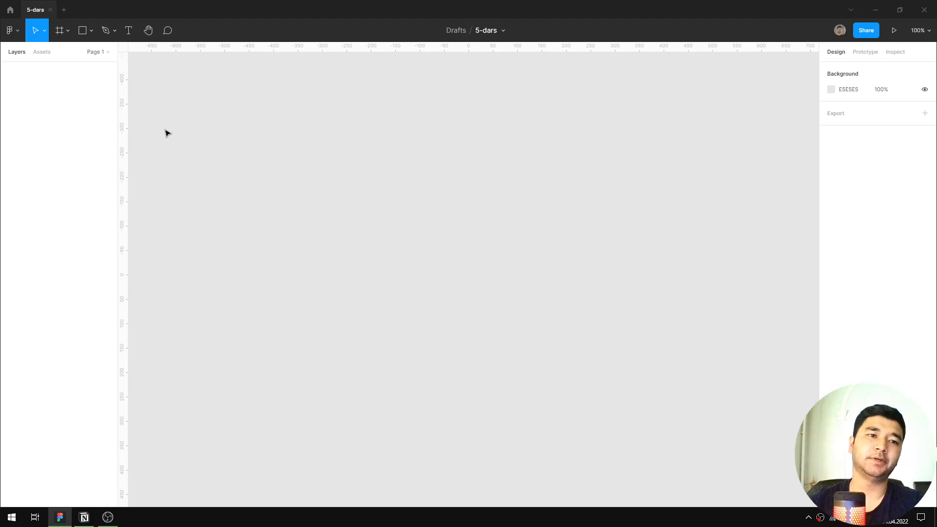
{"action": "left_click", "coordinate": [93, 31]}
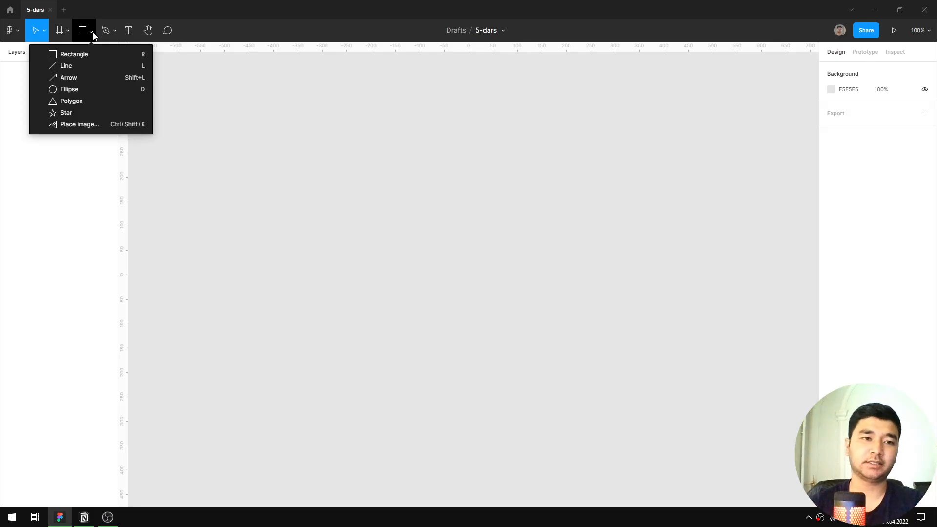
{"action": "left_click", "coordinate": [315, 103]}
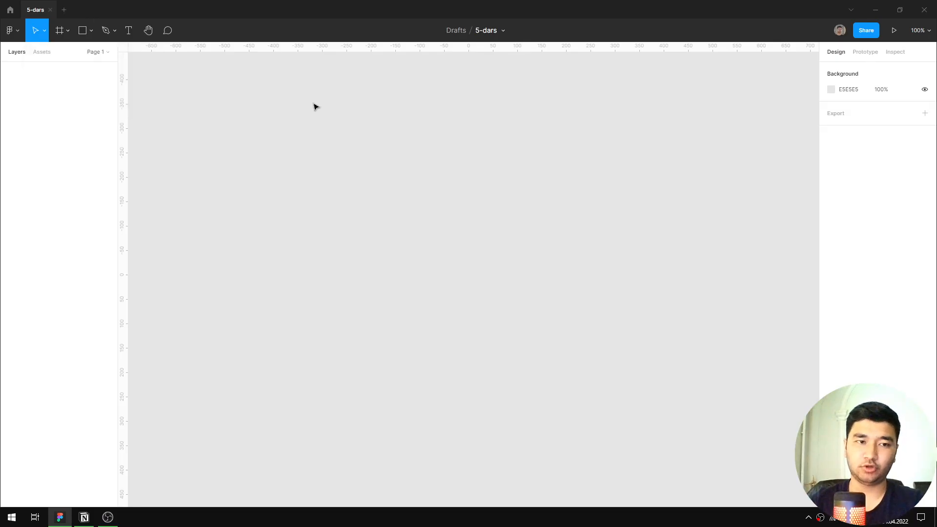
{"action": "left_click", "coordinate": [91, 31]}
{"action": "left_click", "coordinate": [322, 104]}
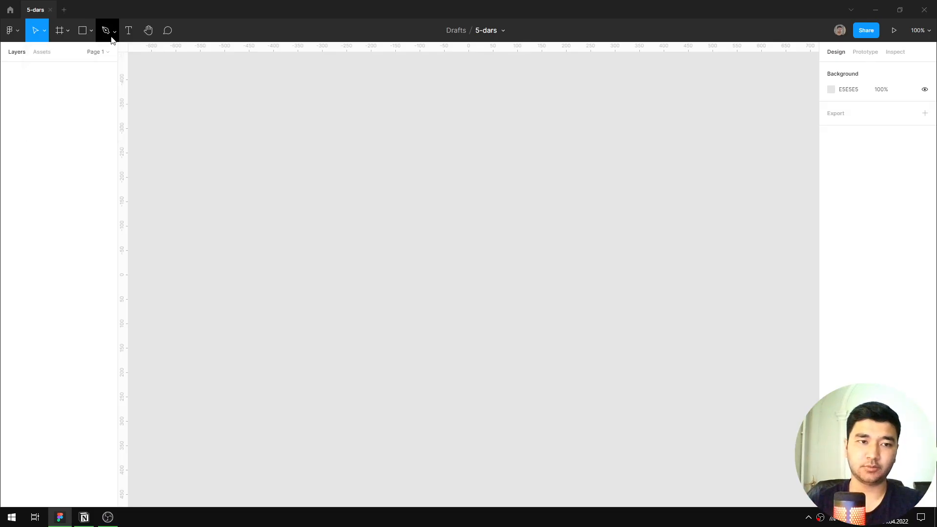
Draw a rectangle about 449 × 289 on the empty canvas and delete it.
{"action": "left_click", "coordinate": [93, 32]}
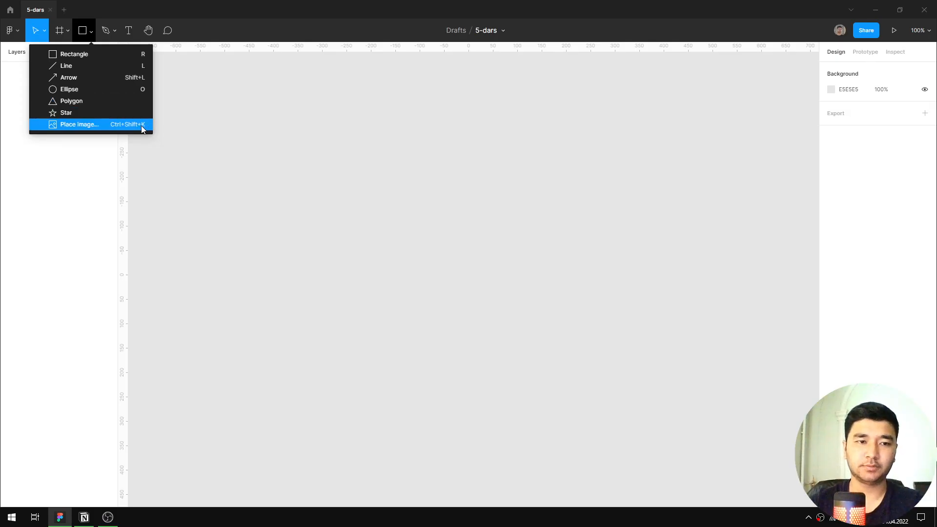
{"action": "left_click", "coordinate": [92, 54]}
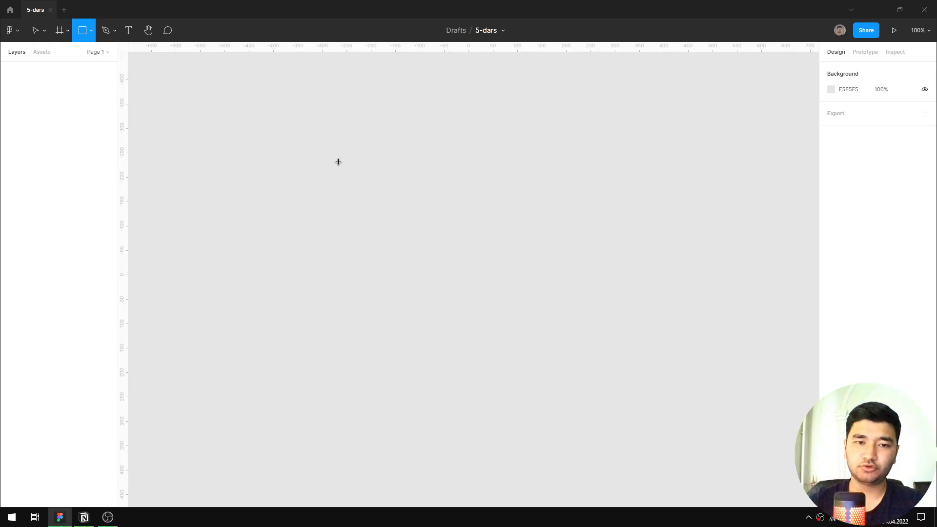
{"action": "left_click_drag", "start_coordinate": [314, 124], "coordinate": [533, 266]}
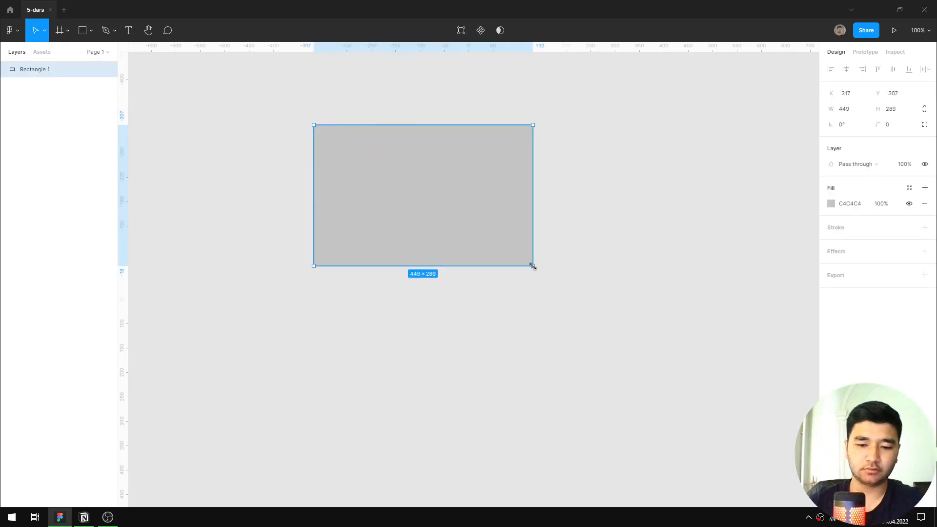
{"action": "key", "text": "Delete"}
Draw an equal-sided square about 97 × 97 on the canvas and delete it.
{"action": "key", "text": "r"}
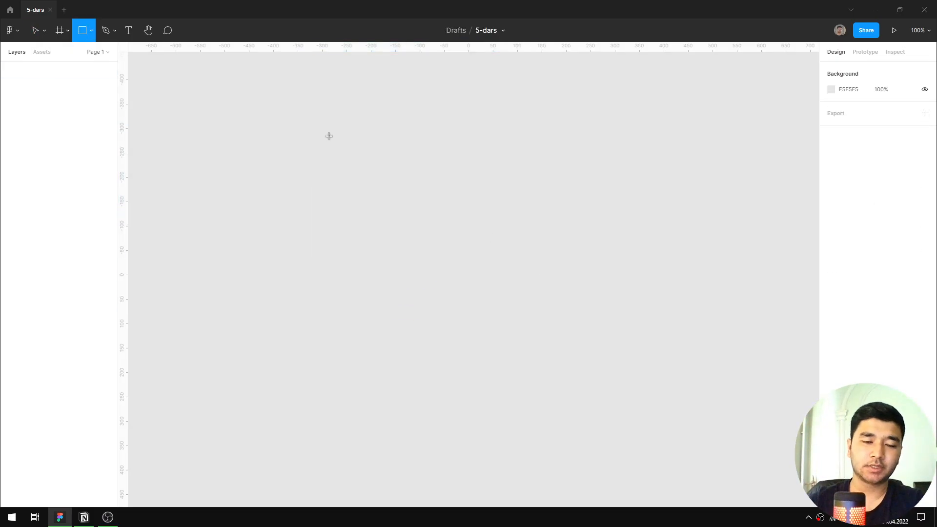
{"action": "mouse_move", "coordinate": [266, 119]}
{"action": "left_mouse_down"}
{"action": "mouse_move", "coordinate": [394, 256]}
{"action": "mouse_move", "coordinate": [458, 212]}
{"action": "mouse_move", "coordinate": [441, 288]}
{"action": "mouse_move", "coordinate": [533, 292]}
{"action": "mouse_move", "coordinate": [601, 357]}
{"action": "mouse_move", "coordinate": [384, 202]}
{"action": "mouse_move", "coordinate": [577, 343]}
{"action": "mouse_move", "coordinate": [374, 224]}
{"action": "mouse_move", "coordinate": [345, 199]}
{"action": "mouse_move", "coordinate": [448, 268]}
{"action": "mouse_move", "coordinate": [312, 141]}
{"action": "left_mouse_up"}
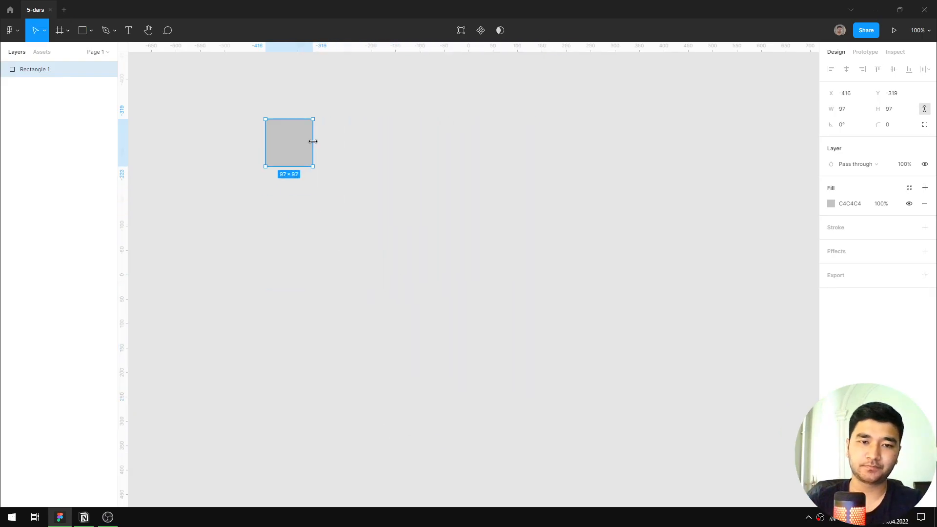
{"action": "key", "text": "Delete"}
Place a default 100 × 100 square on the canvas and move it to about X -85, Y -82.
{"action": "key", "text": "r"}
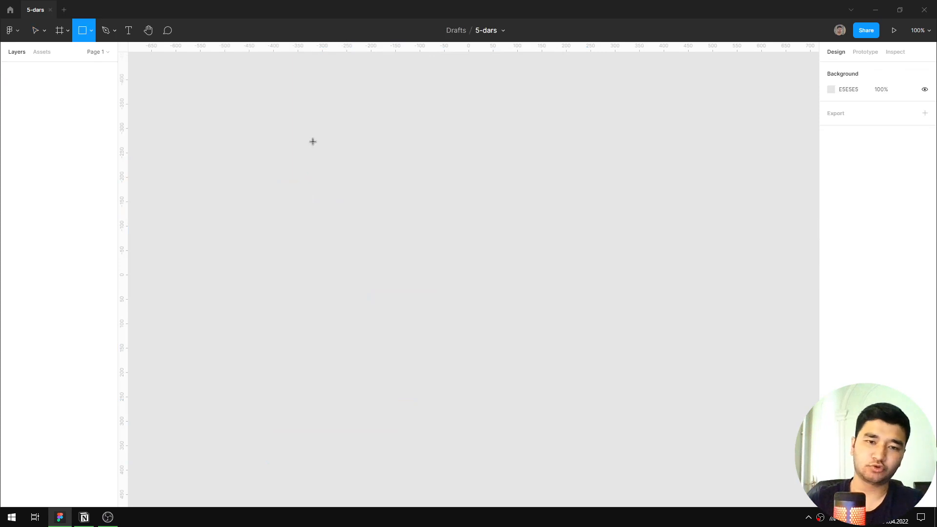
{"action": "left_click", "coordinate": [369, 168]}
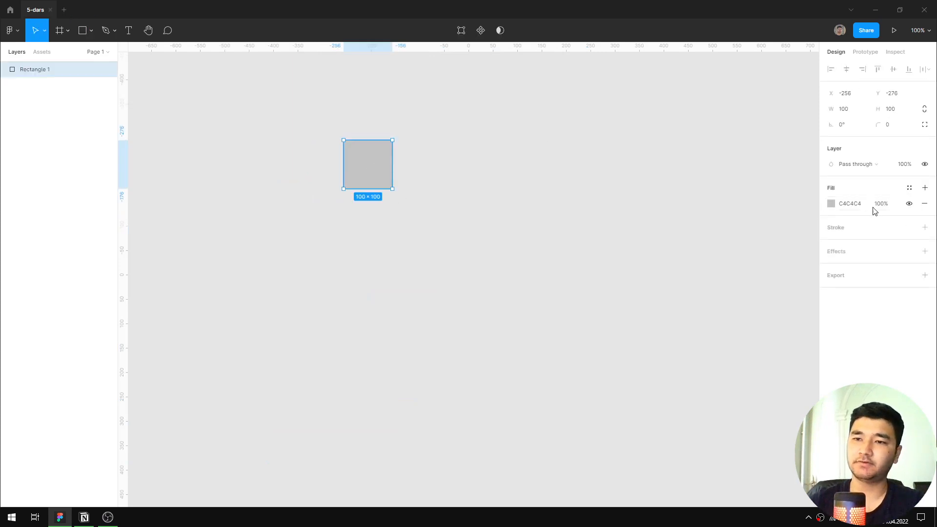
{"action": "left_click_drag", "start_coordinate": [374, 171], "coordinate": [451, 273]}
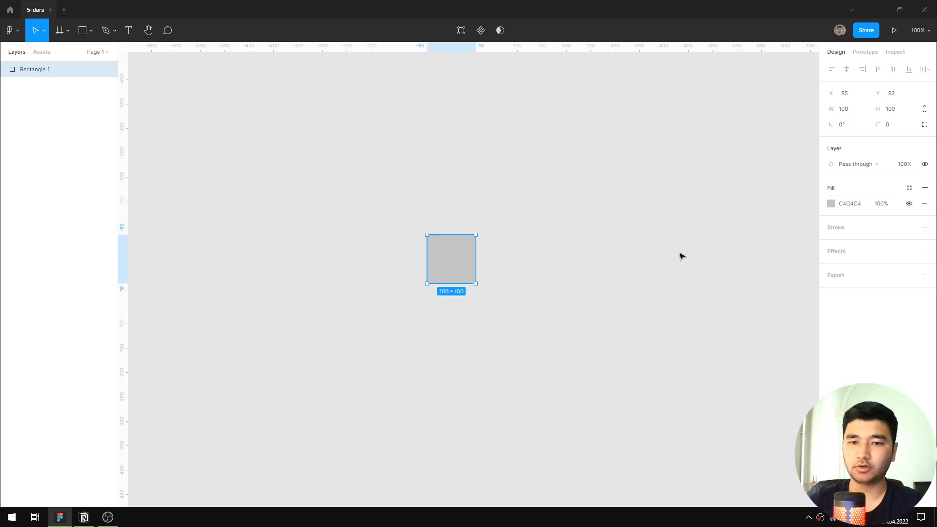
Set the square's fill colour to black, 000000, and deselect it.
{"action": "left_click", "coordinate": [850, 205]}
{"action": "type", "text": "000"}
{"action": "key", "text": "Return"}
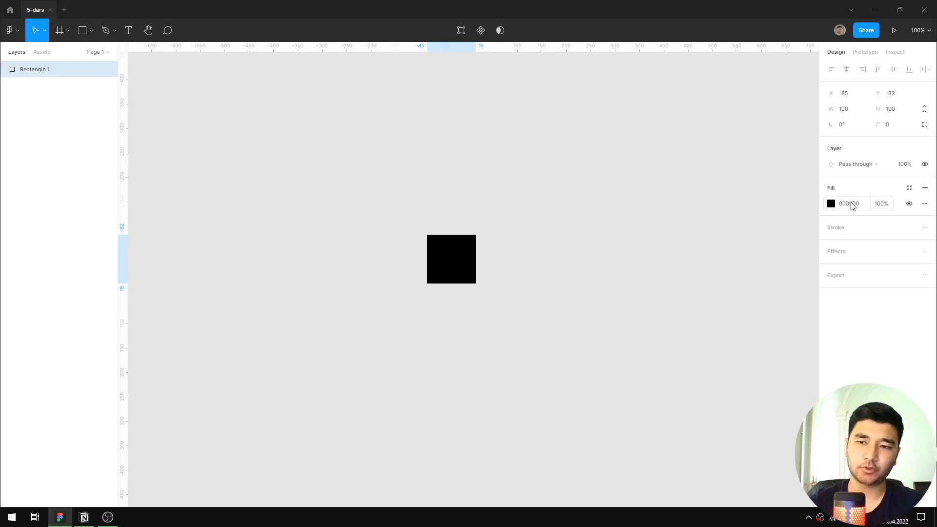
{"action": "left_click", "coordinate": [534, 288]}
Move the black square slightly to about X -94, Y -81 and deselect it.
{"action": "scroll", "coordinate": [444, 305], "scroll_direction": "up", "scroll_amount": 5}
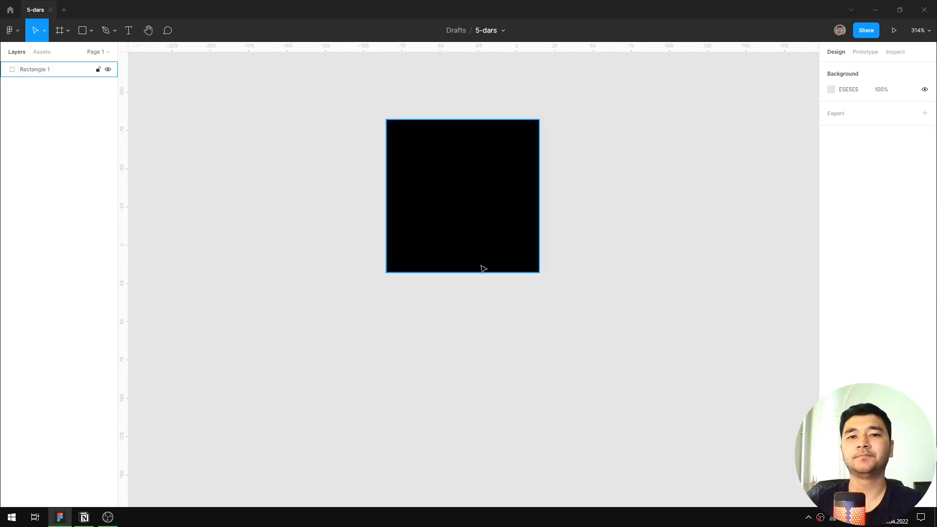
{"action": "scroll", "coordinate": [481, 265], "scroll_direction": "down", "scroll_amount": 3}
{"action": "left_click_drag", "start_coordinate": [475, 213], "coordinate": [483, 264]}
{"action": "left_click", "coordinate": [598, 264]}
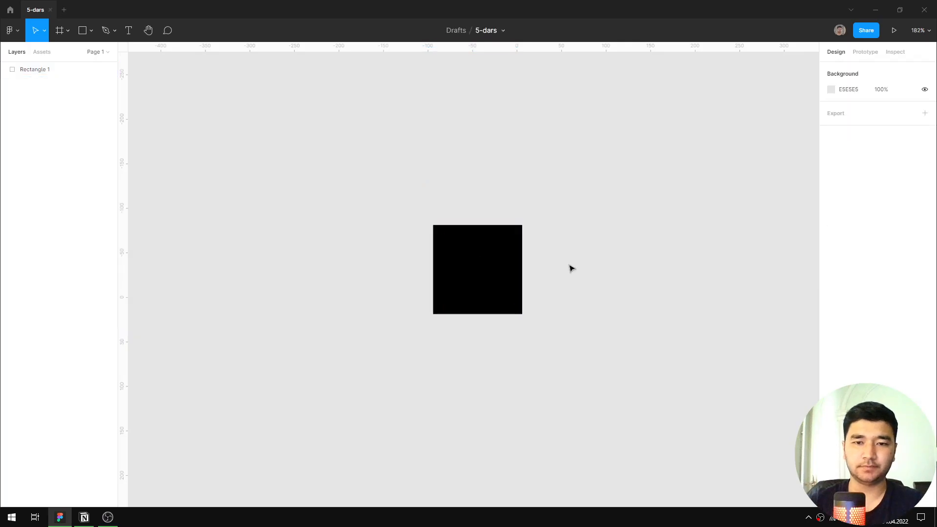
Examine the black square's corner radius handles up close.
{"action": "left_click", "coordinate": [464, 259]}
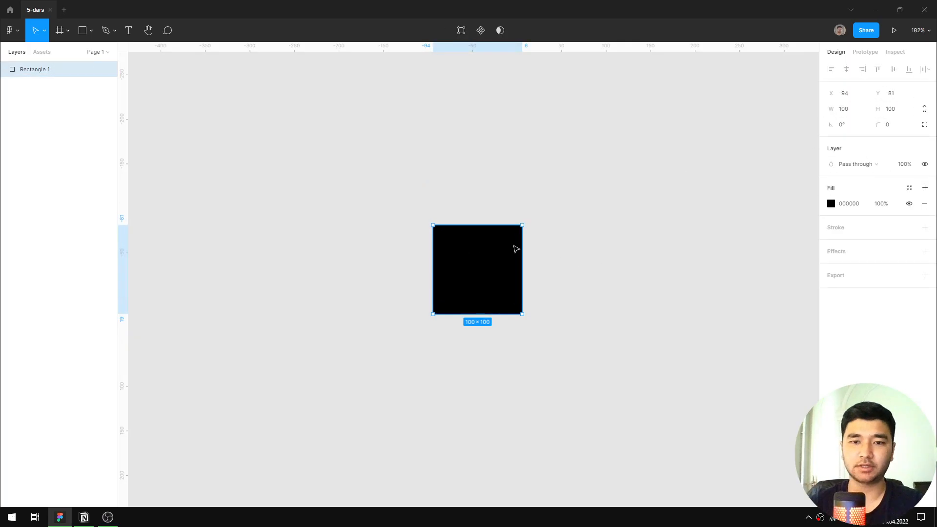
{"action": "scroll", "coordinate": [495, 264], "scroll_direction": "up", "scroll_amount": 5}
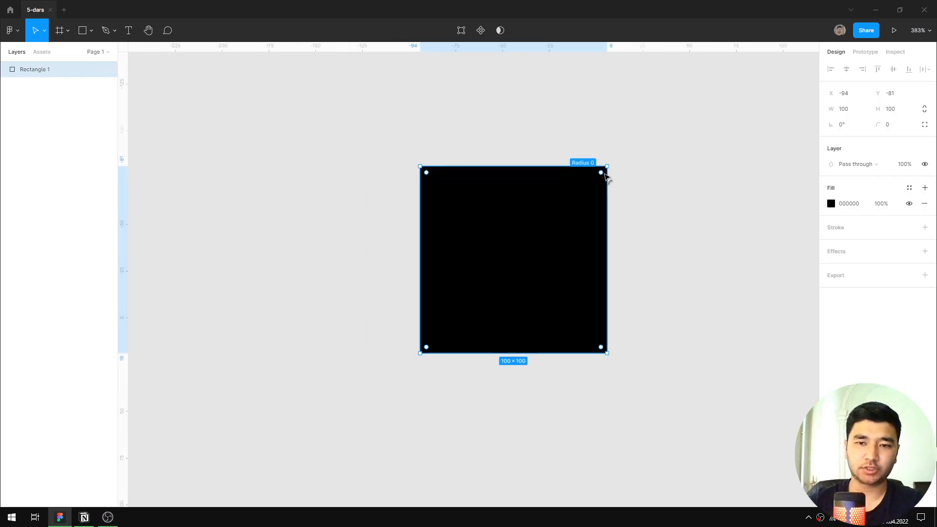
{"action": "left_click_drag", "start_coordinate": [604, 174], "coordinate": [656, 172]}
{"action": "scroll", "coordinate": [711, 221], "scroll_direction": "down", "scroll_amount": 5}
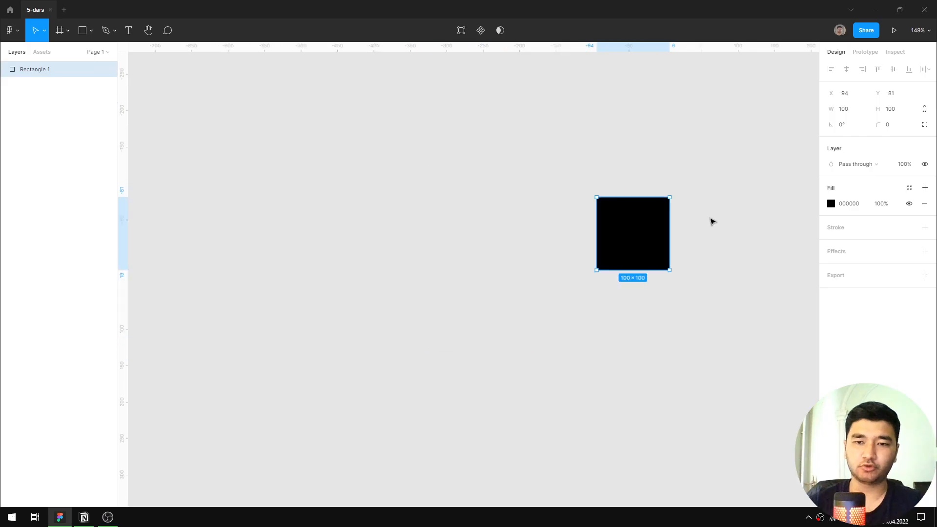
{"action": "left_click", "coordinate": [712, 222]}
{"action": "scroll", "coordinate": [712, 222], "scroll_direction": "up", "scroll_amount": 5}
{"action": "left_click", "coordinate": [602, 222]}
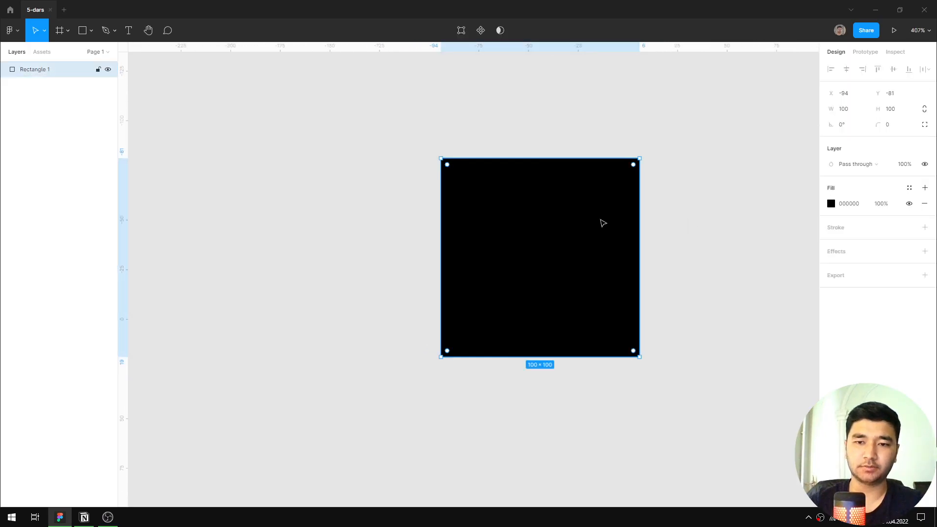
{"action": "scroll", "coordinate": [632, 171], "scroll_direction": "up", "scroll_amount": 4}
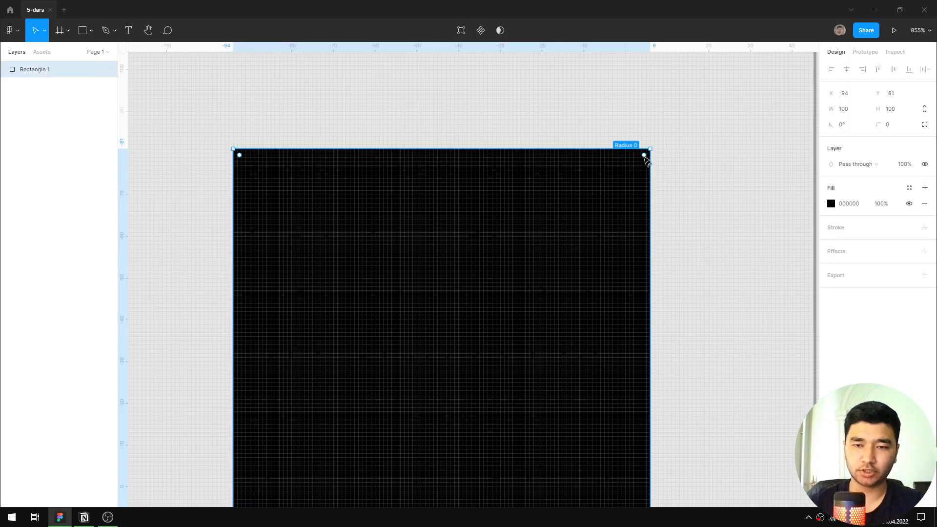
{"action": "scroll", "coordinate": [645, 159], "scroll_direction": "down", "scroll_amount": 2}
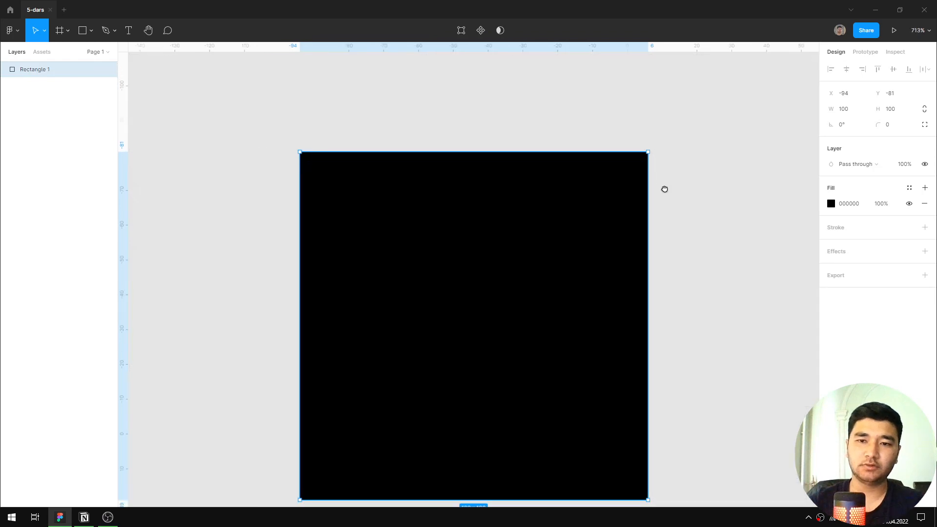
{"action": "scroll", "coordinate": [654, 176], "scroll_direction": "down", "scroll_amount": 2}
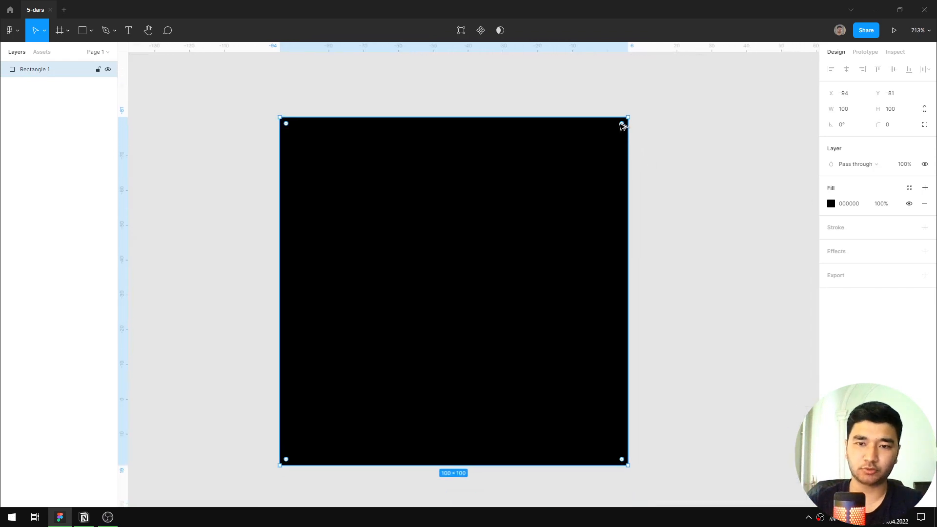
Round only the square's upper-right corner to a radius of 50 and restore the sharp corner.
{"action": "left_click_drag", "start_coordinate": [622, 123], "coordinate": [387, 357]}
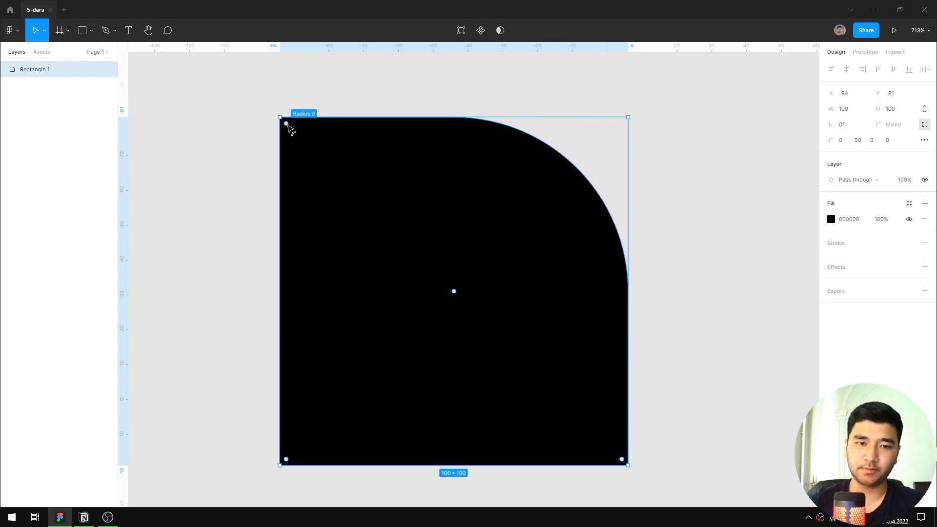
{"action": "left_click_drag", "start_coordinate": [287, 126], "coordinate": [245, 102]}
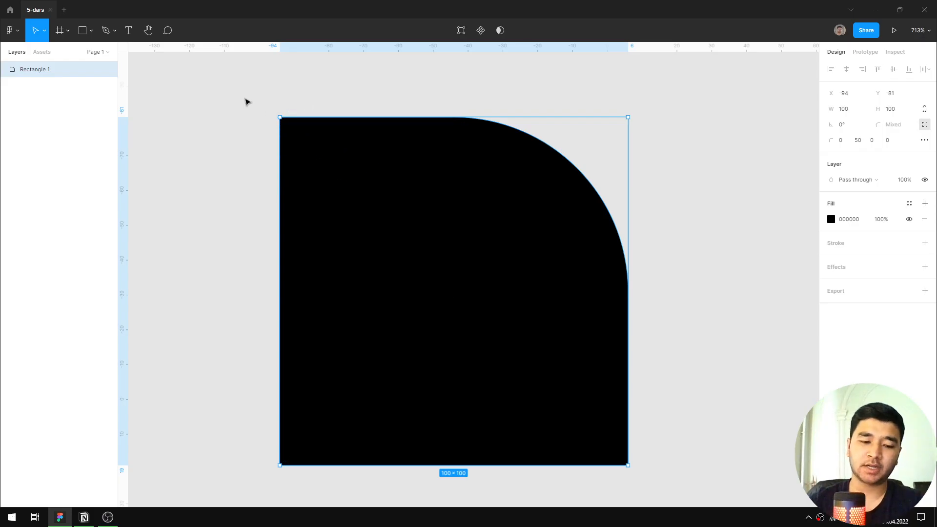
{"action": "left_click_drag", "start_coordinate": [291, 128], "coordinate": [248, 114]}
{"action": "left_click", "coordinate": [681, 226]}
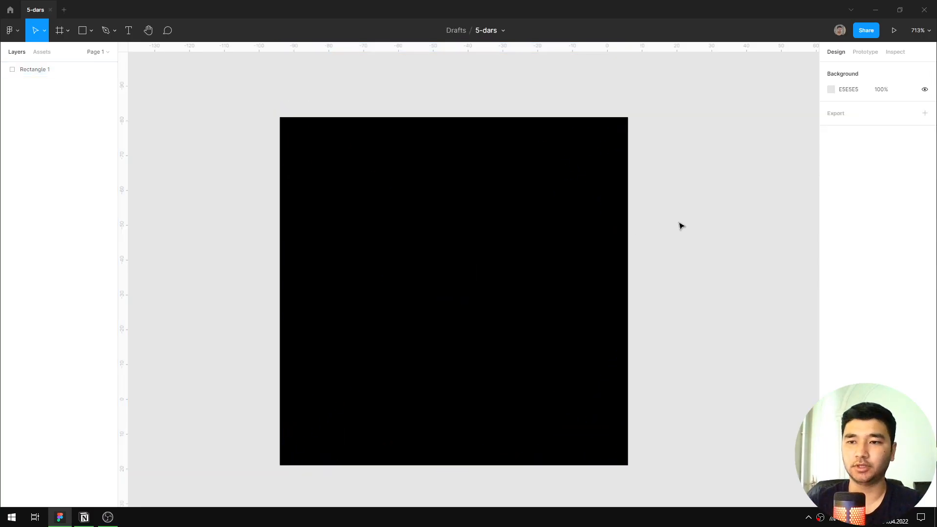
Examine the square's independent corner radius and corner smoothing settings.
{"action": "left_click", "coordinate": [437, 142]}
{"action": "left_click", "coordinate": [923, 124]}
{"action": "left_click", "coordinate": [924, 140]}
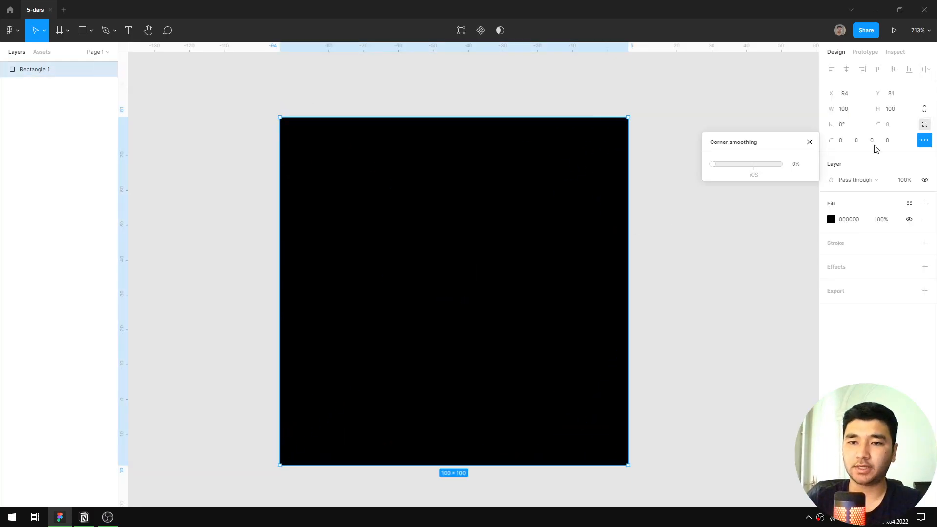
{"action": "left_click", "coordinate": [809, 142]}
{"action": "left_click", "coordinate": [924, 124]}
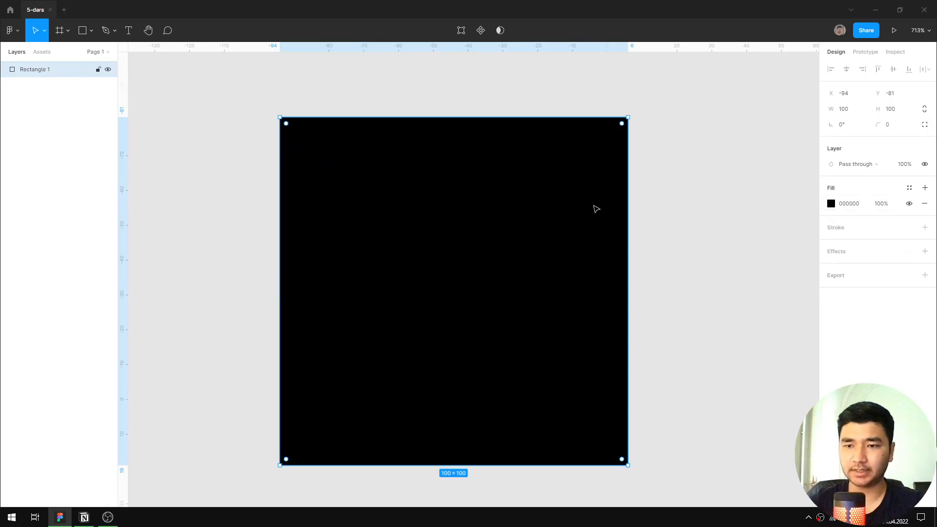
Move the square horizontally to X -90.
{"action": "scroll", "coordinate": [627, 176], "scroll_direction": "down", "scroll_amount": 3}
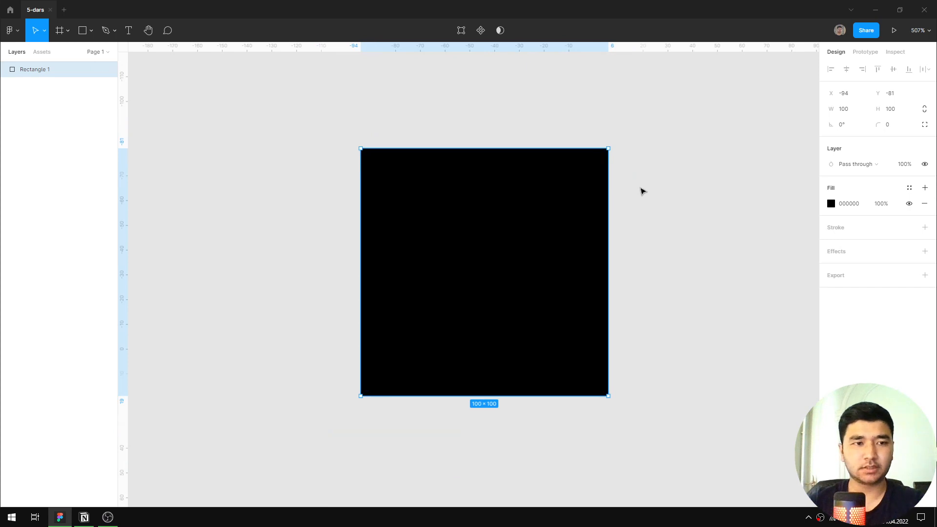
{"action": "mouse_move", "coordinate": [511, 225]}
{"action": "left_mouse_down"}
{"action": "mouse_move", "coordinate": [495, 236]}
{"action": "mouse_move", "coordinate": [518, 225]}
{"action": "left_mouse_up"}
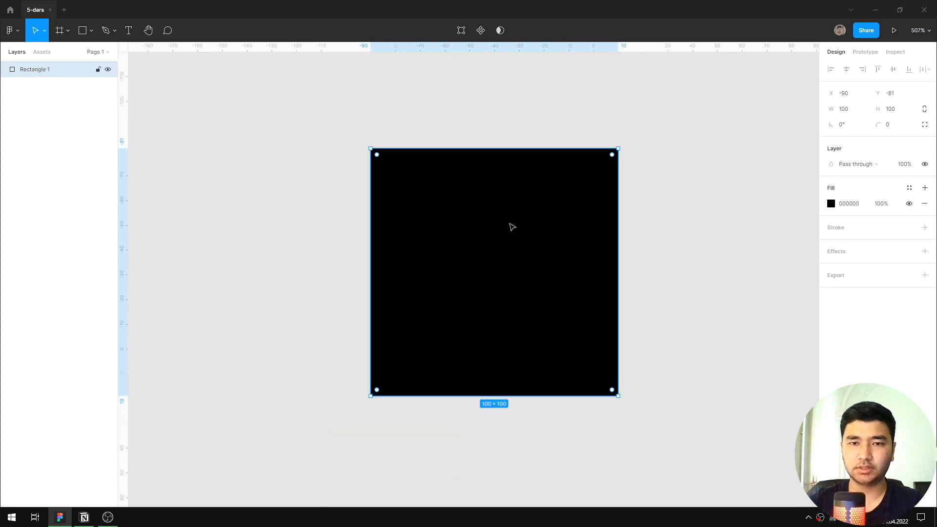
{"action": "left_click", "coordinate": [525, 112]}
Enter the square's object editing mode twice, leaving it each time with no edits made.
{"action": "left_click", "coordinate": [503, 195]}
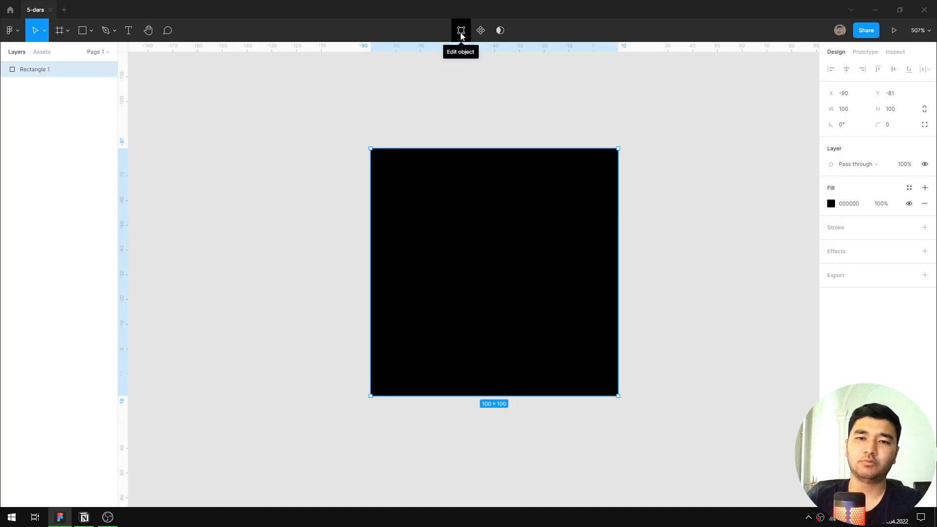
{"action": "left_click", "coordinate": [462, 32]}
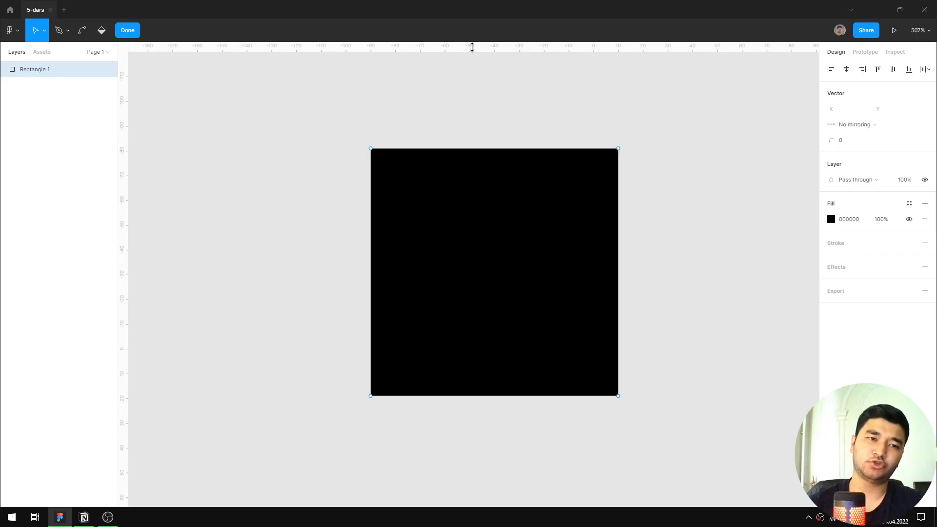
{"action": "key", "text": "Escape"}
{"action": "double_click", "coordinate": [541, 261]}
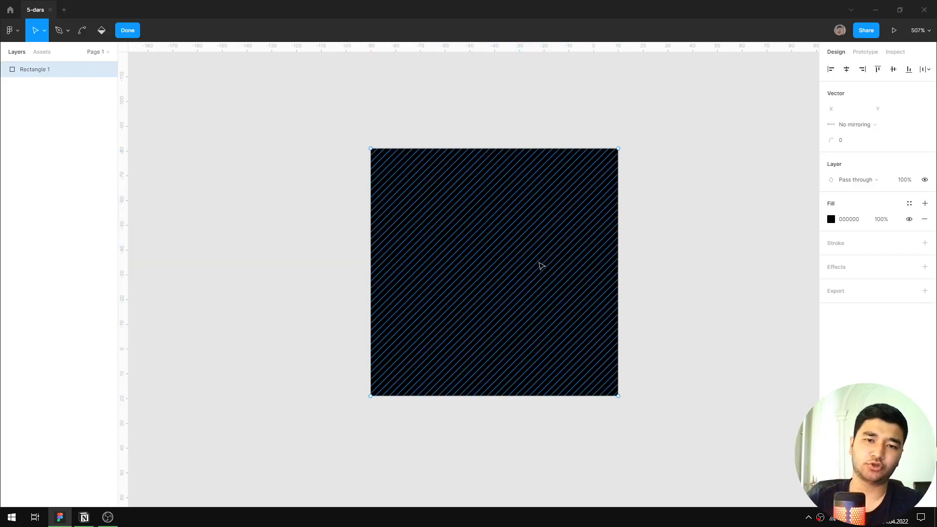
{"action": "key", "text": "Escape"}
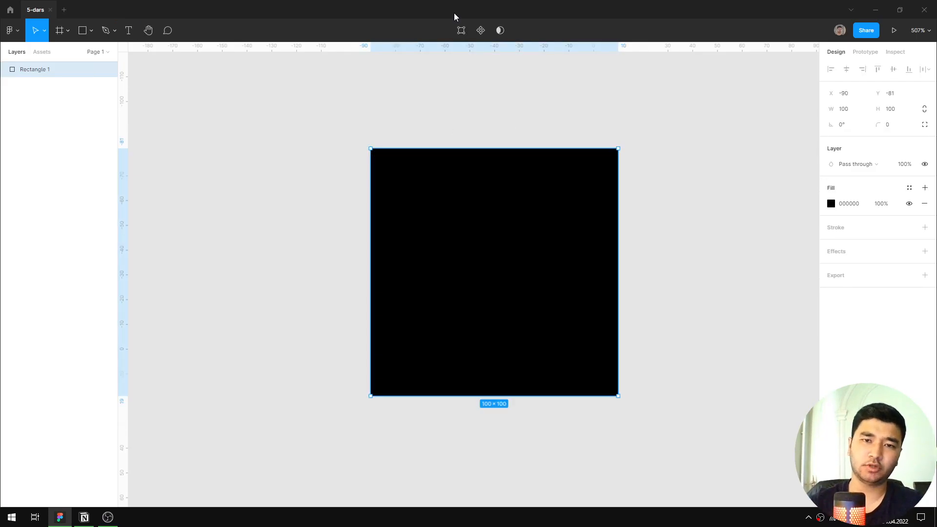
Edit the square's vector points into an inverted trapezoid about 187.5 × 95, with upper corners spread outward and lower corners raised.
{"action": "double_click", "coordinate": [559, 200]}
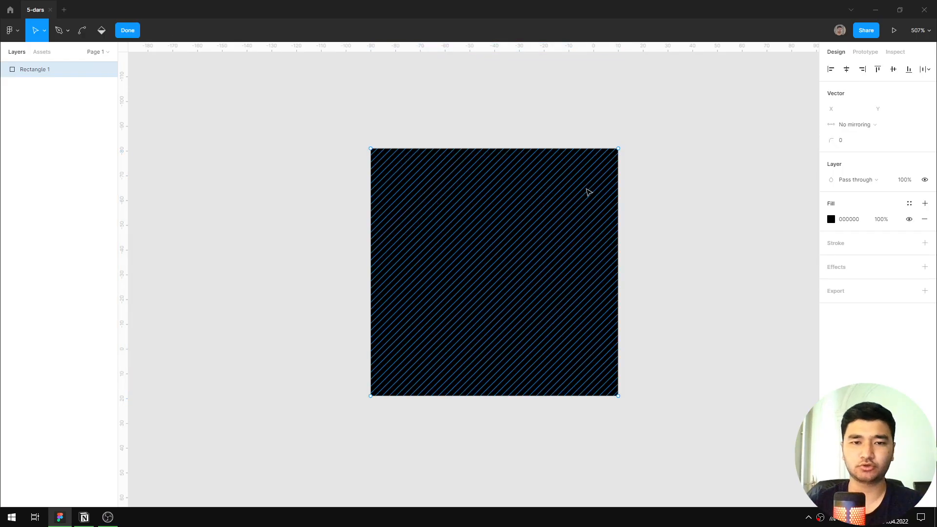
{"action": "scroll", "coordinate": [536, 203], "scroll_direction": "up", "scroll_amount": 5}
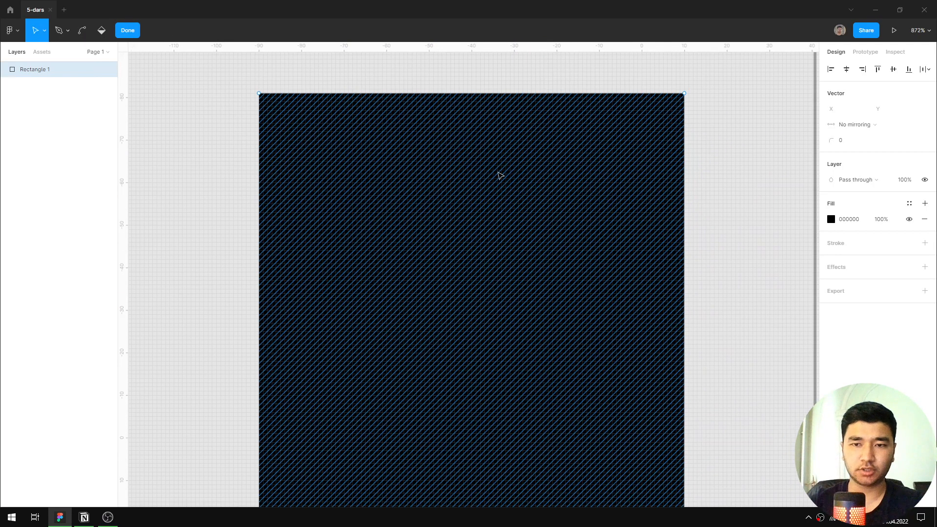
{"action": "scroll", "coordinate": [500, 174], "scroll_direction": "down", "scroll_amount": 2}
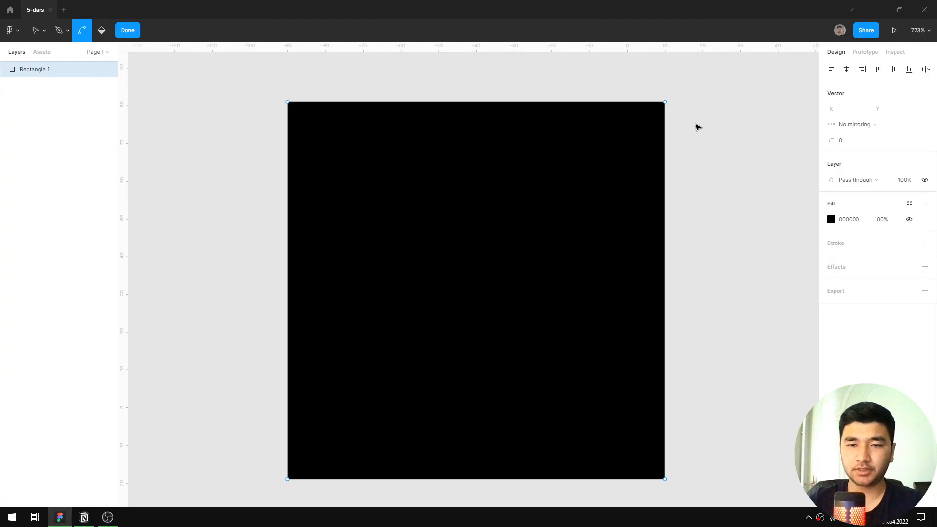
{"action": "scroll", "coordinate": [702, 130], "scroll_direction": "down", "scroll_amount": 4}
{"action": "scroll", "coordinate": [703, 147], "scroll_direction": "up", "scroll_amount": 1}
{"action": "scroll", "coordinate": [706, 148], "scroll_direction": "up", "scroll_amount": 1}
{"action": "scroll", "coordinate": [703, 145], "scroll_direction": "up", "scroll_amount": 1}
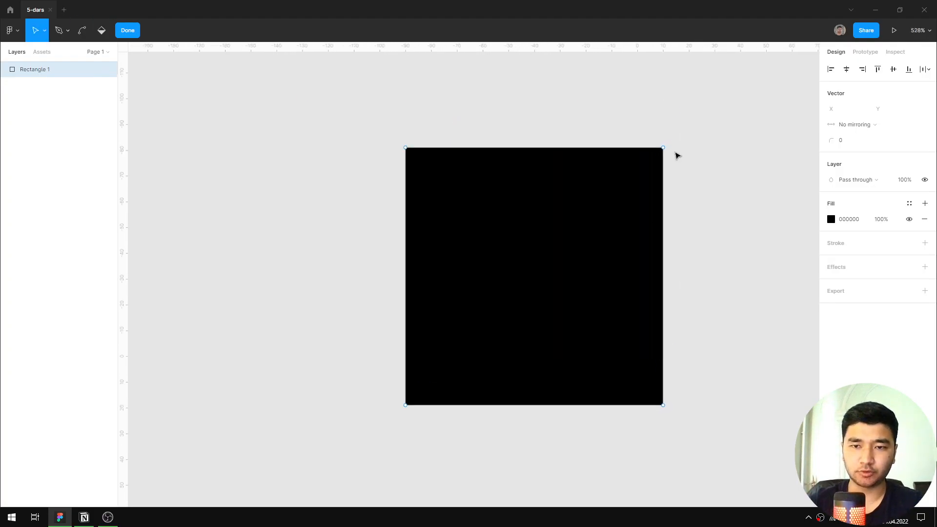
{"action": "left_click_drag", "start_coordinate": [664, 148], "coordinate": [769, 77]}
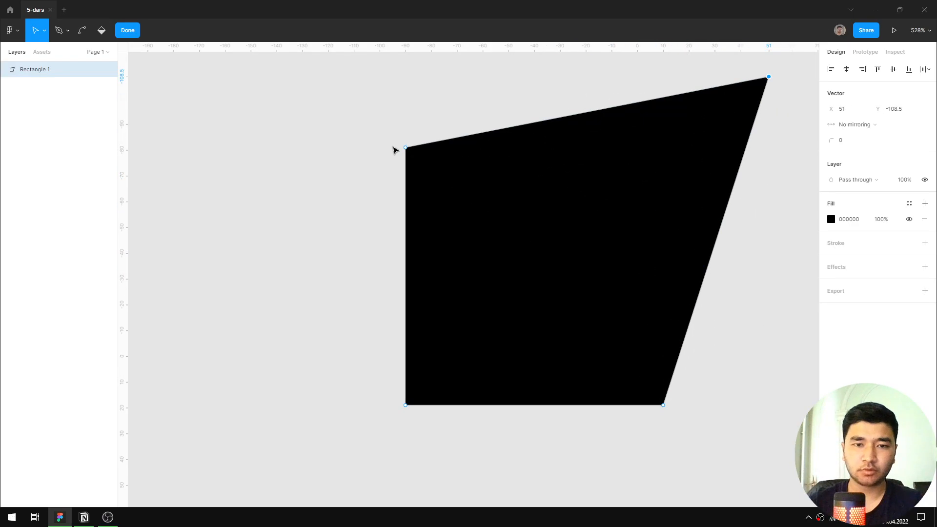
{"action": "left_click_drag", "start_coordinate": [408, 151], "coordinate": [290, 88]}
{"action": "left_click_drag", "start_coordinate": [407, 408], "coordinate": [412, 314]}
{"action": "left_click_drag", "start_coordinate": [666, 409], "coordinate": [657, 326]}
{"action": "scroll", "coordinate": [656, 326], "scroll_direction": "down", "scroll_amount": 3}
{"action": "scroll", "coordinate": [703, 265], "scroll_direction": "up", "scroll_amount": 3}
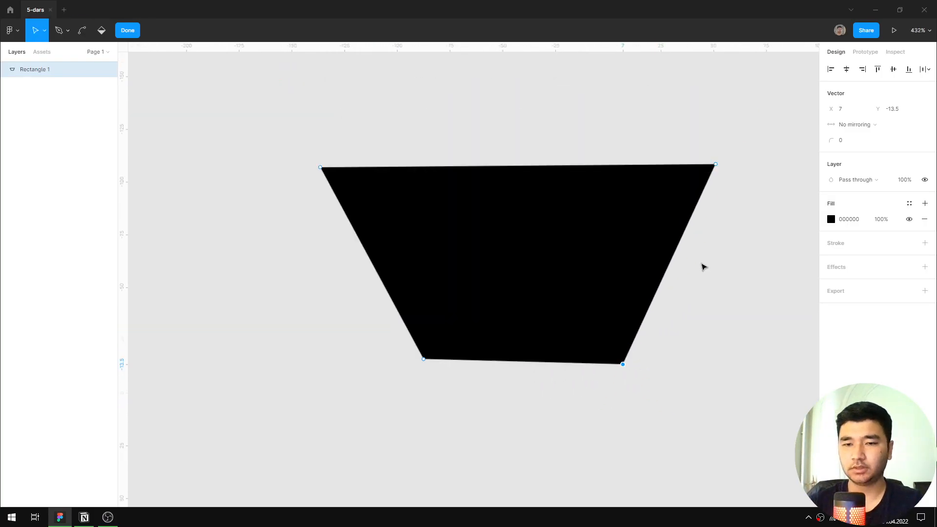
{"action": "key", "text": "Escape"}
Undo the trapezoid reshaping to restore the original square.
{"action": "scroll", "coordinate": [593, 277], "scroll_direction": "down", "scroll_amount": 1}
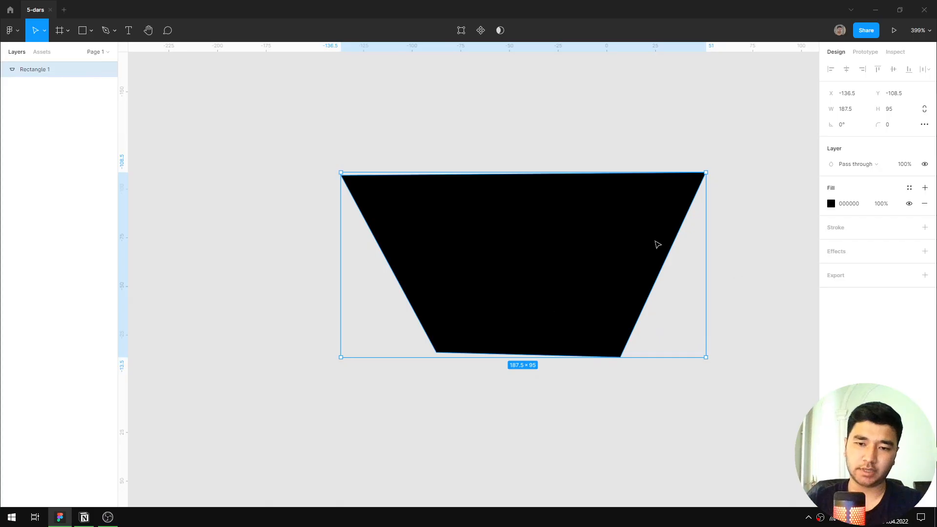
{"action": "scroll", "coordinate": [641, 294], "scroll_direction": "up", "scroll_amount": 3}
{"action": "scroll", "coordinate": [637, 285], "scroll_direction": "down", "scroll_amount": 1}
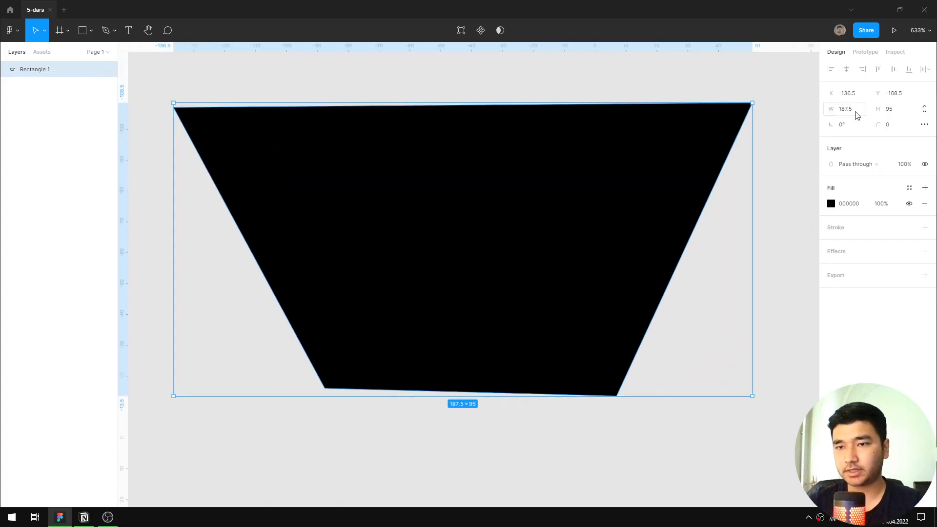
{"action": "scroll", "coordinate": [610, 201], "scroll_direction": "down", "scroll_amount": 2}
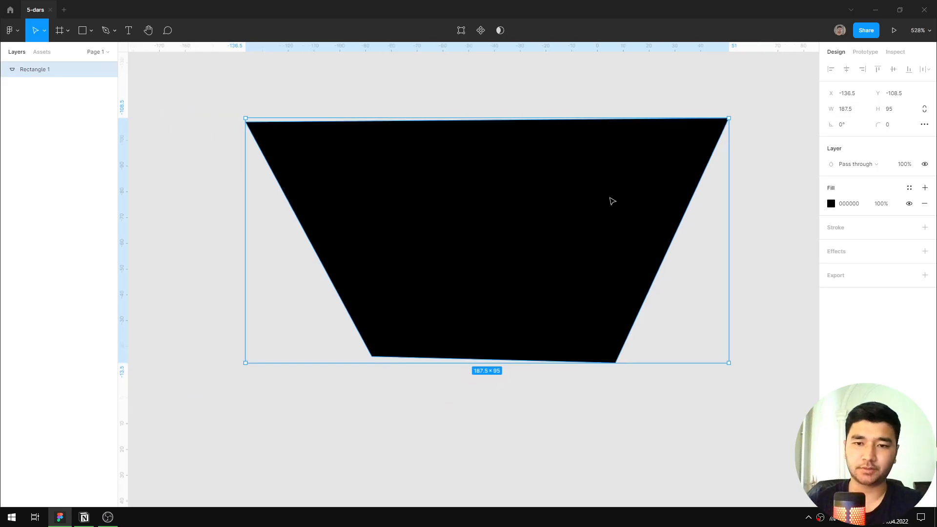
{"action": "key", "text": "ctrl+z"}
{"action": "key", "text": "ctrl+z"}
{"action": "key", "text": "ctrl+z"}
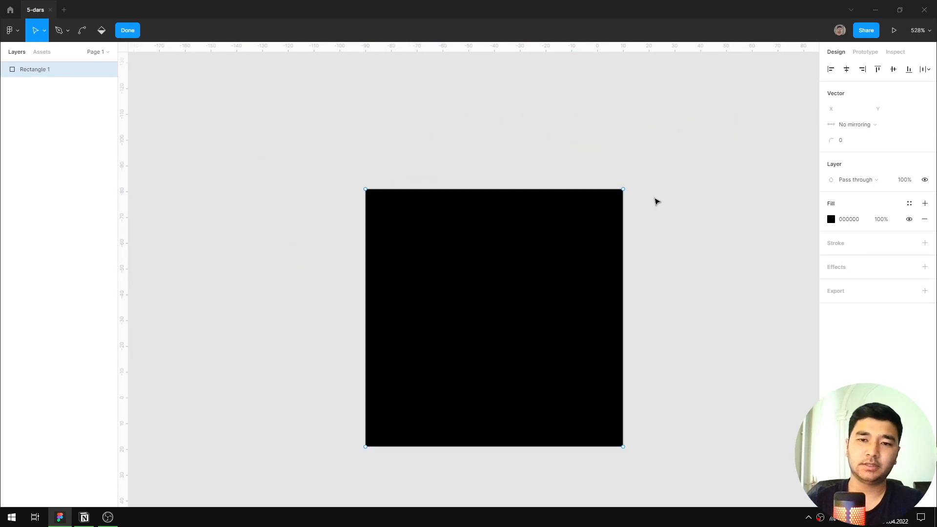
Skew the square into a right-leaning parallelogram about 136 × 112 by moving its two upper points together.
{"action": "left_click_drag", "start_coordinate": [679, 141], "coordinate": [316, 237]}
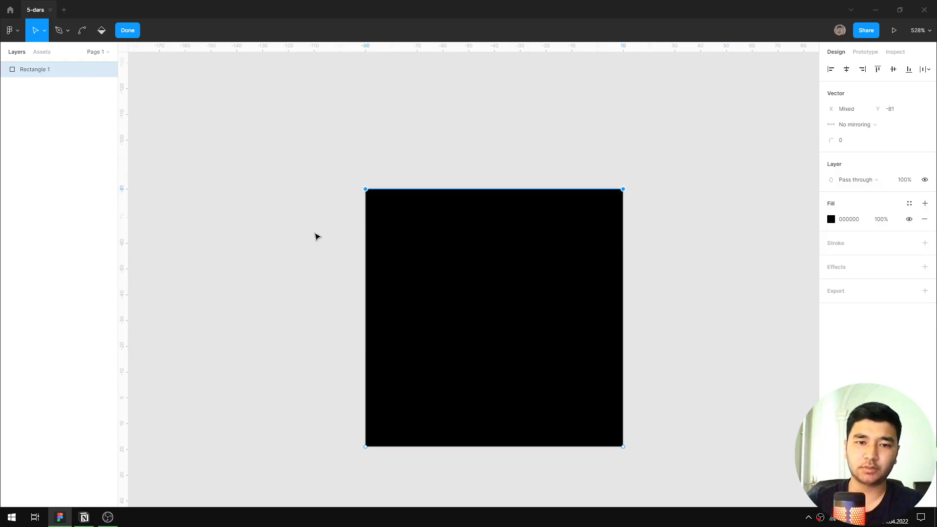
{"action": "mouse_move", "coordinate": [364, 191]}
{"action": "left_mouse_down"}
{"action": "mouse_move", "coordinate": [321, 197]}
{"action": "mouse_move", "coordinate": [443, 195]}
{"action": "mouse_move", "coordinate": [403, 207]}
{"action": "mouse_move", "coordinate": [601, 211]}
{"action": "mouse_move", "coordinate": [262, 226]}
{"action": "mouse_move", "coordinate": [253, 126]}
{"action": "mouse_move", "coordinate": [274, 184]}
{"action": "mouse_move", "coordinate": [467, 214]}
{"action": "mouse_move", "coordinate": [548, 213]}
{"action": "mouse_move", "coordinate": [411, 211]}
{"action": "mouse_move", "coordinate": [462, 211]}
{"action": "left_mouse_up"}
{"action": "mouse_move", "coordinate": [462, 166]}
{"action": "left_mouse_down"}
{"action": "mouse_move", "coordinate": [450, 168]}
{"action": "mouse_move", "coordinate": [455, 193]}
{"action": "mouse_move", "coordinate": [452, 157]}
{"action": "left_mouse_up"}
{"action": "key", "text": "Escape"}
{"action": "scroll", "coordinate": [449, 161], "scroll_direction": "down", "scroll_amount": 3}
{"action": "scroll", "coordinate": [520, 235], "scroll_direction": "up", "scroll_amount": 2}
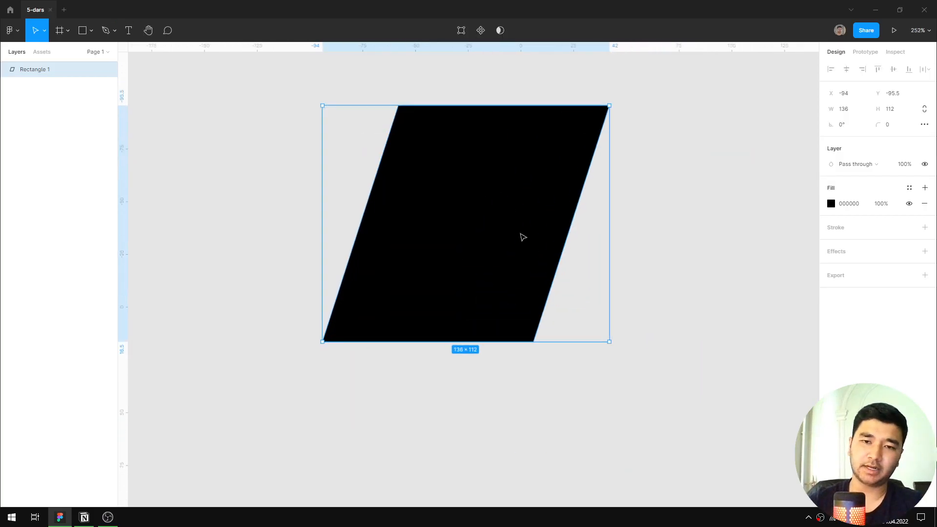
Undo the parallelogram's point moves.
{"action": "left_click_drag", "start_coordinate": [521, 219], "coordinate": [531, 268]}
{"action": "scroll", "coordinate": [495, 254], "scroll_direction": "down", "scroll_amount": 1}
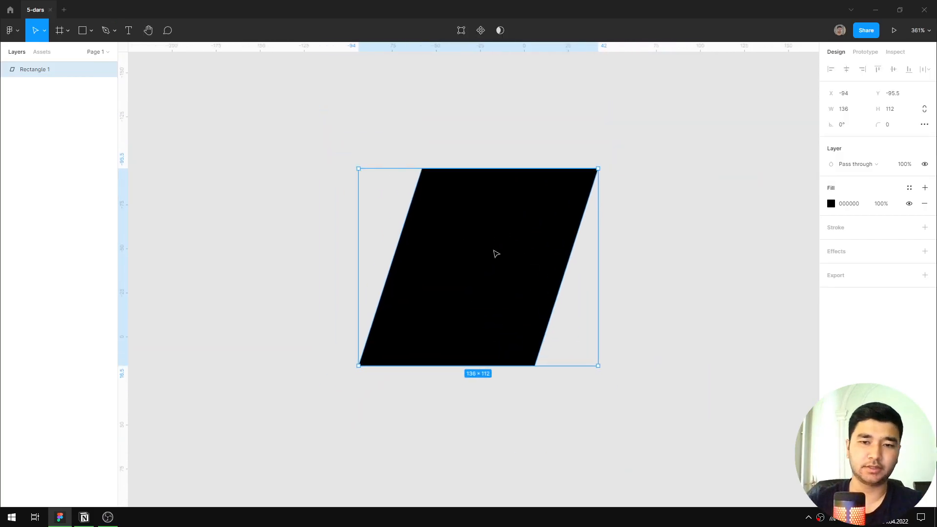
{"action": "key", "text": "ctrl+z"}
{"action": "key", "text": "ctrl+z"}
{"action": "key", "text": "ctrl+z"}
{"action": "key", "text": "ctrl+z"}
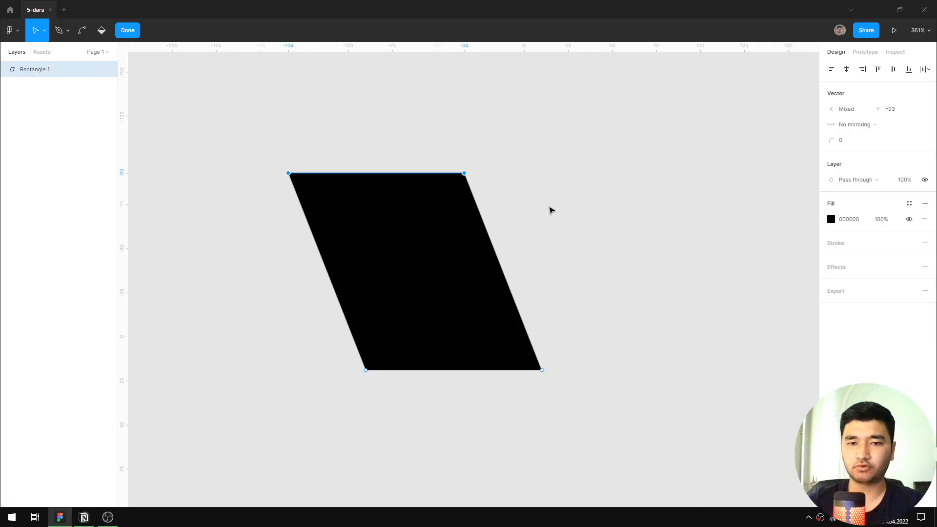
Leave object editing mode and delete the square.
{"action": "key", "text": "Escape"}
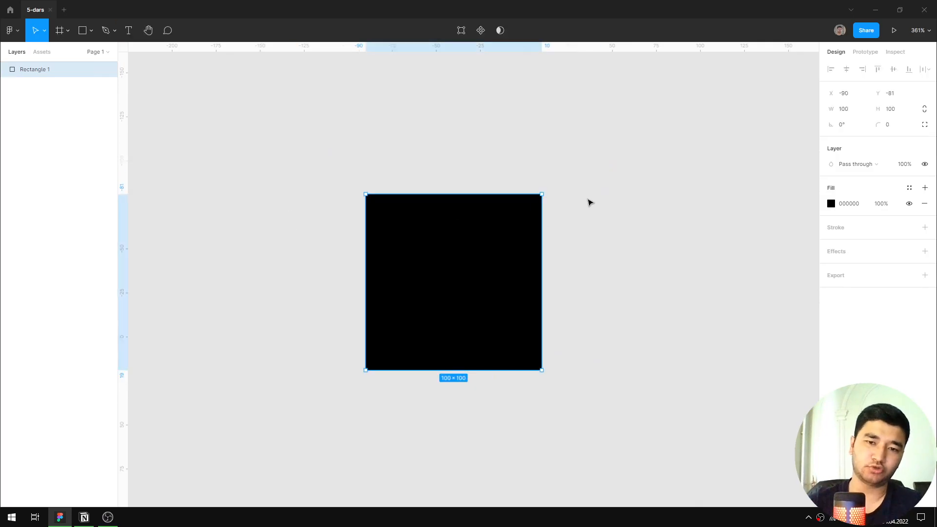
{"action": "scroll", "coordinate": [502, 269], "scroll_direction": "up", "scroll_amount": 2}
{"action": "key", "text": "Delete"}
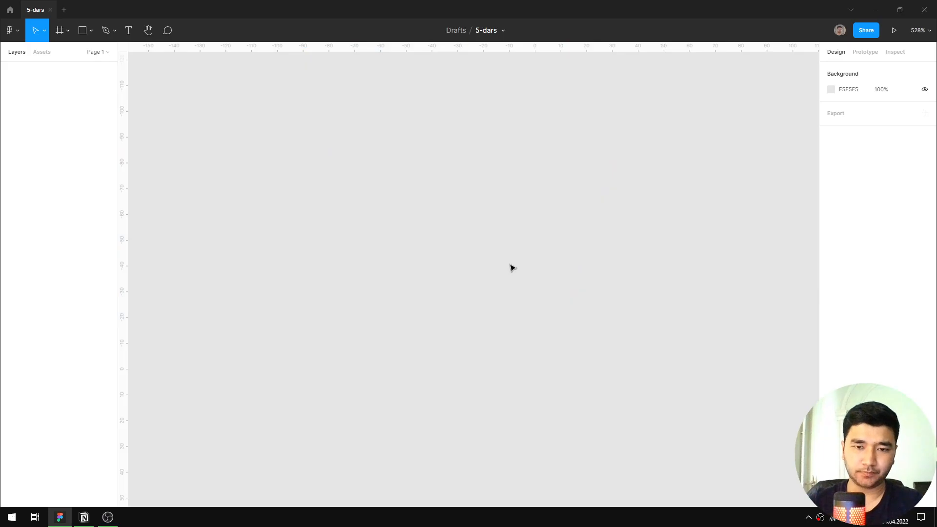
Draw an upright rectangle about 15 × 51 and fill it with black 000000.
{"action": "key", "text": "r"}
{"action": "left_click_drag", "start_coordinate": [400, 155], "coordinate": [440, 286]}
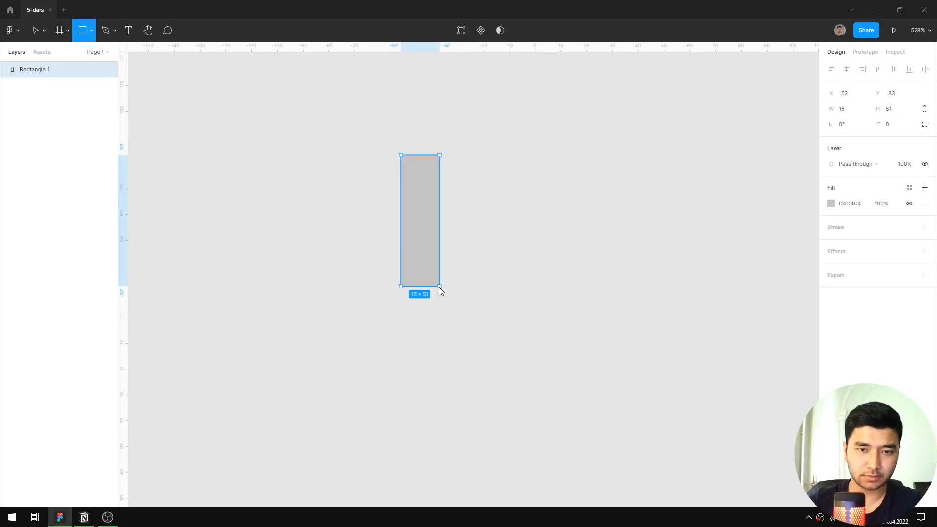
{"action": "left_click", "coordinate": [853, 208]}
{"action": "type", "text": "0"}
{"action": "key", "text": "Return"}
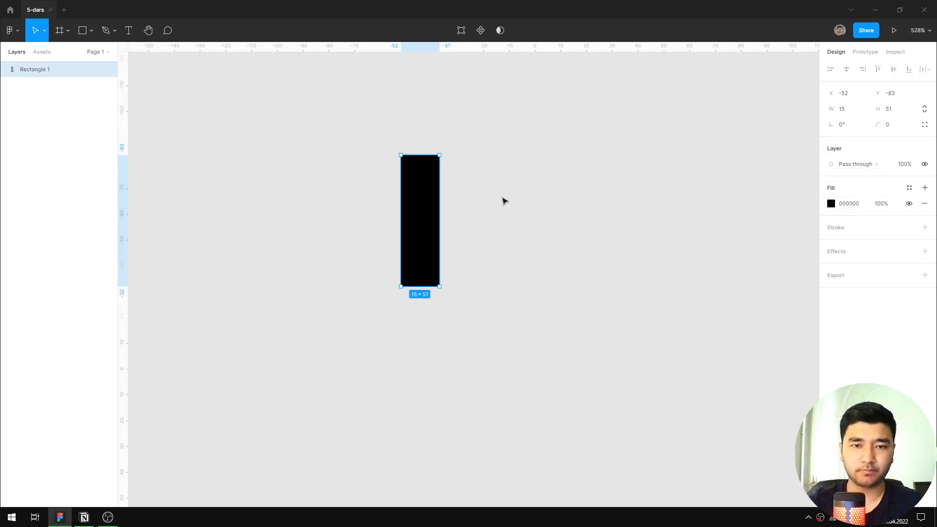
Narrow the rectangle to about 13 wide from its right edge.
{"action": "scroll", "coordinate": [452, 216], "scroll_direction": "up", "scroll_amount": 1}
{"action": "scroll", "coordinate": [446, 218], "scroll_direction": "up", "scroll_amount": 2}
{"action": "left_click_drag", "start_coordinate": [433, 217], "coordinate": [427, 216]}
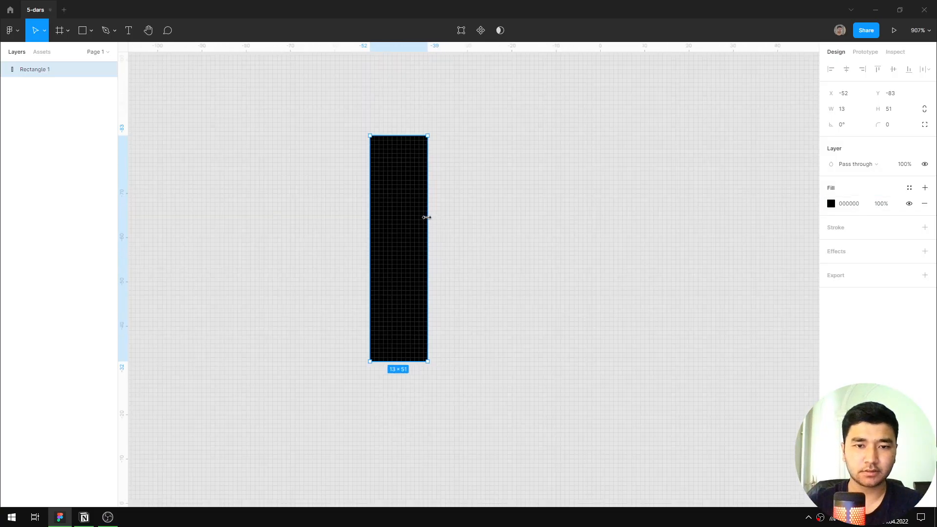
Slant the rectangle to the left by shifting its two upper points together to X -62 and -49, Y -81.5.
{"action": "left_click_drag", "start_coordinate": [448, 120], "coordinate": [348, 155]}
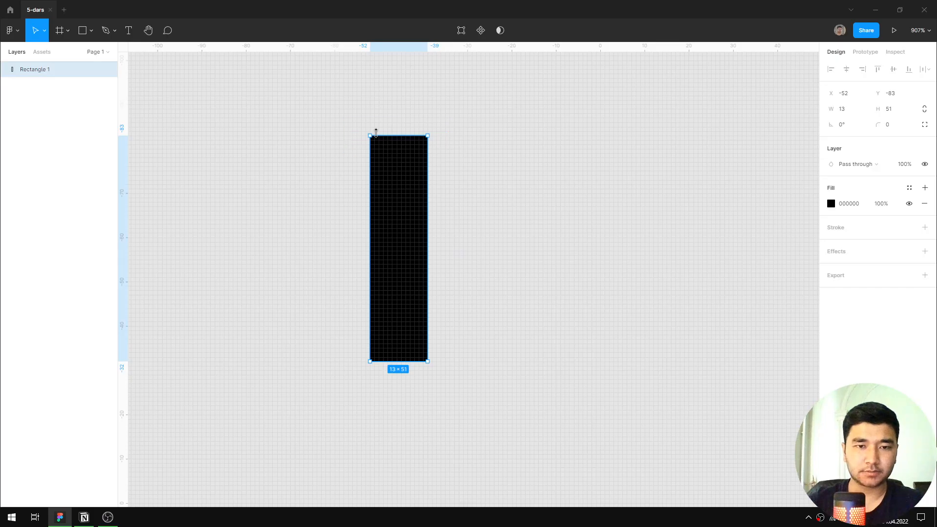
{"action": "key", "text": "Return"}
{"action": "left_click_drag", "start_coordinate": [447, 122], "coordinate": [352, 154]}
{"action": "left_click_drag", "start_coordinate": [430, 138], "coordinate": [404, 141]}
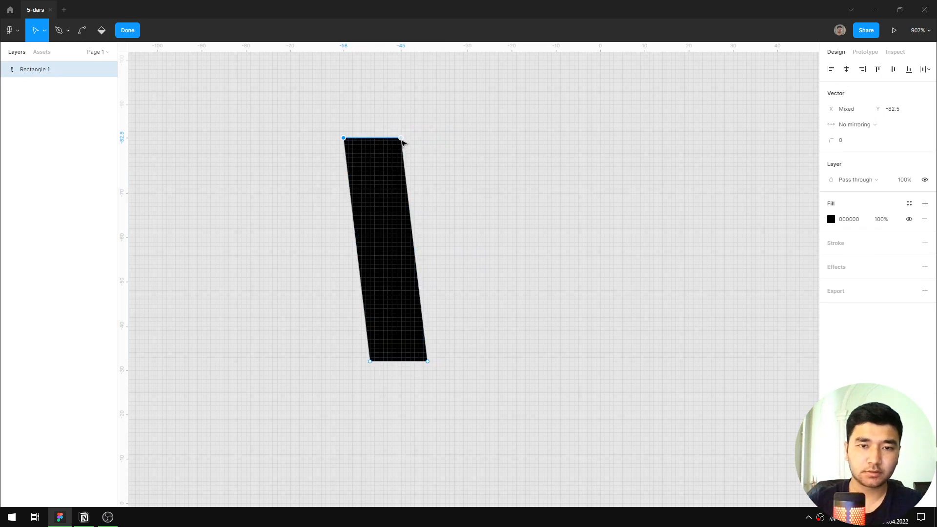
{"action": "left_click_drag", "start_coordinate": [401, 141], "coordinate": [383, 143]}
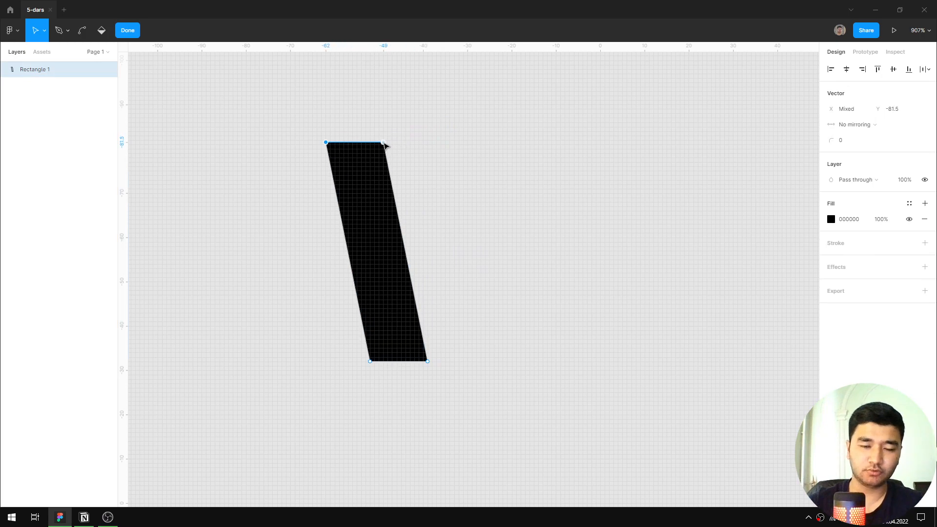
{"action": "key", "text": "Escape"}
Duplicate the slanted bar to its right at X -42 and deselect it.
{"action": "left_click_drag", "start_coordinate": [380, 233], "coordinate": [466, 212], "text": "alt"}
{"action": "left_click", "coordinate": [573, 223]}
{"action": "scroll", "coordinate": [573, 221], "scroll_direction": "down", "scroll_amount": 3}
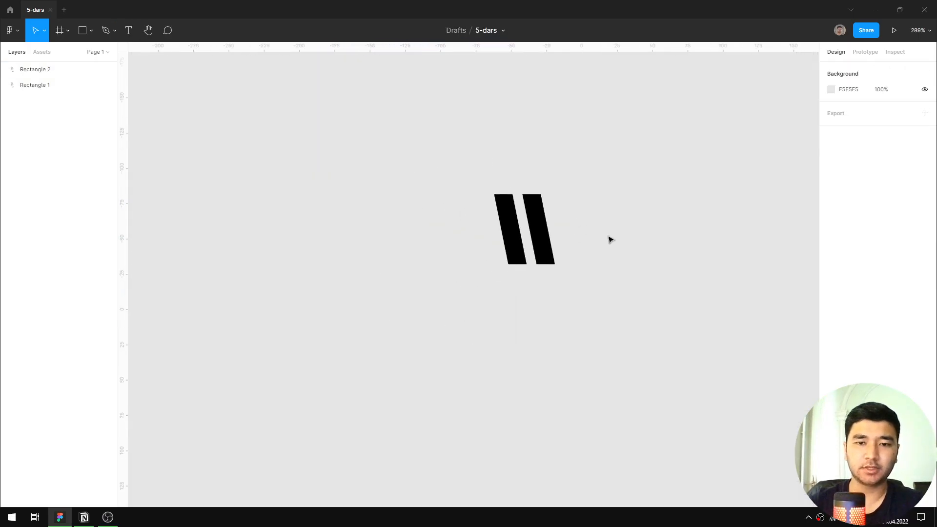
Place a 100 × 100 circle to the right of the two slanted bars and select it.
{"action": "left_click_drag", "start_coordinate": [609, 238], "coordinate": [570, 289]}
{"action": "scroll", "coordinate": [518, 264], "scroll_direction": "up", "scroll_amount": 2}
{"action": "key", "text": "o"}
{"action": "left_click", "coordinate": [496, 251]}
{"action": "left_click", "coordinate": [361, 251]}
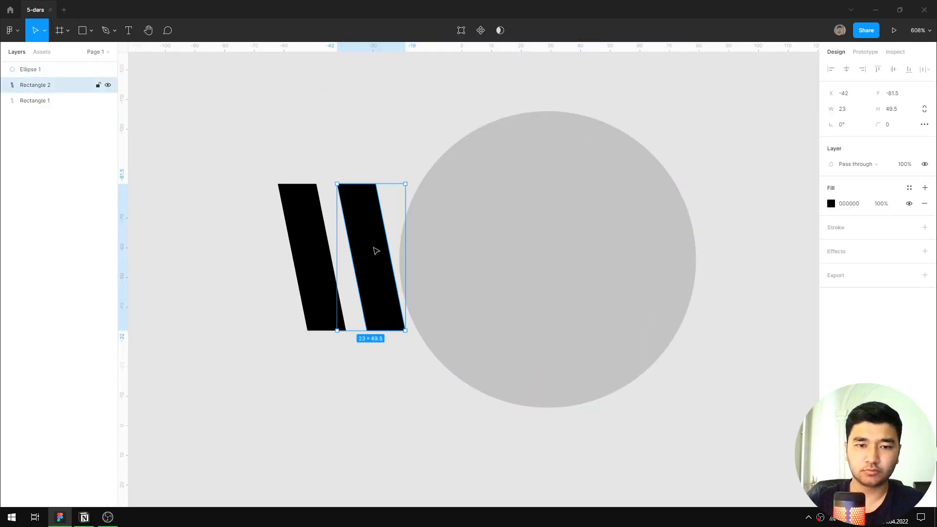
{"action": "left_click", "coordinate": [554, 269]}
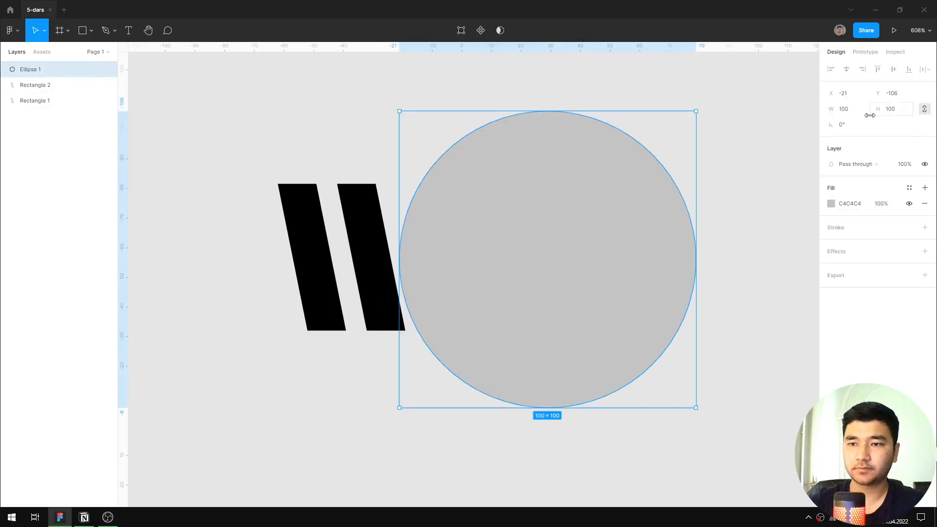
Resize the circle proportionally to 50 × 50 and fill it with black 000000.
{"action": "left_click", "coordinate": [896, 113]}
{"action": "type", "text": "50"}
{"action": "key", "text": "Return"}
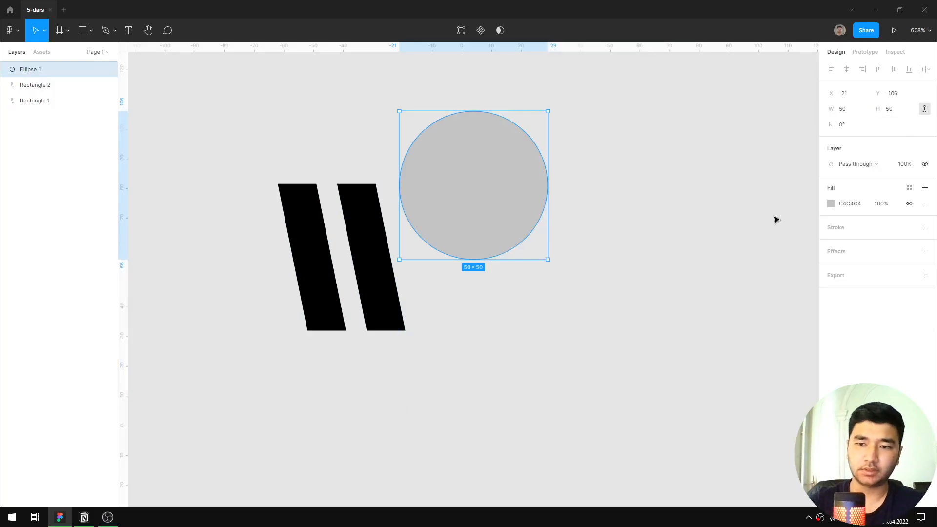
{"action": "left_click", "coordinate": [859, 203]}
{"action": "type", "text": "000000"}
{"action": "key", "text": "Return"}
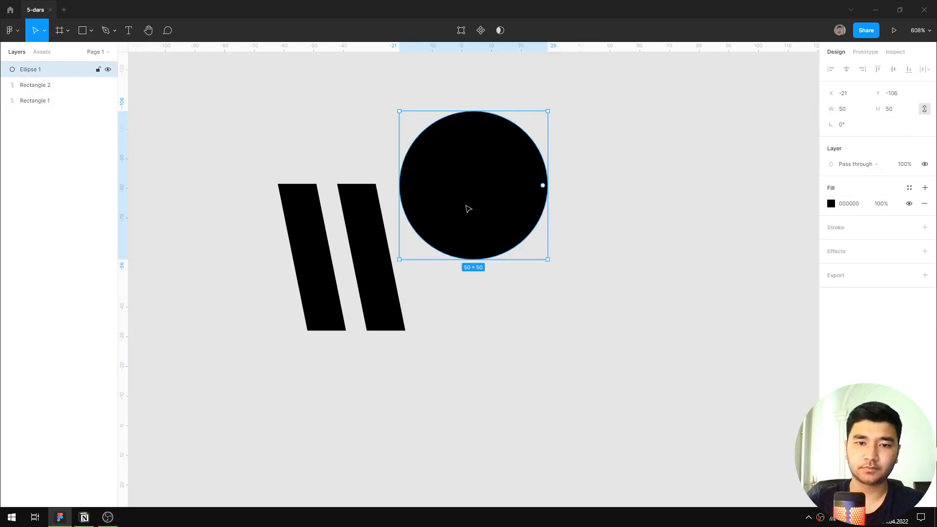
Move the circle level with the slanted bars, to X -12 and Y -82, and deselect it.
{"action": "left_click_drag", "start_coordinate": [469, 209], "coordinate": [495, 279]}
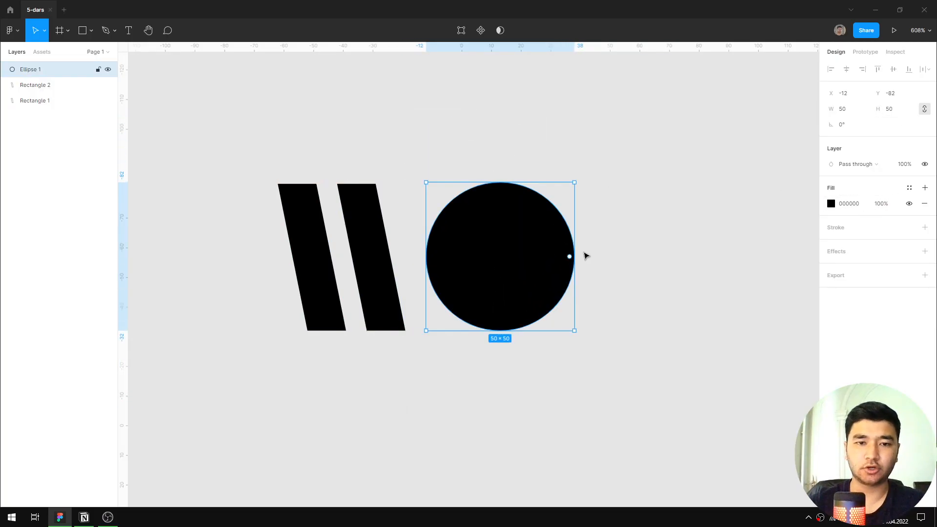
{"action": "left_click", "coordinate": [647, 245]}
{"action": "scroll", "coordinate": [647, 245], "scroll_direction": "down", "scroll_amount": 3}
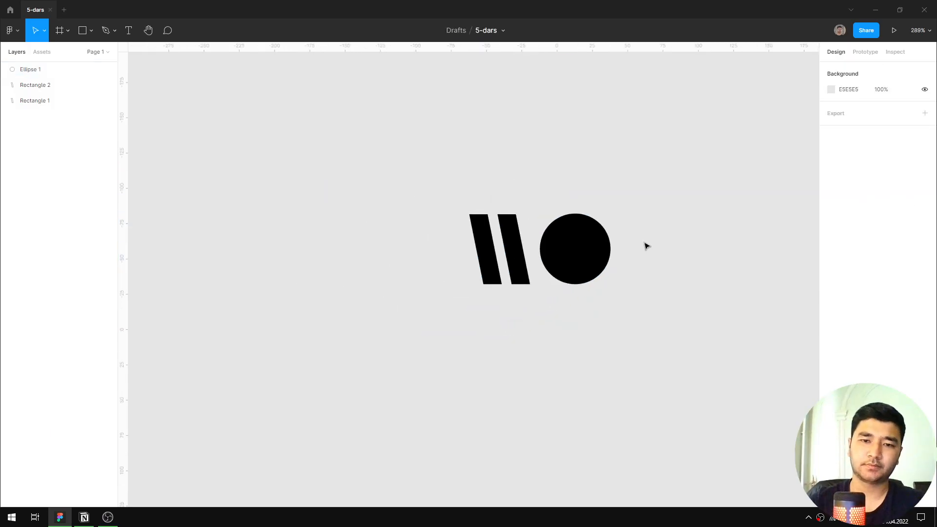
Delete both slanted bars and the circle together.
{"action": "scroll", "coordinate": [644, 245], "scroll_direction": "down", "scroll_amount": 2}
{"action": "scroll", "coordinate": [633, 251], "scroll_direction": "up", "scroll_amount": 5}
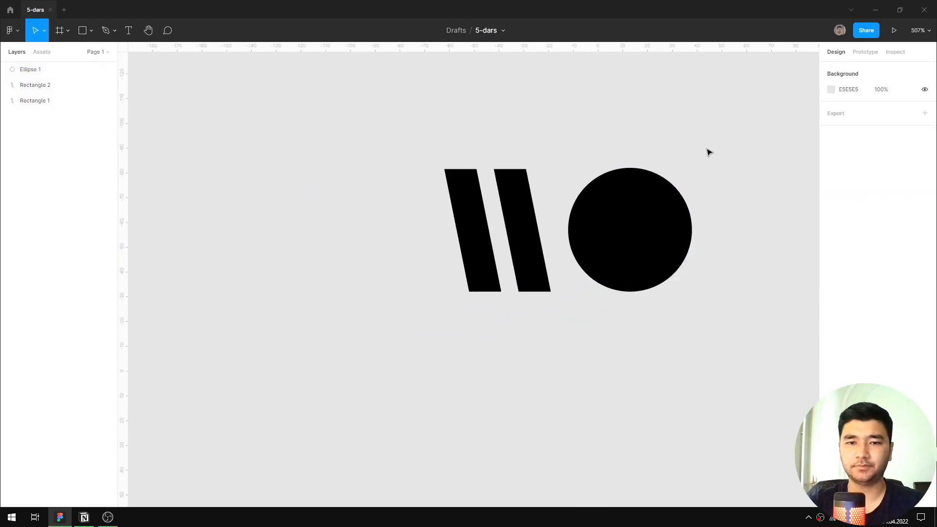
{"action": "left_click_drag", "start_coordinate": [721, 126], "coordinate": [414, 311]}
{"action": "key", "text": "Delete"}
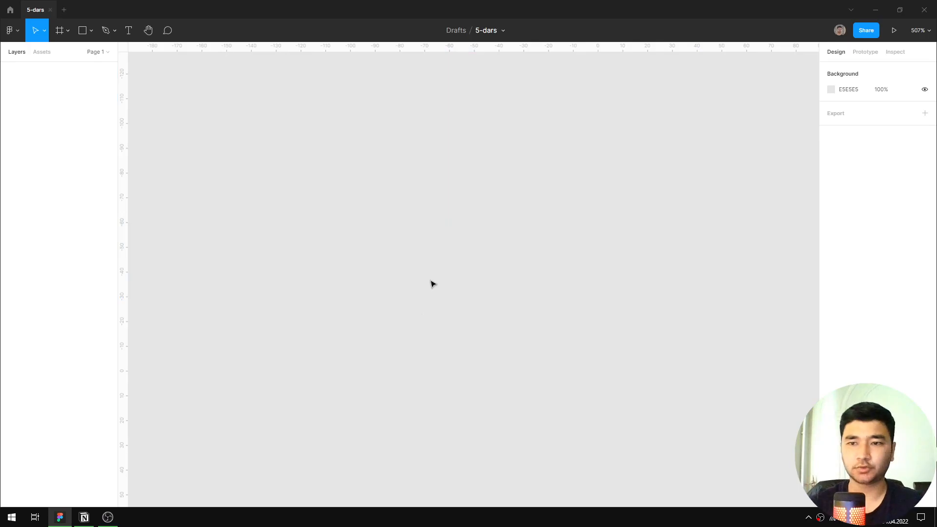
Place a 100 × 100 square on the empty canvas and add a black stroke to it.
{"action": "key", "text": "r"}
{"action": "left_click", "coordinate": [547, 234]}
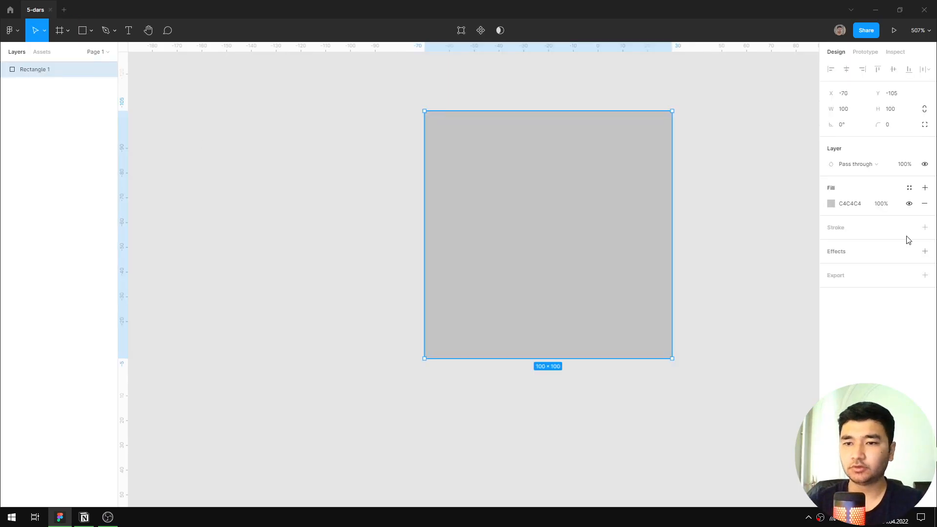
{"action": "left_click", "coordinate": [870, 230]}
{"action": "scroll", "coordinate": [634, 210], "scroll_direction": "up", "scroll_amount": 2}
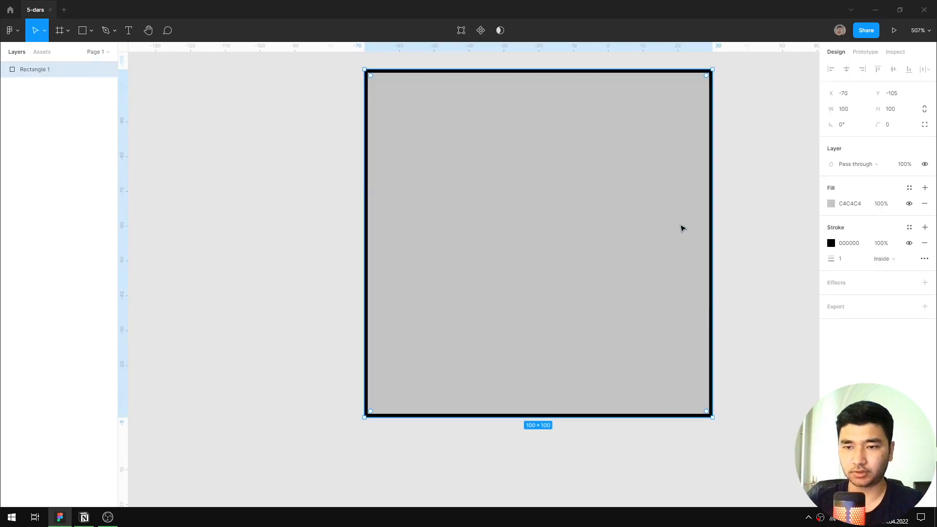
Set the square's fill to white FFFFFF.
{"action": "left_click", "coordinate": [851, 203]}
{"action": "type", "text": "ffffff"}
{"action": "key", "text": "Return"}
Set the square's inside stroke thickness to 5.
{"action": "scroll", "coordinate": [539, 280], "scroll_direction": "down", "scroll_amount": 2}
{"action": "scroll", "coordinate": [580, 294], "scroll_direction": "up", "scroll_amount": 1}
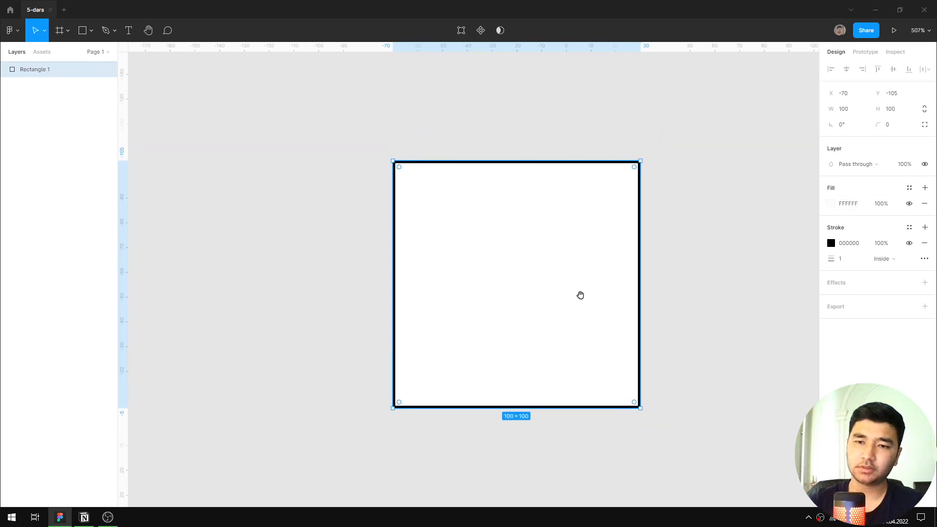
{"action": "mouse_move", "coordinate": [831, 258]}
{"action": "left_mouse_down"}
{"action": "mouse_move", "coordinate": [873, 260]}
{"action": "mouse_move", "coordinate": [857, 266]}
{"action": "mouse_move", "coordinate": [872, 257]}
{"action": "mouse_move", "coordinate": [855, 259]}
{"action": "mouse_move", "coordinate": [865, 263]}
{"action": "left_mouse_up"}
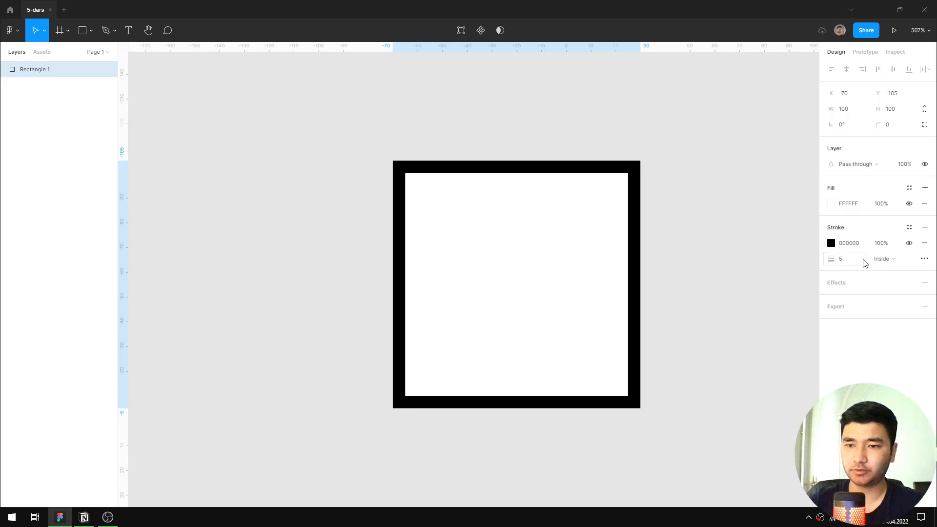
View the square's advanced stroke options and try a drop shadow on the square, removing it again.
{"action": "left_click", "coordinate": [925, 258]}
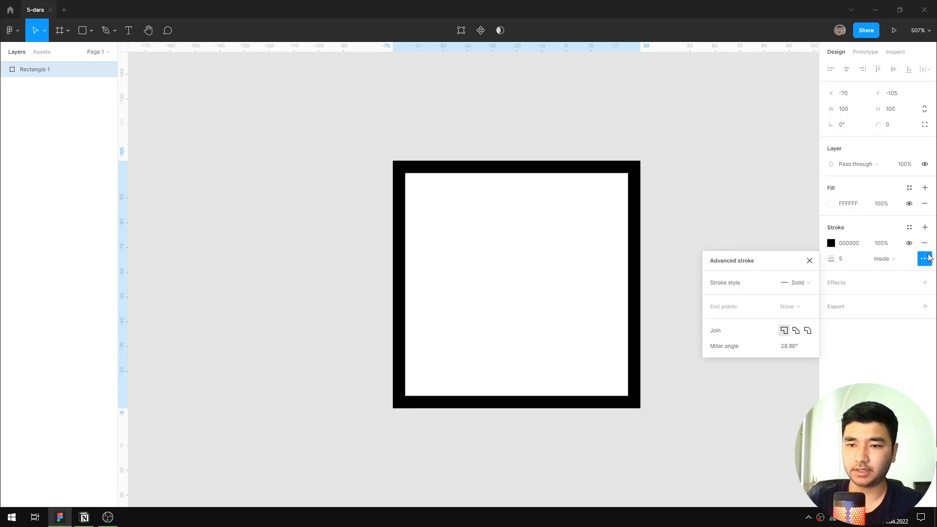
{"action": "left_click", "coordinate": [810, 261]}
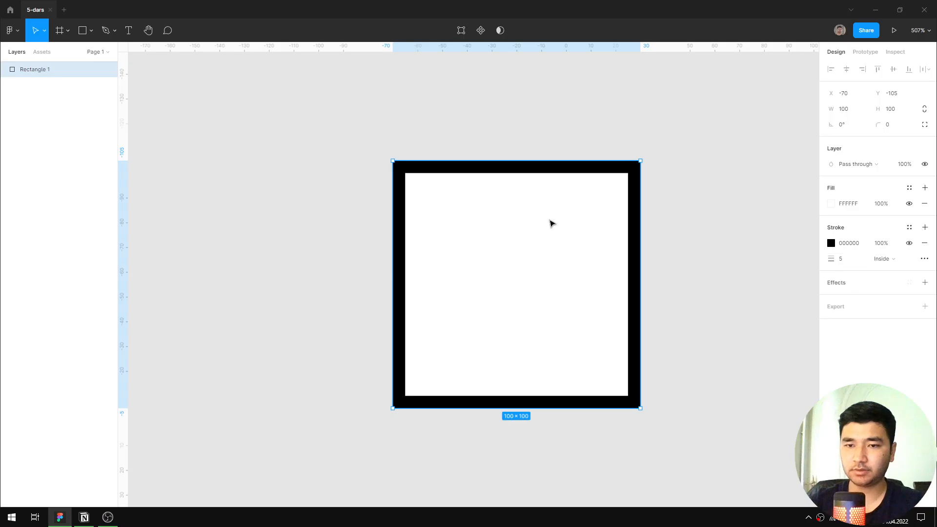
{"action": "left_click", "coordinate": [850, 288]}
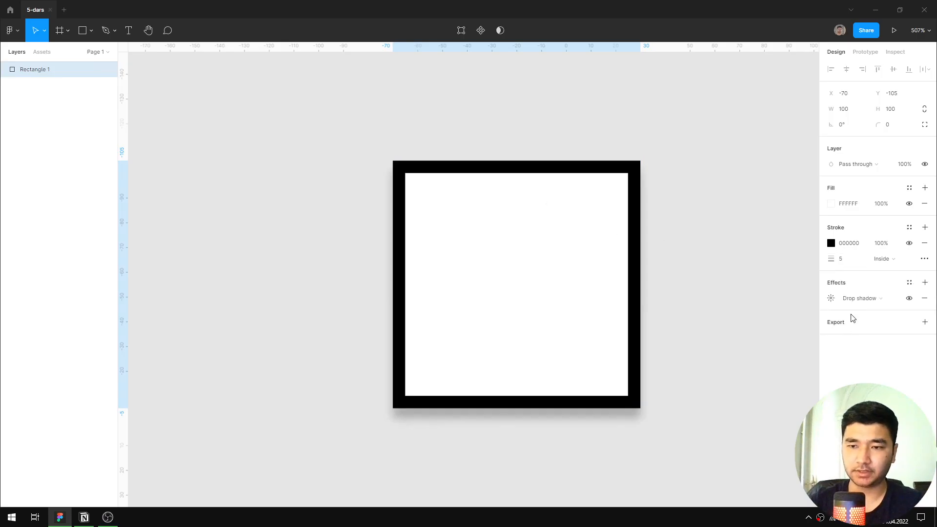
{"action": "left_click", "coordinate": [924, 298]}
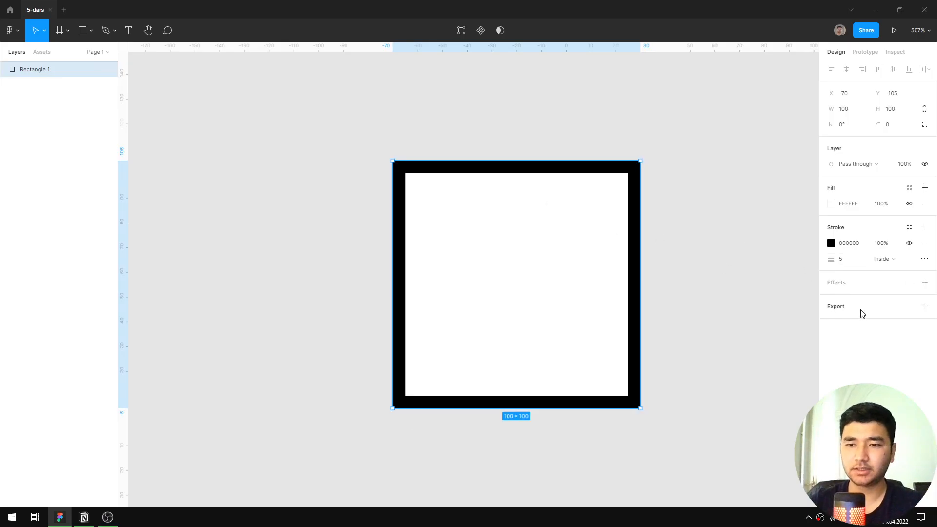
Replace the outlined square with a new plain 100 × 100 square and select it.
{"action": "key", "text": "Delete"}
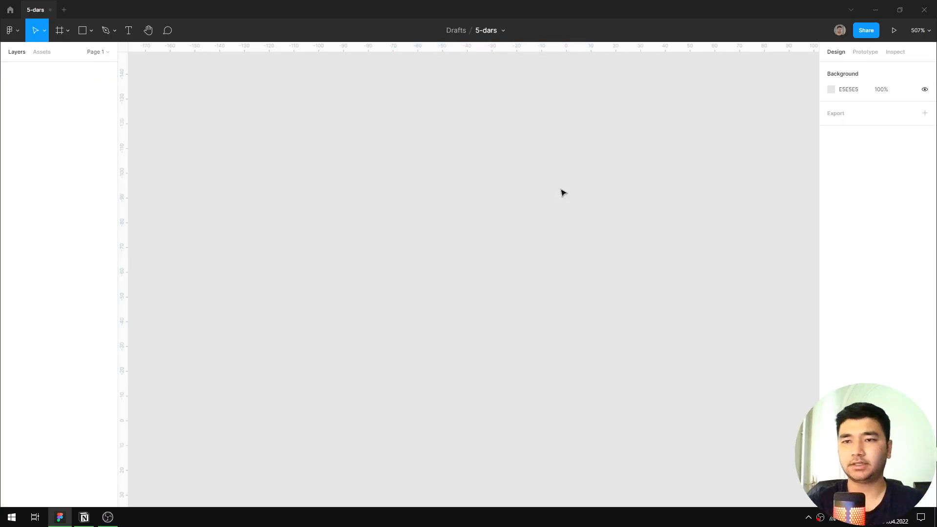
{"action": "left_click", "coordinate": [92, 33]}
{"action": "left_click", "coordinate": [277, 90]}
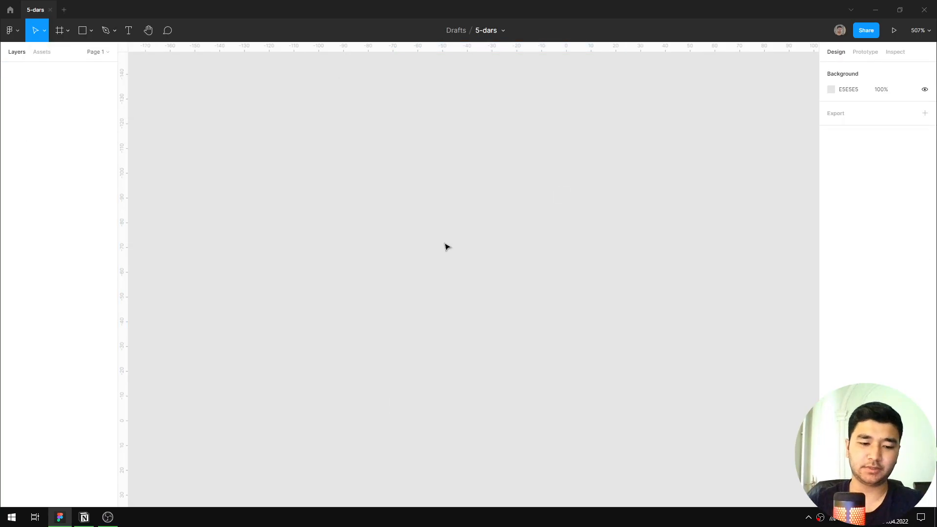
{"action": "key", "text": "r"}
{"action": "left_click", "coordinate": [416, 192]}
{"action": "left_click_drag", "start_coordinate": [408, 186], "coordinate": [472, 272]}
{"action": "left_click", "coordinate": [678, 251]}
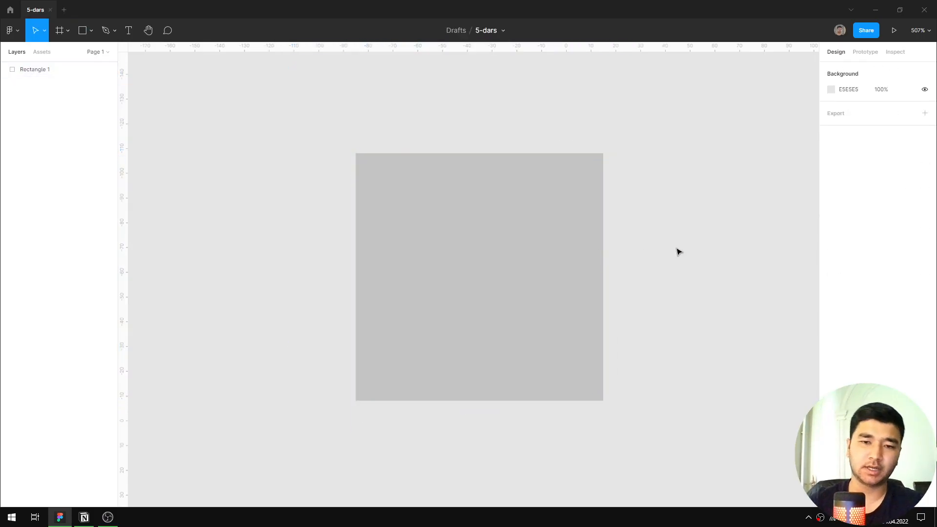
{"action": "left_click", "coordinate": [591, 258]}
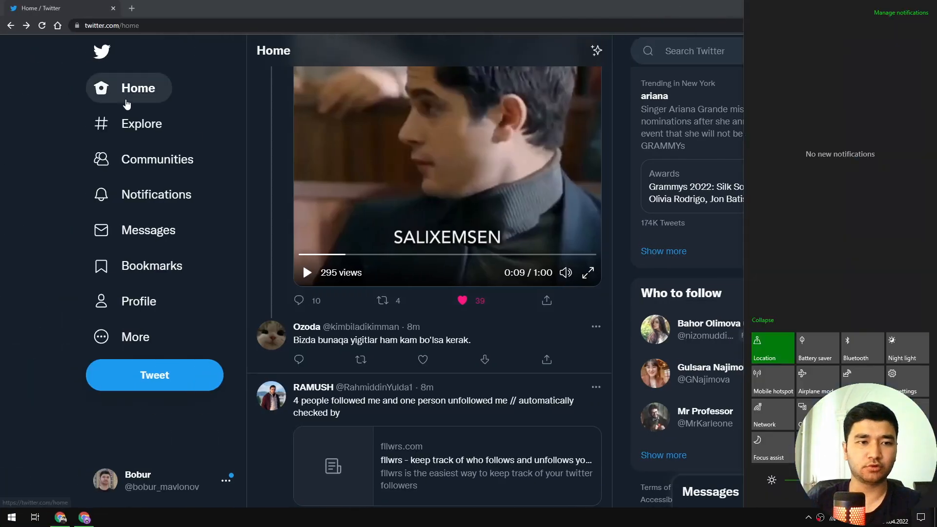
Switch to the browser, open Unsplash and copy the photo of hands holding an axe.
{"action": "key", "text": "alt+Tab"}
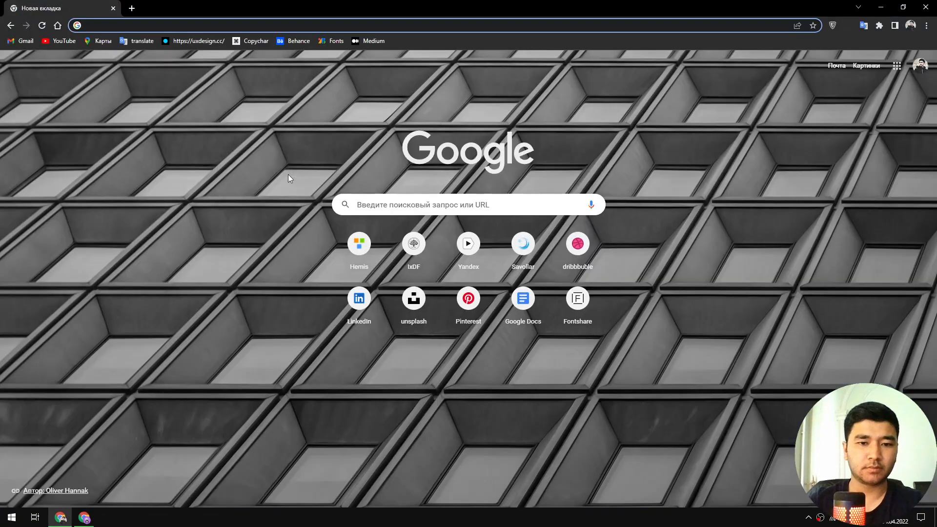
{"action": "left_click", "coordinate": [414, 298]}
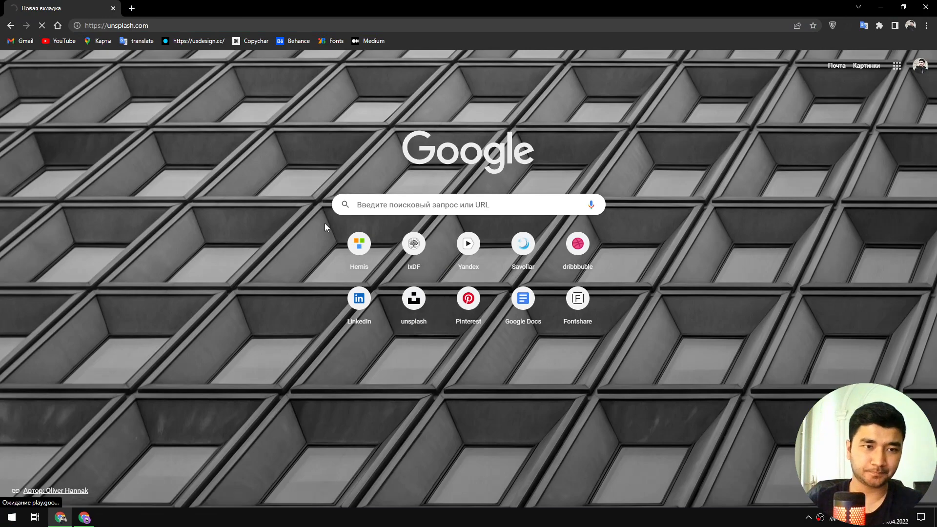
{"action": "scroll", "coordinate": [754, 313], "scroll_direction": "down", "scroll_amount": 6}
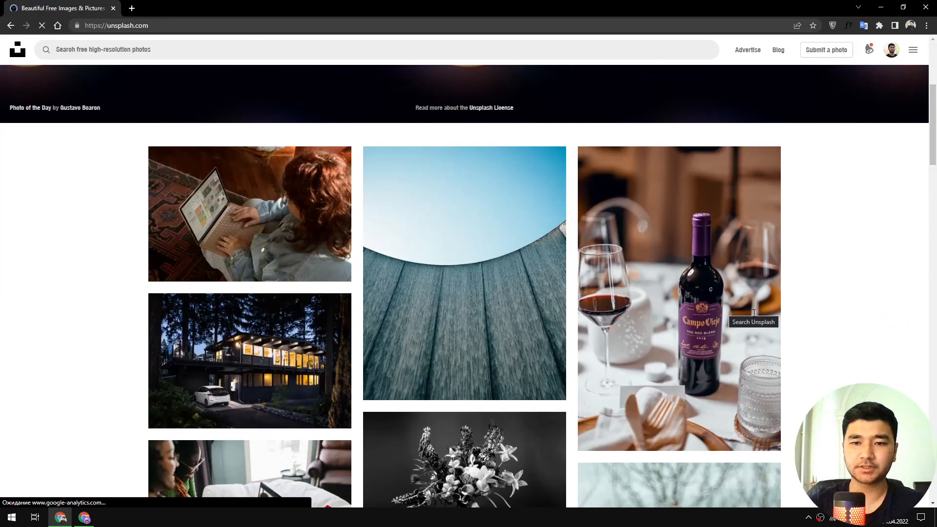
{"action": "scroll", "coordinate": [754, 312], "scroll_direction": "down", "scroll_amount": 10}
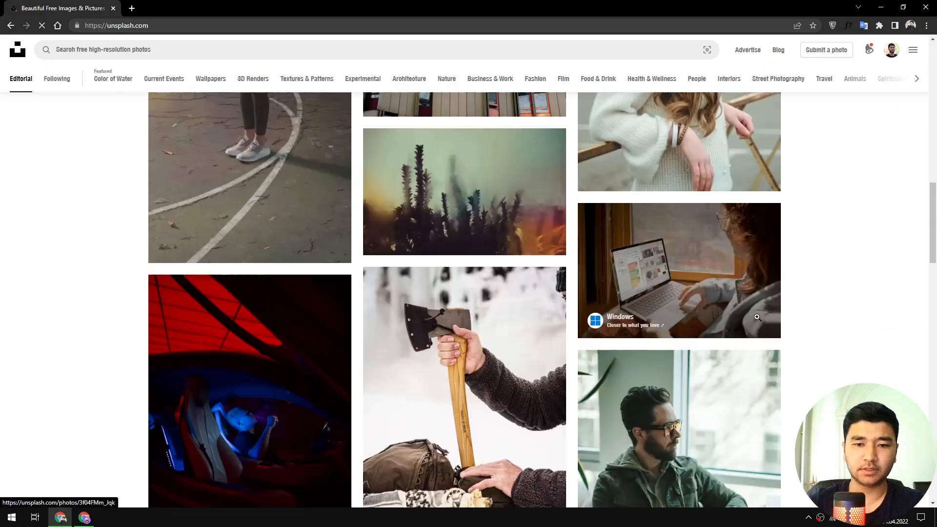
{"action": "scroll", "coordinate": [757, 317], "scroll_direction": "down", "scroll_amount": 4}
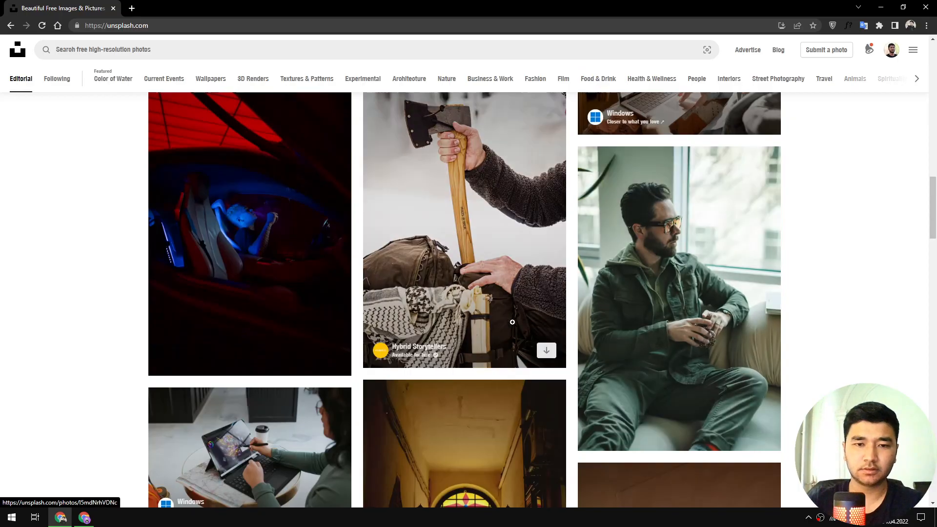
{"action": "left_click", "coordinate": [486, 211]}
{"action": "right_click", "coordinate": [471, 202]}
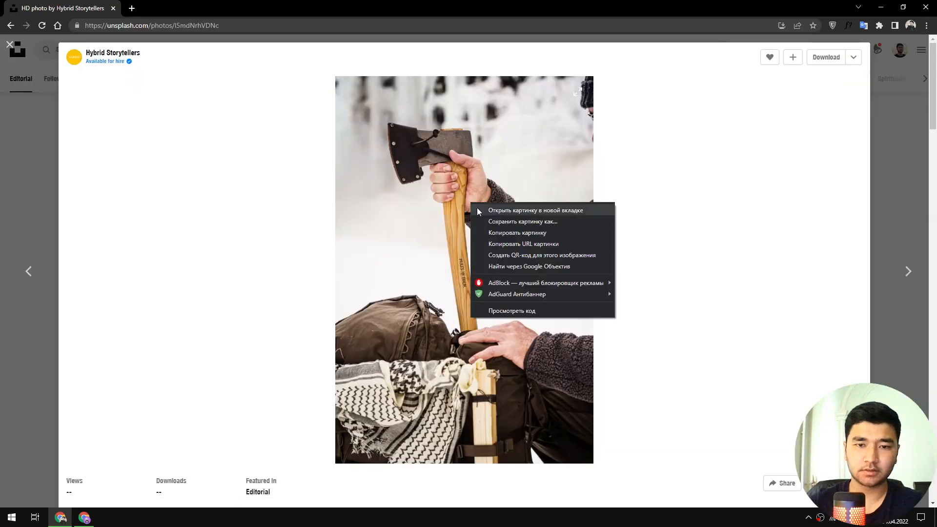
{"action": "left_click", "coordinate": [520, 235]}
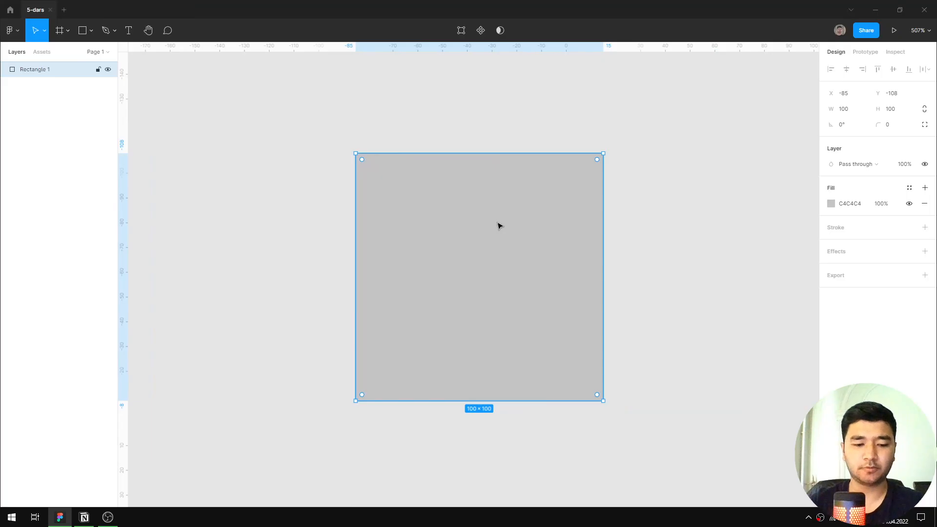
Back in Figma, fill the square with the copied photo and move the square to about X -82, Y -144.
{"action": "key", "text": "ctrl+v"}
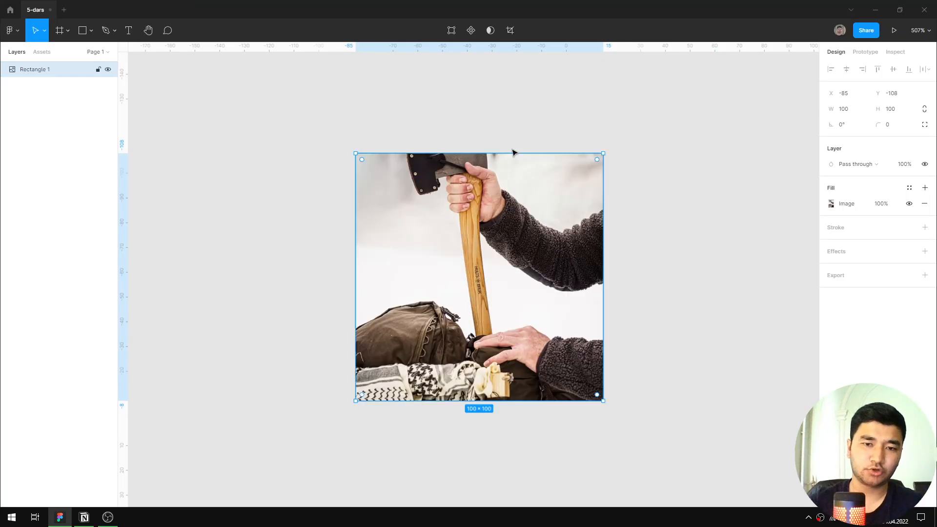
{"action": "left_click_drag", "start_coordinate": [457, 257], "coordinate": [491, 247]}
{"action": "scroll", "coordinate": [547, 242], "scroll_direction": "down", "scroll_amount": 1}
{"action": "scroll", "coordinate": [549, 244], "scroll_direction": "down", "scroll_amount": 2}
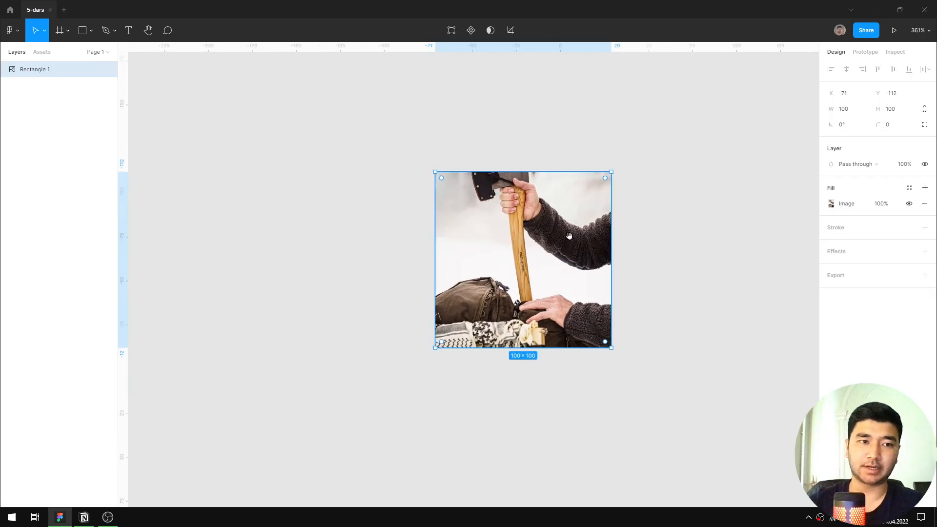
{"action": "scroll", "coordinate": [508, 226], "scroll_direction": "up", "scroll_amount": 2}
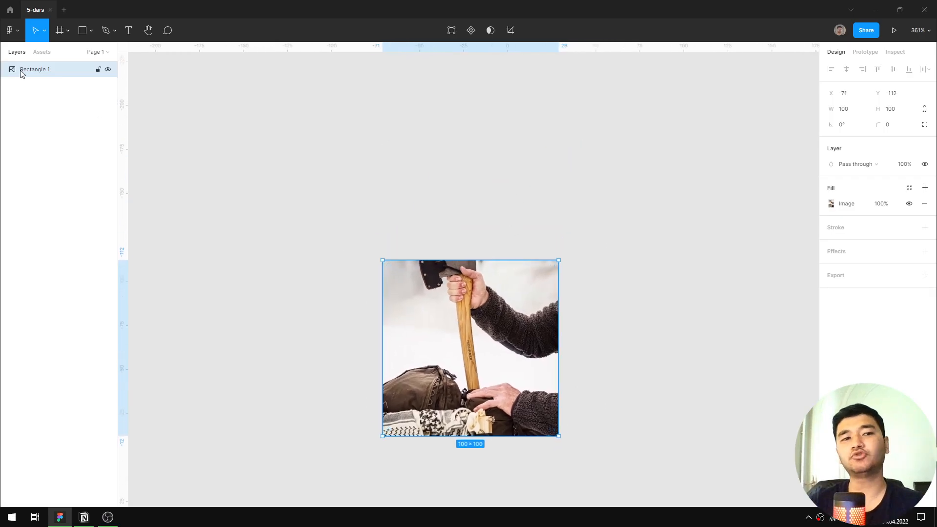
{"action": "left_click_drag", "start_coordinate": [489, 345], "coordinate": [471, 292]}
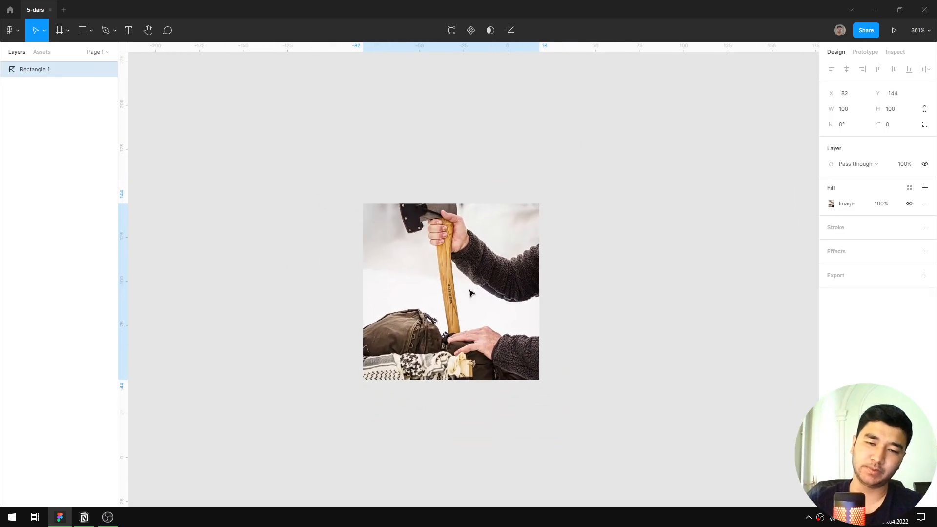
Delete the photo-filled square and place a plain 100 × 100 square on the empty canvas.
{"action": "key", "text": "Delete"}
{"action": "key", "text": "r"}
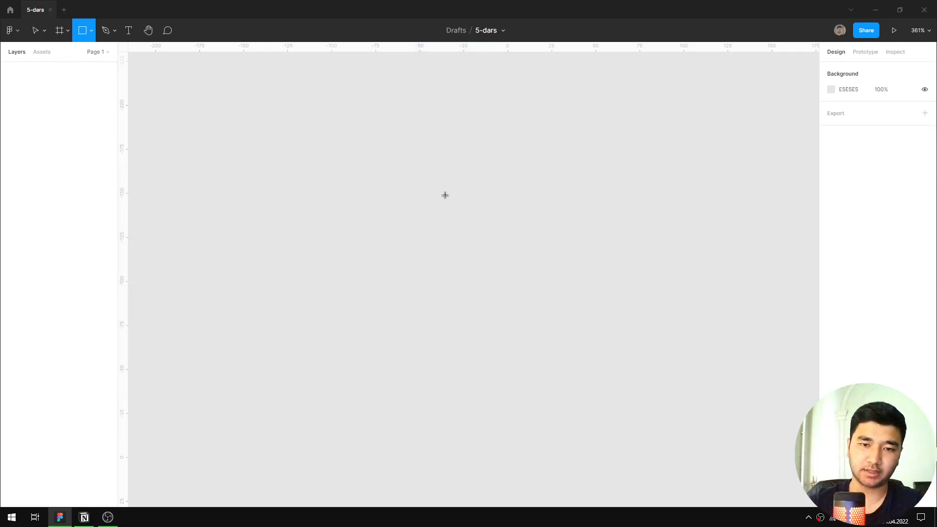
{"action": "left_click", "coordinate": [436, 179]}
{"action": "scroll", "coordinate": [443, 156], "scroll_direction": "up", "scroll_amount": 1}
{"action": "left_click_drag", "start_coordinate": [444, 156], "coordinate": [499, 248]}
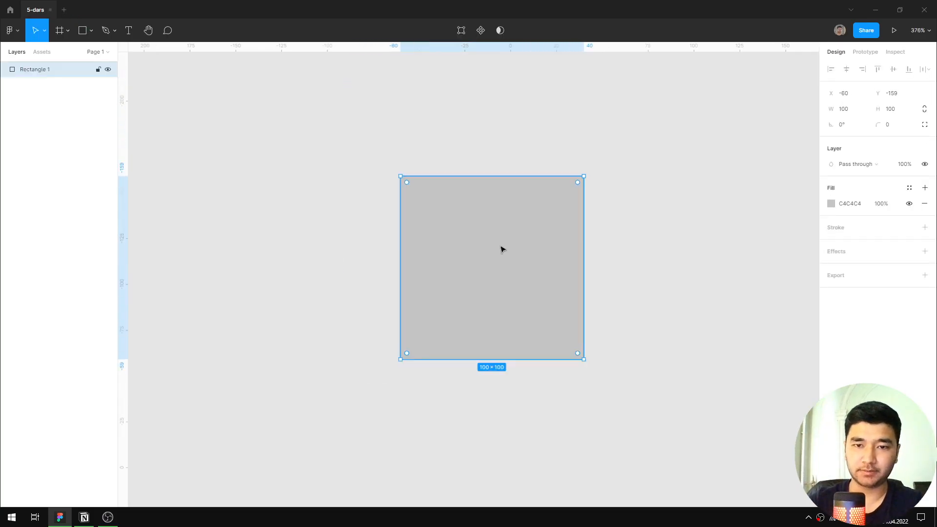
Reshape the square by its corner points into an irregular quadrilateral about 180 × 209 in overall size.
{"action": "left_click", "coordinate": [618, 150]}
{"action": "double_click", "coordinate": [489, 218]}
{"action": "left_click_drag", "start_coordinate": [632, 150], "coordinate": [328, 151]}
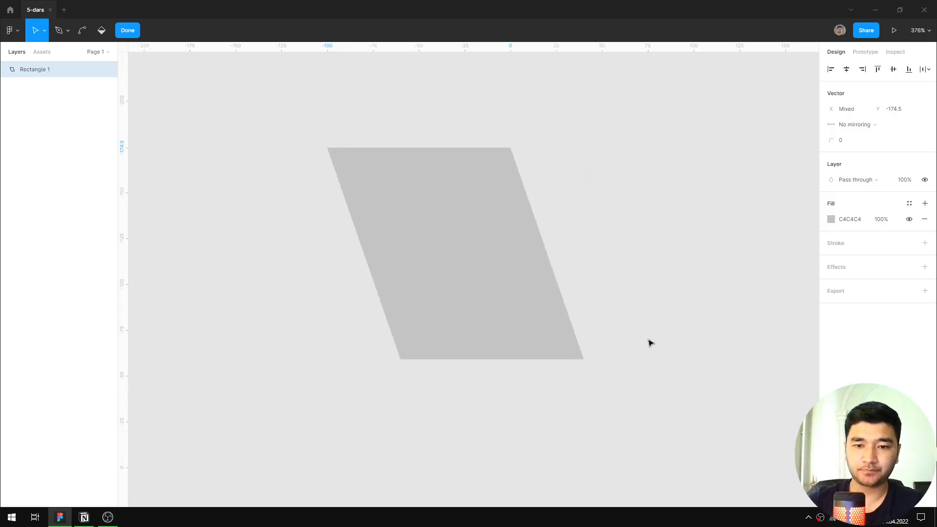
{"action": "left_click", "coordinate": [603, 370]}
{"action": "left_click_drag", "start_coordinate": [584, 360], "coordinate": [657, 238]}
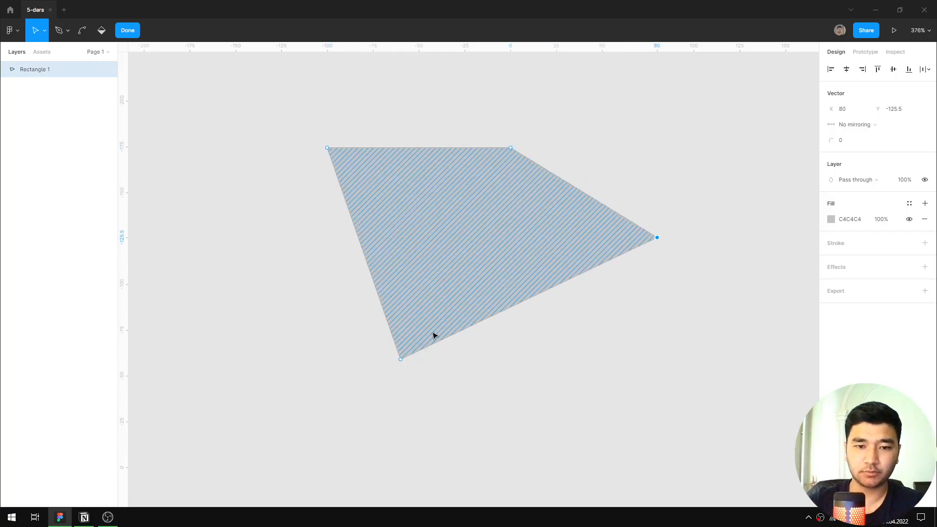
{"action": "left_click_drag", "start_coordinate": [400, 361], "coordinate": [492, 479]}
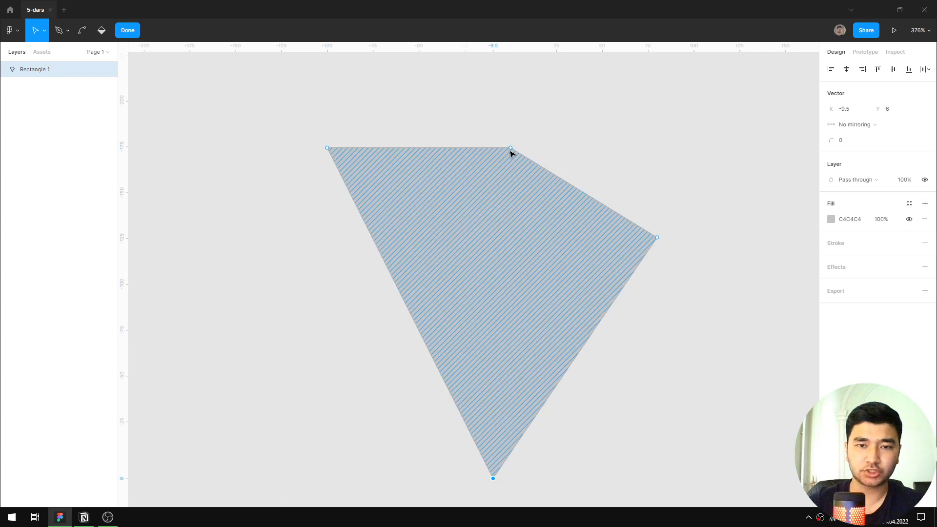
{"action": "left_click_drag", "start_coordinate": [510, 154], "coordinate": [657, 96]}
{"action": "key", "text": "Escape"}
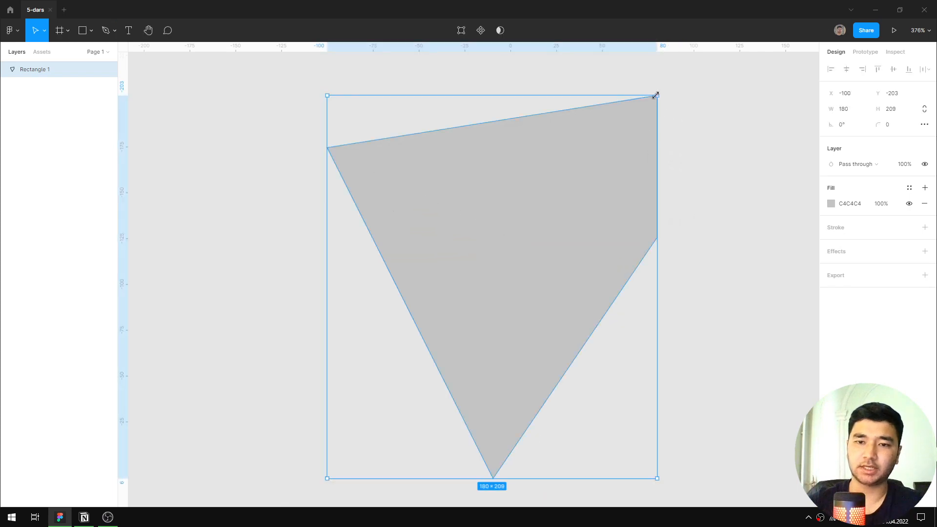
Fill the irregular quadrilateral with the copied axe photo.
{"action": "key", "text": "Return"}
{"action": "key", "text": "ctrl+v"}
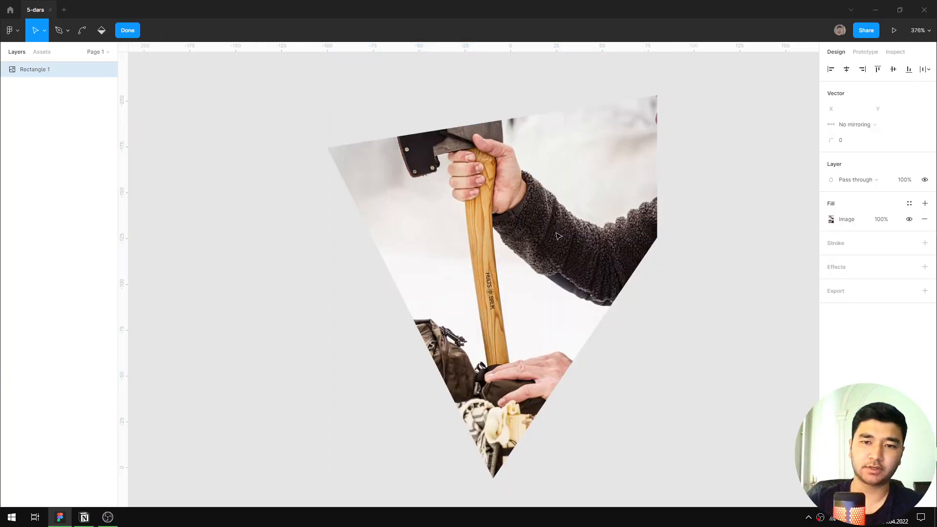
{"action": "left_click_drag", "start_coordinate": [555, 216], "coordinate": [513, 177]}
Undo the photo fill, the reshaping, the new square and the deletion of the photo-filled square.
{"action": "key", "text": "ctrl+z"}
{"action": "key", "text": "ctrl+z"}
{"action": "key", "text": "ctrl+z"}
{"action": "key", "text": "ctrl+z"}
{"action": "key", "text": "ctrl+z"}
{"action": "key", "text": "ctrl+z"}
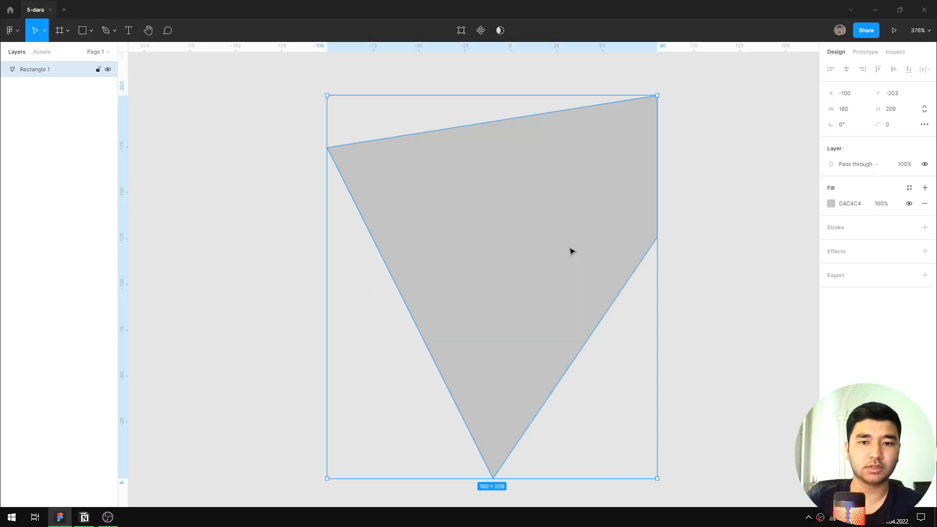
{"action": "key", "text": "ctrl+z"}
{"action": "key", "text": "ctrl+z"}
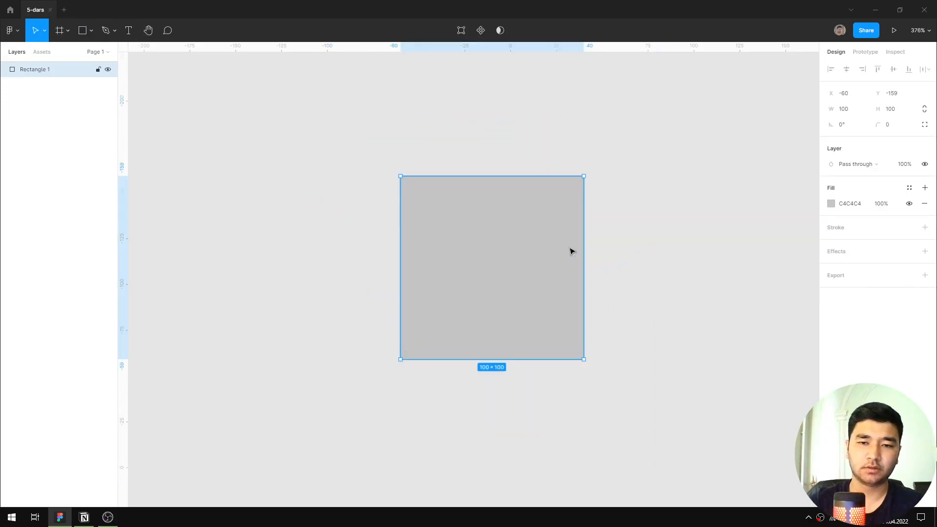
{"action": "key", "text": "ctrl+z"}
{"action": "key", "text": "ctrl+z"}
{"action": "key", "text": "ctrl+z"}
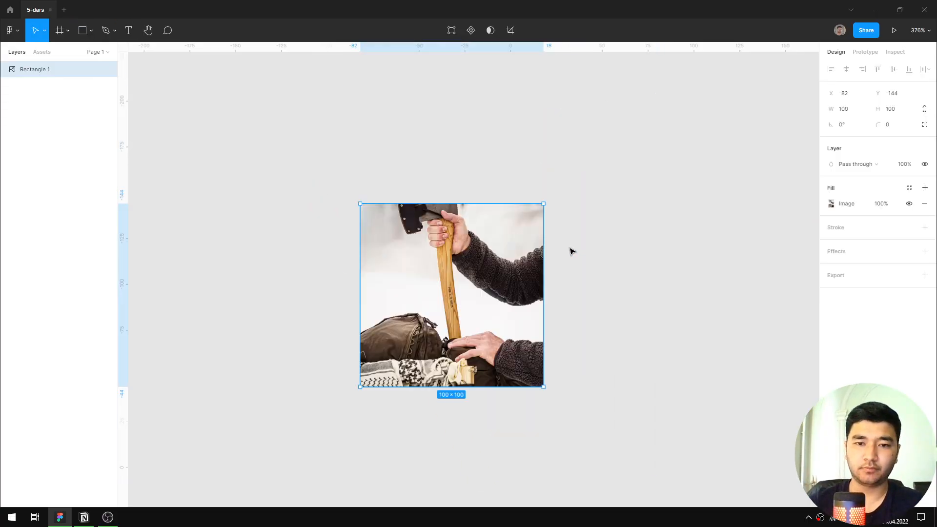
Move the photo-filled square to about X -50, Y -160.
{"action": "left_click", "coordinate": [581, 249]}
{"action": "left_click", "coordinate": [463, 304]}
{"action": "left_click_drag", "start_coordinate": [442, 311], "coordinate": [501, 281]}
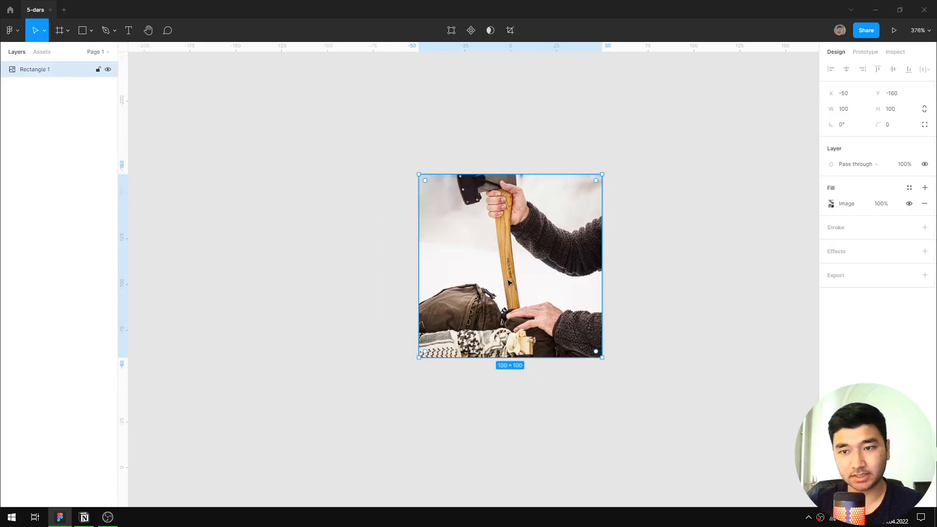
Open the settings of the square's image fill and place them clear of the properties.
{"action": "scroll", "coordinate": [505, 279], "scroll_direction": "up", "scroll_amount": 3}
{"action": "scroll", "coordinate": [584, 259], "scroll_direction": "down", "scroll_amount": 1}
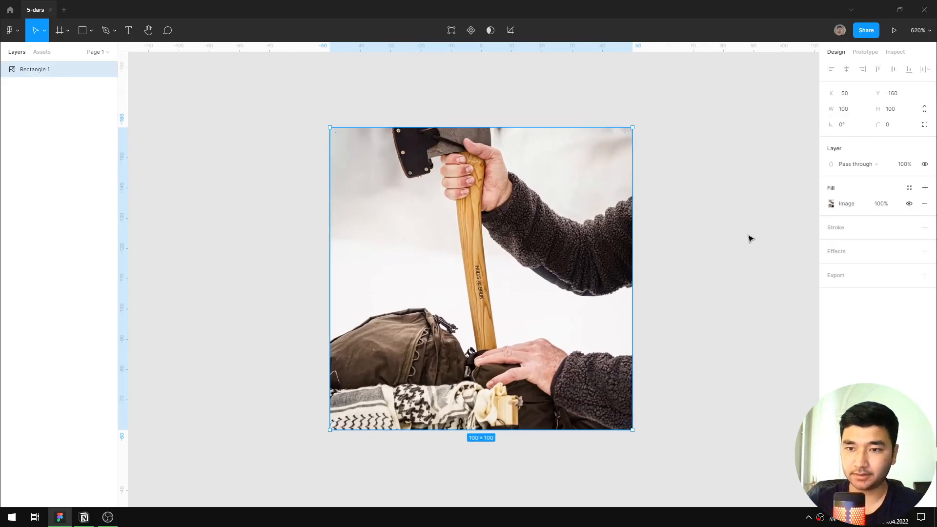
{"action": "left_click", "coordinate": [831, 204]}
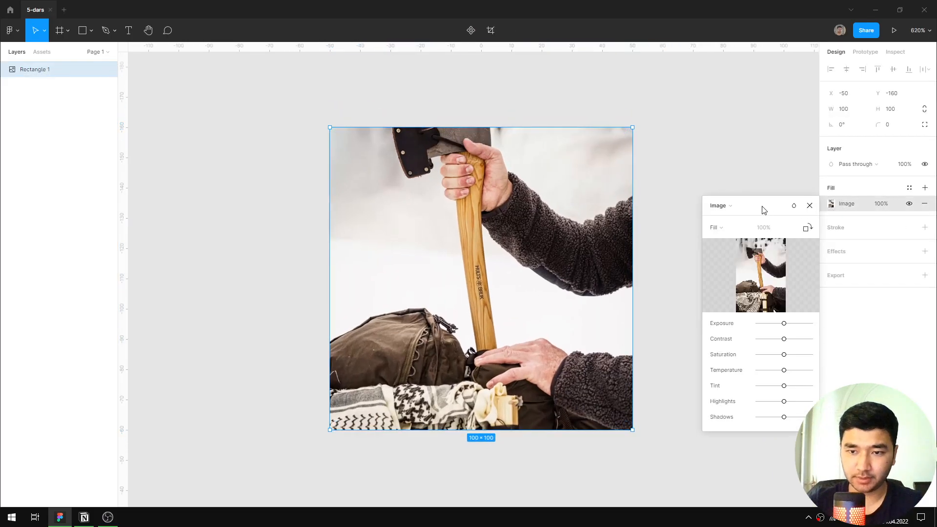
{"action": "left_click_drag", "start_coordinate": [764, 210], "coordinate": [744, 166]}
Review the available fill types, try Solid on the photo-filled square and undo the change.
{"action": "left_click", "coordinate": [701, 161]}
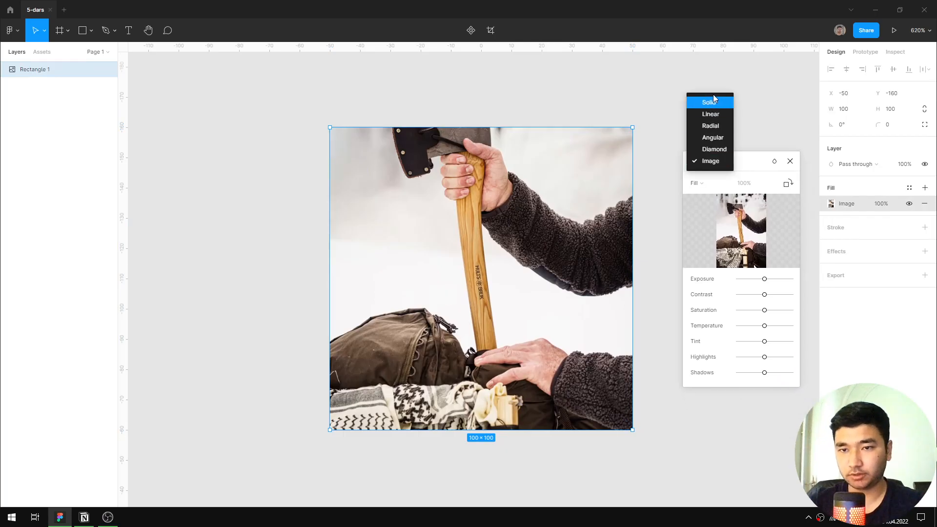
{"action": "left_click", "coordinate": [711, 166]}
{"action": "left_click", "coordinate": [709, 165]}
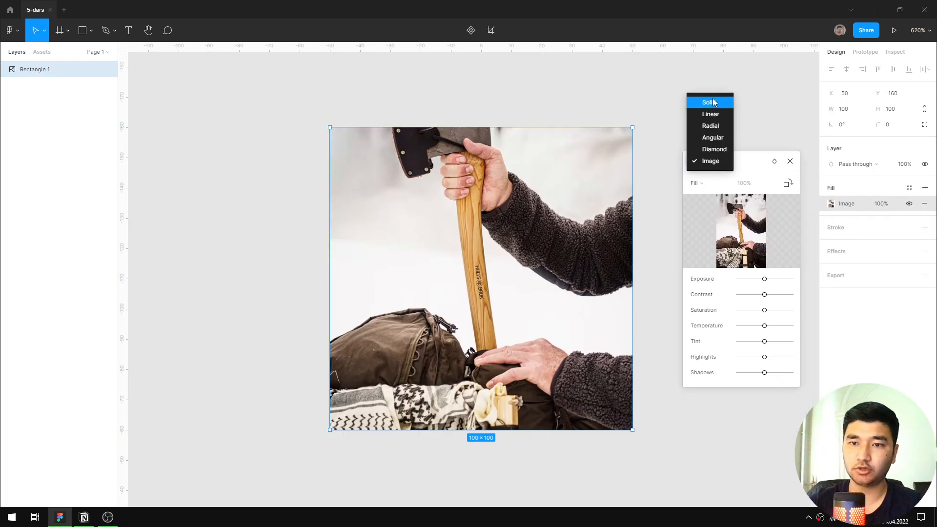
{"action": "left_click", "coordinate": [712, 102]}
{"action": "key", "text": "ctrl+z"}
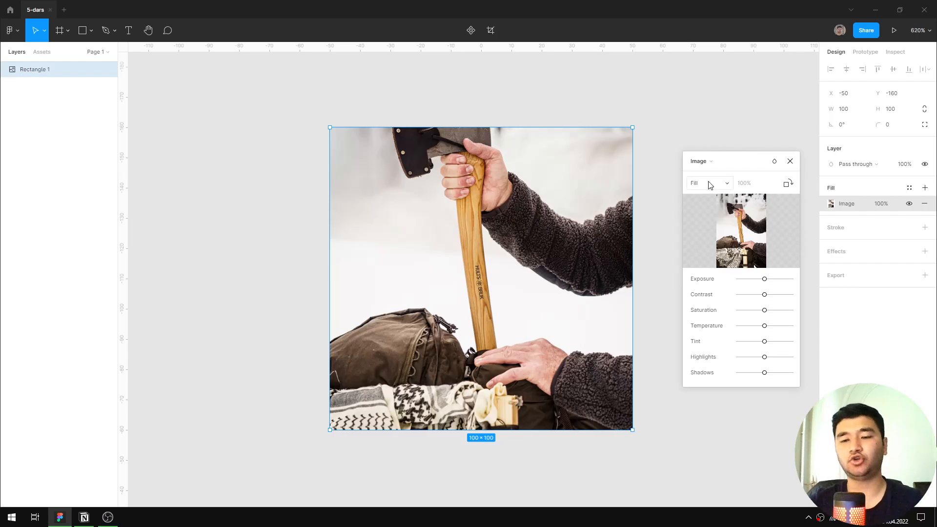
Review the scaling modes of the square's image fill, try Fit on the photo and return it to Fill.
{"action": "left_click", "coordinate": [710, 184]}
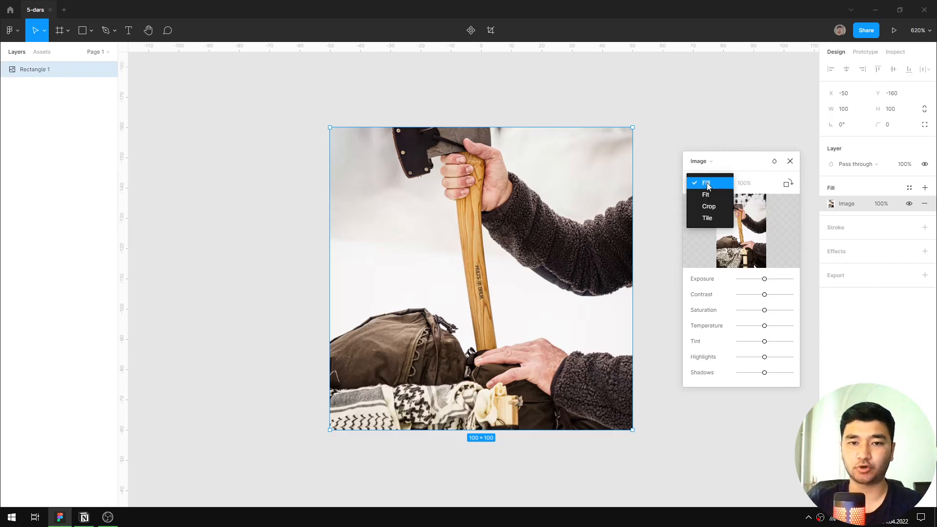
{"action": "left_click", "coordinate": [707, 184]}
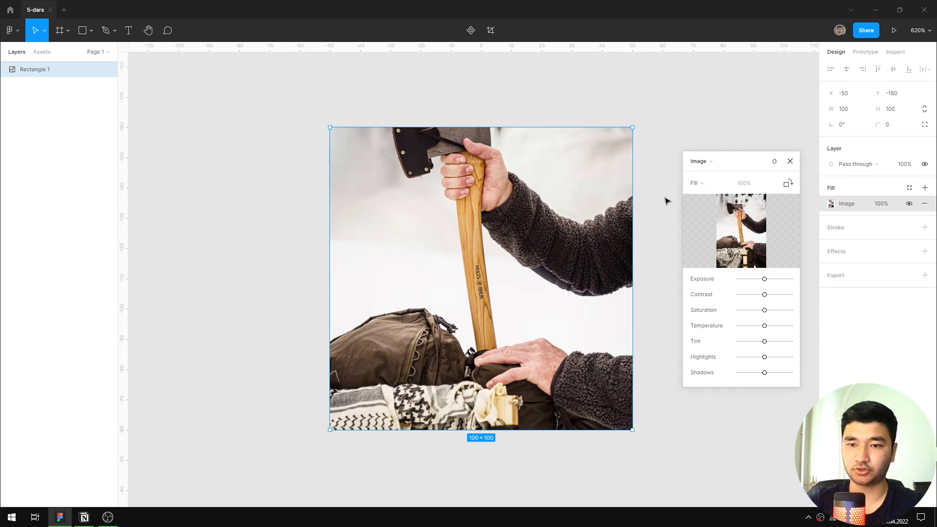
{"action": "mouse_move", "coordinate": [743, 223]}
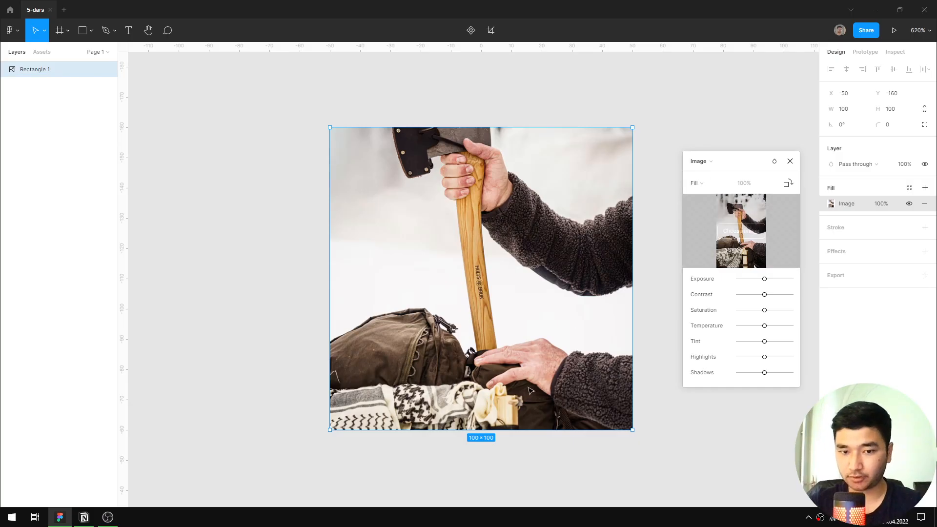
{"action": "left_click", "coordinate": [710, 182]}
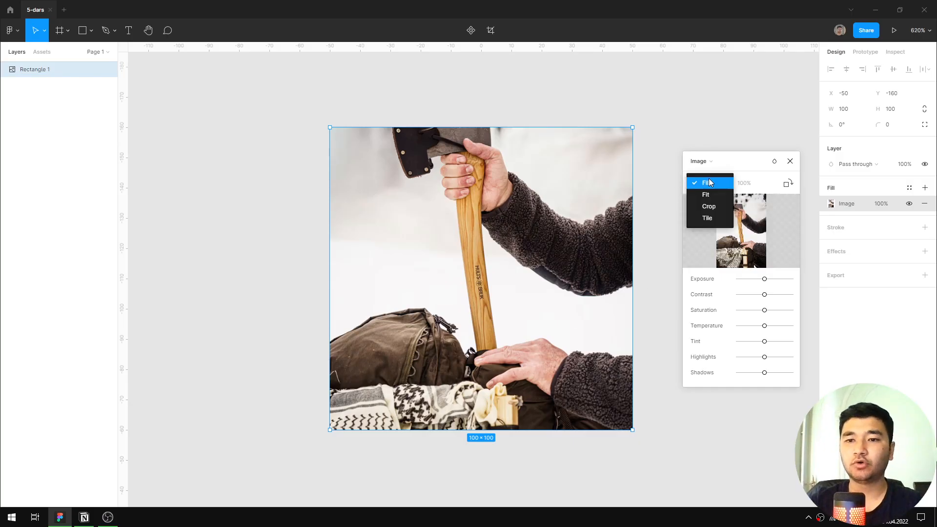
{"action": "left_click", "coordinate": [710, 195]}
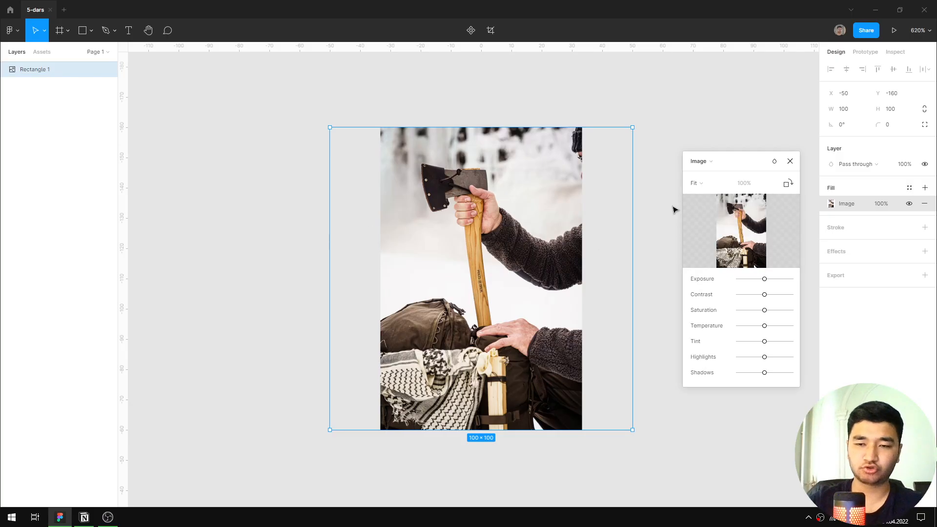
{"action": "left_click", "coordinate": [697, 184]}
{"action": "left_click", "coordinate": [693, 170]}
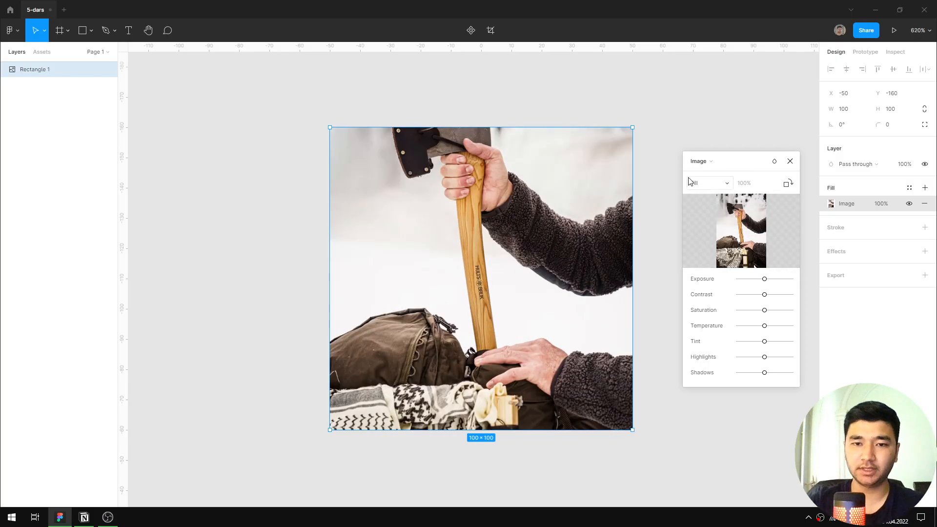
{"action": "left_click", "coordinate": [696, 183]}
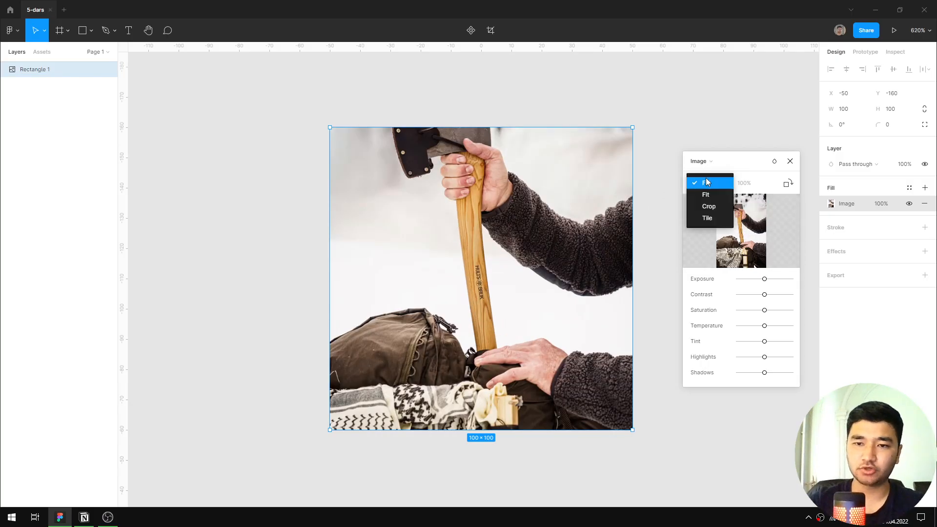
{"action": "left_click", "coordinate": [707, 183]}
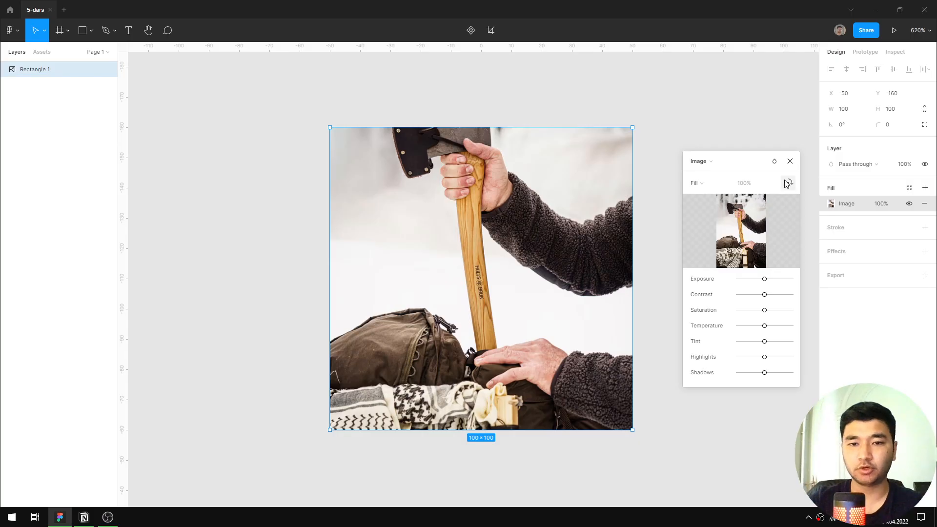
Rotate the photo inside the square in 90° steps until it is upright again.
{"action": "left_click", "coordinate": [789, 184]}
{"action": "left_click", "coordinate": [789, 183]}
{"action": "left_click", "coordinate": [788, 184]}
{"action": "left_click", "coordinate": [788, 183]}
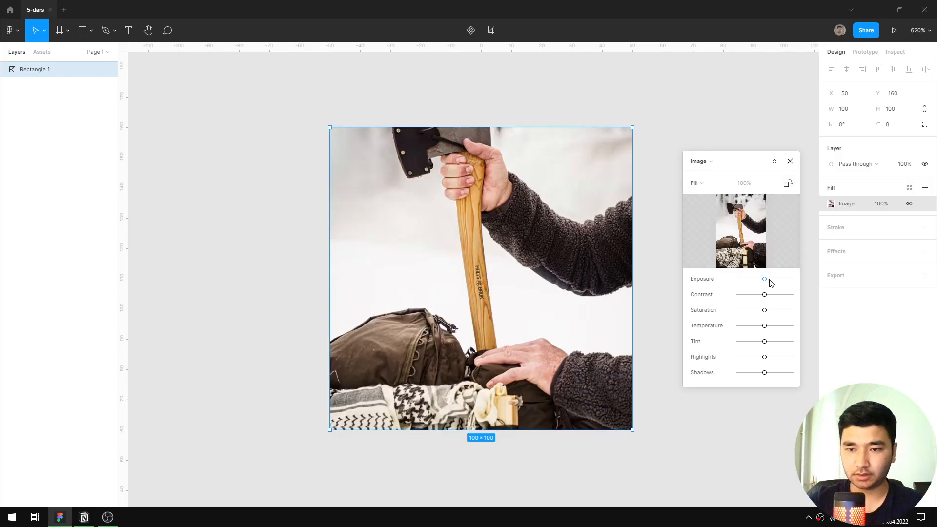
Lower the photo's Exposure and Contrast slightly, raise its Saturation a little and set its Temperature slightly cooler.
{"action": "left_click_drag", "start_coordinate": [782, 283], "coordinate": [674, 321]}
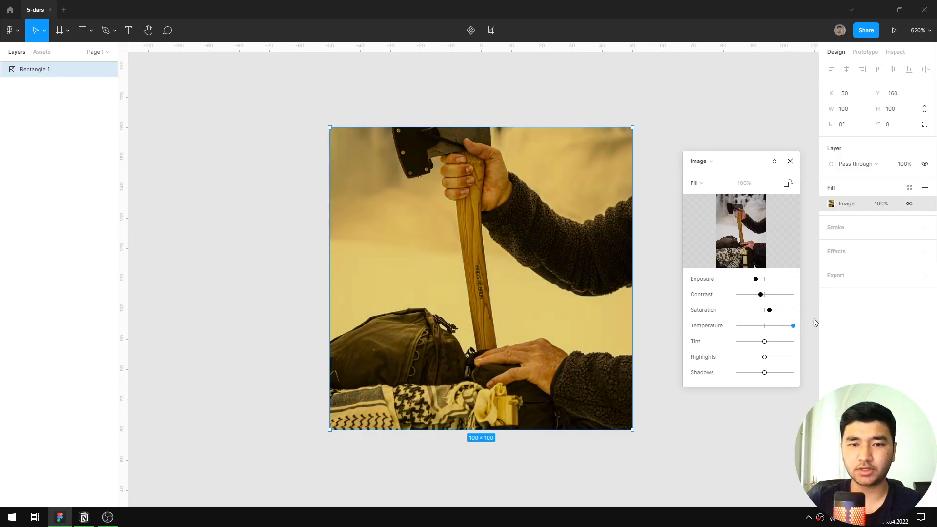
{"action": "mouse_move", "coordinate": [815, 322]}
{"action": "left_mouse_down"}
{"action": "mouse_move", "coordinate": [609, 317]}
{"action": "mouse_move", "coordinate": [800, 316]}
{"action": "left_mouse_up"}
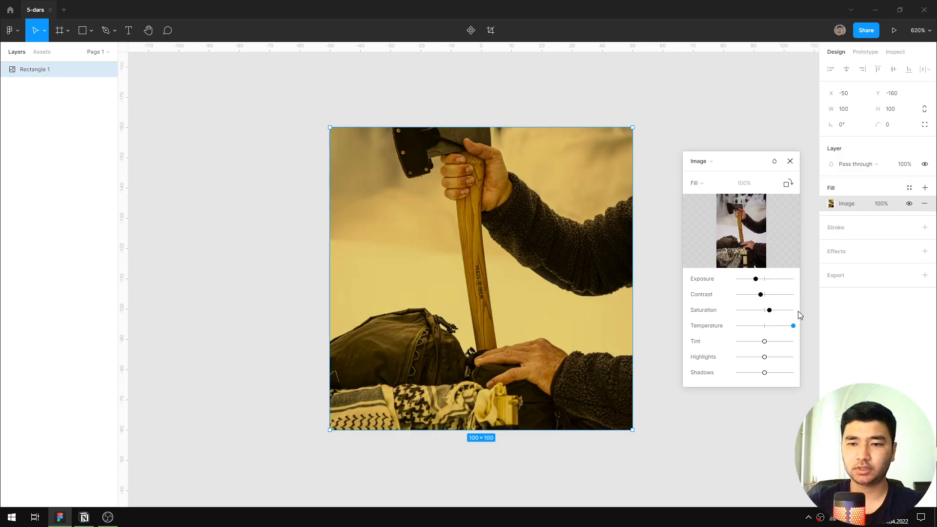
{"action": "left_click_drag", "start_coordinate": [793, 325], "coordinate": [766, 326]}
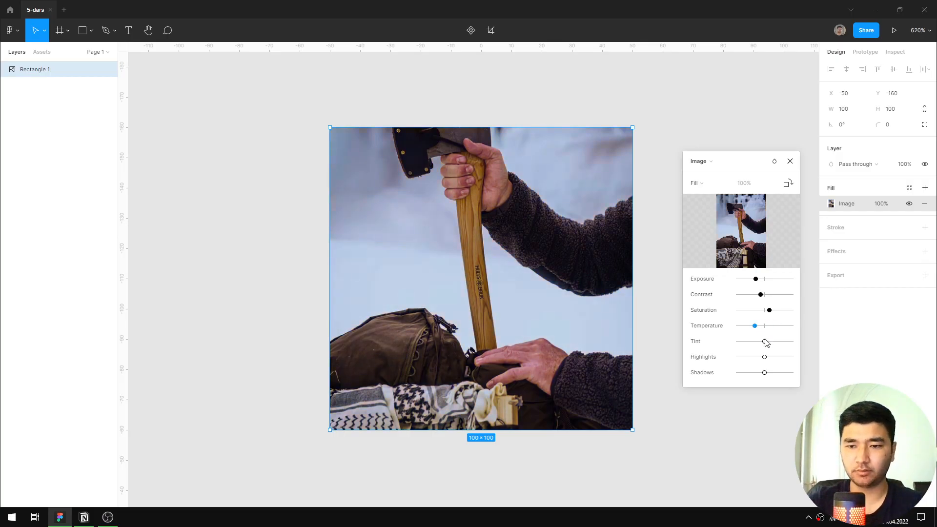
Try the lowest Tint on the photo and reset it to neutral, raising Highlights slightly and Shadows to the maximum.
{"action": "left_click_drag", "start_coordinate": [765, 345], "coordinate": [685, 346]}
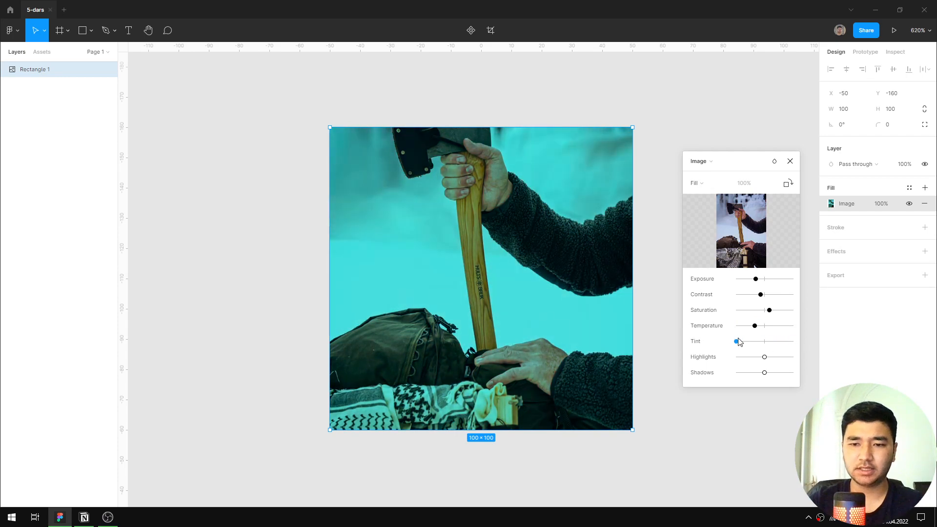
{"action": "left_click_drag", "start_coordinate": [746, 344], "coordinate": [766, 361]}
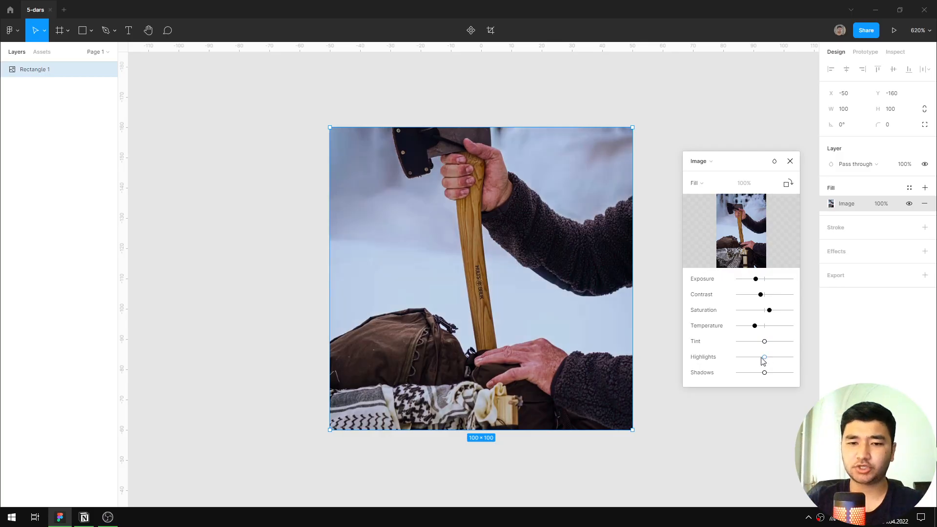
{"action": "left_click_drag", "start_coordinate": [763, 361], "coordinate": [855, 373]}
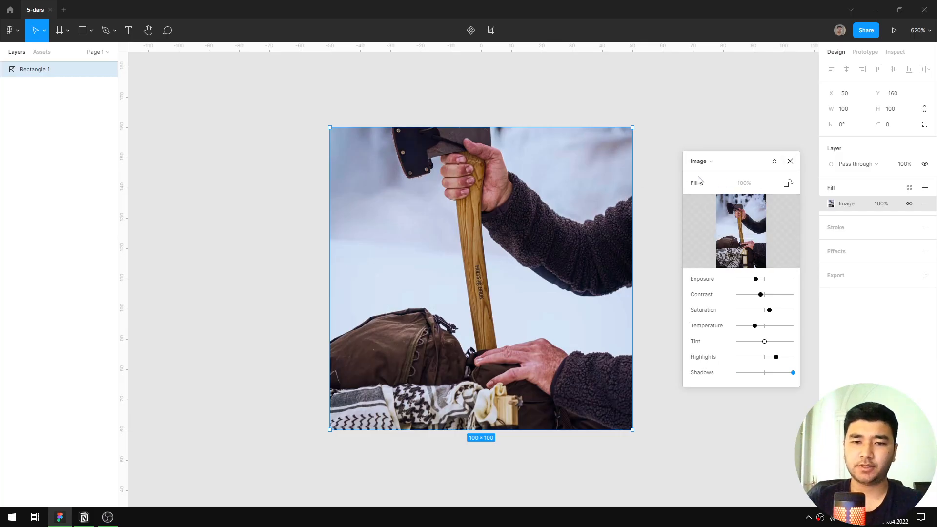
Switch the scaling mode of the square's photo to Crop.
{"action": "left_click", "coordinate": [728, 181]}
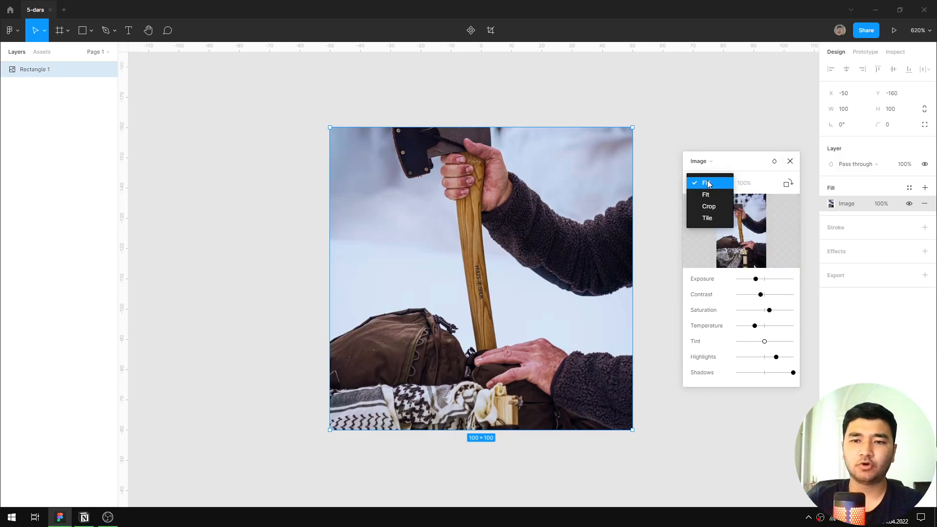
{"action": "left_click", "coordinate": [709, 206]}
{"action": "scroll", "coordinate": [480, 198], "scroll_direction": "down", "scroll_amount": 2}
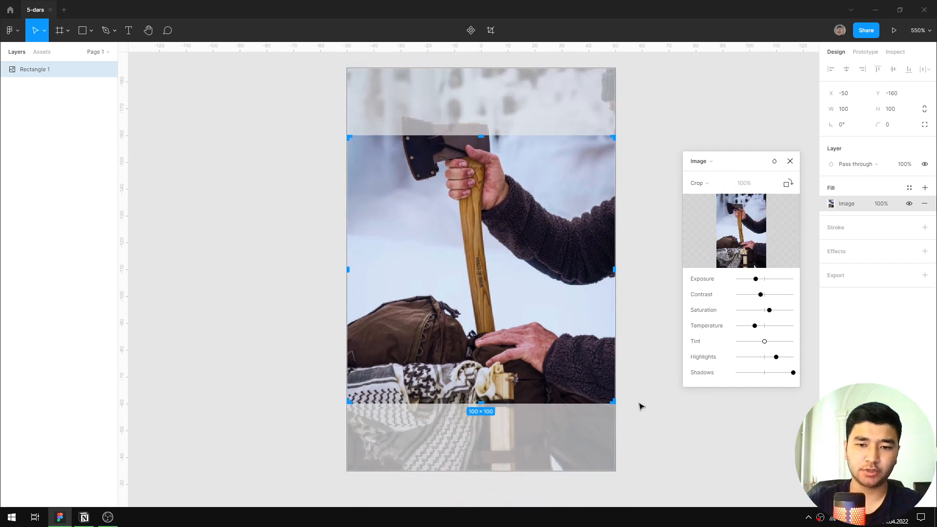
Try shifting the photo freely behind the crop frame and undo the shift.
{"action": "left_click_drag", "start_coordinate": [510, 278], "coordinate": [489, 314]}
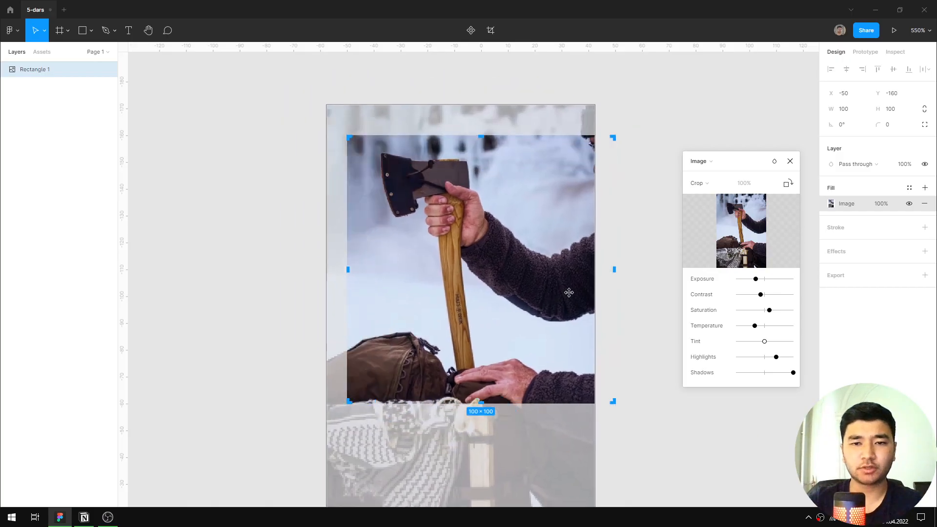
{"action": "left_click_drag", "start_coordinate": [569, 293], "coordinate": [611, 305]}
{"action": "key", "text": "ctrl+z"}
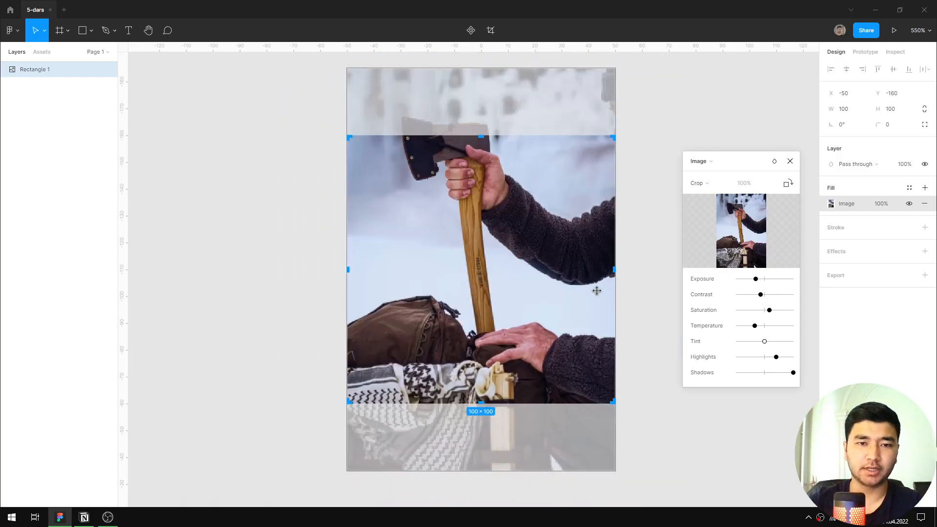
Move the photo straight down behind the crop frame so the whole axe head lies inside the square.
{"action": "scroll", "coordinate": [574, 334], "scroll_direction": "down", "scroll_amount": 2}
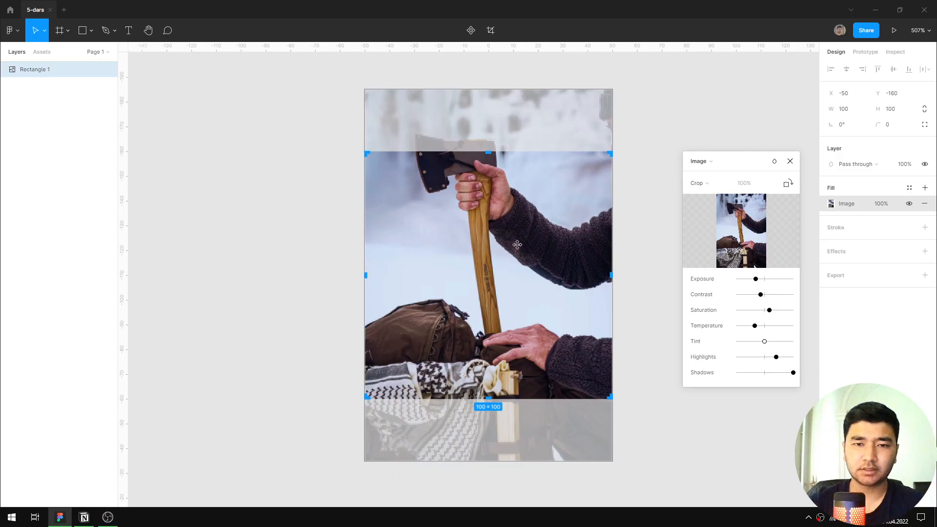
{"action": "left_click_drag", "start_coordinate": [502, 222], "coordinate": [500, 263]}
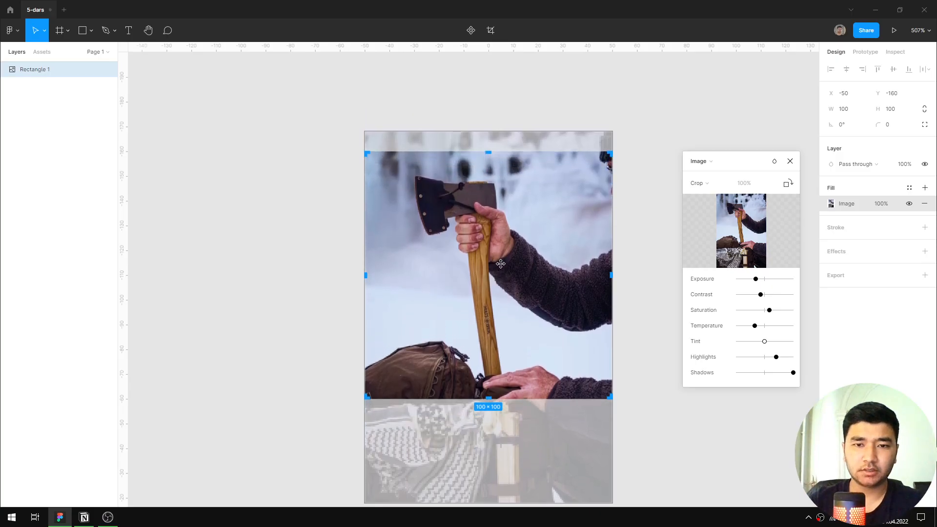
Try several enlargements of the photo from its lower corner behind the crop frame, undoing each one.
{"action": "scroll", "coordinate": [546, 320], "scroll_direction": "down", "scroll_amount": 3}
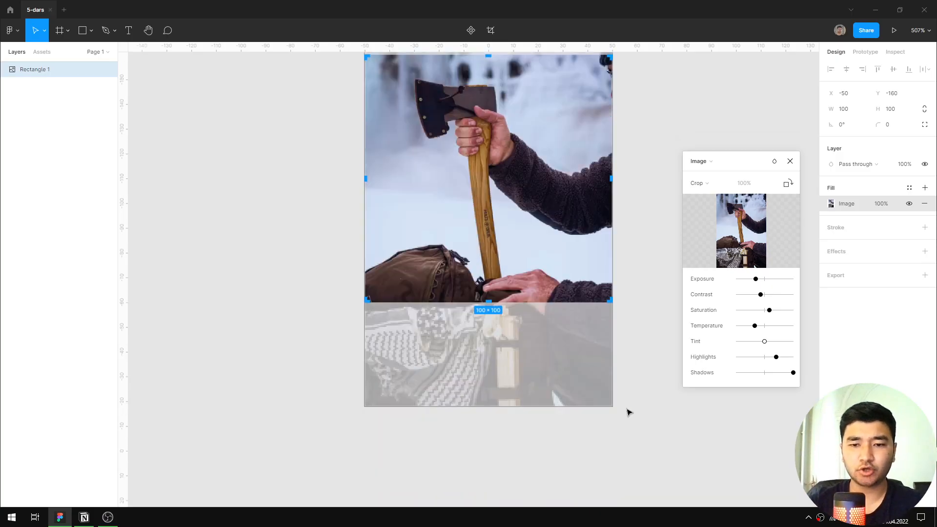
{"action": "left_click_drag", "start_coordinate": [610, 408], "coordinate": [672, 446]}
{"action": "key", "text": "ctrl+z"}
{"action": "left_click_drag", "start_coordinate": [613, 406], "coordinate": [685, 447]}
{"action": "key", "text": "ctrl+z"}
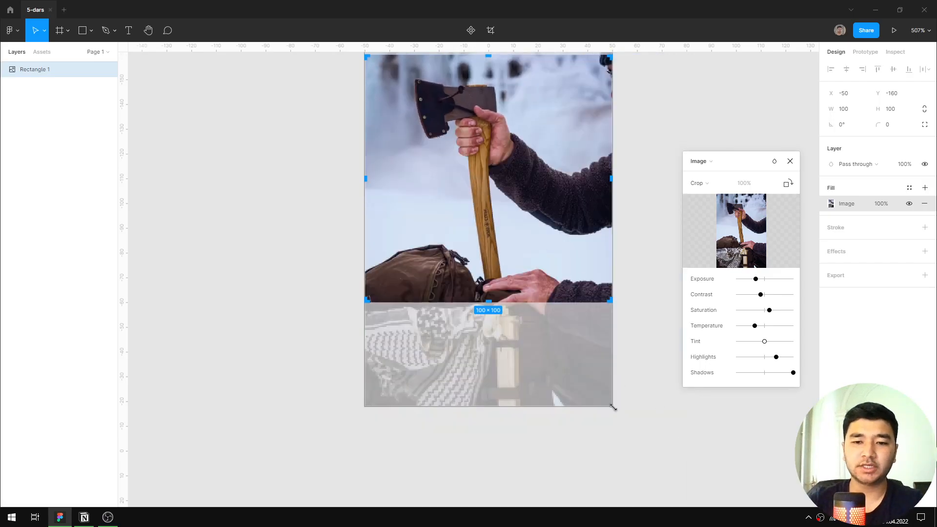
{"action": "left_click_drag", "start_coordinate": [613, 407], "coordinate": [667, 439]}
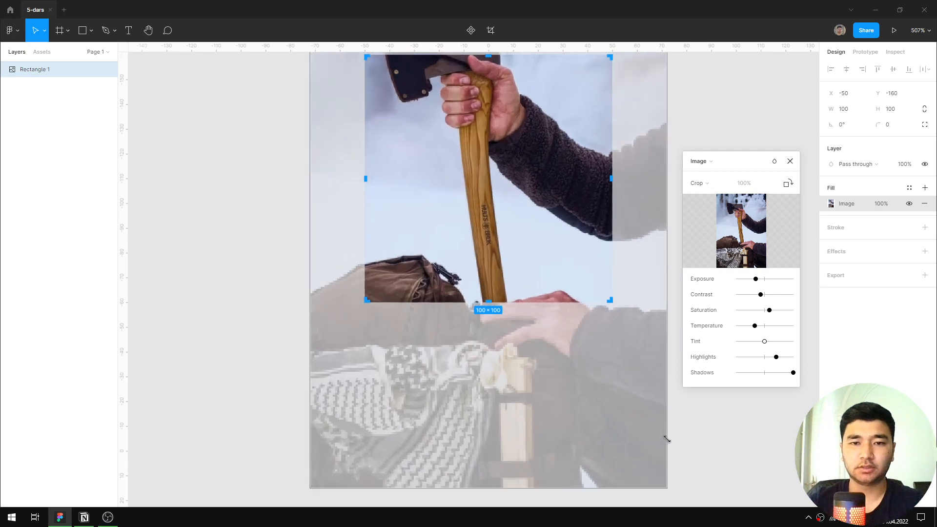
{"action": "key", "text": "ctrl+z"}
{"action": "left_click_drag", "start_coordinate": [610, 398], "coordinate": [669, 446]}
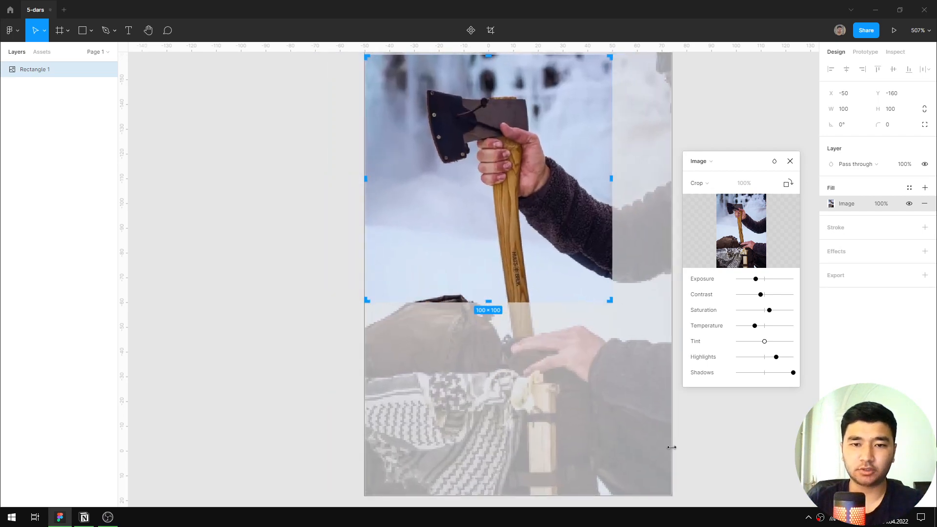
{"action": "key", "text": "ctrl+z"}
Enlarge the photo behind the crop frame, reposition it around the axe head and hand, and close the image settings.
{"action": "left_click_drag", "start_coordinate": [612, 410], "coordinate": [661, 437]}
{"action": "scroll", "coordinate": [551, 288], "scroll_direction": "up", "scroll_amount": 2}
{"action": "left_click_drag", "start_coordinate": [512, 218], "coordinate": [534, 266]}
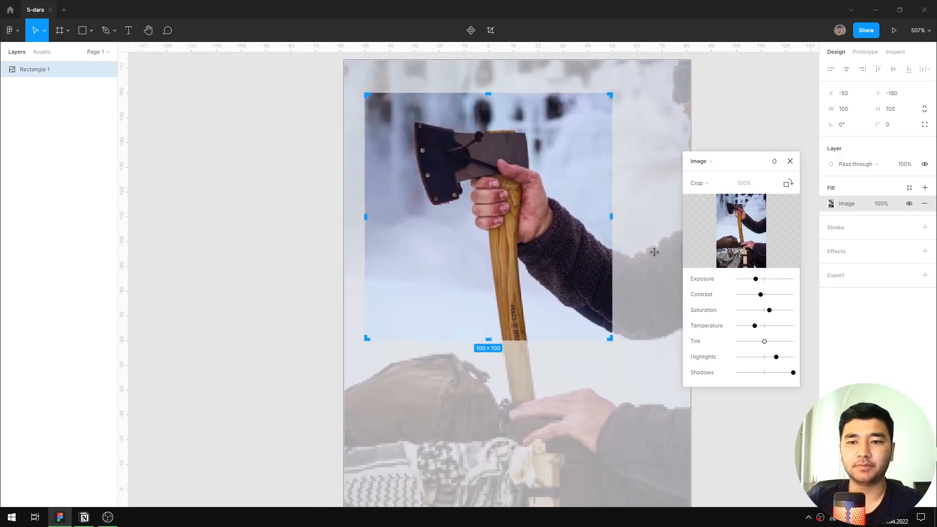
{"action": "left_click", "coordinate": [790, 161]}
{"action": "left_click", "coordinate": [661, 183]}
Reopen the image fill settings of the cropped square and set the scaling mode to Tile.
{"action": "scroll", "coordinate": [660, 182], "scroll_direction": "down", "scroll_amount": 2}
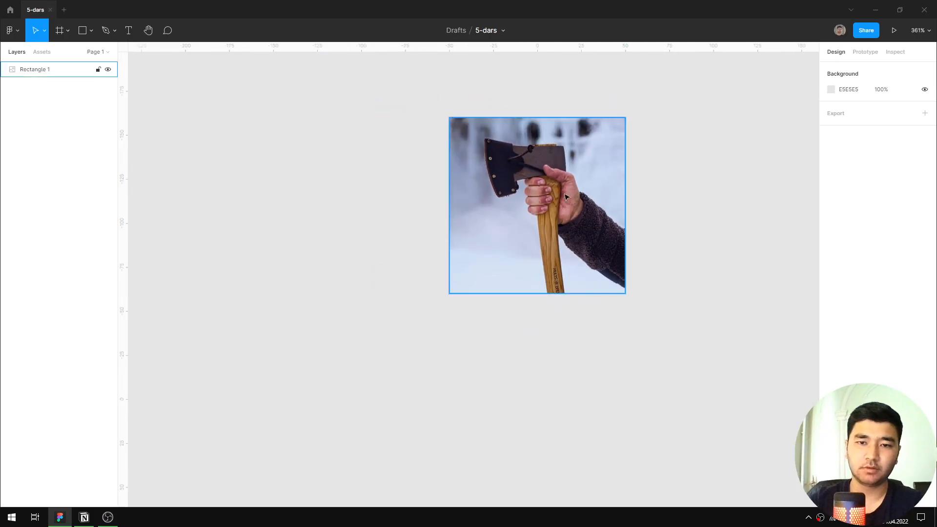
{"action": "scroll", "coordinate": [565, 196], "scroll_direction": "up", "scroll_amount": 5}
{"action": "scroll", "coordinate": [575, 190], "scroll_direction": "down", "scroll_amount": 4}
{"action": "left_click", "coordinate": [587, 184]}
{"action": "left_click", "coordinate": [843, 209]}
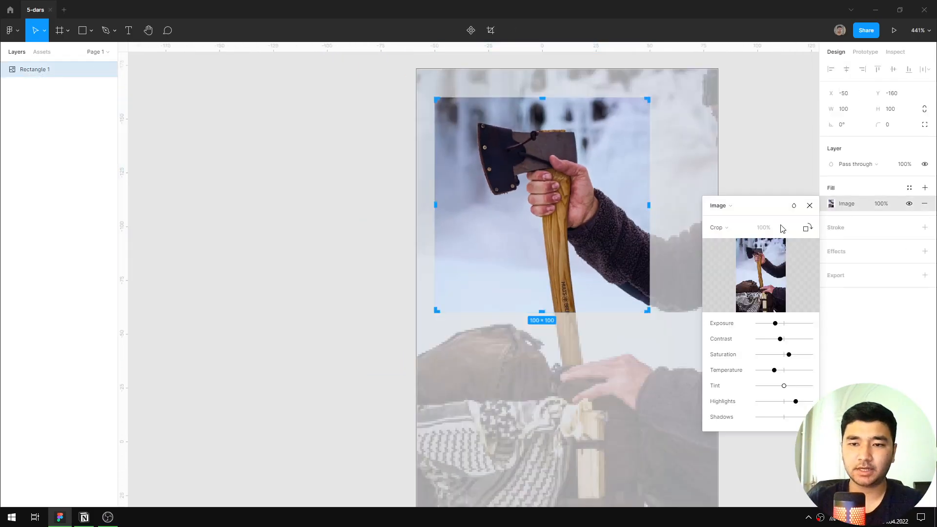
{"action": "left_click", "coordinate": [748, 228]}
{"action": "left_click", "coordinate": [736, 239]}
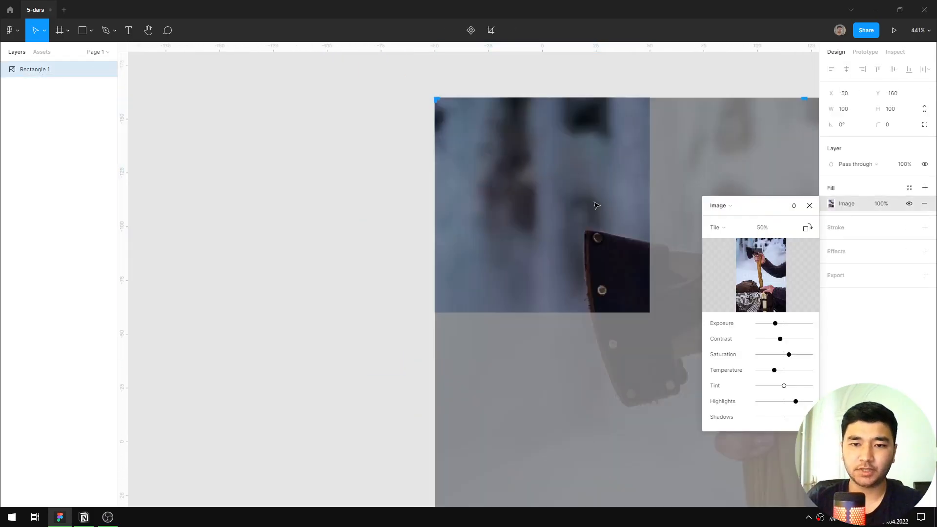
Try moving the tiled photo square and undo the move.
{"action": "scroll", "coordinate": [575, 204], "scroll_direction": "down", "scroll_amount": 5}
{"action": "left_click_drag", "start_coordinate": [584, 224], "coordinate": [505, 208]}
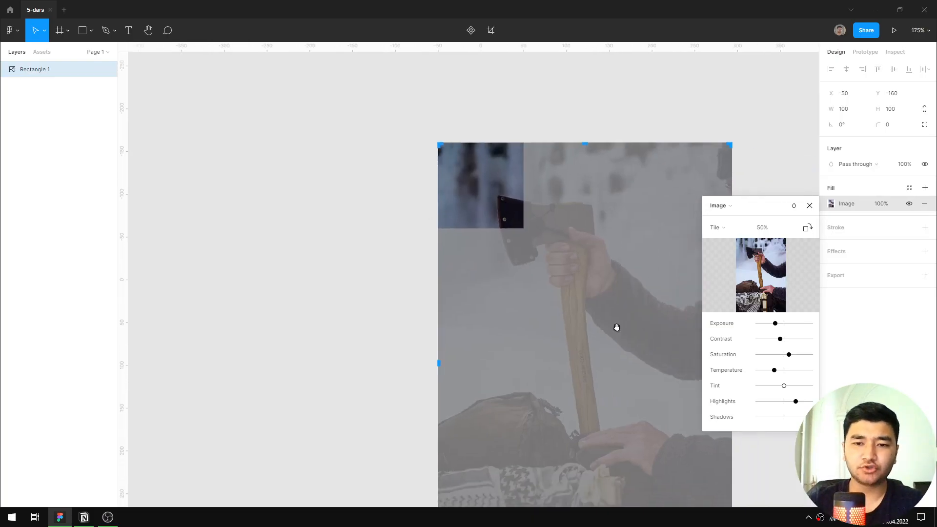
{"action": "left_click_drag", "start_coordinate": [617, 327], "coordinate": [464, 261]}
{"action": "scroll", "coordinate": [464, 261], "scroll_direction": "down", "scroll_amount": 3}
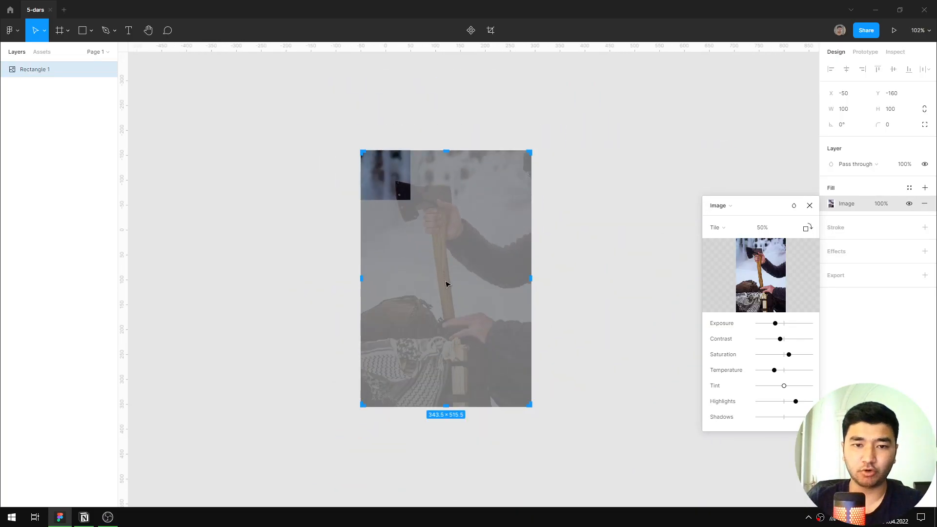
{"action": "left_click_drag", "start_coordinate": [393, 193], "coordinate": [385, 180]}
{"action": "key", "text": "ctrl+z"}
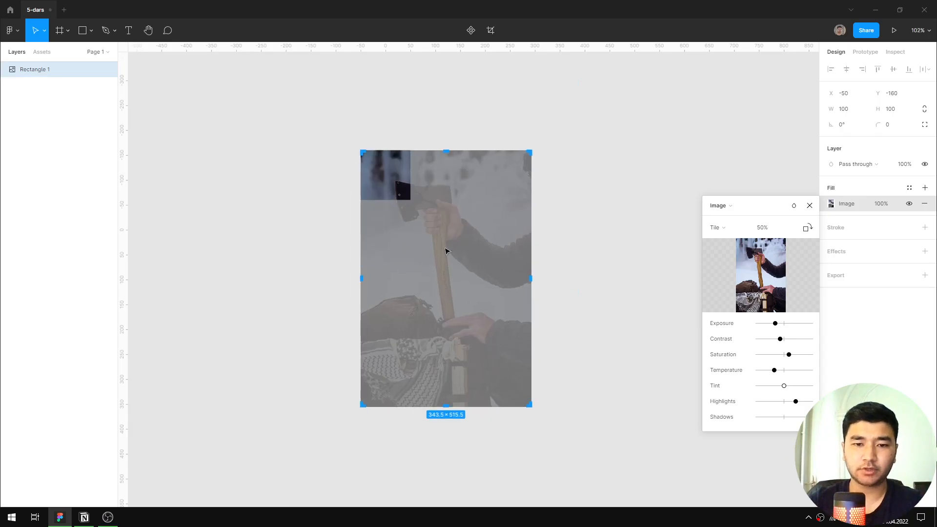
Reduce the photo tile to 21.54% (148 × 222.11) and place the square at X -24, Y -118.
{"action": "scroll", "coordinate": [488, 332], "scroll_direction": "up", "scroll_amount": 1}
{"action": "scroll", "coordinate": [520, 413], "scroll_direction": "up", "scroll_amount": 2}
{"action": "left_click_drag", "start_coordinate": [540, 430], "coordinate": [400, 219]}
{"action": "scroll", "coordinate": [420, 219], "scroll_direction": "up", "scroll_amount": 3}
{"action": "scroll", "coordinate": [439, 240], "scroll_direction": "left", "scroll_amount": 2}
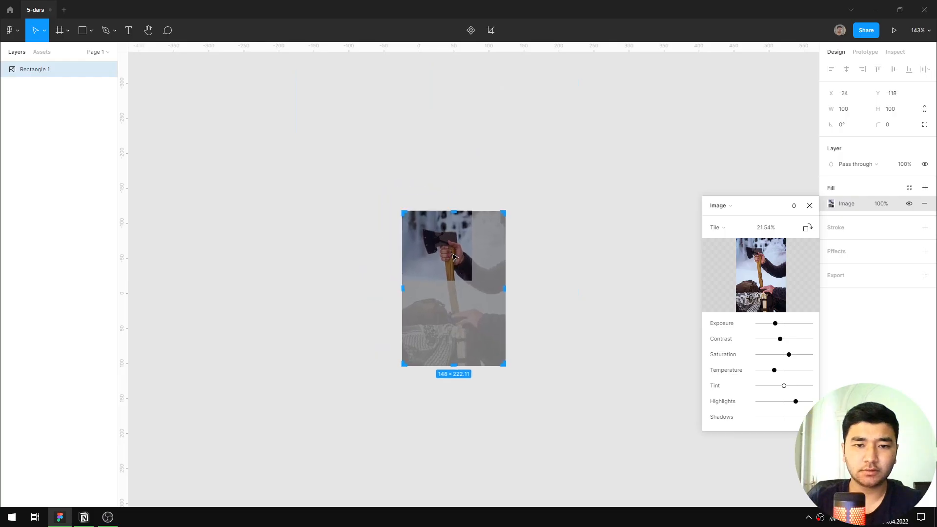
Reduce the photo tile to 14.55% (99.95 × 150) so that its width matches the square.
{"action": "scroll", "coordinate": [449, 250], "scroll_direction": "up", "scroll_amount": 1}
{"action": "scroll", "coordinate": [450, 250], "scroll_direction": "up", "scroll_amount": 3}
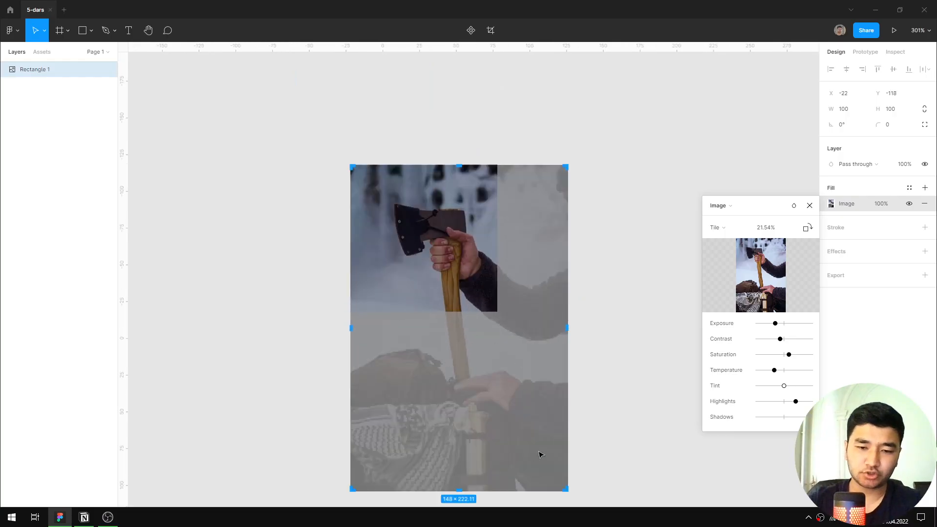
{"action": "left_click_drag", "start_coordinate": [565, 492], "coordinate": [488, 385]}
Set the image scaling mode to Crop, then enlarge and reposition the photo around the axe and hand, closing the image settings.
{"action": "left_click", "coordinate": [716, 227]}
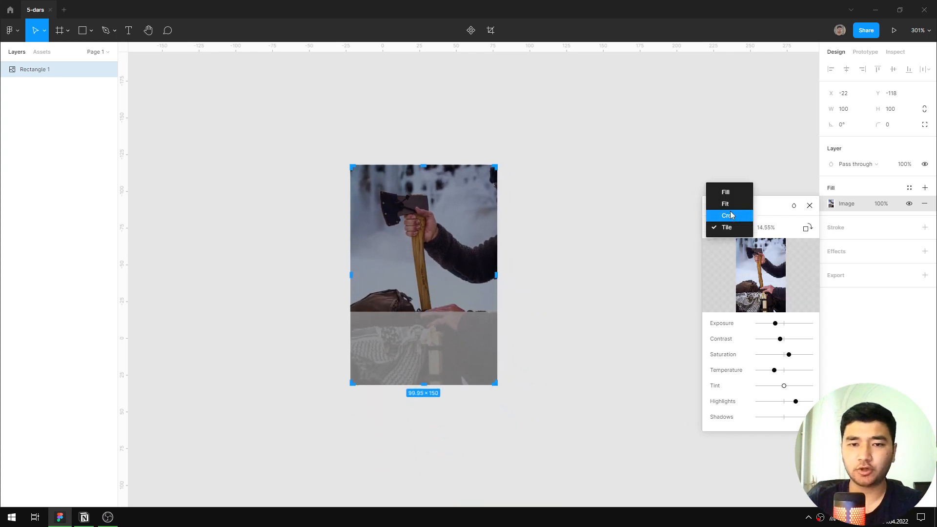
{"action": "left_click", "coordinate": [718, 215]}
{"action": "left_click_drag", "start_coordinate": [498, 350], "coordinate": [530, 374]}
{"action": "left_click_drag", "start_coordinate": [430, 210], "coordinate": [449, 268]}
{"action": "left_click", "coordinate": [809, 205]}
{"action": "left_click", "coordinate": [562, 222]}
Select the cropped photo square and delete it from the canvas.
{"action": "scroll", "coordinate": [561, 222], "scroll_direction": "down", "scroll_amount": 1}
{"action": "scroll", "coordinate": [560, 222], "scroll_direction": "down", "scroll_amount": 2}
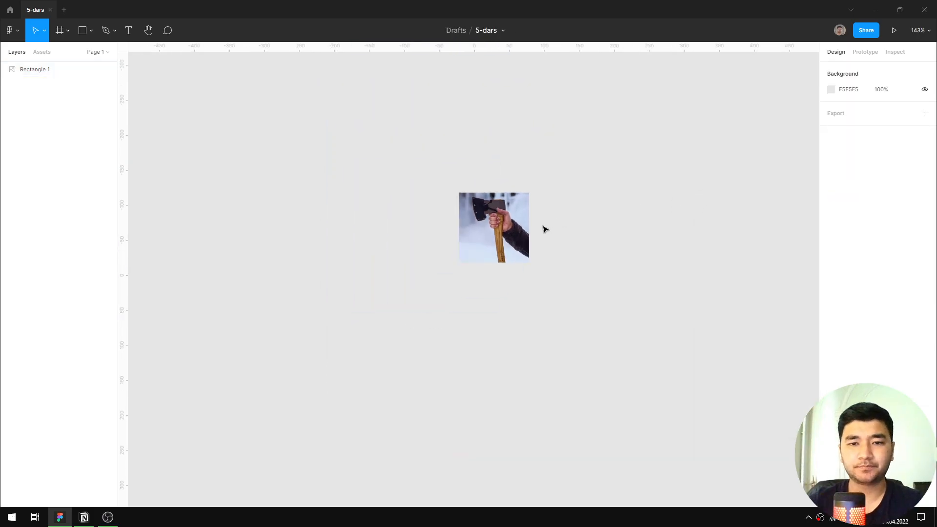
{"action": "scroll", "coordinate": [544, 230], "scroll_direction": "up", "scroll_amount": 3}
{"action": "scroll", "coordinate": [559, 203], "scroll_direction": "up", "scroll_amount": 2}
{"action": "left_click", "coordinate": [468, 244]}
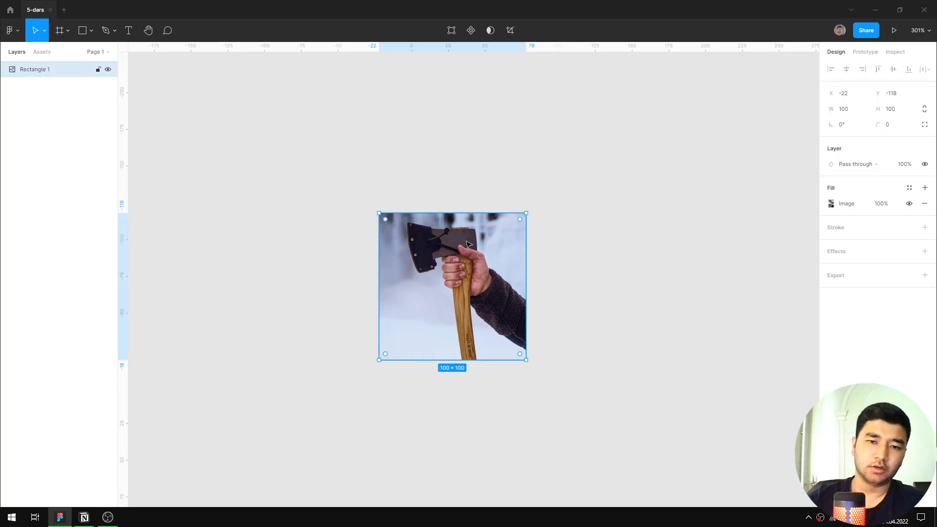
{"action": "key", "text": "Delete"}
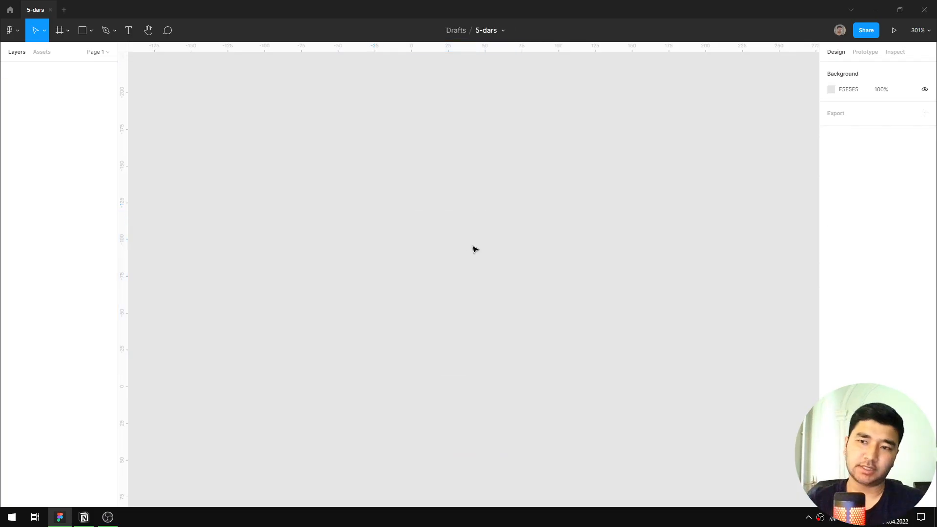
Draw a horizontal line about 182 long with the Line tool at about X -111, Y -107.
{"action": "left_click", "coordinate": [91, 30]}
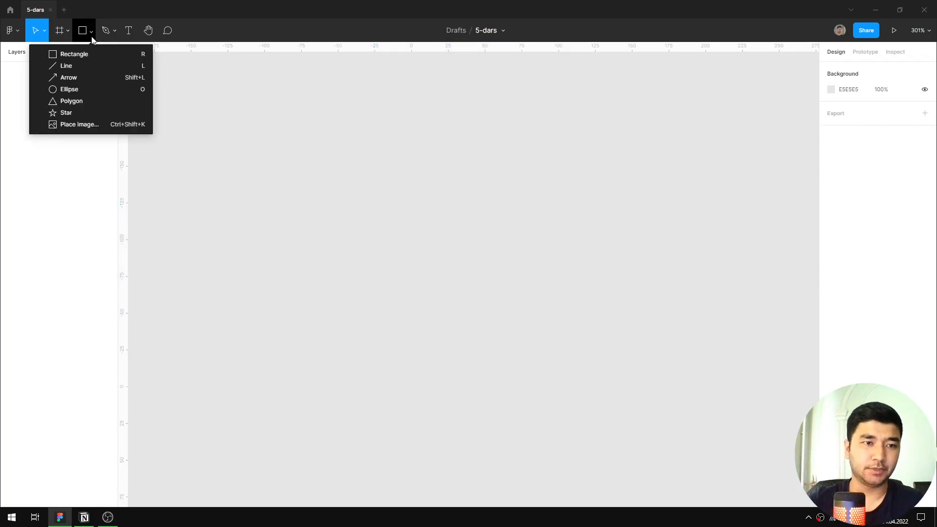
{"action": "left_click", "coordinate": [92, 65]}
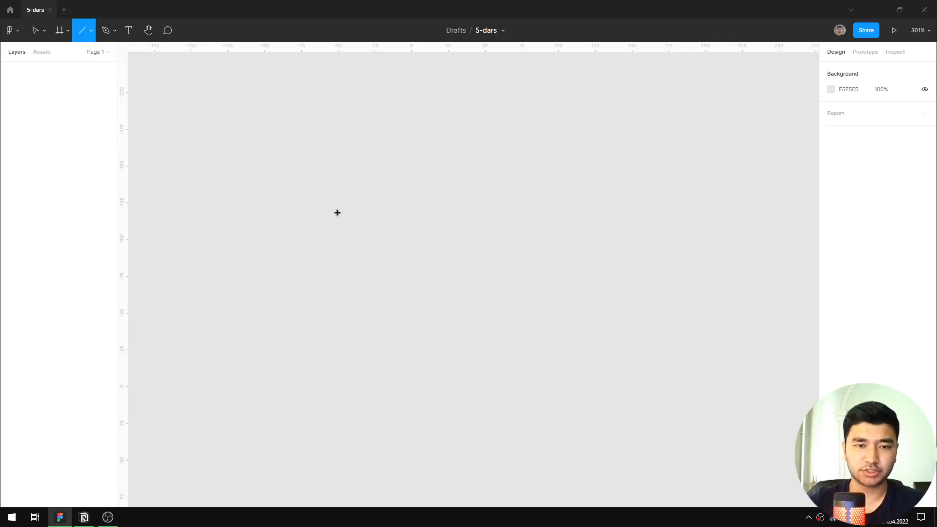
{"action": "mouse_move", "coordinate": [248, 228]}
{"action": "left_mouse_down"}
{"action": "mouse_move", "coordinate": [625, 187]}
{"action": "mouse_move", "coordinate": [711, 196]}
{"action": "mouse_move", "coordinate": [629, 245]}
{"action": "mouse_move", "coordinate": [410, 243]}
{"action": "mouse_move", "coordinate": [674, 247]}
{"action": "mouse_move", "coordinate": [394, 234]}
{"action": "mouse_move", "coordinate": [634, 252]}
{"action": "mouse_move", "coordinate": [543, 159]}
{"action": "mouse_move", "coordinate": [642, 314]}
{"action": "mouse_move", "coordinate": [630, 175]}
{"action": "mouse_move", "coordinate": [366, 96]}
{"action": "mouse_move", "coordinate": [230, 115]}
{"action": "mouse_move", "coordinate": [561, 364]}
{"action": "mouse_move", "coordinate": [639, 303]}
{"action": "mouse_move", "coordinate": [656, 226]}
{"action": "mouse_move", "coordinate": [684, 255]}
{"action": "mouse_move", "coordinate": [518, 255]}
{"action": "left_mouse_up"}
{"action": "left_click_drag", "start_coordinate": [434, 267], "coordinate": [573, 291]}
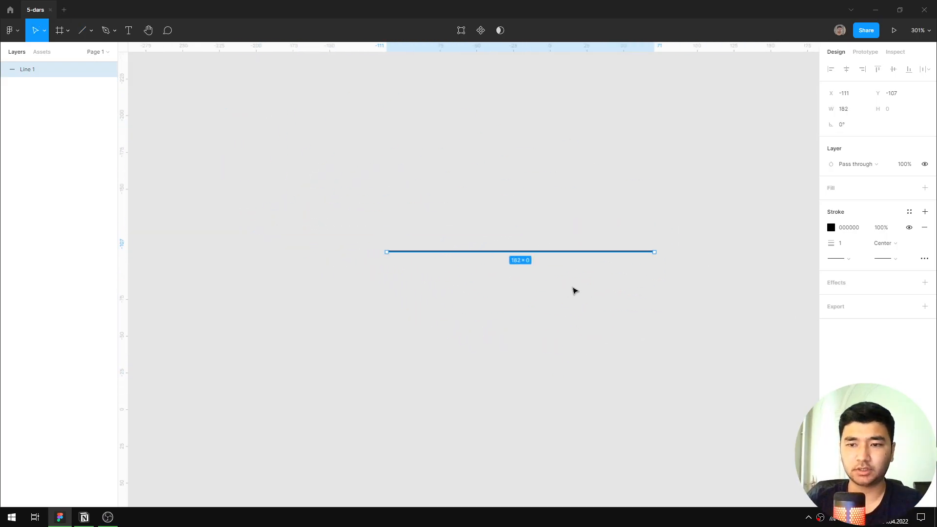
{"action": "scroll", "coordinate": [555, 276], "scroll_direction": "up", "scroll_amount": 2}
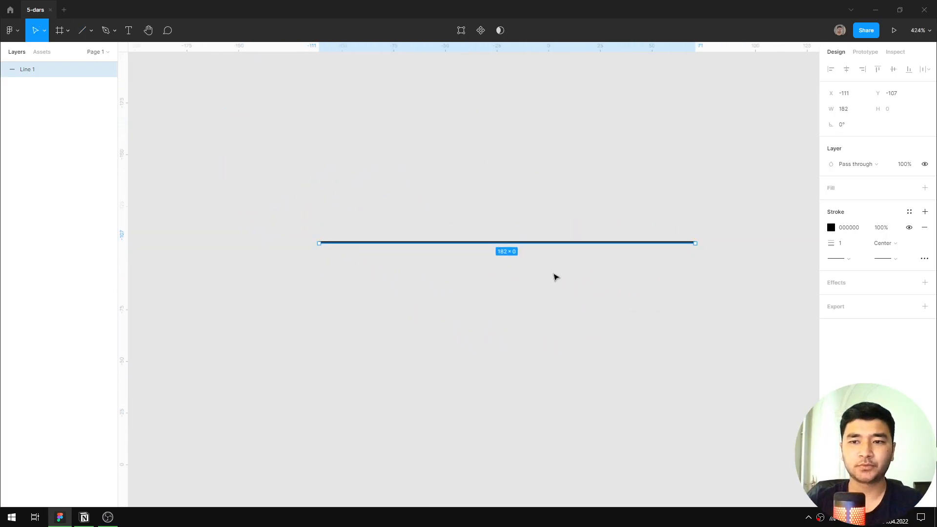
Add a solid fill to the line and set its colour to FF0000.
{"action": "left_click", "coordinate": [855, 199]}
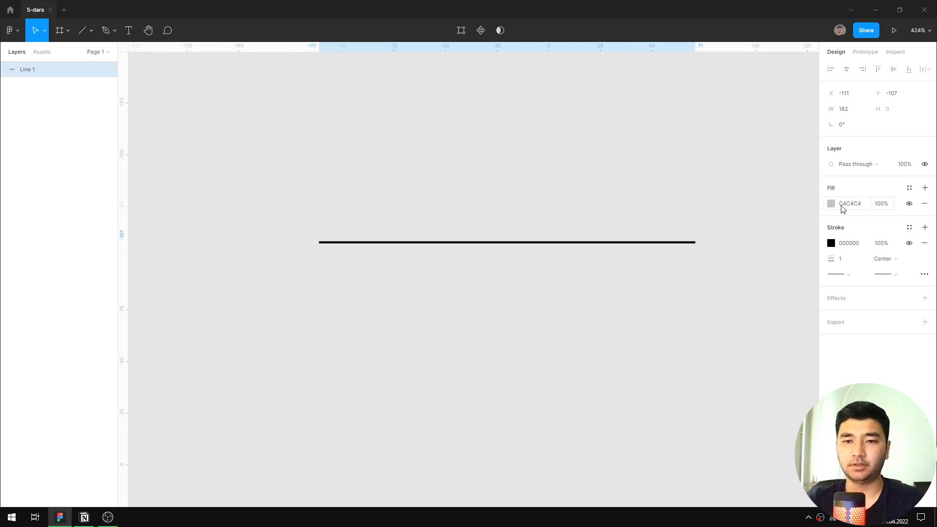
{"action": "left_click", "coordinate": [831, 203]}
{"action": "type", "text": "ff0000"}
{"action": "key", "text": "Return"}
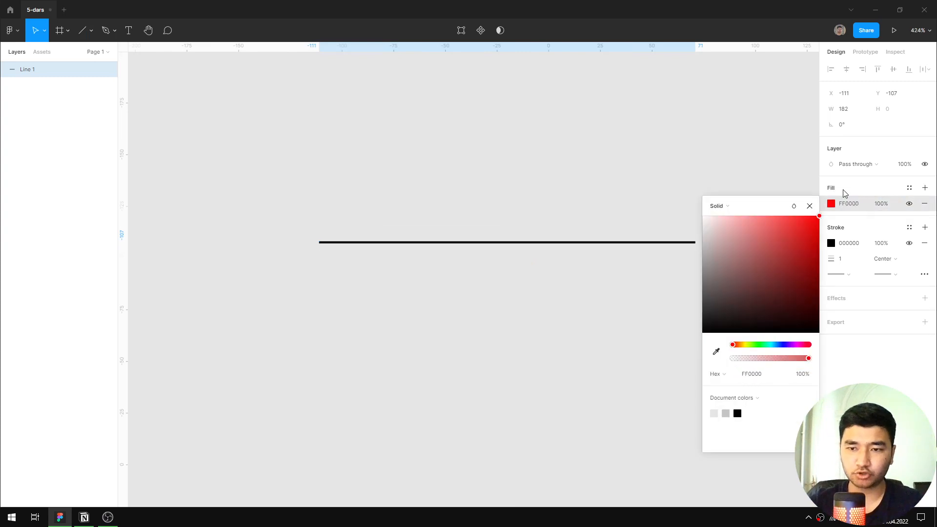
{"action": "left_click", "coordinate": [809, 206]}
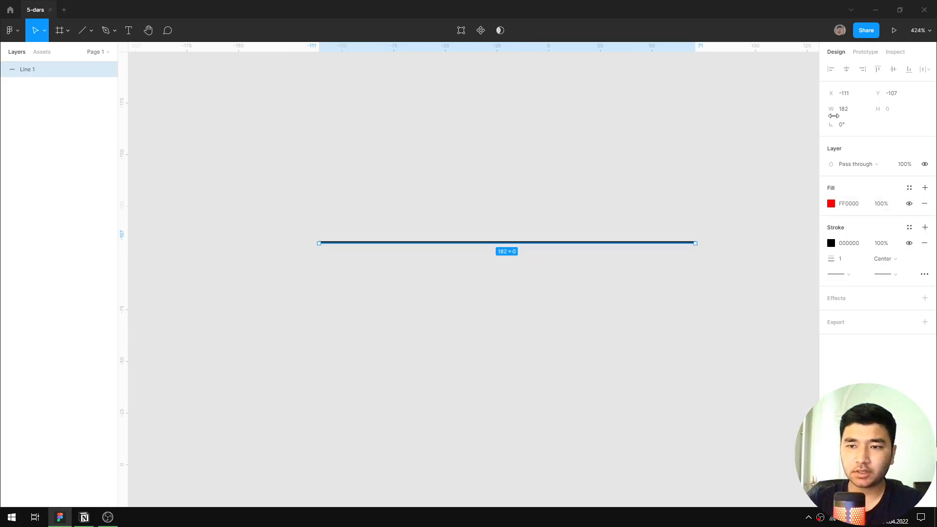
Lengthen the line to a width of 184 and remove its red fill.
{"action": "scroll", "coordinate": [686, 260], "scroll_direction": "up", "scroll_amount": 3}
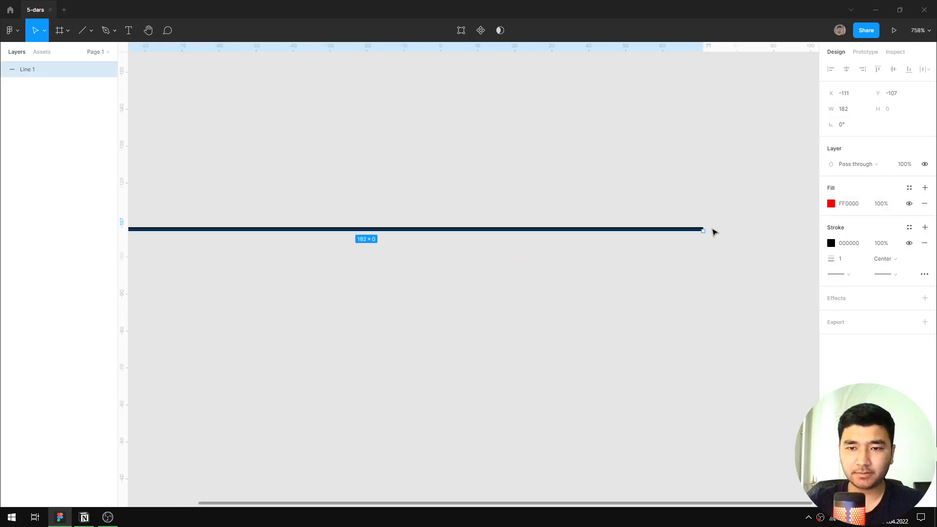
{"action": "scroll", "coordinate": [711, 232], "scroll_direction": "up", "scroll_amount": 2}
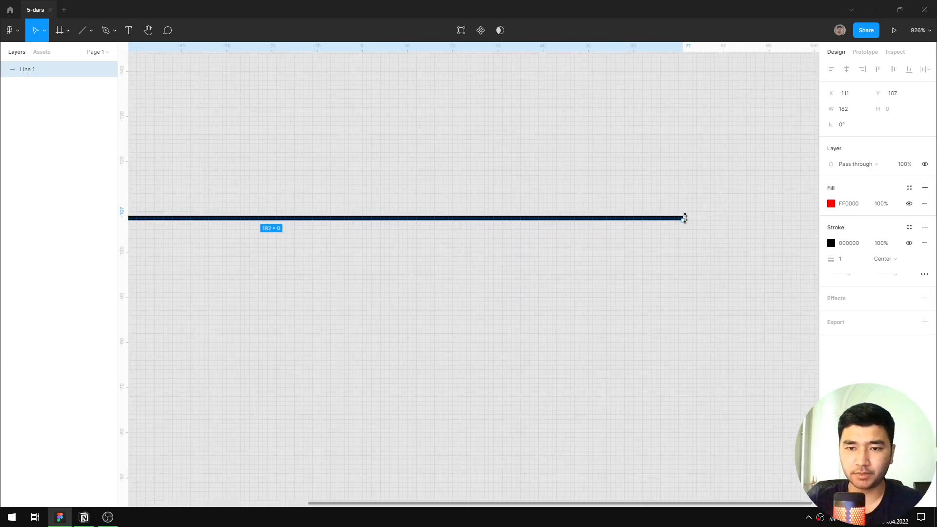
{"action": "mouse_move", "coordinate": [683, 222]}
{"action": "left_mouse_down"}
{"action": "mouse_move", "coordinate": [683, 241]}
{"action": "mouse_move", "coordinate": [686, 225]}
{"action": "left_mouse_up"}
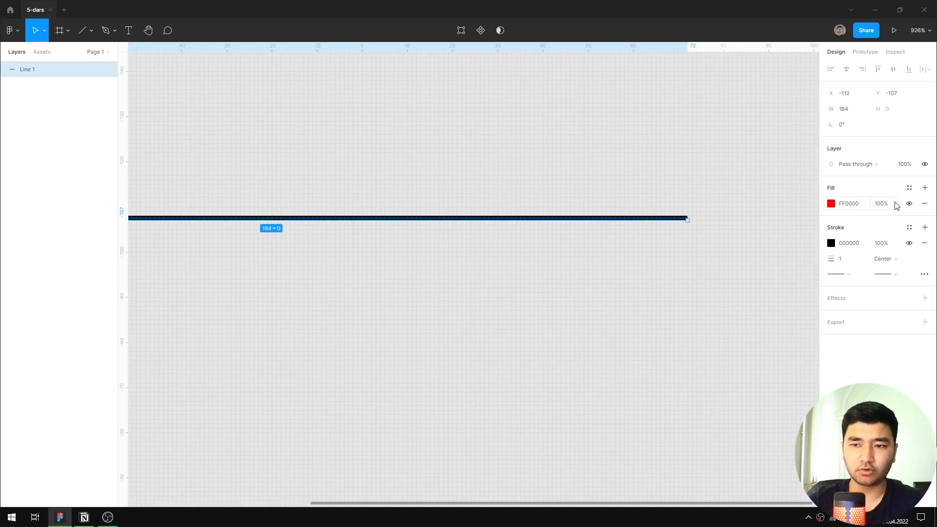
{"action": "left_click", "coordinate": [924, 203]}
{"action": "scroll", "coordinate": [634, 257], "scroll_direction": "down", "scroll_amount": 2}
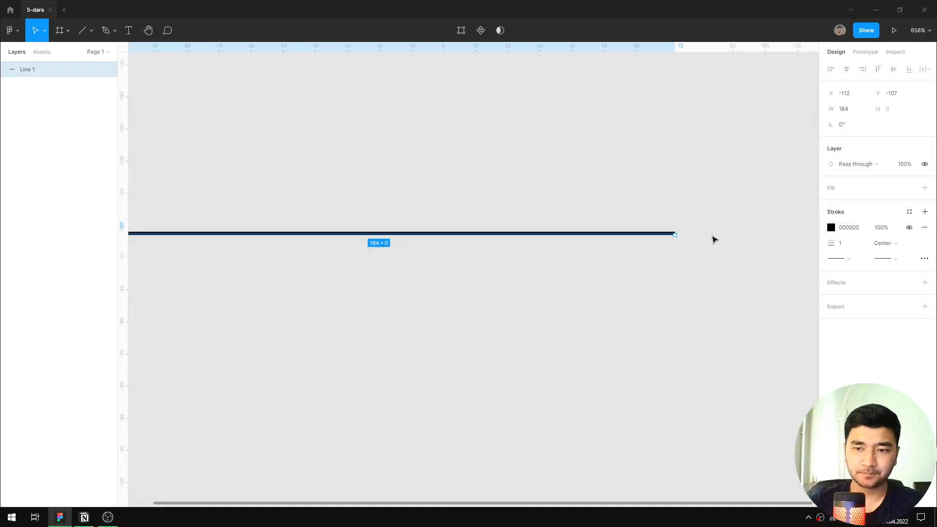
Set the line's stroke alignment to Outside.
{"action": "scroll", "coordinate": [707, 237], "scroll_direction": "up", "scroll_amount": 20}
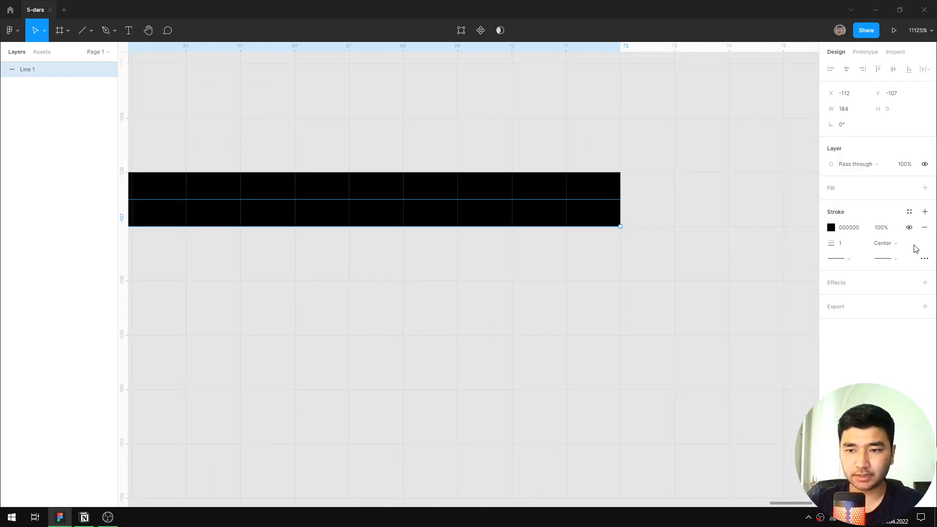
{"action": "left_click", "coordinate": [884, 243]}
{"action": "left_click", "coordinate": [889, 242]}
{"action": "left_click", "coordinate": [897, 245]}
{"action": "left_click", "coordinate": [895, 254]}
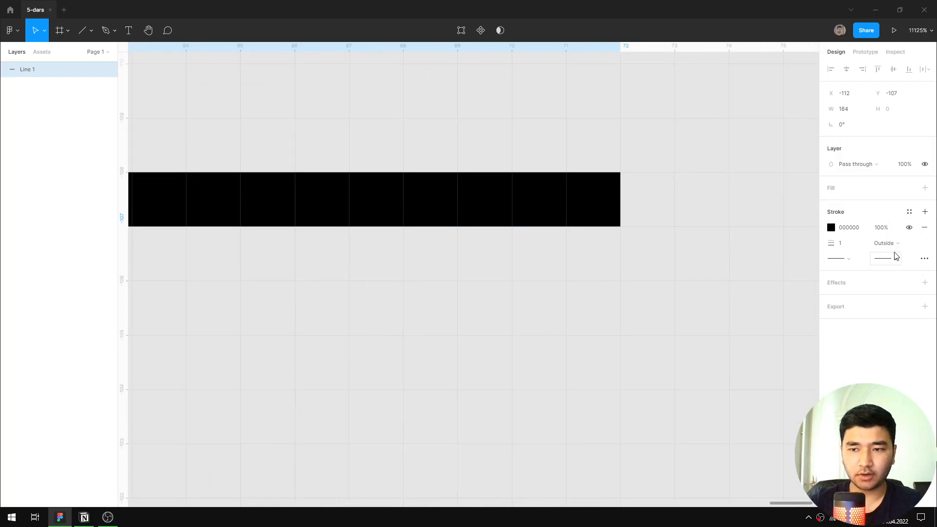
{"action": "left_click", "coordinate": [895, 245]}
{"action": "left_click", "coordinate": [645, 180]}
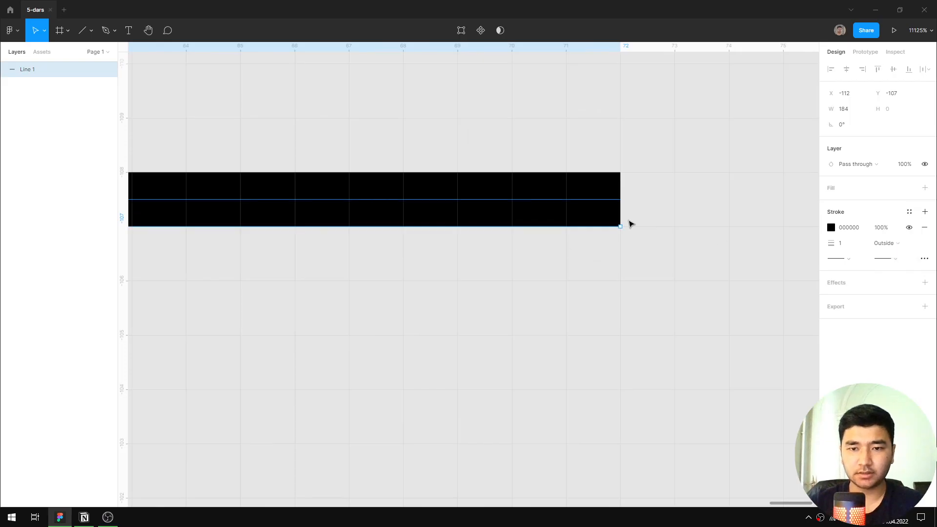
Return the line's stroke alignment to Center.
{"action": "left_click", "coordinate": [886, 243]}
{"action": "left_click", "coordinate": [718, 234]}
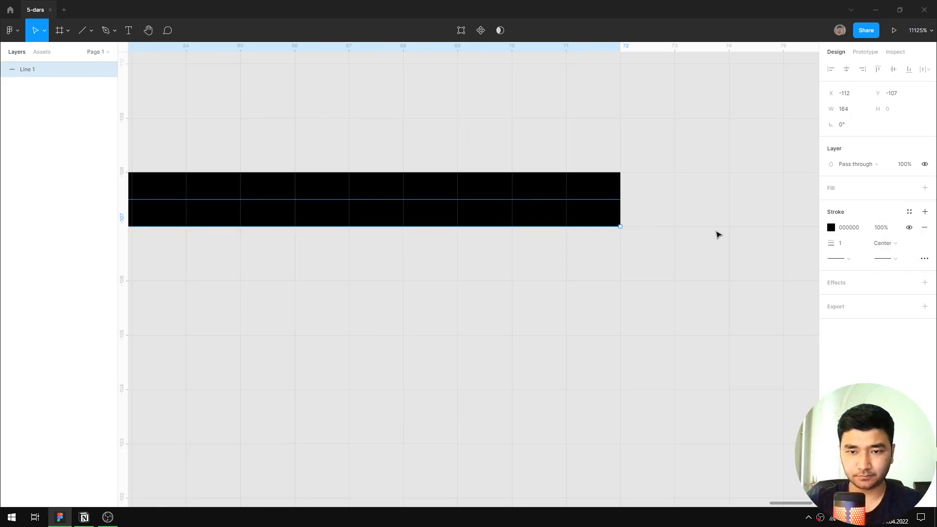
{"action": "left_click", "coordinate": [714, 234]}
{"action": "scroll", "coordinate": [667, 244], "scroll_direction": "down", "scroll_amount": 5}
{"action": "left_click", "coordinate": [632, 233]}
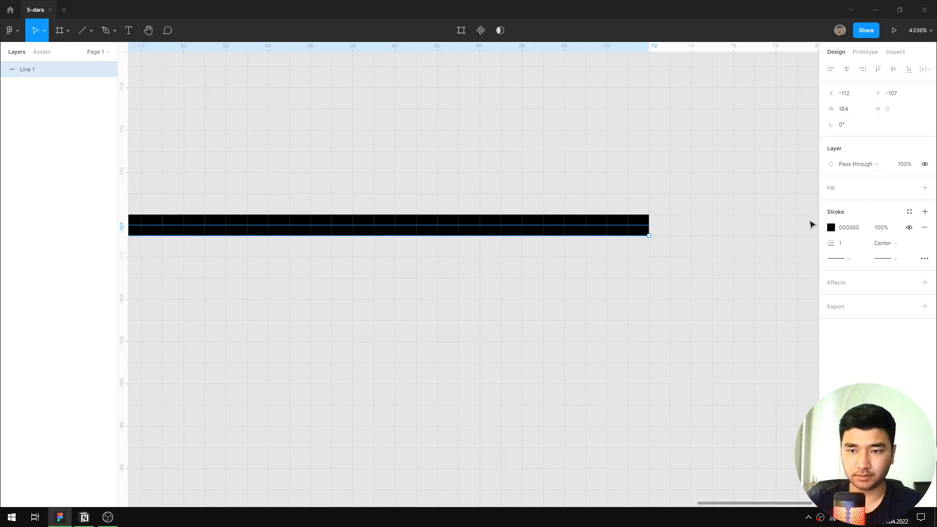
Set the line's stroke weight to 30.
{"action": "left_click", "coordinate": [848, 245]}
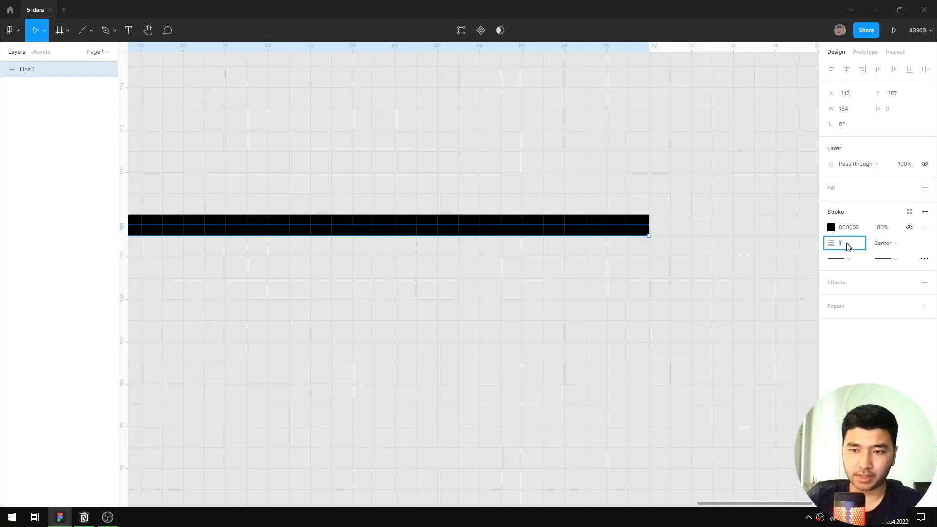
{"action": "type", "text": "30"}
{"action": "key", "text": "Return"}
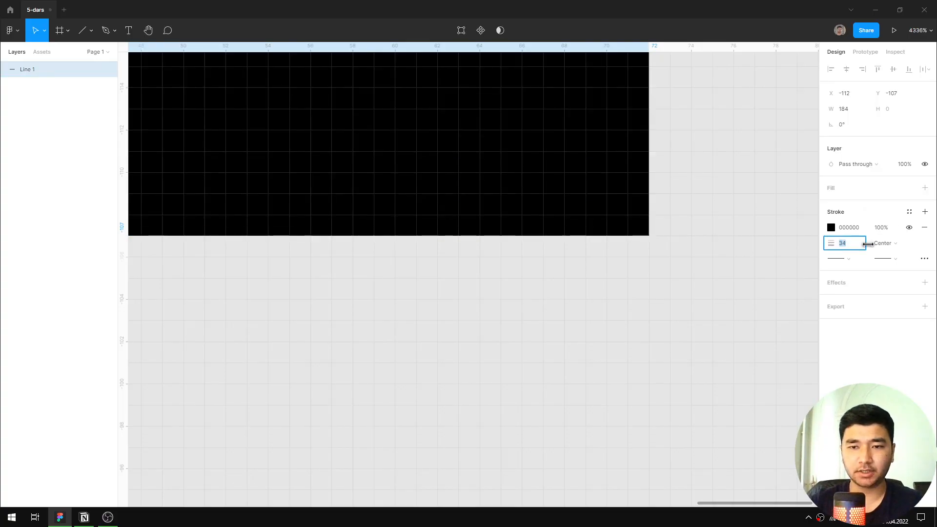
{"action": "scroll", "coordinate": [658, 247], "scroll_direction": "down", "scroll_amount": 6}
{"action": "scroll", "coordinate": [659, 248], "scroll_direction": "down", "scroll_amount": 3}
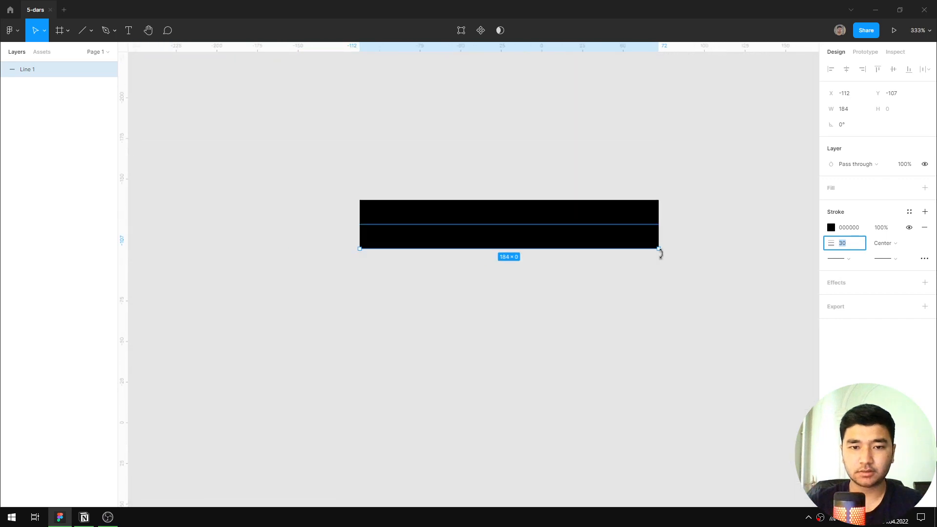
Switch the thick line's stroke alignment to Inside, then to Outside, and move the line to X -102, Y -94.
{"action": "scroll", "coordinate": [552, 259], "scroll_direction": "up", "scroll_amount": 1}
{"action": "left_click", "coordinate": [890, 248]}
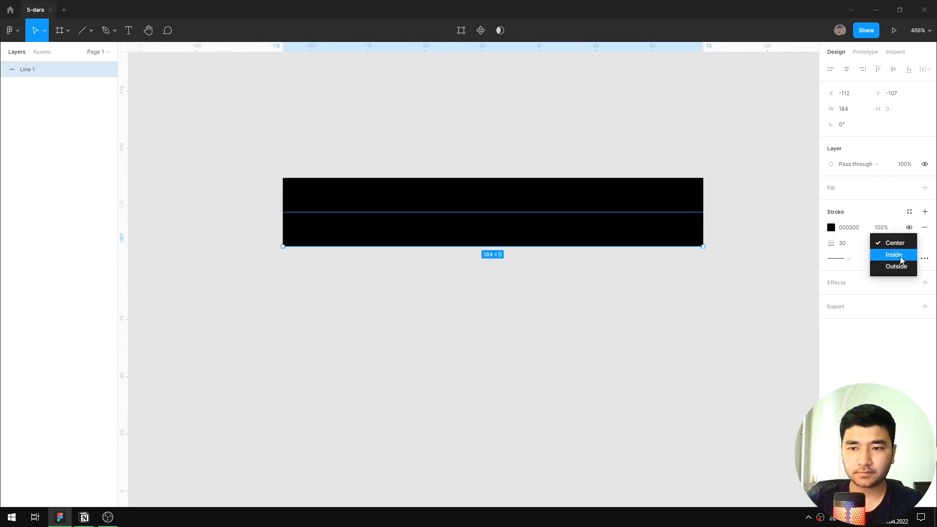
{"action": "left_click", "coordinate": [898, 256]}
{"action": "left_click", "coordinate": [885, 245]}
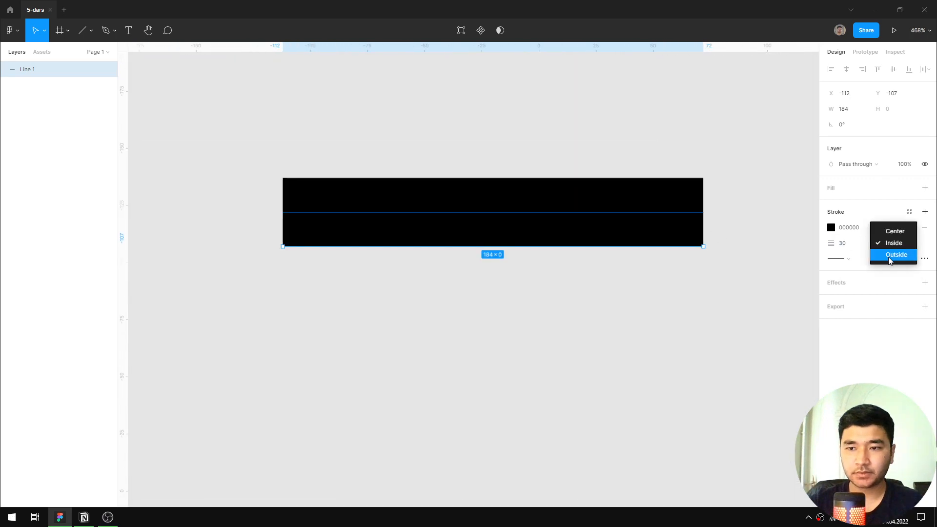
{"action": "left_click", "coordinate": [891, 256]}
{"action": "left_click_drag", "start_coordinate": [593, 241], "coordinate": [615, 271]}
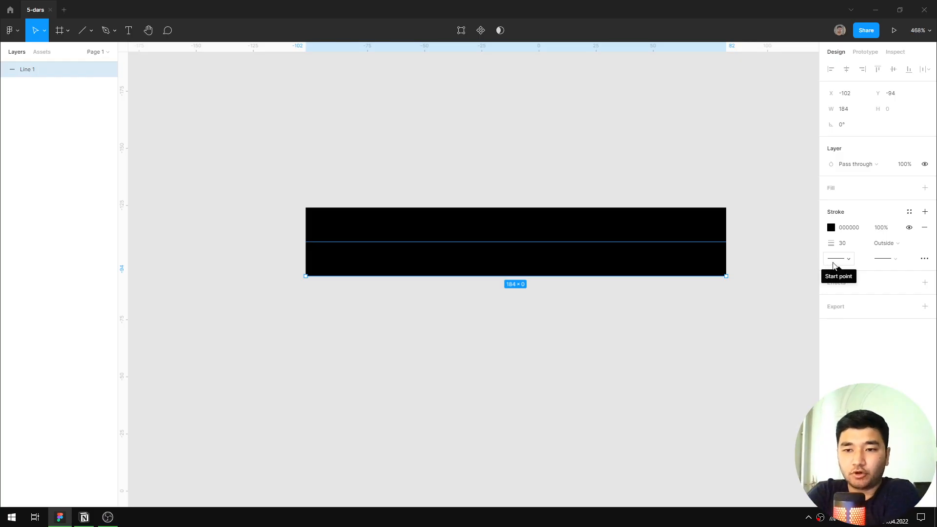
Set the line's start point to Line arrow and its stroke weight to 4.
{"action": "left_click", "coordinate": [833, 266]}
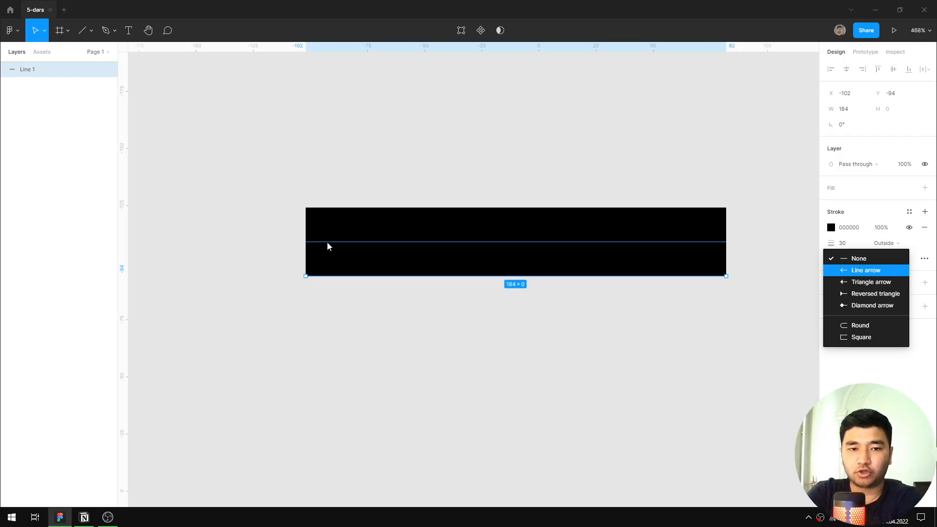
{"action": "left_click", "coordinate": [855, 270]}
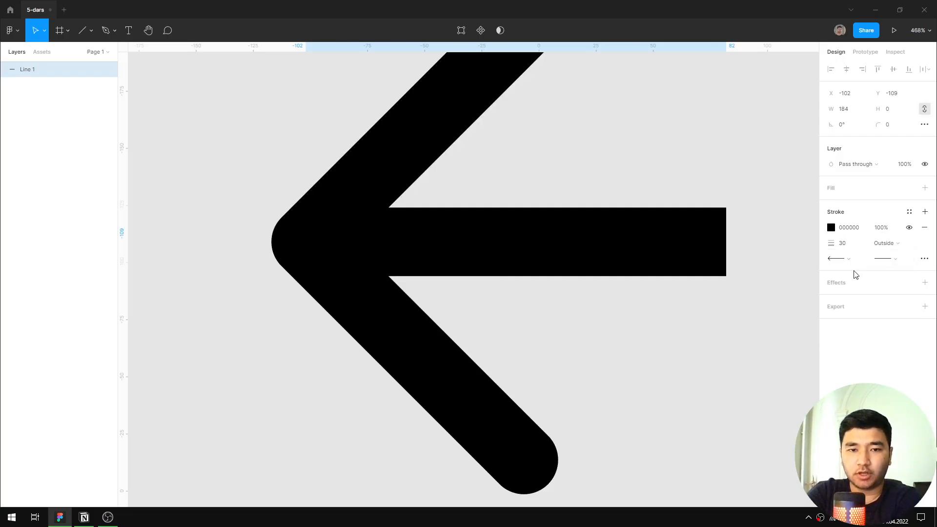
{"action": "left_click", "coordinate": [841, 244]}
{"action": "type", "text": "4"}
{"action": "key", "text": "Return"}
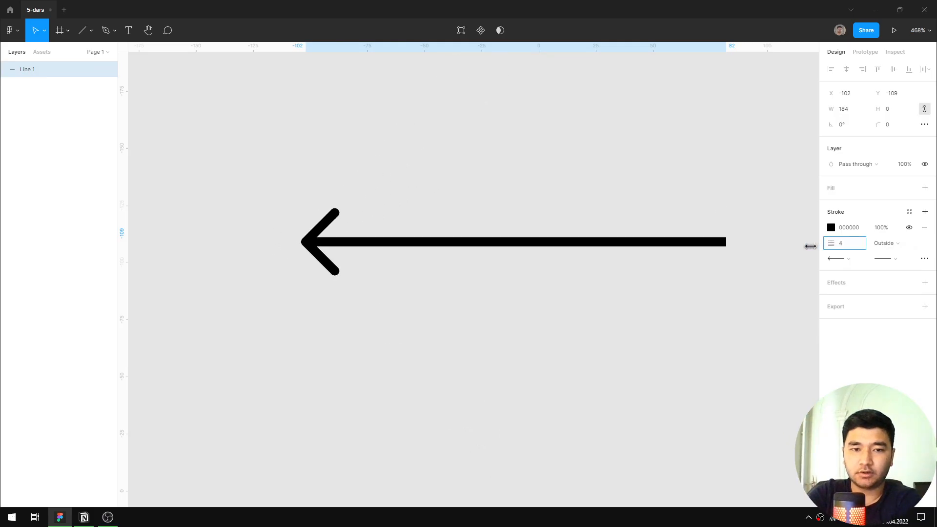
Change the line's start point to Triangle arrow, then Reversed triangle, then Diamond arrow.
{"action": "left_click", "coordinate": [854, 264]}
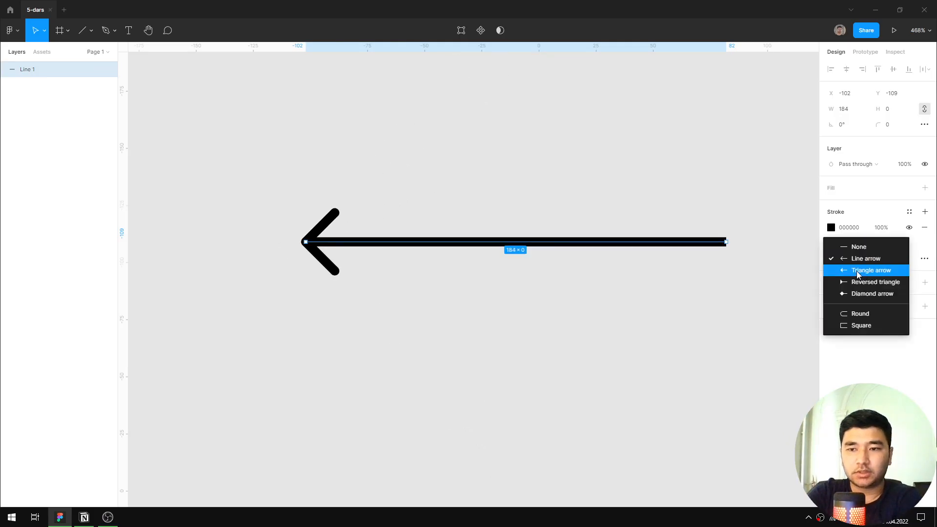
{"action": "left_click", "coordinate": [857, 271]}
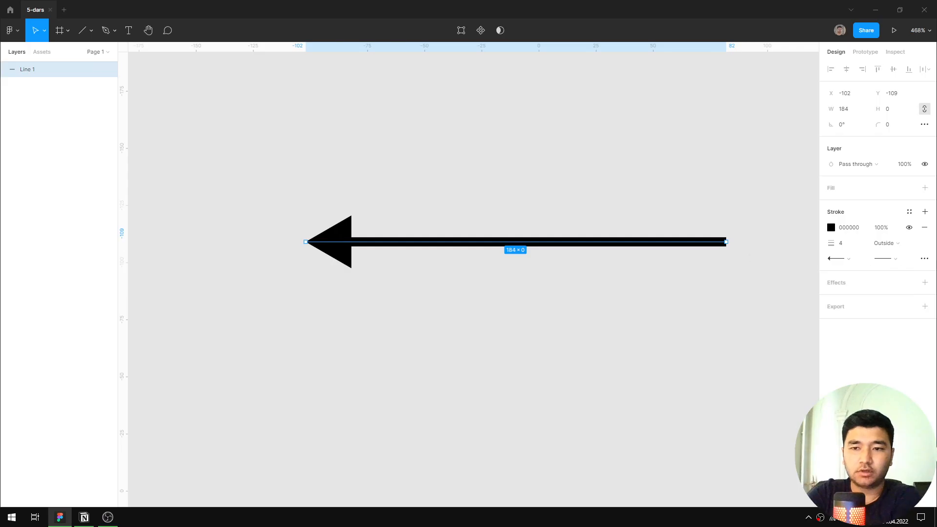
{"action": "left_click", "coordinate": [848, 260]}
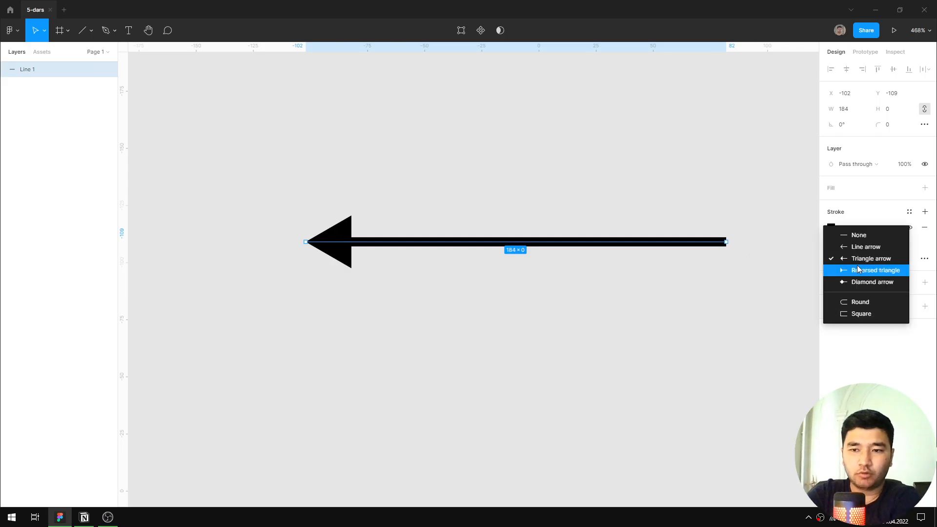
{"action": "left_click", "coordinate": [862, 270]}
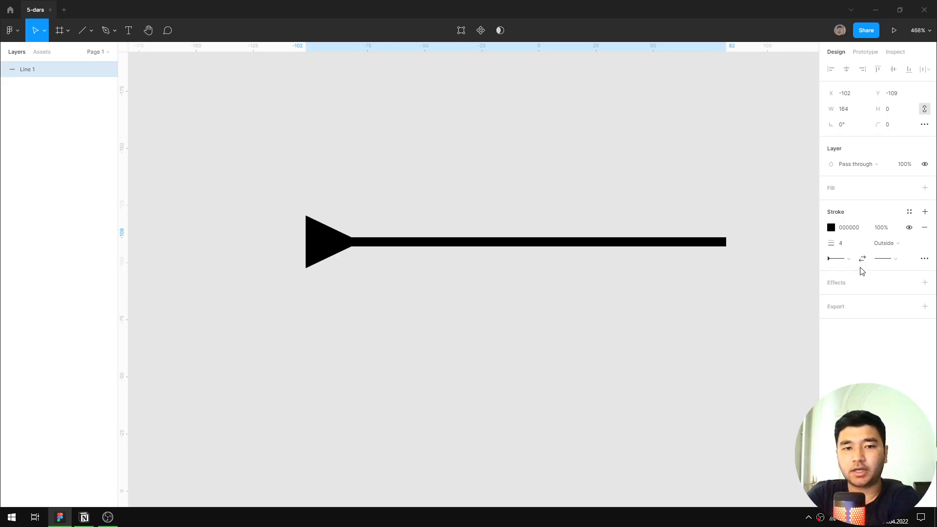
{"action": "left_click", "coordinate": [844, 259]}
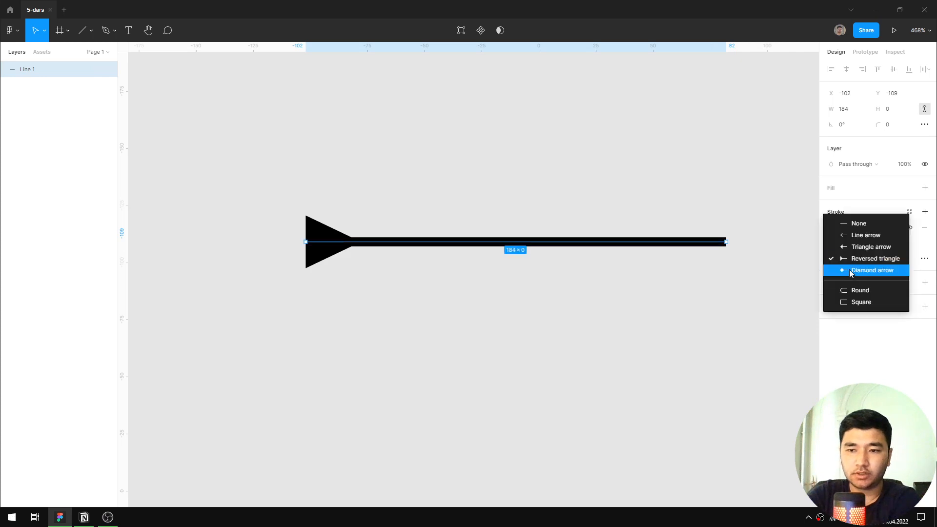
{"action": "left_click", "coordinate": [849, 269]}
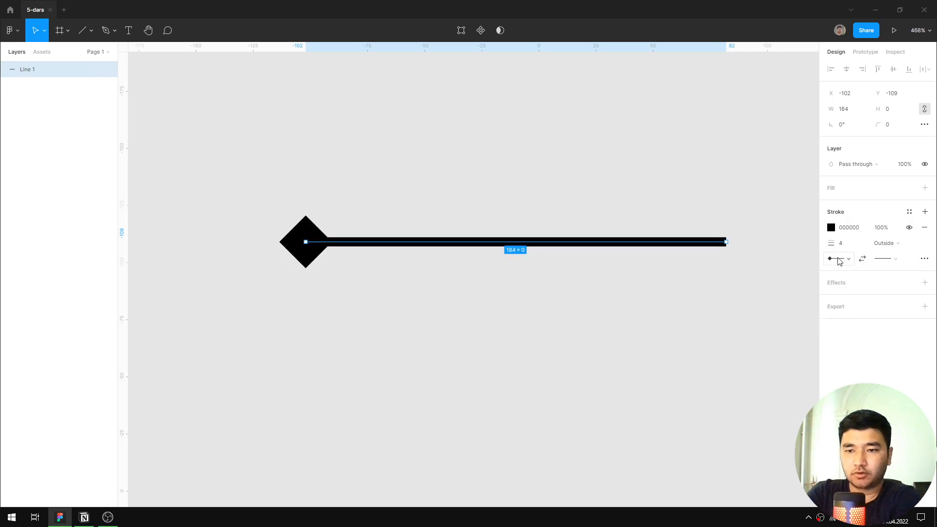
Try the Round and Square caps on the line's start point, then set it to None.
{"action": "left_click", "coordinate": [840, 261]}
{"action": "left_click", "coordinate": [853, 279]}
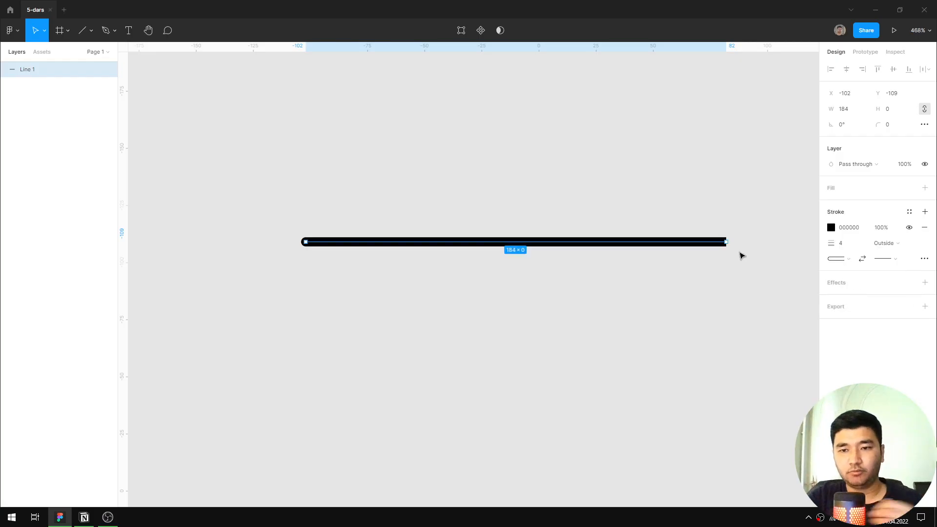
{"action": "scroll", "coordinate": [727, 242], "scroll_direction": "up", "scroll_amount": 5}
{"action": "scroll", "coordinate": [610, 291], "scroll_direction": "down", "scroll_amount": 4}
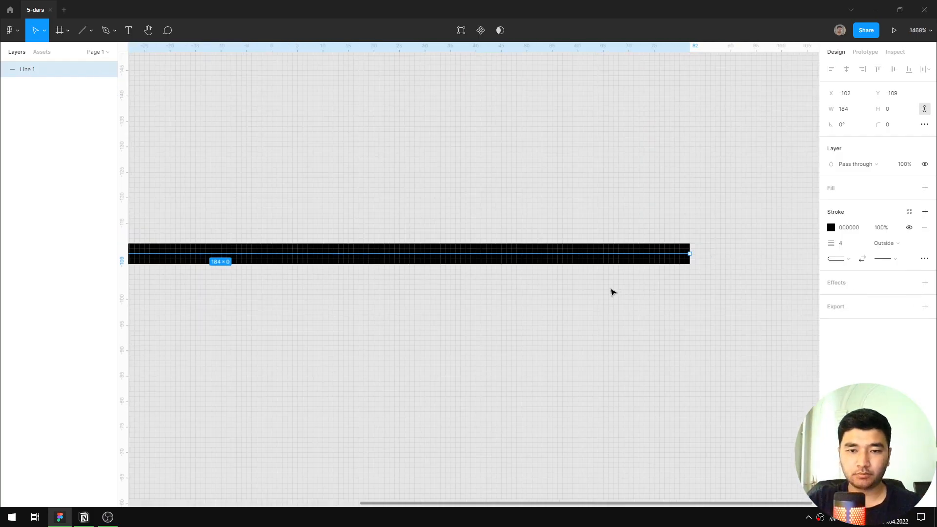
{"action": "left_click", "coordinate": [840, 261]}
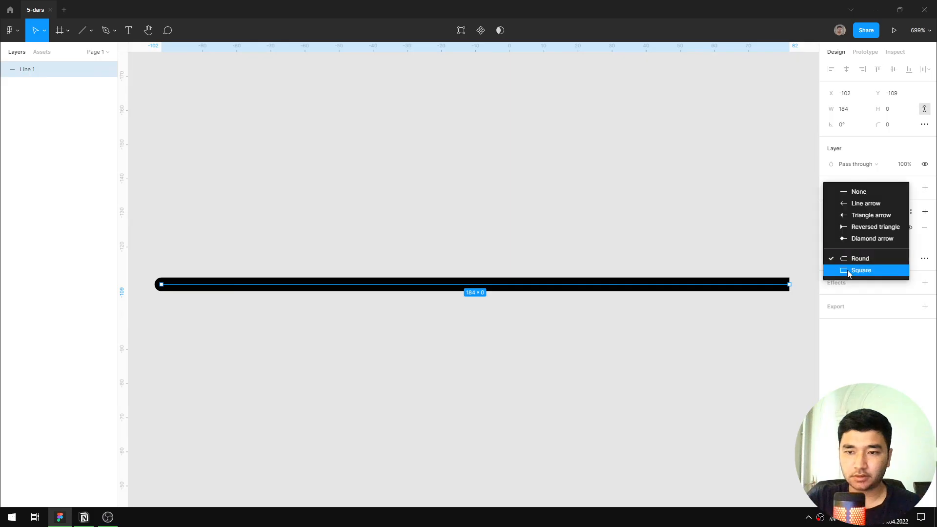
{"action": "left_click", "coordinate": [847, 269]}
{"action": "left_click", "coordinate": [850, 261]}
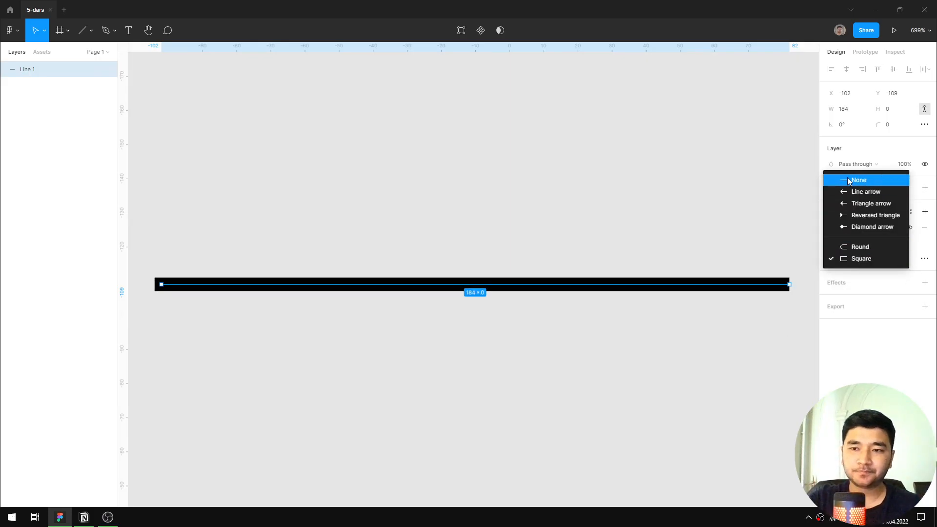
{"action": "left_click", "coordinate": [848, 181]}
Set the line's end point to Line arrow, then return it to None.
{"action": "left_click", "coordinate": [891, 258]}
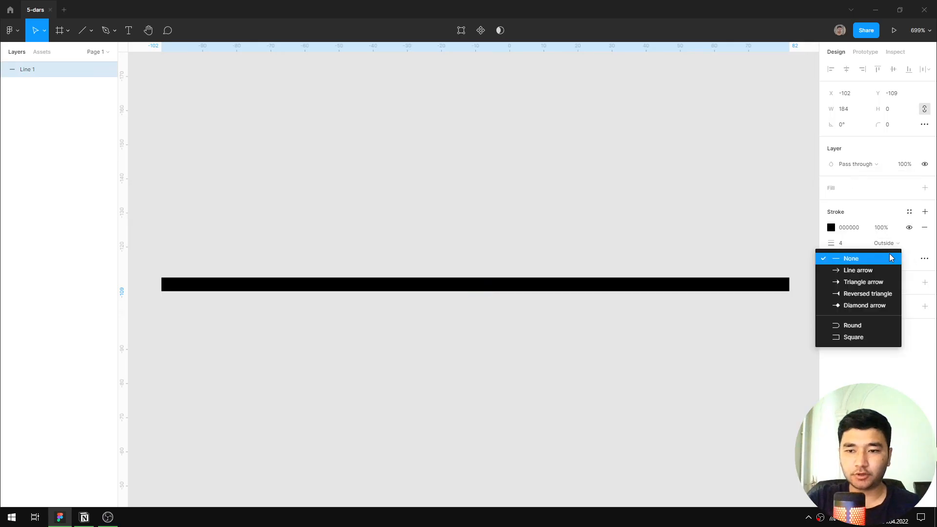
{"action": "left_click", "coordinate": [858, 270]}
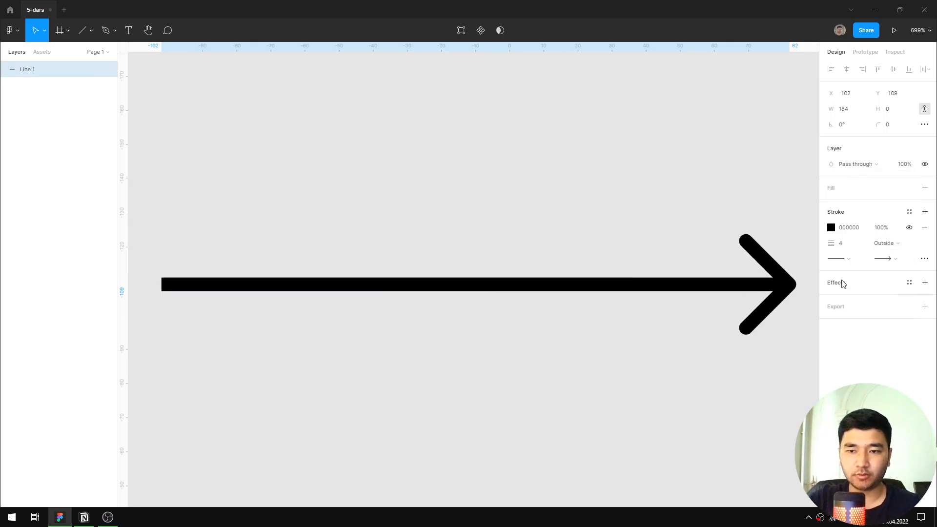
{"action": "scroll", "coordinate": [724, 313], "scroll_direction": "down", "scroll_amount": 3}
{"action": "left_click", "coordinate": [724, 314]}
{"action": "scroll", "coordinate": [757, 287], "scroll_direction": "up", "scroll_amount": 3}
{"action": "left_click", "coordinate": [748, 287]}
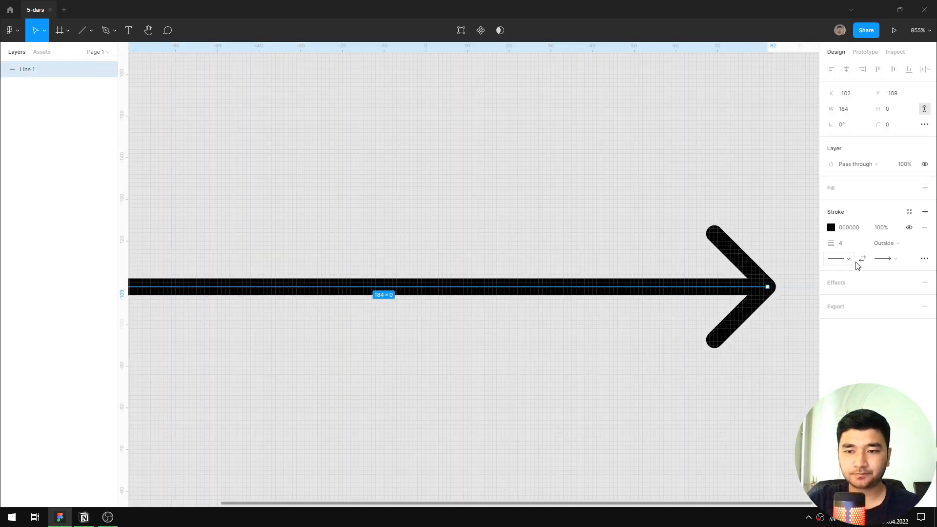
{"action": "left_click", "coordinate": [889, 261]}
{"action": "left_click", "coordinate": [884, 245]}
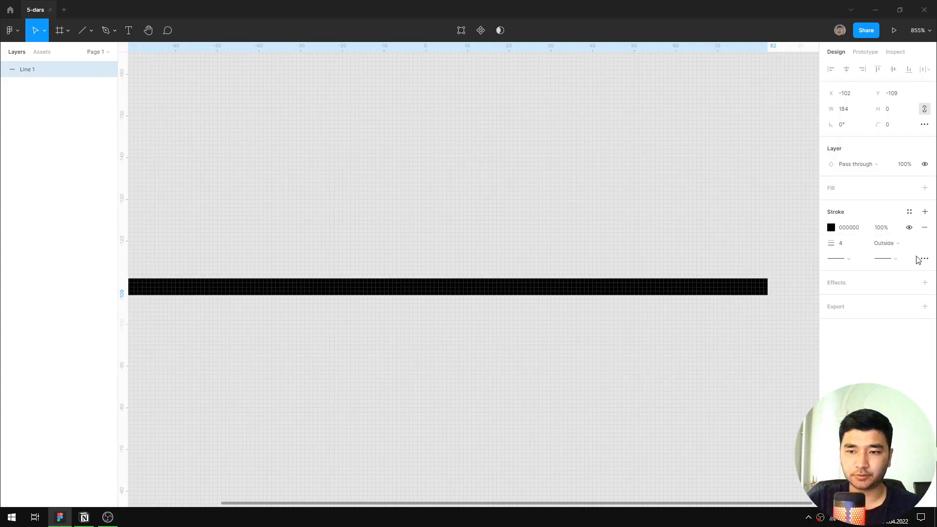
Set the line's stroke style to Dash with a round dash cap.
{"action": "left_click", "coordinate": [924, 259]}
{"action": "left_click", "coordinate": [798, 283]}
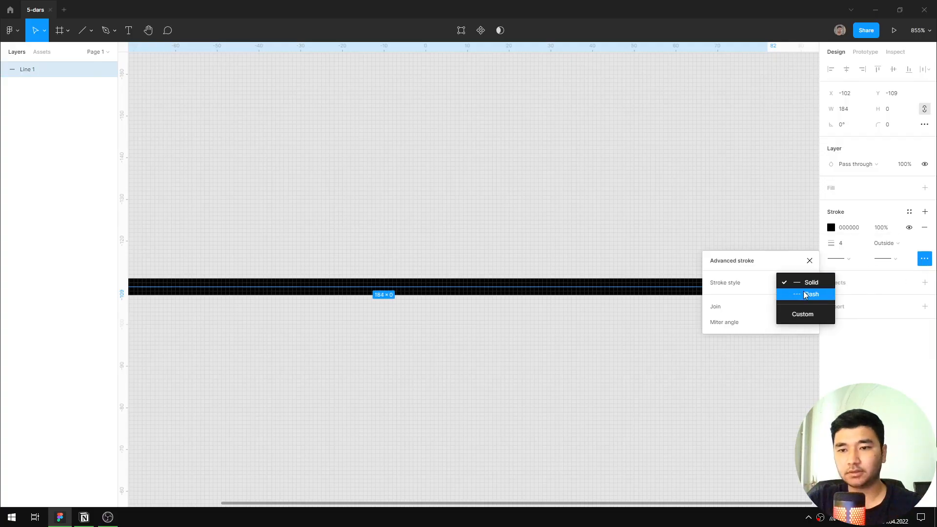
{"action": "left_click", "coordinate": [803, 294]}
{"action": "scroll", "coordinate": [612, 309], "scroll_direction": "down", "scroll_amount": 3}
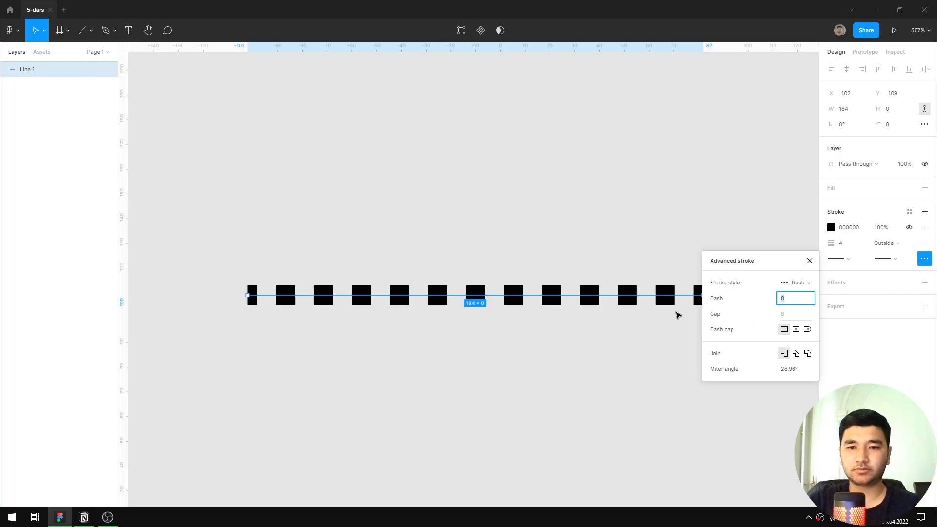
{"action": "left_click", "coordinate": [808, 331]}
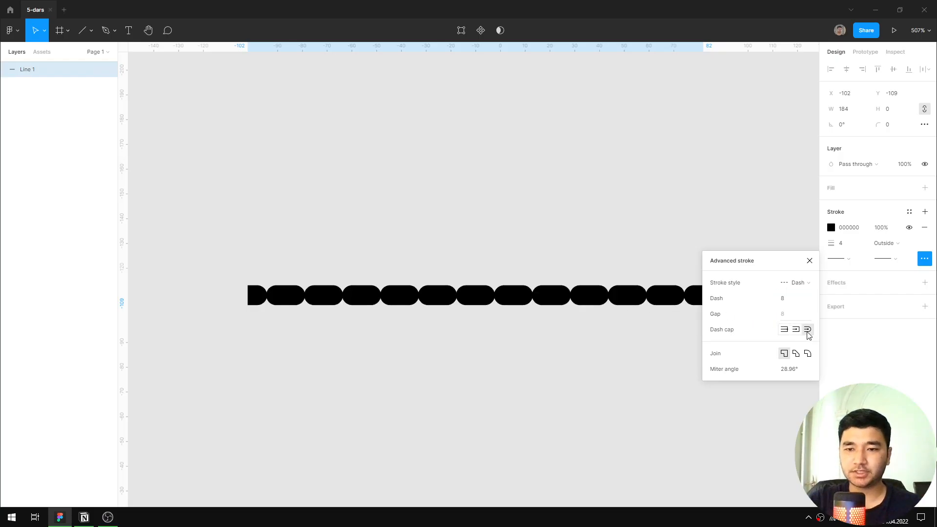
Increase the stroke's dash length to 15.
{"action": "left_click", "coordinate": [786, 300]}
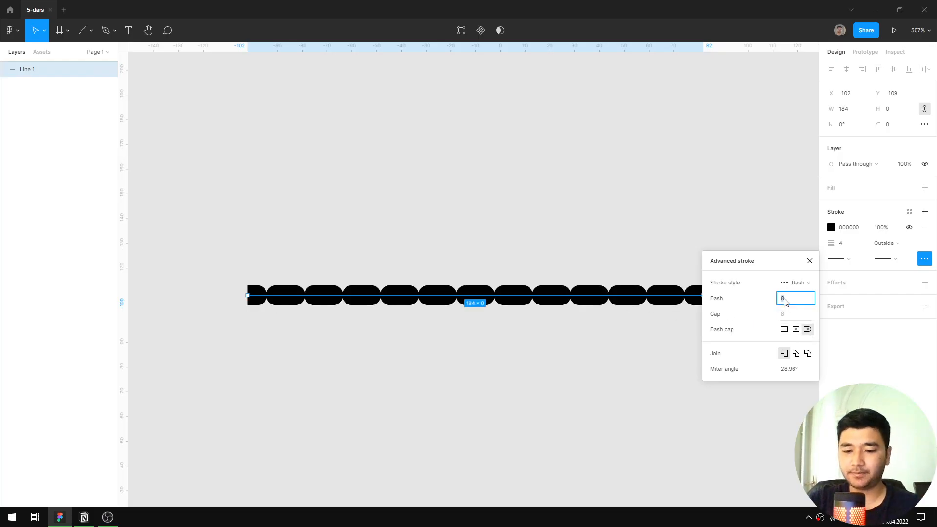
{"action": "key", "text": "Up"}
{"action": "key", "text": "Up"}
{"action": "key", "text": "Up"}
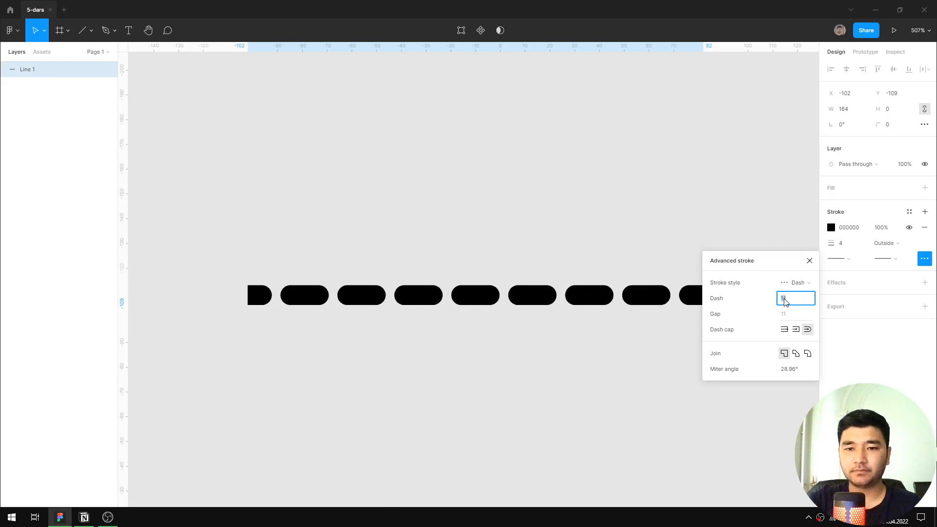
{"action": "key", "text": "Up"}
{"action": "key", "text": "Up"}
{"action": "key", "text": "Up"}
{"action": "key", "text": "Up"}
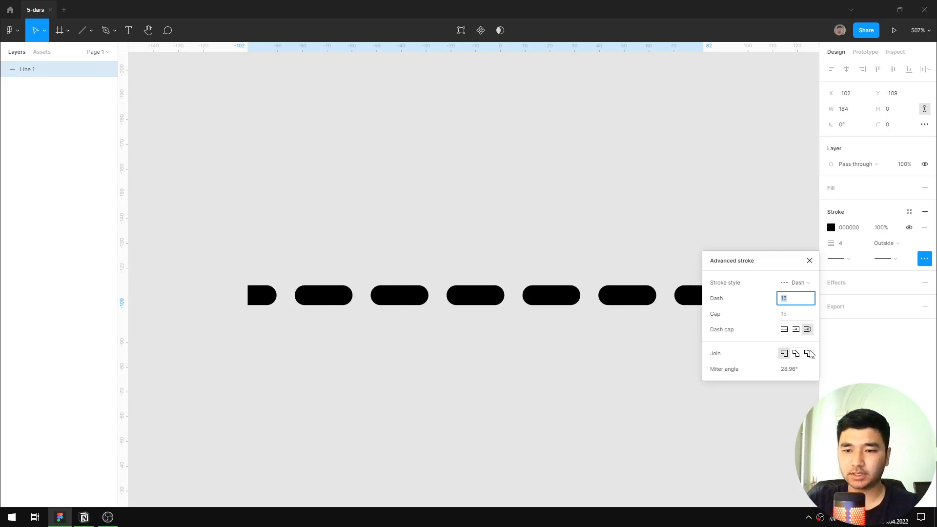
Set the dashed stroke's join to Round and its gap to 10.
{"action": "left_click", "coordinate": [808, 353]}
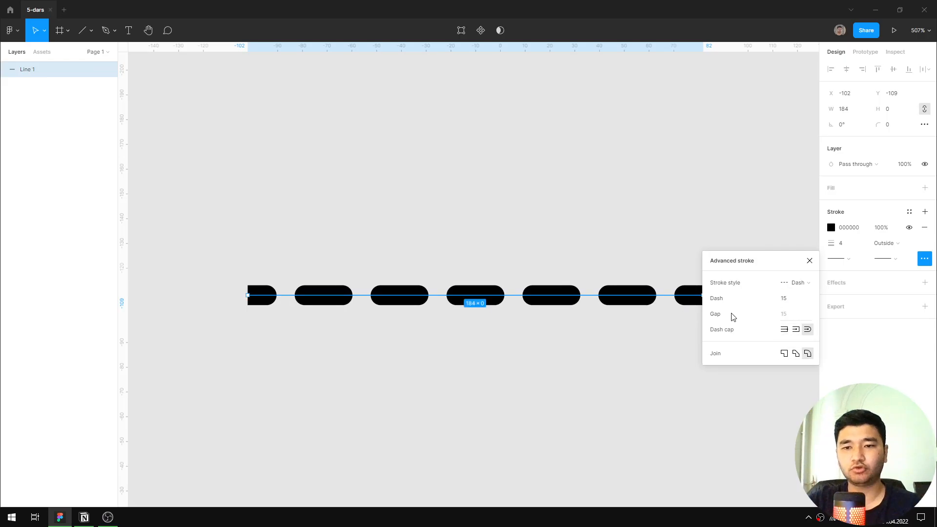
{"action": "left_click", "coordinate": [793, 315]}
{"action": "type", "text": "10"}
{"action": "key", "text": "Return"}
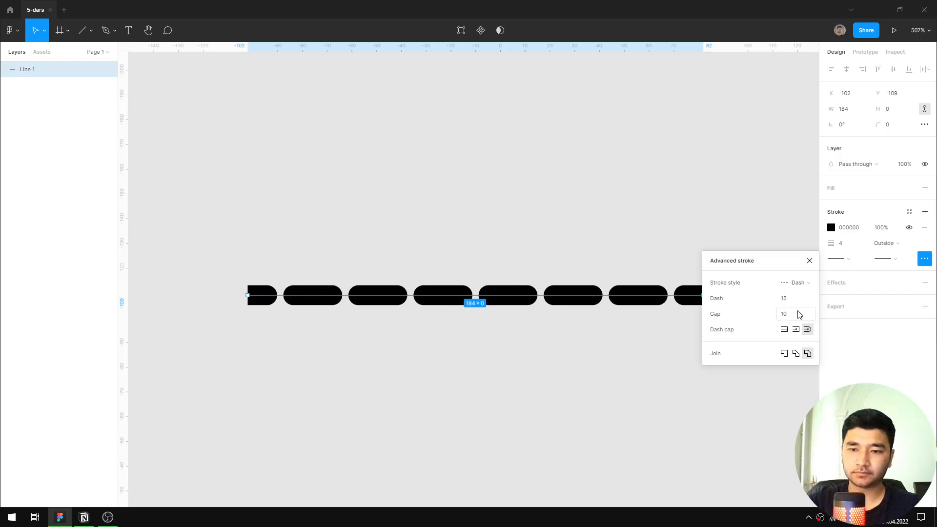
Set the dash gap to 11, raise it to 75, and close the advanced stroke settings.
{"action": "left_click", "coordinate": [800, 315]}
{"action": "type", "text": "11"}
{"action": "key", "text": "Return"}
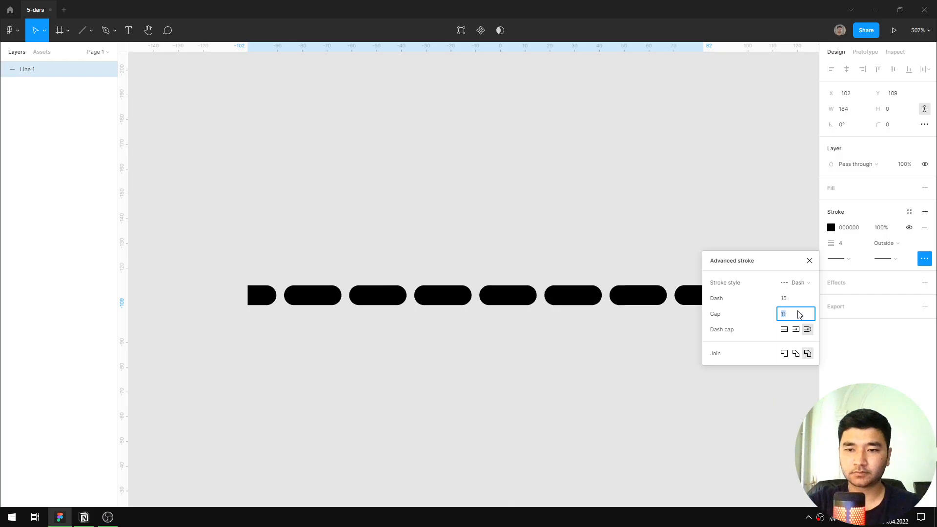
{"action": "key", "text": "Up"}
{"action": "key", "text": "Up"}
{"action": "key", "text": "Up"}
{"action": "key", "text": "Up"}
{"action": "key", "text": "Up"}
{"action": "key", "text": "Up"}
{"action": "key", "text": "Up"}
{"action": "key", "text": "Up"}
{"action": "key", "text": "Up"}
{"action": "key", "text": "Up"}
{"action": "key", "text": "Up"}
{"action": "key", "text": "Up"}
{"action": "key", "text": "Up"}
{"action": "key", "text": "Up"}
{"action": "key", "text": "Up"}
{"action": "key", "text": "Up"}
{"action": "key", "text": "Up"}
{"action": "key", "text": "Up"}
{"action": "key", "text": "Up"}
{"action": "key", "text": "Up"}
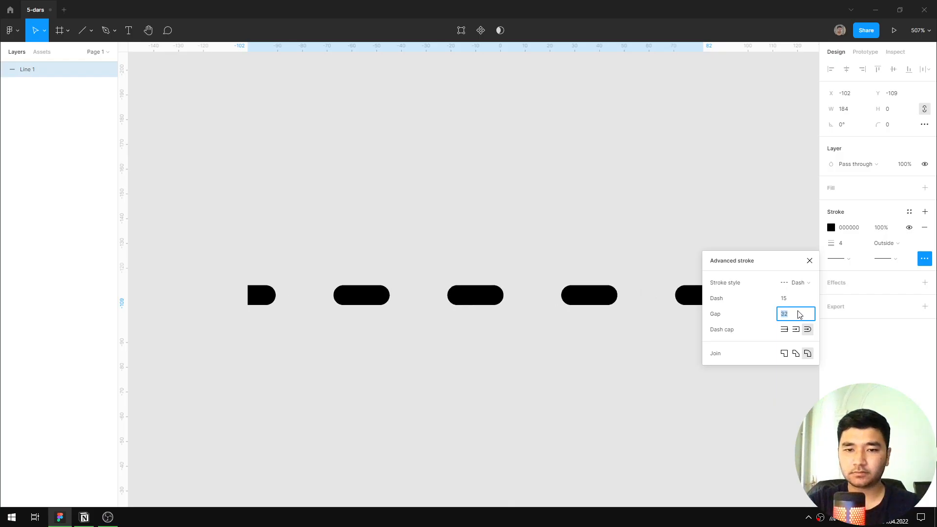
{"action": "key", "text": "Up"}
{"action": "key", "text": "Up"}
{"action": "key", "text": "Up"}
{"action": "key", "text": "Up"}
{"action": "key", "text": "Up"}
{"action": "key", "text": "Up"}
{"action": "key", "text": "Up"}
{"action": "key", "text": "Up"}
{"action": "key", "text": "Up"}
{"action": "key", "text": "Up"}
{"action": "key", "text": "Up"}
{"action": "key", "text": "Up"}
{"action": "key", "text": "Up"}
{"action": "key", "text": "Up"}
{"action": "key", "text": "Up"}
{"action": "key", "text": "Up"}
{"action": "key", "text": "Up"}
{"action": "key", "text": "Up"}
{"action": "key", "text": "Up"}
{"action": "key", "text": "Up"}
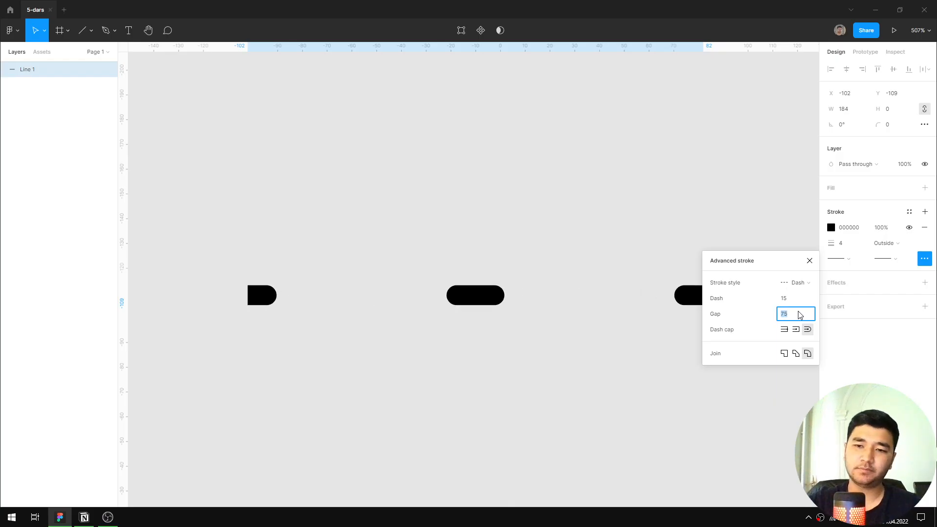
{"action": "left_click", "coordinate": [810, 260]}
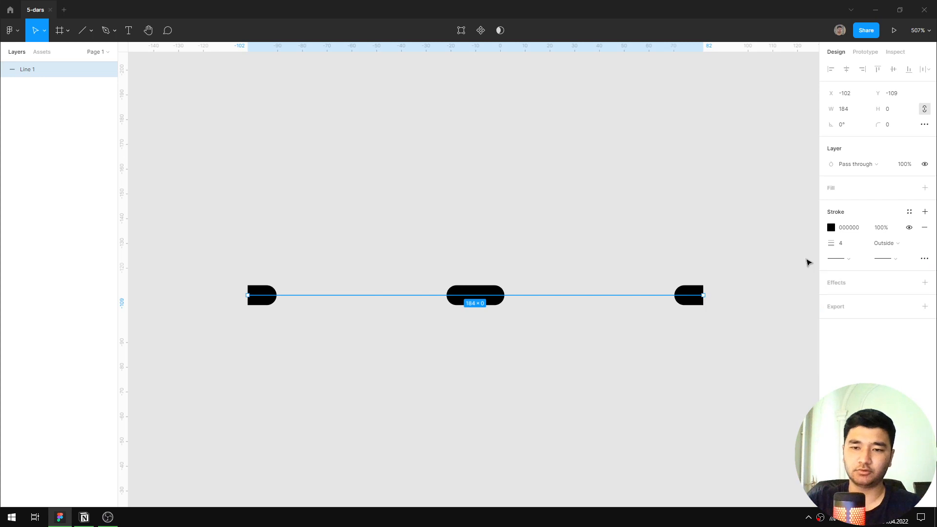
Return the line's stroke style to Solid and close the advanced stroke settings.
{"action": "left_click", "coordinate": [924, 259]}
{"action": "left_click", "coordinate": [795, 283]}
{"action": "left_click", "coordinate": [807, 268]}
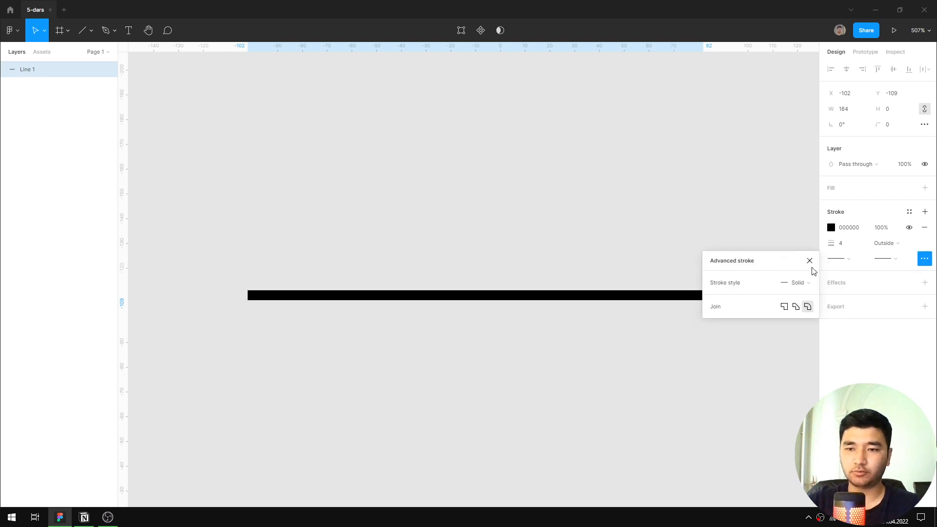
{"action": "left_click", "coordinate": [809, 260]}
Delete the thick black line from the canvas.
{"action": "scroll", "coordinate": [579, 314], "scroll_direction": "down", "scroll_amount": 5}
{"action": "scroll", "coordinate": [550, 313], "scroll_direction": "up", "scroll_amount": 6}
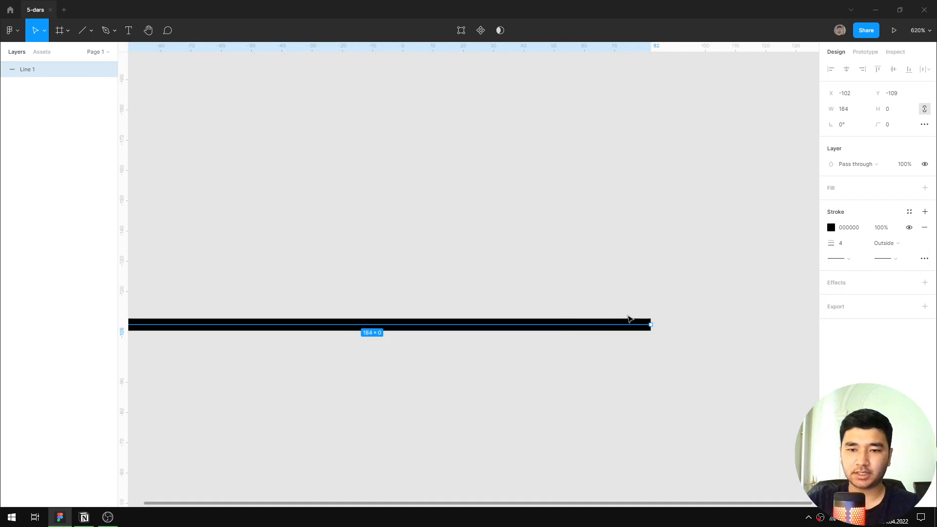
{"action": "scroll", "coordinate": [629, 319], "scroll_direction": "down", "scroll_amount": 2}
{"action": "left_click_drag", "start_coordinate": [601, 356], "coordinate": [669, 319]}
{"action": "left_click", "coordinate": [683, 270]}
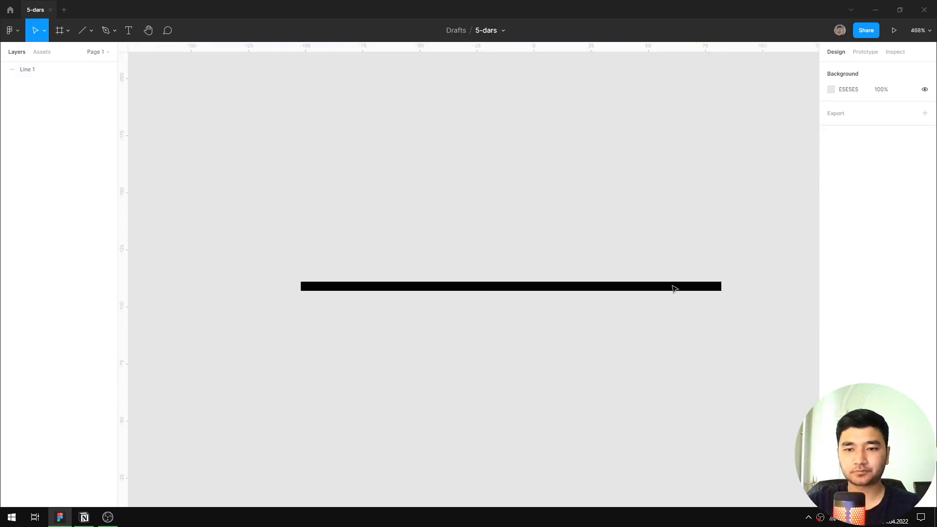
{"action": "left_click", "coordinate": [674, 288]}
{"action": "key", "text": "Delete"}
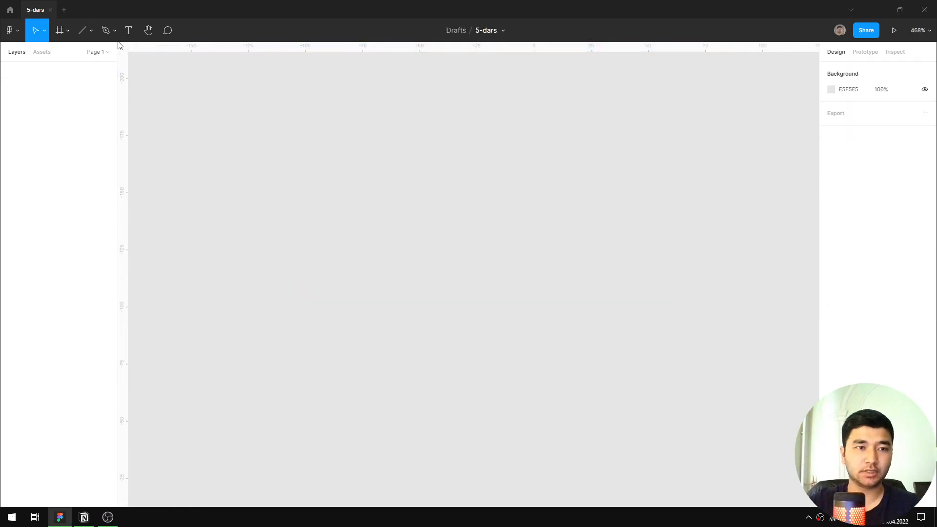
Draw a horizontal arrow 100 wide with the Arrow tool and move it to X -64, Y -121.
{"action": "left_click", "coordinate": [91, 32]}
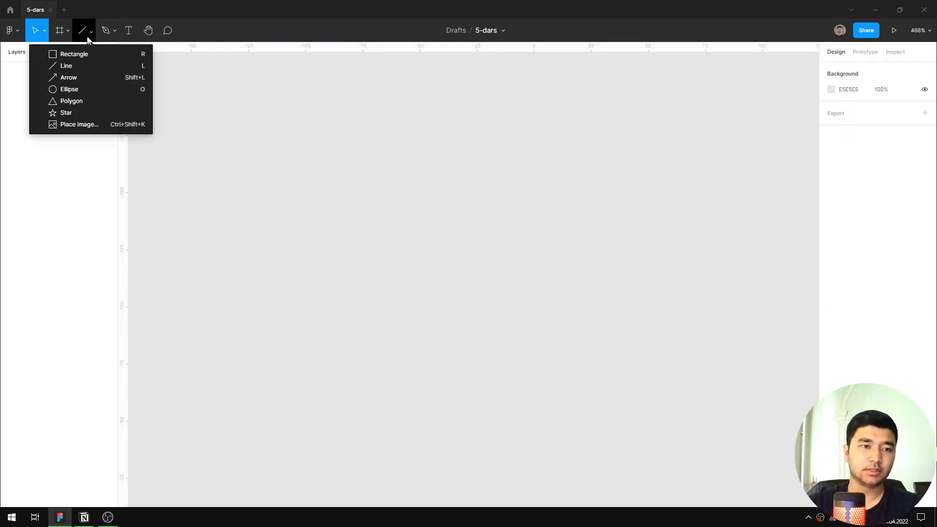
{"action": "left_click", "coordinate": [98, 78]}
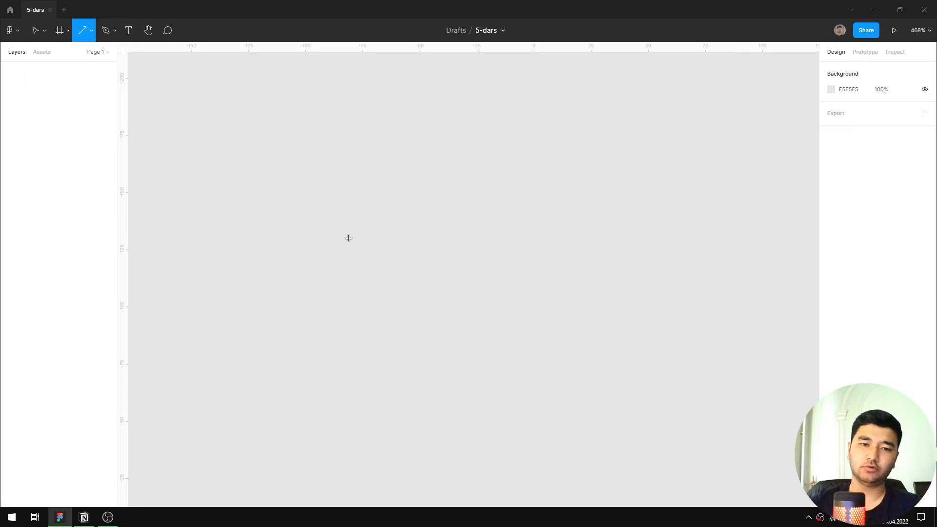
{"action": "left_click_drag", "start_coordinate": [234, 238], "coordinate": [464, 238]}
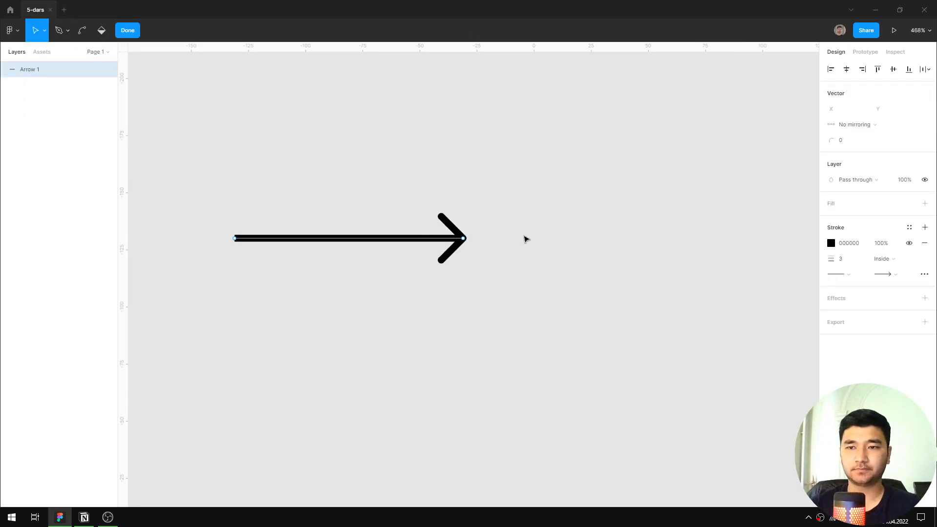
{"action": "key", "text": "Escape"}
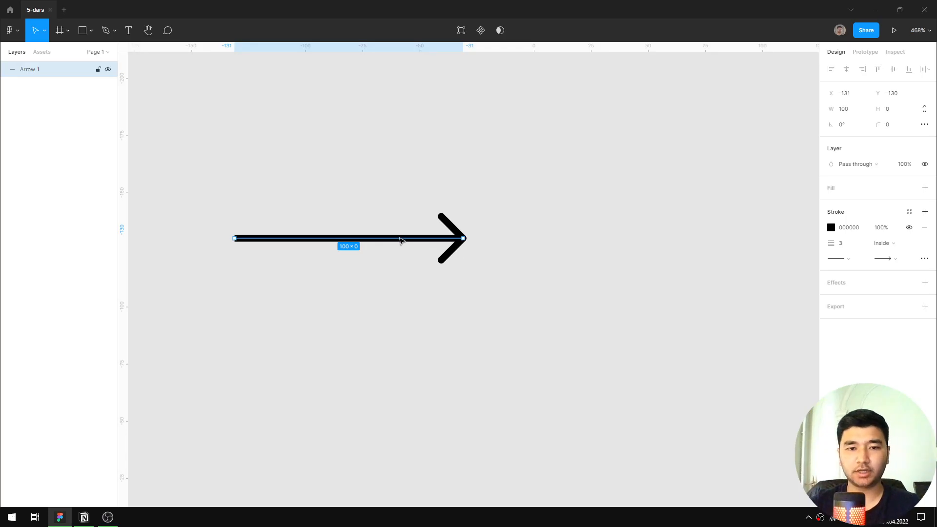
{"action": "left_click_drag", "start_coordinate": [399, 240], "coordinate": [554, 262]}
Switch the arrow's end point to None and back to Line arrow.
{"action": "left_click", "coordinate": [888, 260]}
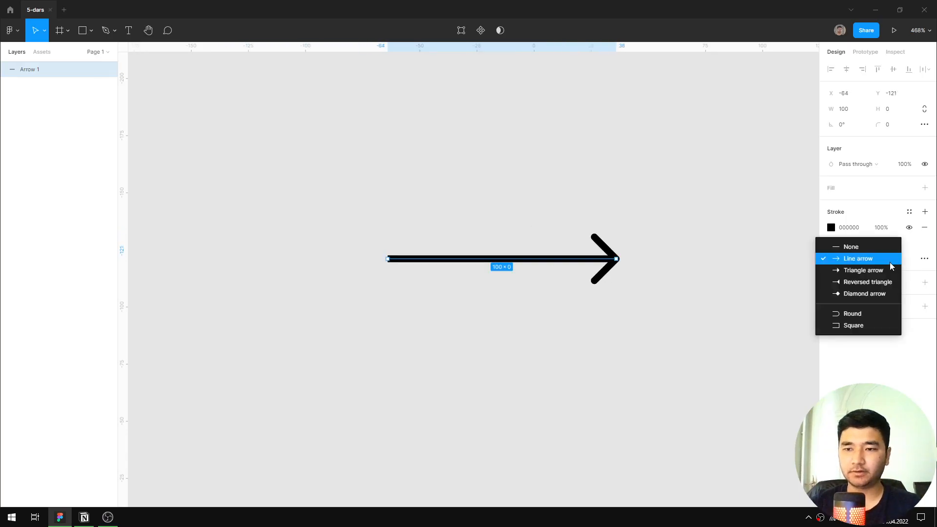
{"action": "left_click", "coordinate": [874, 247]}
{"action": "left_click", "coordinate": [895, 258]}
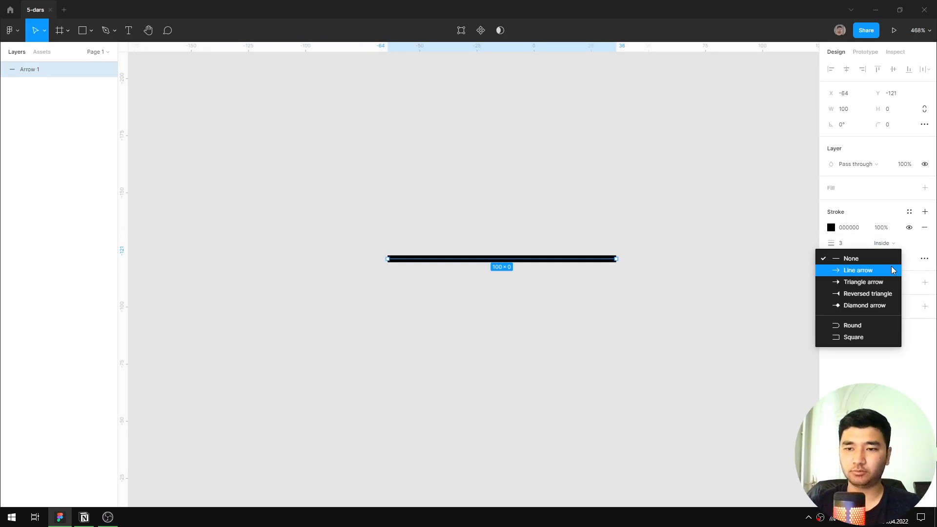
{"action": "left_click", "coordinate": [880, 272]}
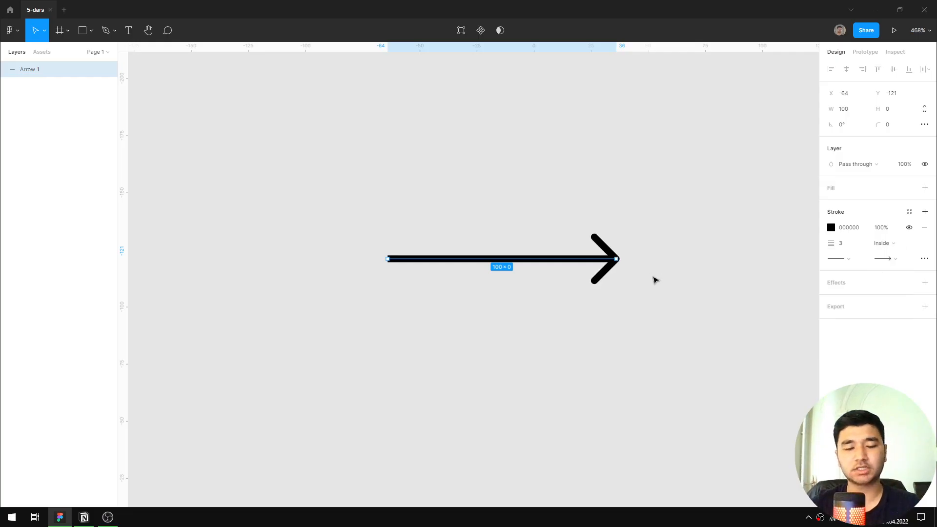
Examine the arrow's shaft, flat start and rounded arrowhead at several magnifications.
{"action": "scroll", "coordinate": [604, 268], "scroll_direction": "up", "scroll_amount": 3}
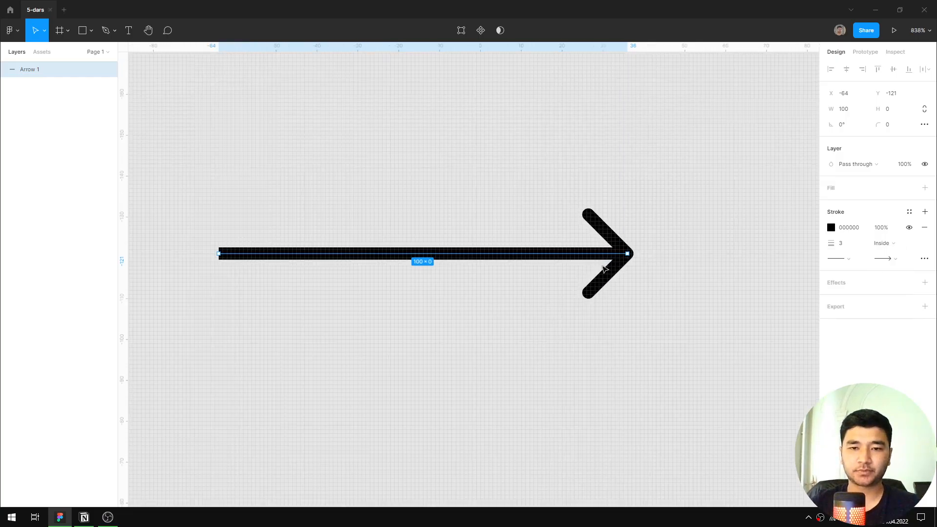
{"action": "scroll", "coordinate": [605, 267], "scroll_direction": "down", "scroll_amount": 3}
{"action": "scroll", "coordinate": [616, 261], "scroll_direction": "up", "scroll_amount": 3}
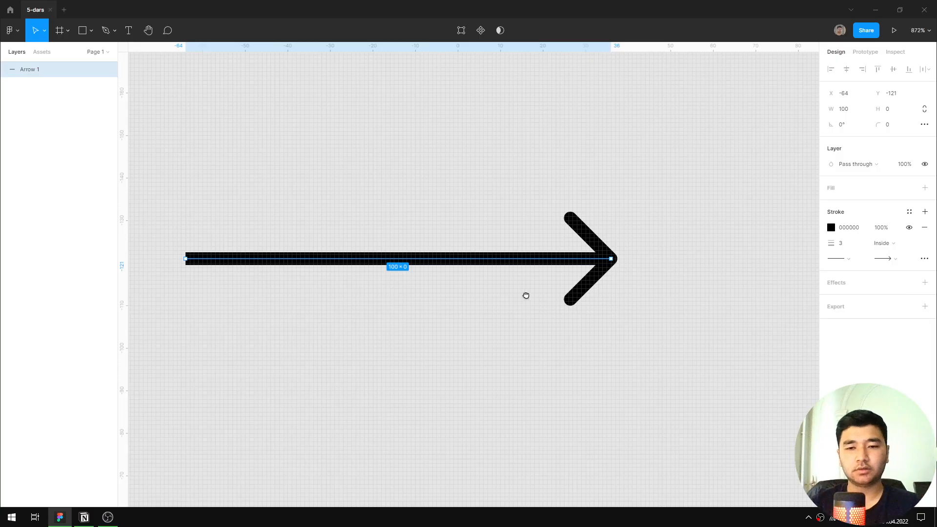
{"action": "left_click_drag", "start_coordinate": [525, 295], "coordinate": [615, 319]}
{"action": "left_click", "coordinate": [637, 299]}
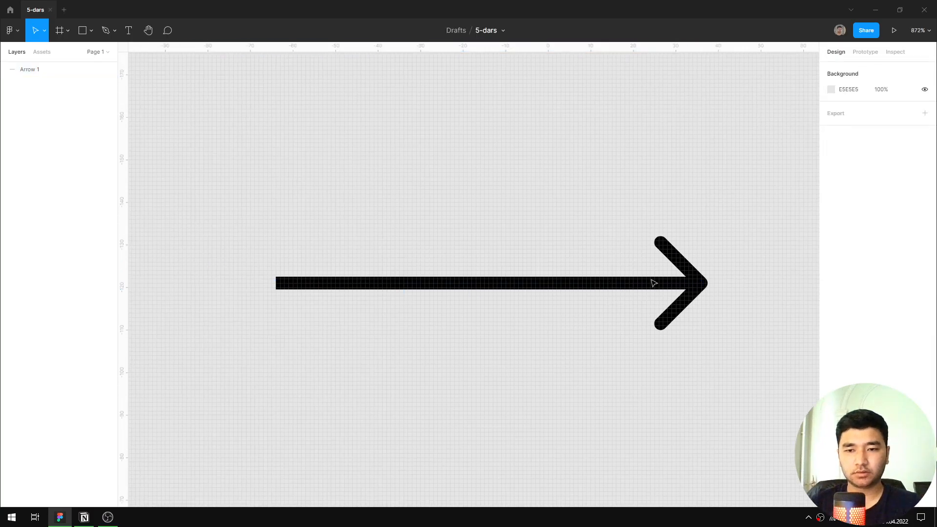
{"action": "left_click", "coordinate": [691, 289]}
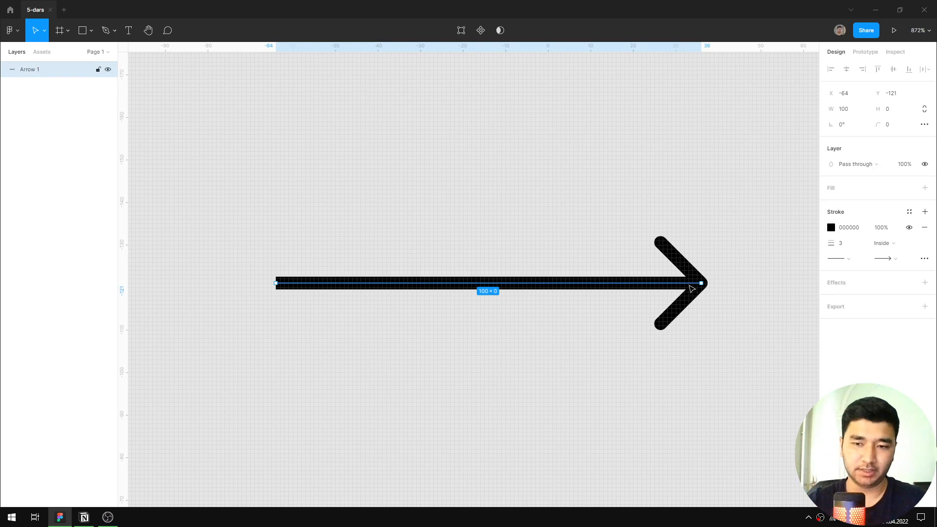
{"action": "left_click", "coordinate": [642, 303]}
{"action": "left_click", "coordinate": [661, 283]}
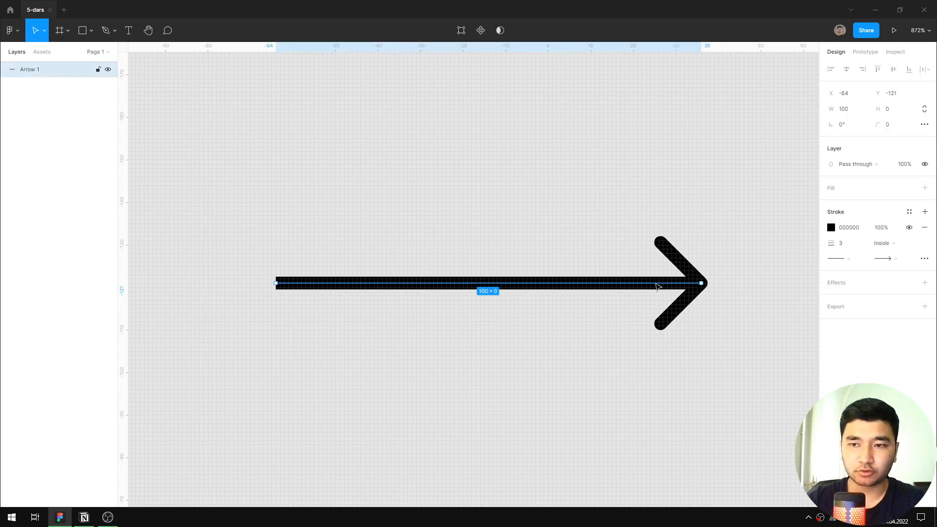
{"action": "scroll", "coordinate": [707, 244], "scroll_direction": "down", "scroll_amount": 10}
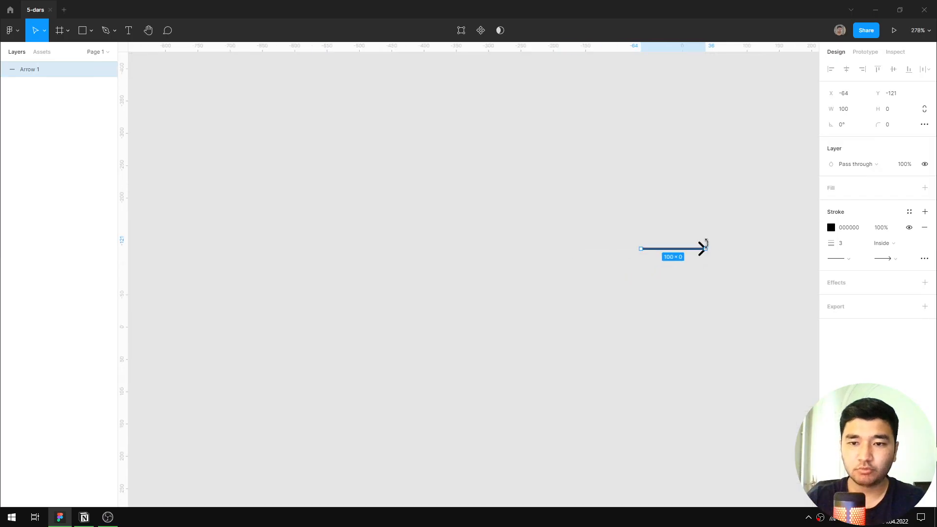
{"action": "left_click", "coordinate": [715, 244]}
{"action": "left_click", "coordinate": [699, 250]}
{"action": "scroll", "coordinate": [713, 248], "scroll_direction": "up", "scroll_amount": 5}
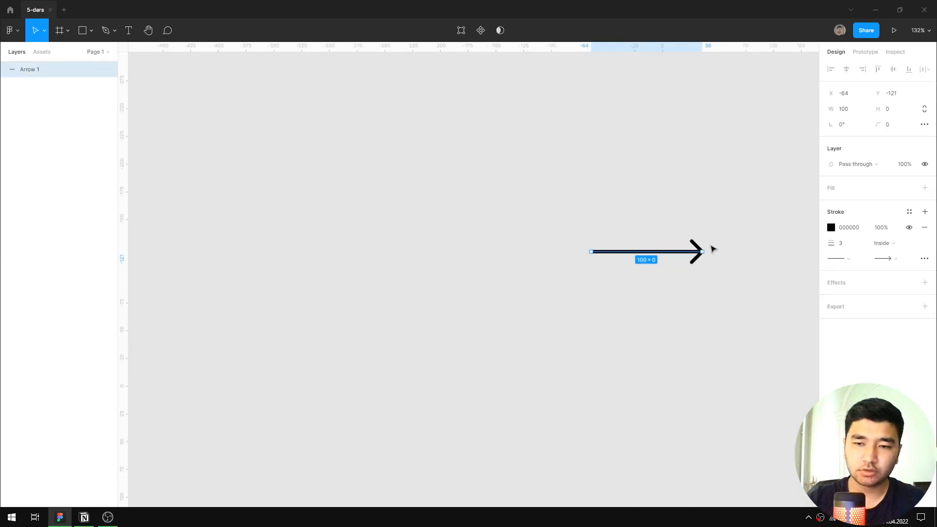
{"action": "scroll", "coordinate": [732, 300], "scroll_direction": "up", "scroll_amount": 6}
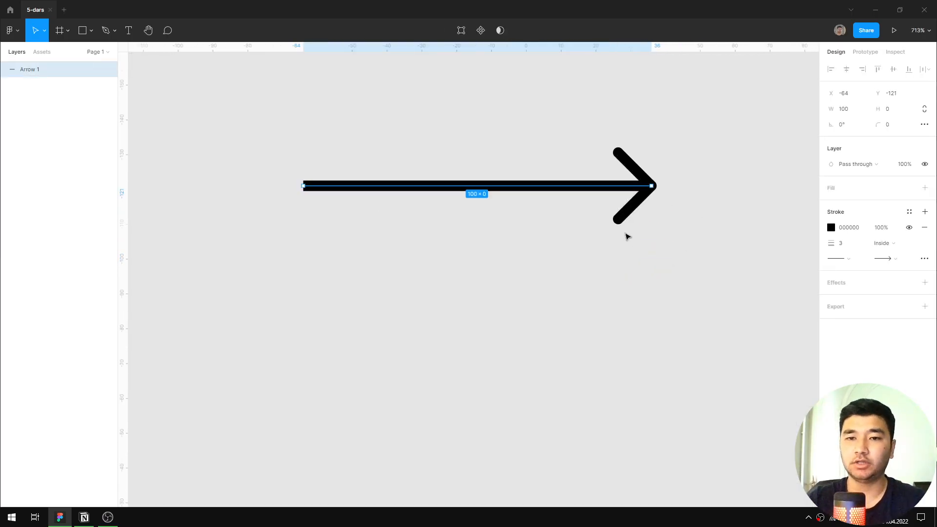
{"action": "scroll", "coordinate": [625, 234], "scroll_direction": "down", "scroll_amount": 3}
{"action": "scroll", "coordinate": [560, 203], "scroll_direction": "up", "scroll_amount": 4}
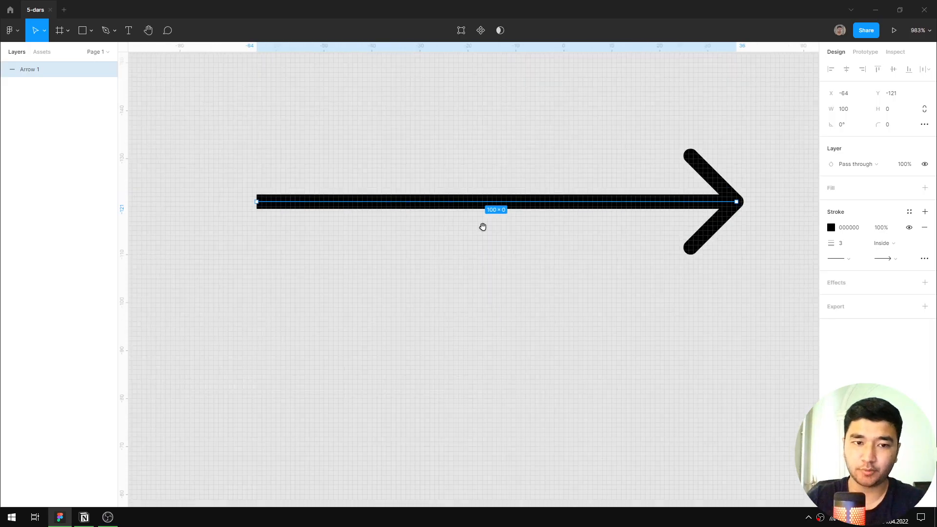
Set the arrow's start point to Round and its stroke weight to 2.
{"action": "left_click", "coordinate": [834, 265]}
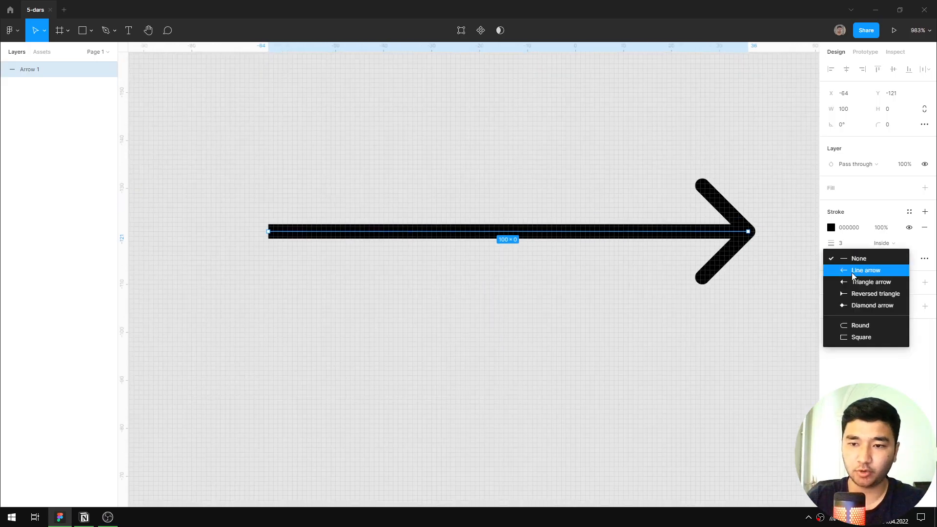
{"action": "left_click", "coordinate": [861, 323]}
{"action": "left_click", "coordinate": [847, 248]}
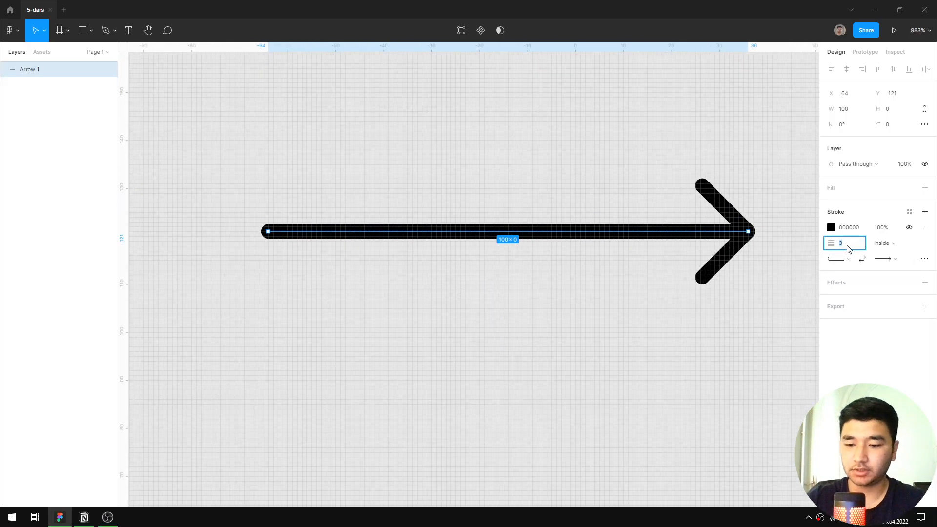
{"action": "type", "text": "2"}
{"action": "key", "text": "Return"}
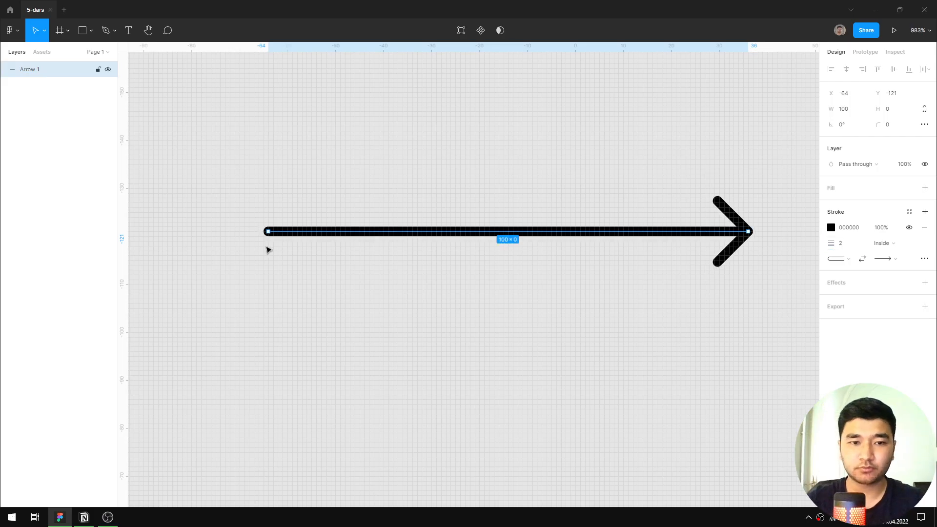
Set the arrow's width to 24, and then raise it to 32.
{"action": "left_click", "coordinate": [849, 114]}
{"action": "type", "text": "2"}
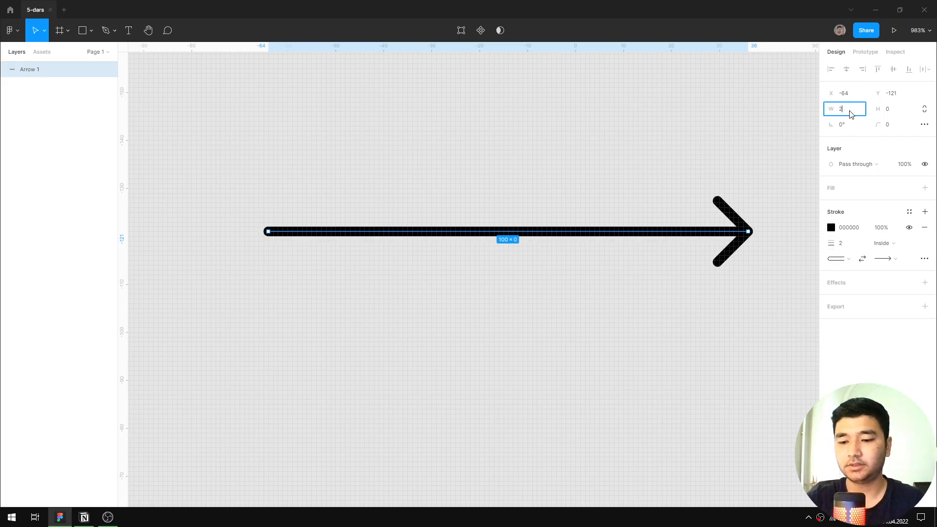
{"action": "type", "text": "4"}
{"action": "key", "text": "Return"}
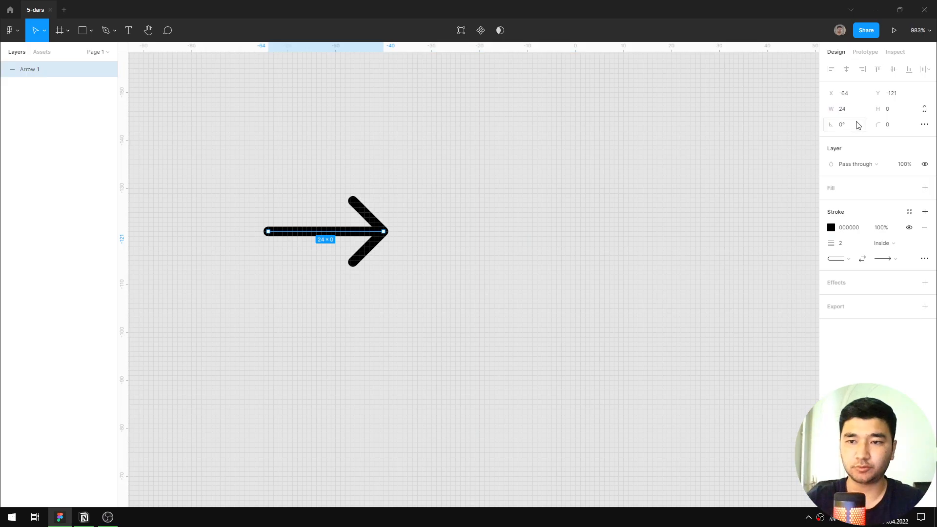
{"action": "left_click", "coordinate": [855, 114]}
{"action": "type", "text": "32"}
{"action": "key", "text": "Return"}
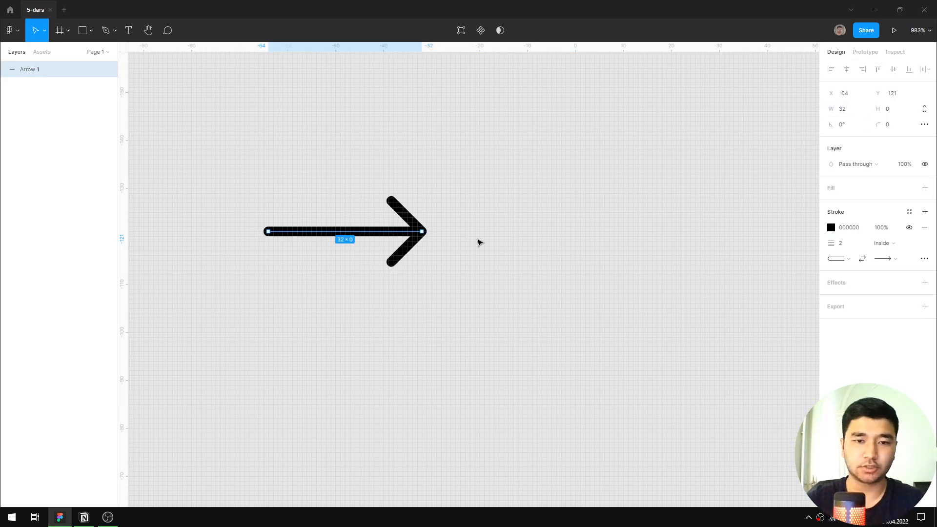
Convert the arrow to a filled shape with Outline stroke and undo the conversion.
{"action": "left_click_drag", "start_coordinate": [451, 249], "coordinate": [507, 263]}
{"action": "right_click", "coordinate": [441, 245]}
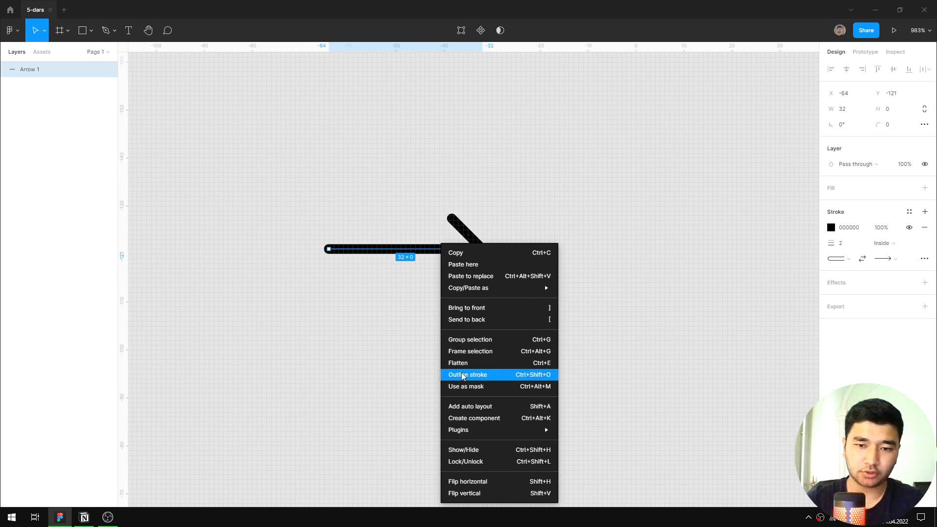
{"action": "left_click", "coordinate": [513, 375]}
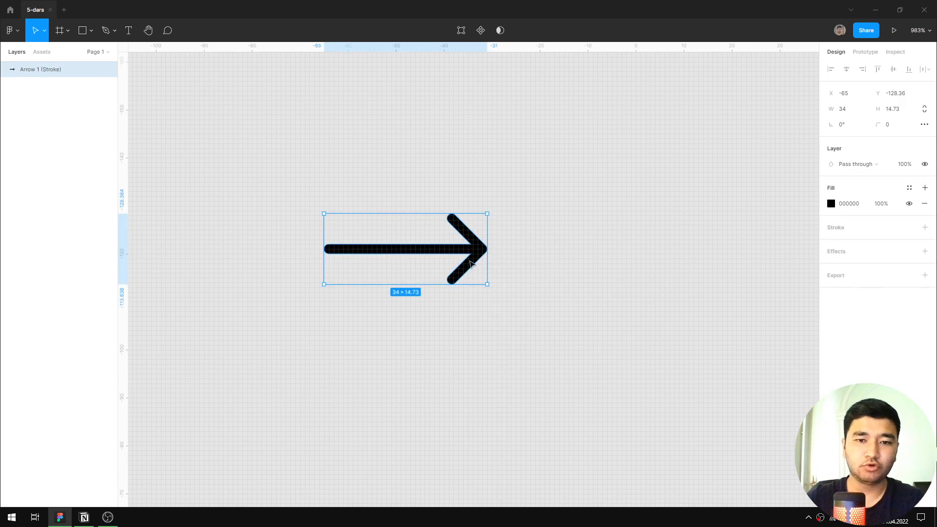
{"action": "key", "text": "ctrl+z"}
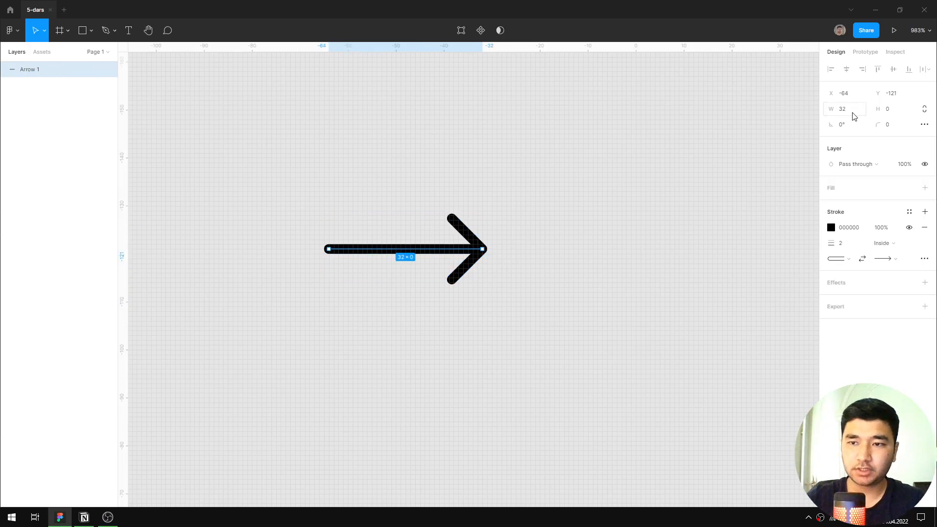
Apply Outline stroke to the arrow and set the outlined shape's height to 15.
{"action": "right_click", "coordinate": [453, 250]}
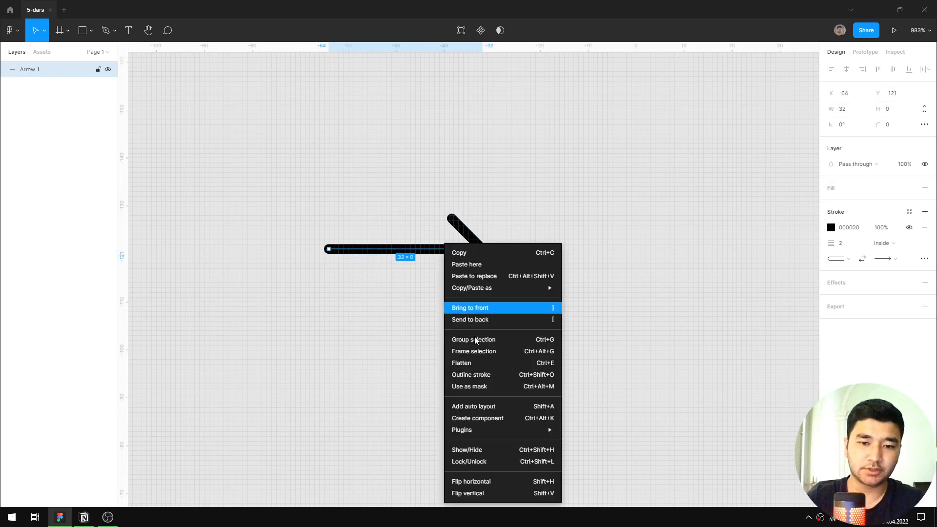
{"action": "left_click", "coordinate": [485, 374]}
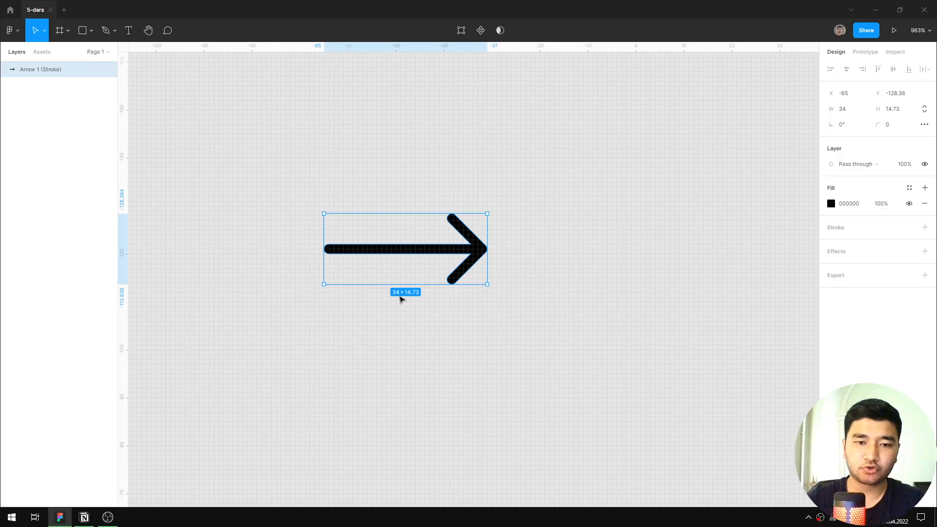
{"action": "left_click", "coordinate": [899, 108]}
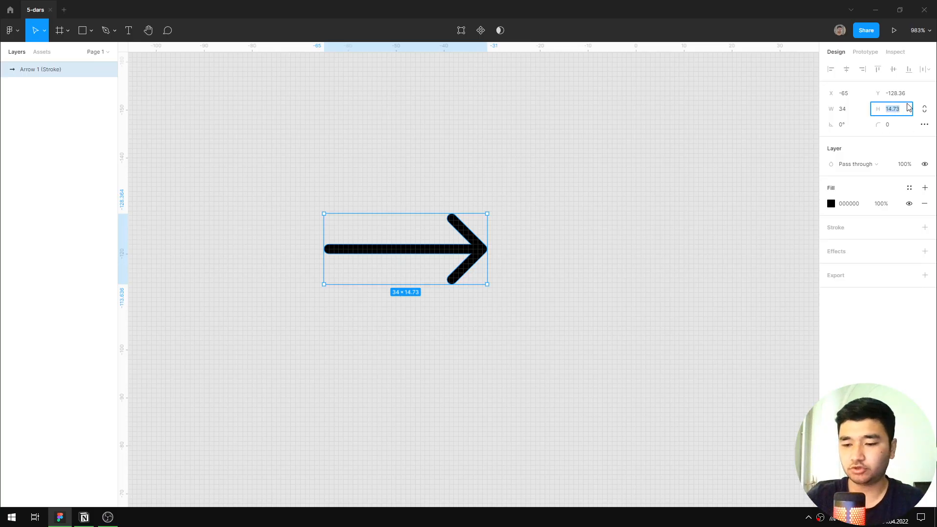
{"action": "type", "text": "15"}
{"action": "key", "text": "Return"}
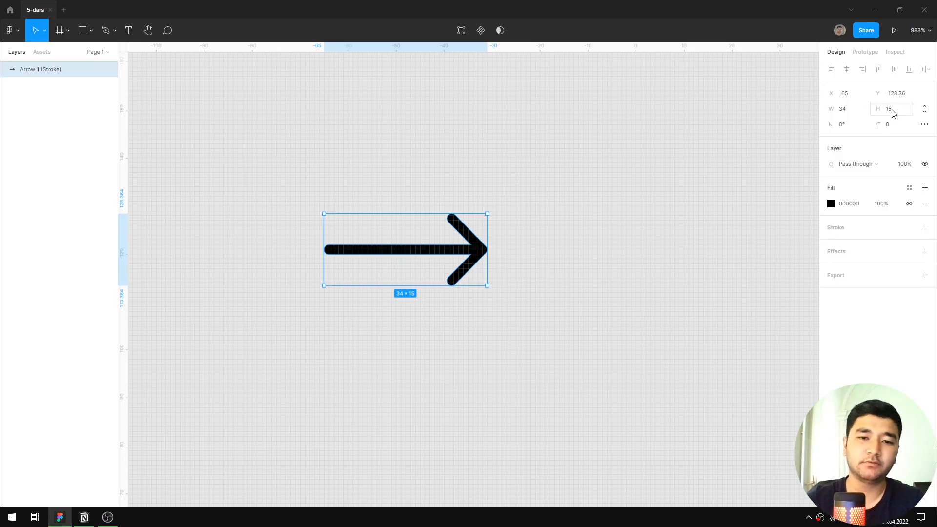
Set the outlined arrow's height to 14.
{"action": "scroll", "coordinate": [480, 284], "scroll_direction": "up", "scroll_amount": 1}
{"action": "left_click", "coordinate": [901, 108]}
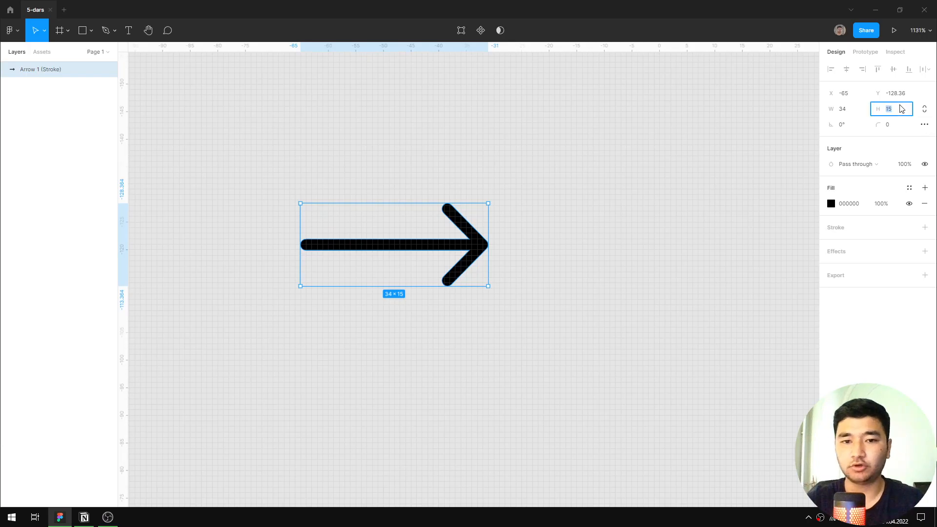
{"action": "type", "text": "14"}
{"action": "key", "text": "Return"}
{"action": "scroll", "coordinate": [525, 233], "scroll_direction": "down", "scroll_amount": 2}
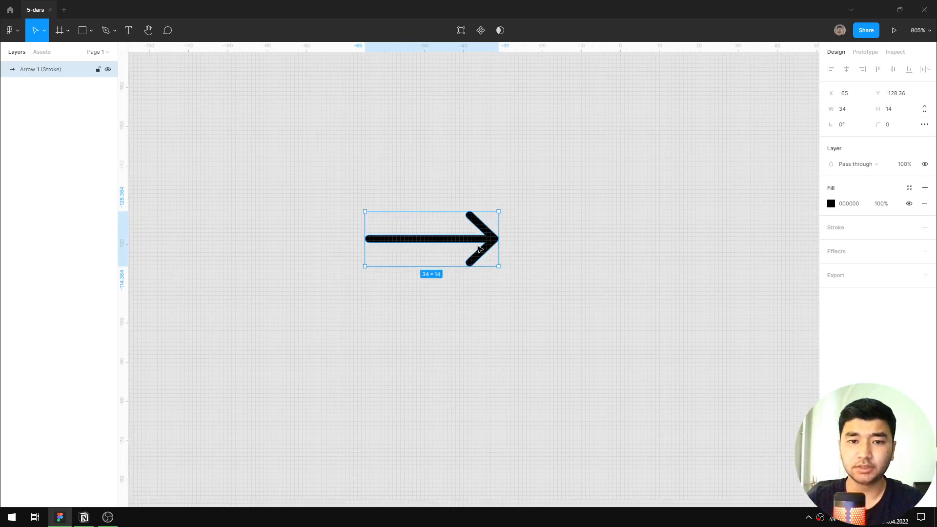
Examine the outlined arrow's proportions and edges, both selected and unselected, at several magnifications.
{"action": "scroll", "coordinate": [463, 246], "scroll_direction": "left", "scroll_amount": 3}
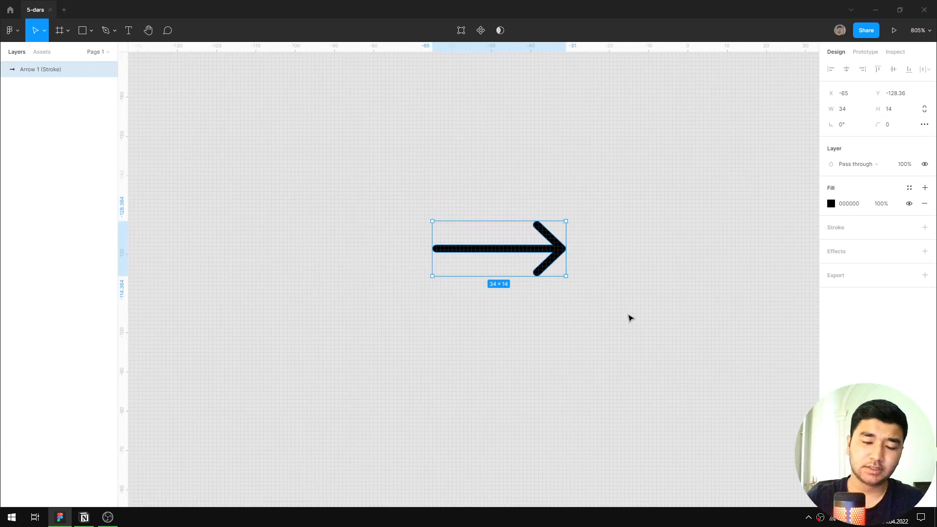
{"action": "left_click", "coordinate": [605, 299]}
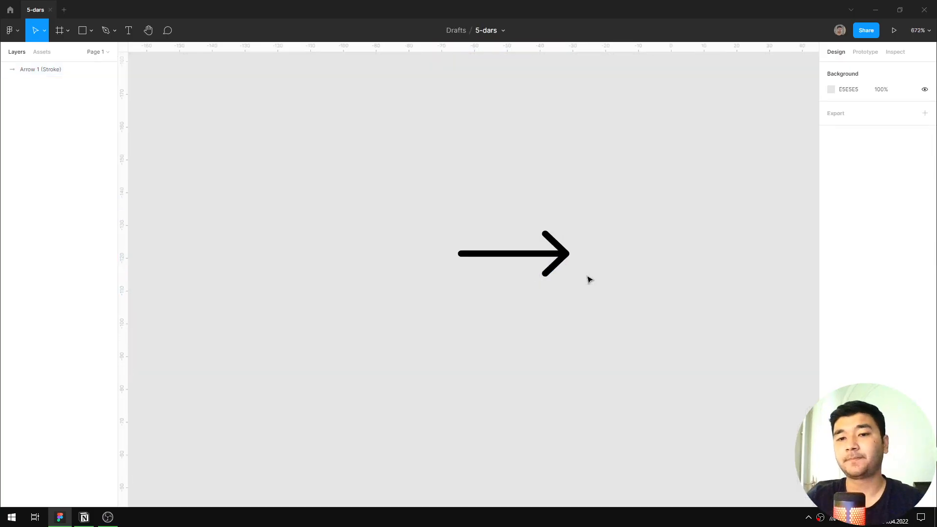
{"action": "left_click", "coordinate": [541, 260]}
{"action": "scroll", "coordinate": [537, 261], "scroll_direction": "up", "scroll_amount": 3}
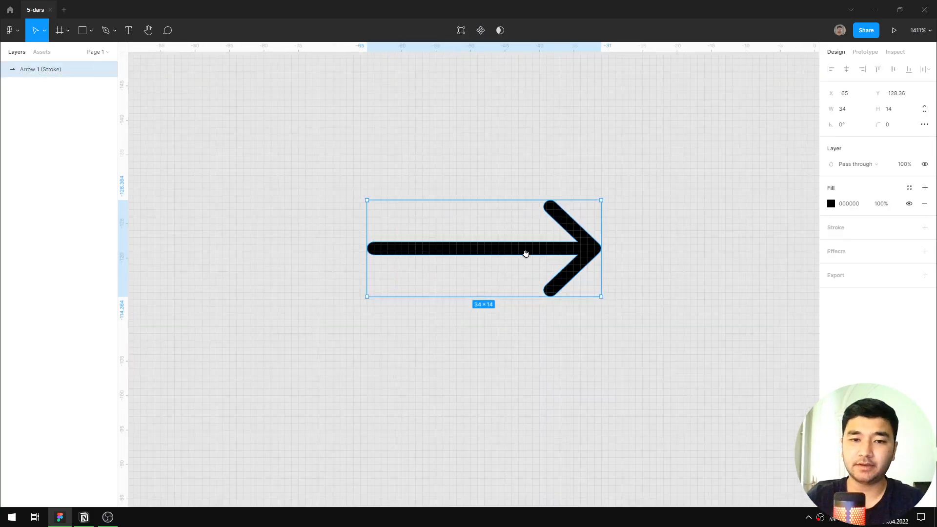
{"action": "scroll", "coordinate": [532, 264], "scroll_direction": "up", "scroll_amount": 1}
{"action": "scroll", "coordinate": [532, 264], "scroll_direction": "left", "scroll_amount": 1}
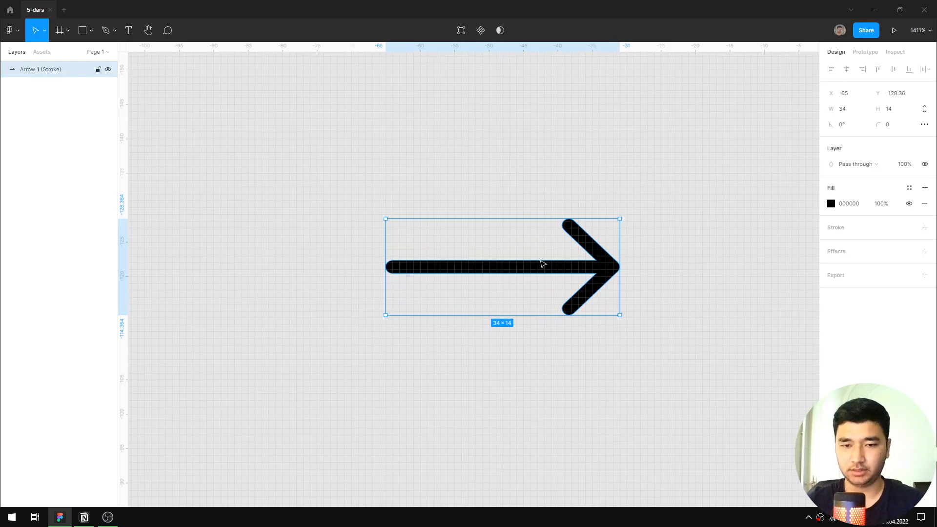
{"action": "scroll", "coordinate": [543, 264], "scroll_direction": "down", "scroll_amount": 3}
{"action": "scroll", "coordinate": [542, 264], "scroll_direction": "up", "scroll_amount": 3}
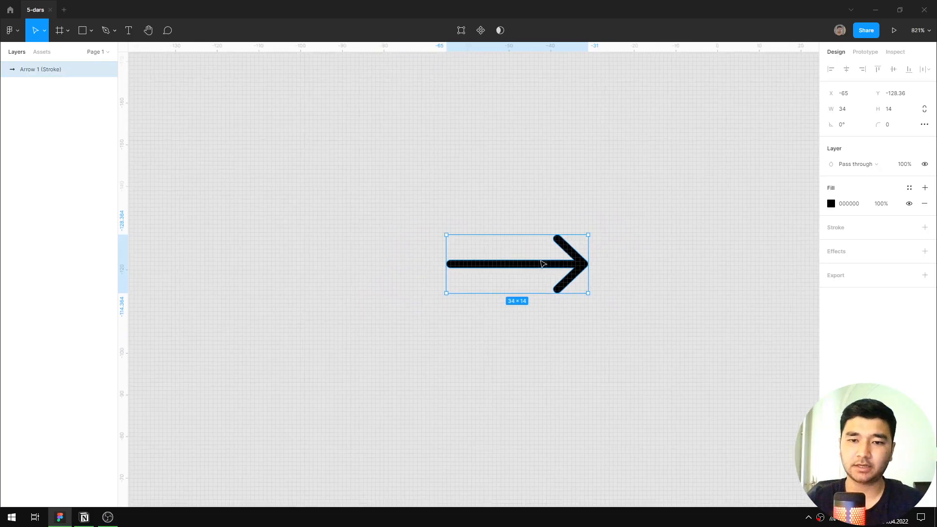
{"action": "scroll", "coordinate": [542, 264], "scroll_direction": "down", "scroll_amount": 1}
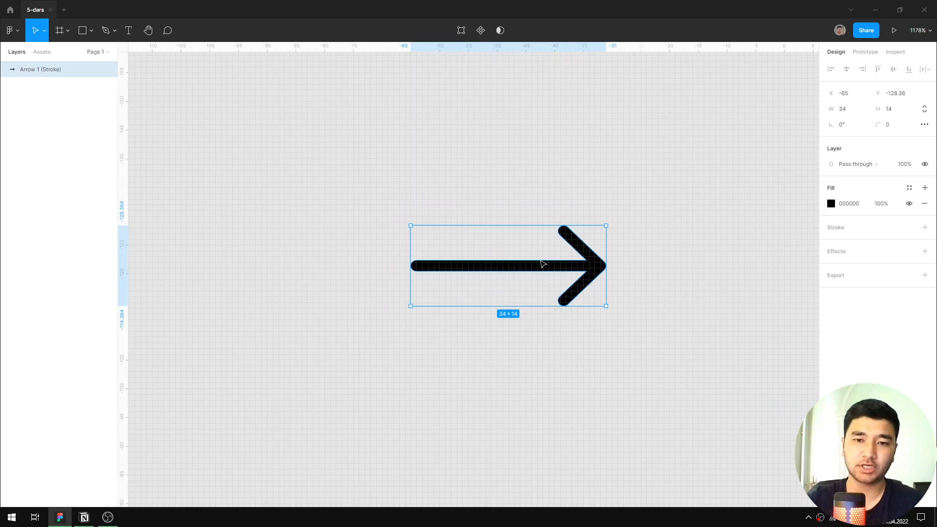
{"action": "scroll", "coordinate": [581, 264], "scroll_direction": "down", "scroll_amount": 5}
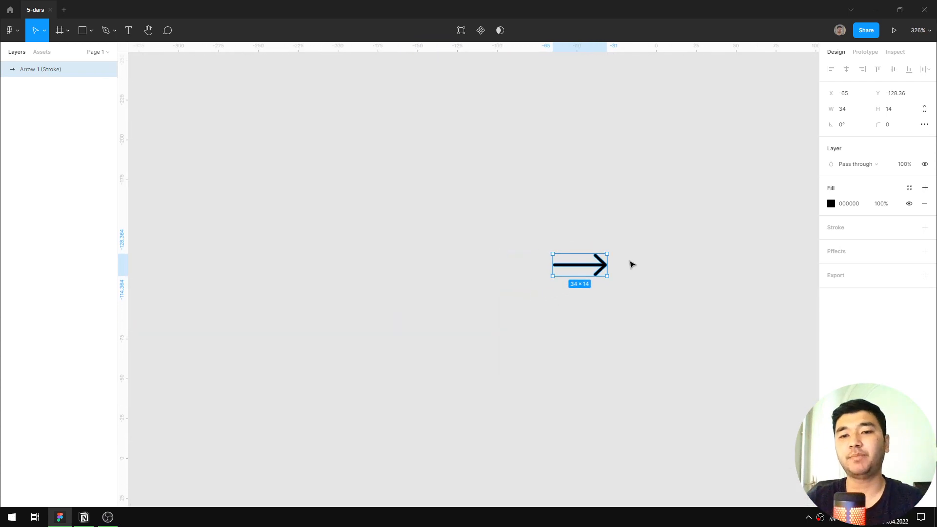
Add a text layer reading "text" and place it level with the arrow, on the arrow's tail side.
{"action": "left_click_drag", "start_coordinate": [654, 262], "coordinate": [638, 257]}
{"action": "left_click", "coordinate": [608, 268]}
{"action": "key", "text": "t"}
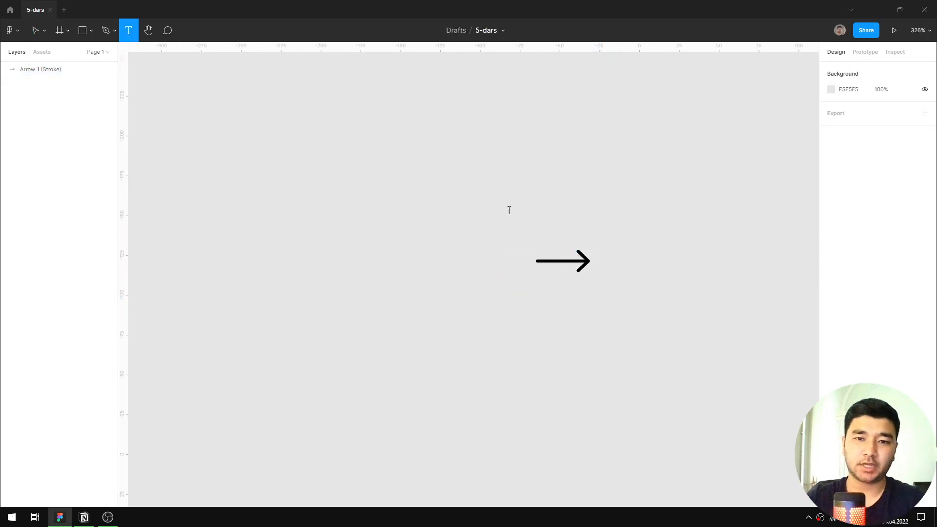
{"action": "left_click", "coordinate": [509, 210]}
{"action": "type", "text": "texr"}
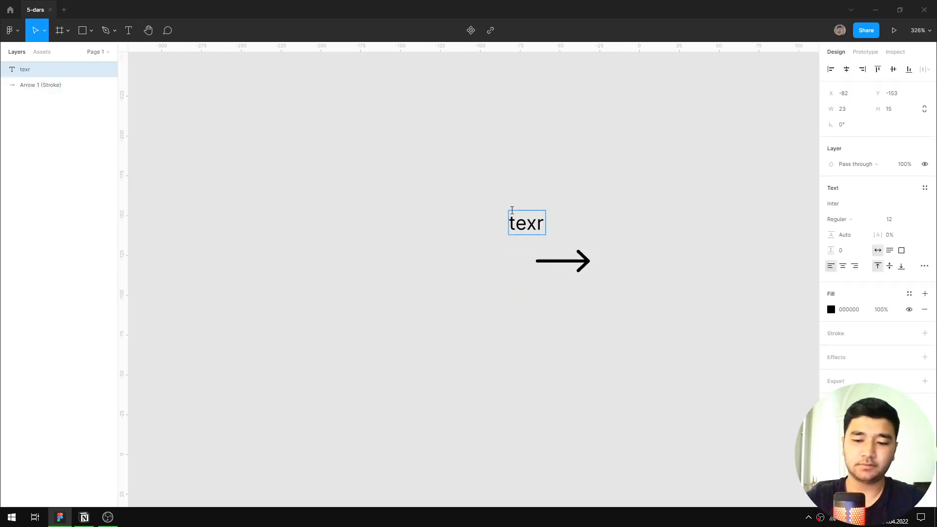
{"action": "key", "text": "BackSpace"}
{"action": "type", "text": "t"}
{"action": "key", "text": "Escape"}
{"action": "left_click_drag", "start_coordinate": [530, 223], "coordinate": [477, 263]}
Draw a rectangle about 32 × 28 beyond the arrowhead, level with the arrow.
{"action": "key", "text": "r"}
{"action": "mouse_move", "coordinate": [640, 233]}
{"action": "left_mouse_down"}
{"action": "mouse_move", "coordinate": [688, 274]}
{"action": "mouse_move", "coordinate": [688, 265]}
{"action": "left_mouse_up"}
{"action": "left_click", "coordinate": [583, 314]}
{"action": "double_click", "coordinate": [569, 268]}
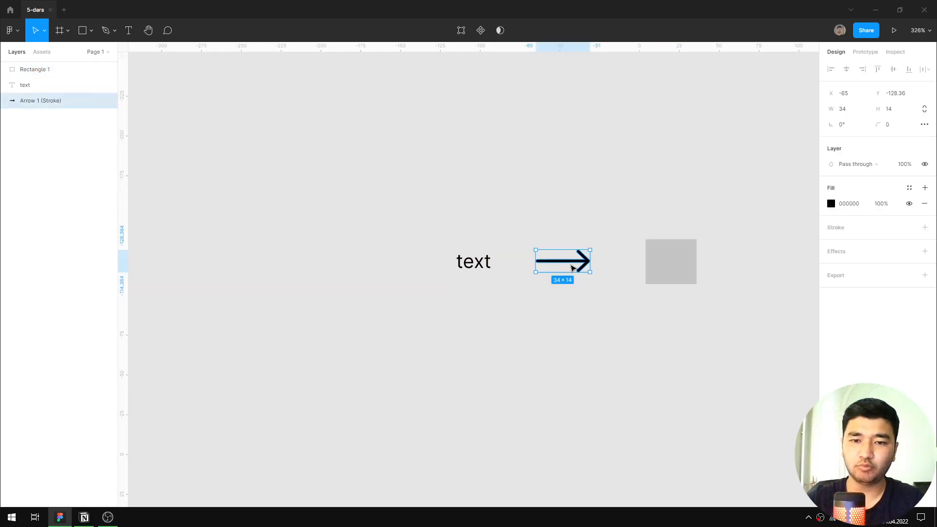
{"action": "key", "text": "Escape"}
Space the text, arrow and rectangle evenly in a horizontal row with a spacing of 24.
{"action": "left_click", "coordinate": [486, 261]}
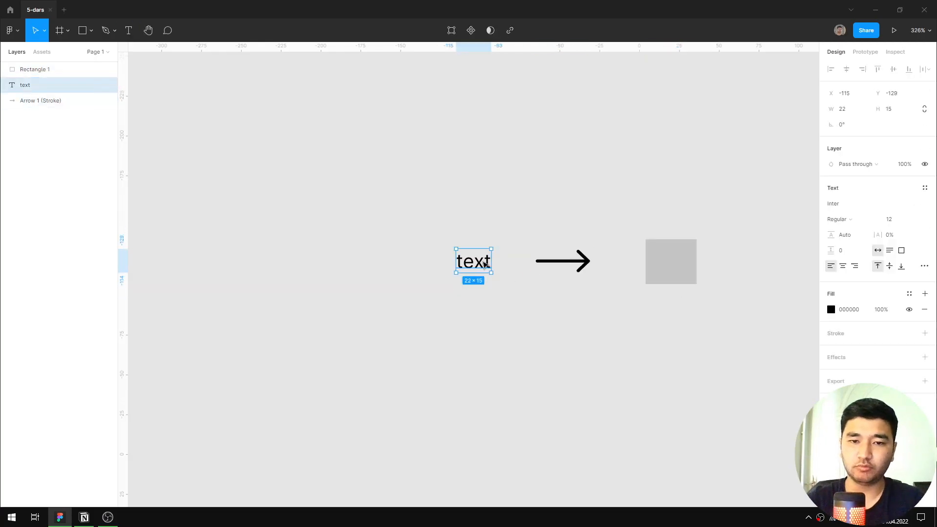
{"action": "left_click", "coordinate": [676, 270]}
{"action": "left_click", "coordinate": [568, 269]}
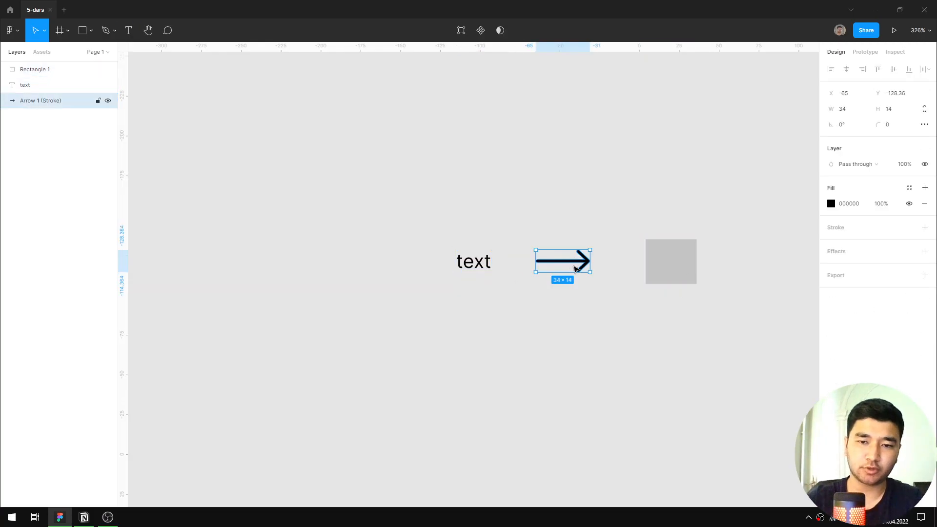
{"action": "scroll", "coordinate": [571, 268], "scroll_direction": "up", "scroll_amount": 3}
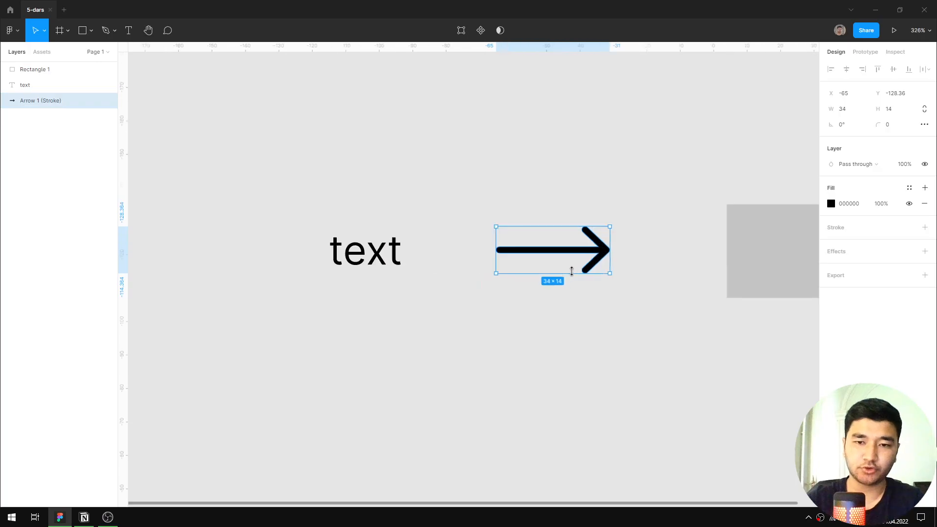
{"action": "left_click", "coordinate": [763, 253], "text": "shift"}
{"action": "left_click", "coordinate": [423, 256], "text": "shift"}
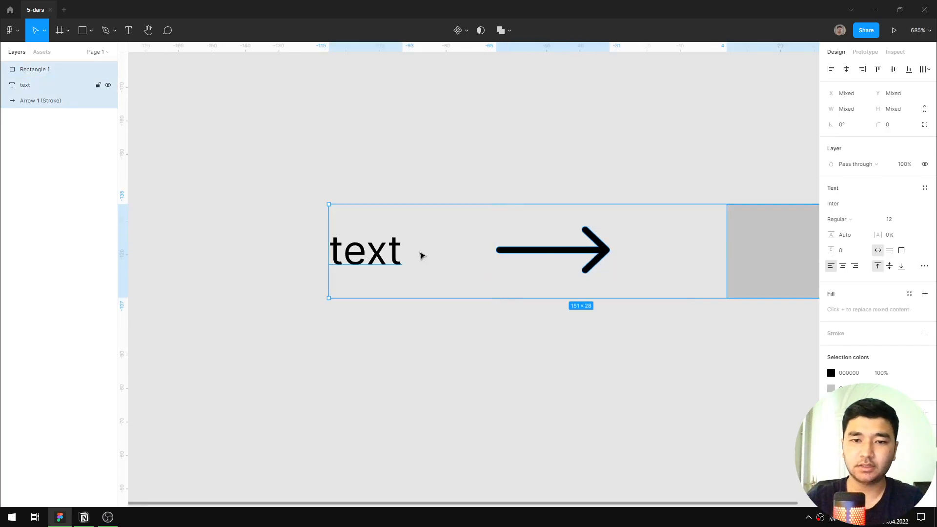
{"action": "left_click", "coordinate": [929, 69]}
{"action": "left_click", "coordinate": [830, 111]}
{"action": "left_click", "coordinate": [860, 142]}
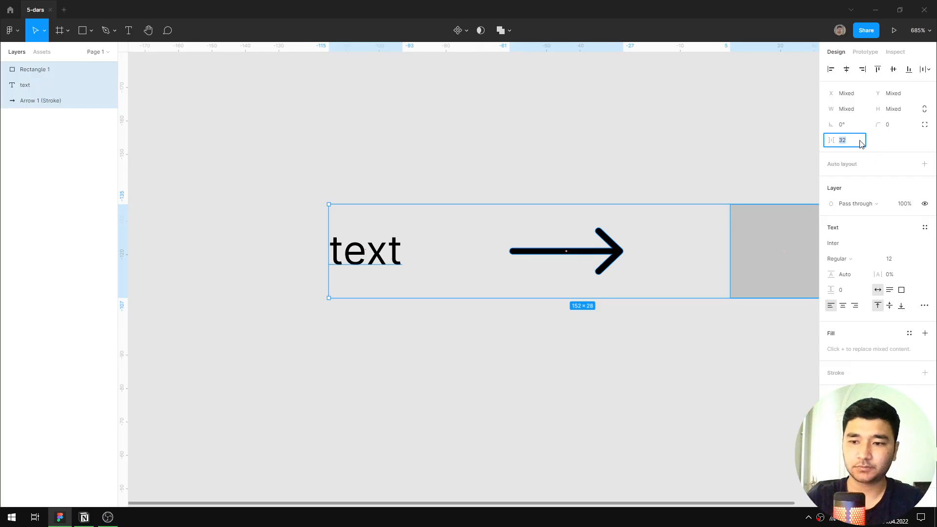
{"action": "type", "text": "24"}
{"action": "key", "text": "Return"}
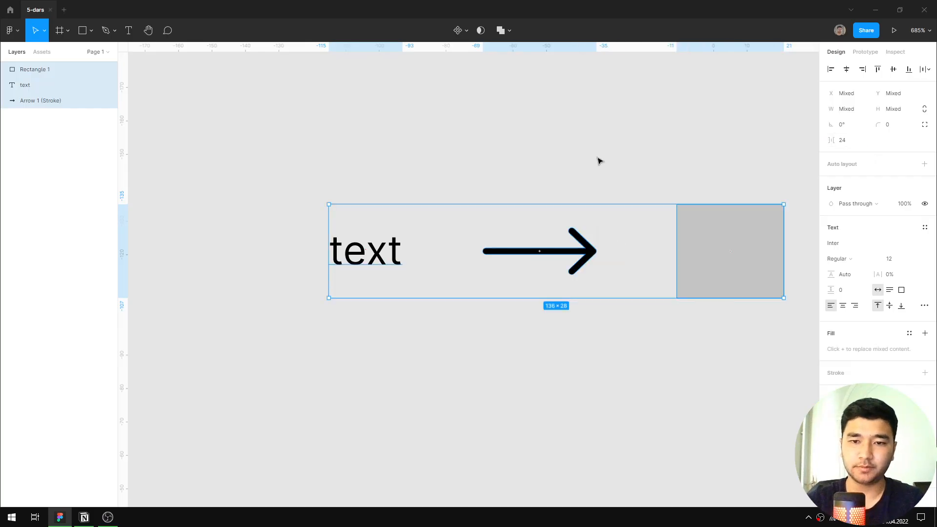
{"action": "left_click", "coordinate": [598, 159]}
Wrap the arrow in its own frame and set the arrow's horizontal and vertical constraints to Center.
{"action": "left_click", "coordinate": [115, 100]}
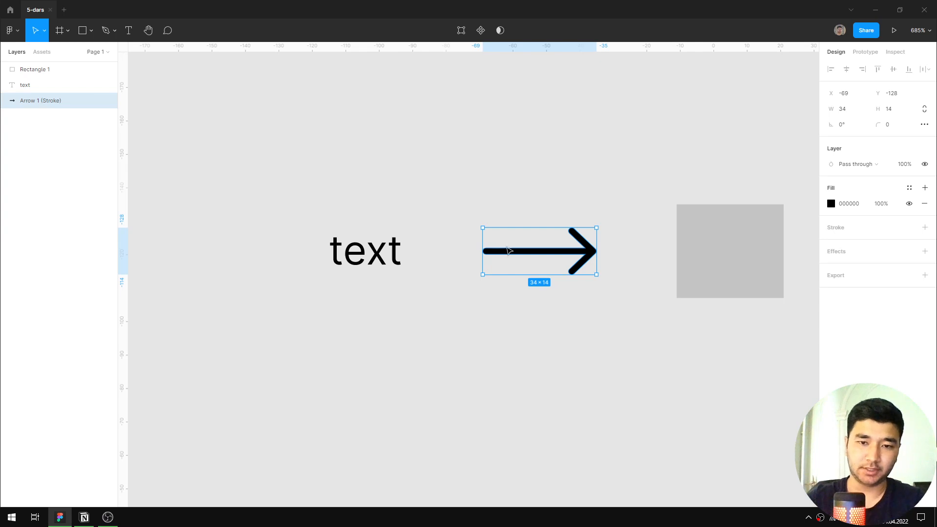
{"action": "right_click", "coordinate": [502, 245]}
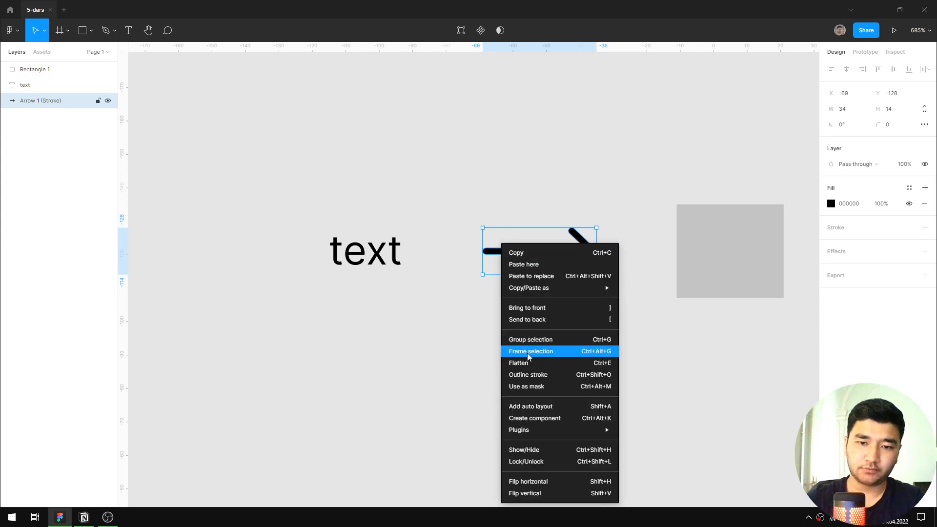
{"action": "left_click", "coordinate": [659, 352]}
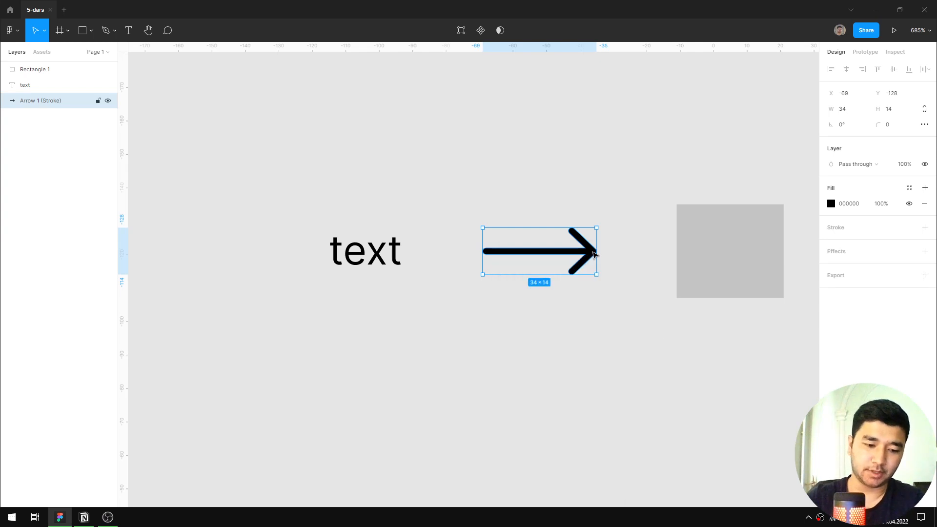
{"action": "key", "text": "ctrl+alt+g"}
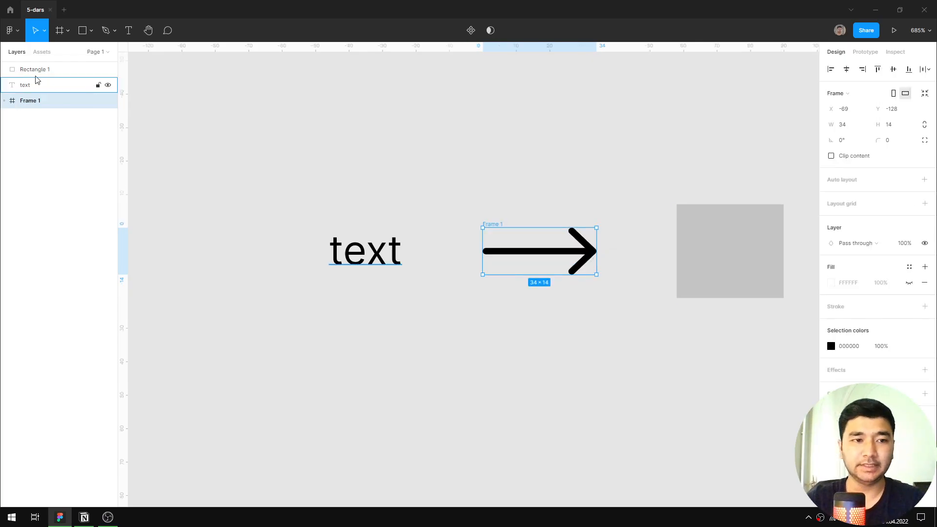
{"action": "left_click", "coordinate": [5, 101]}
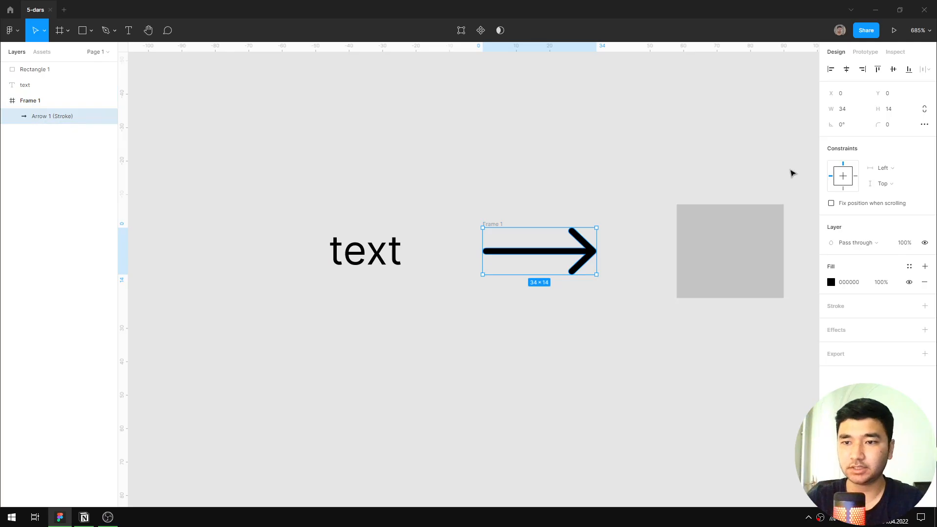
{"action": "left_click", "coordinate": [851, 176]}
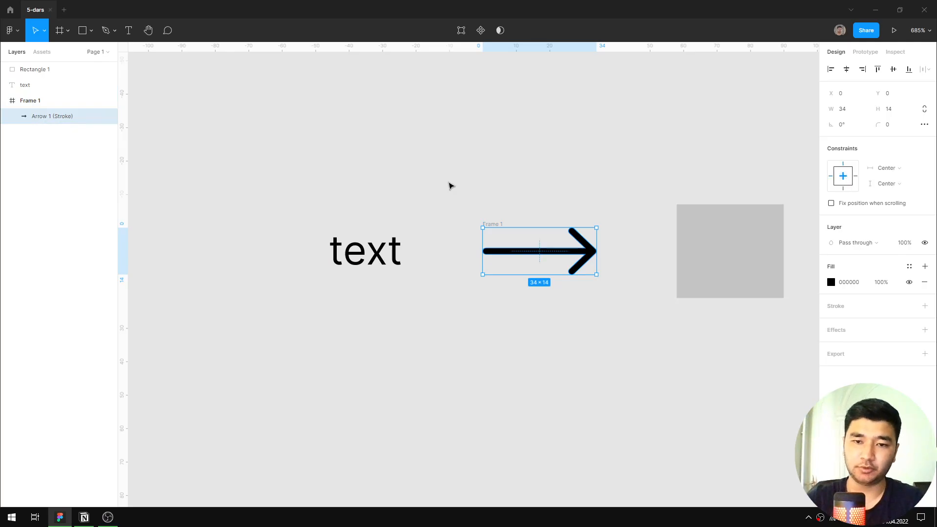
Resize the arrow's frame symmetrically to 82 × 28 so it spans from the text to the rectangle.
{"action": "left_click", "coordinate": [34, 100]}
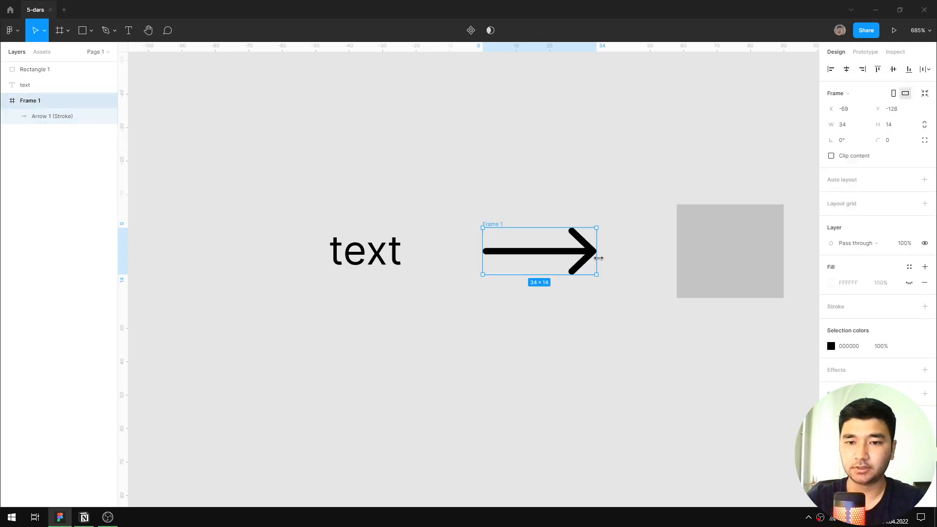
{"action": "left_click_drag", "start_coordinate": [598, 257], "coordinate": [675, 270]}
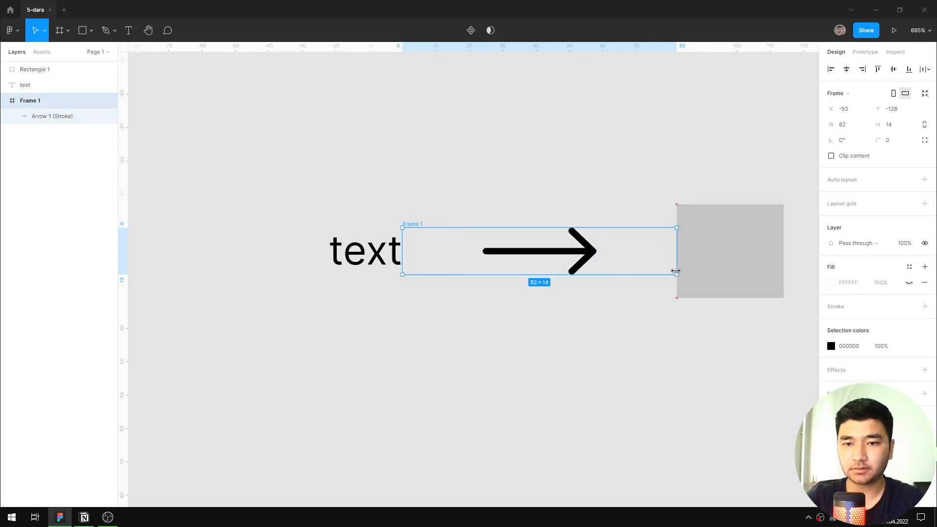
{"action": "left_click_drag", "start_coordinate": [614, 274], "coordinate": [620, 298]}
{"action": "left_click", "coordinate": [614, 136]}
Examine how the arrow's frame fills the space between the text and the rectangle.
{"action": "scroll", "coordinate": [614, 136], "scroll_direction": "down", "scroll_amount": 5, "text": "ctrl"}
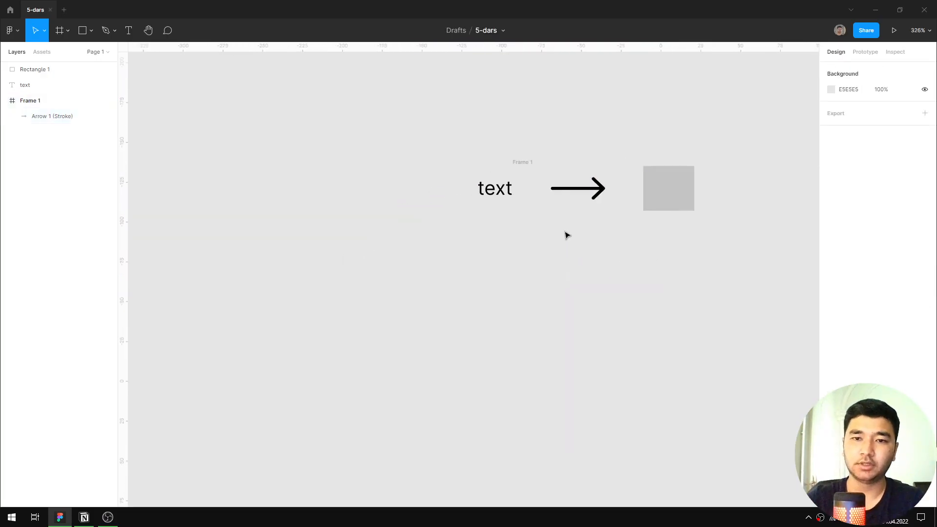
{"action": "left_click", "coordinate": [522, 161]}
{"action": "left_click", "coordinate": [561, 133]}
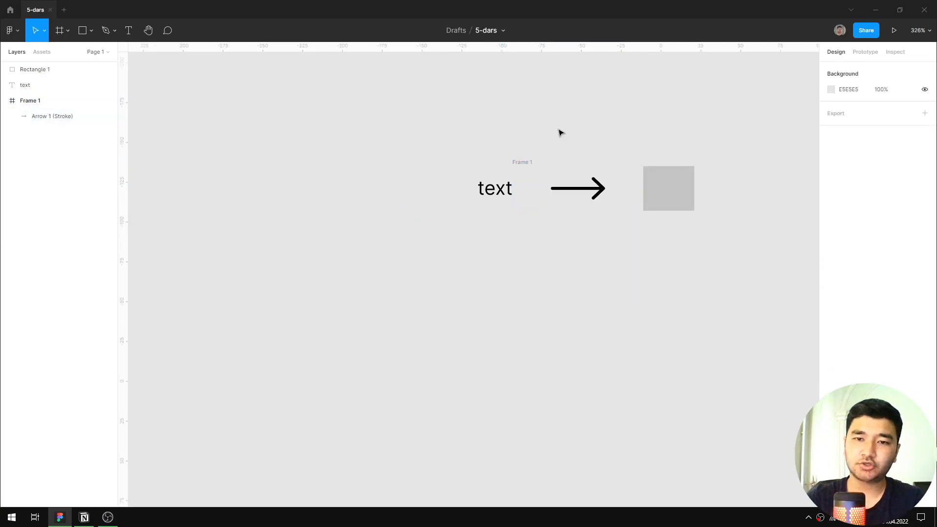
{"action": "left_click", "coordinate": [530, 166]}
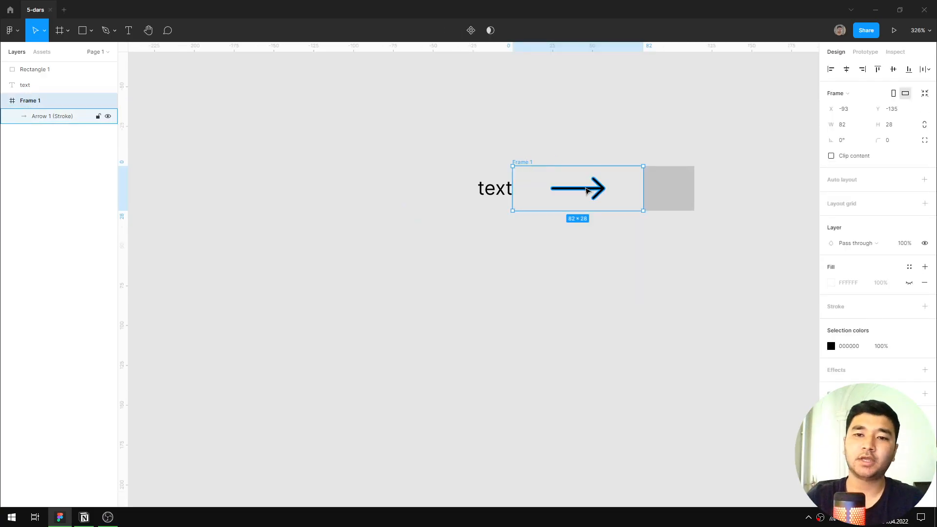
{"action": "left_click", "coordinate": [608, 225]}
{"action": "left_click", "coordinate": [528, 163]}
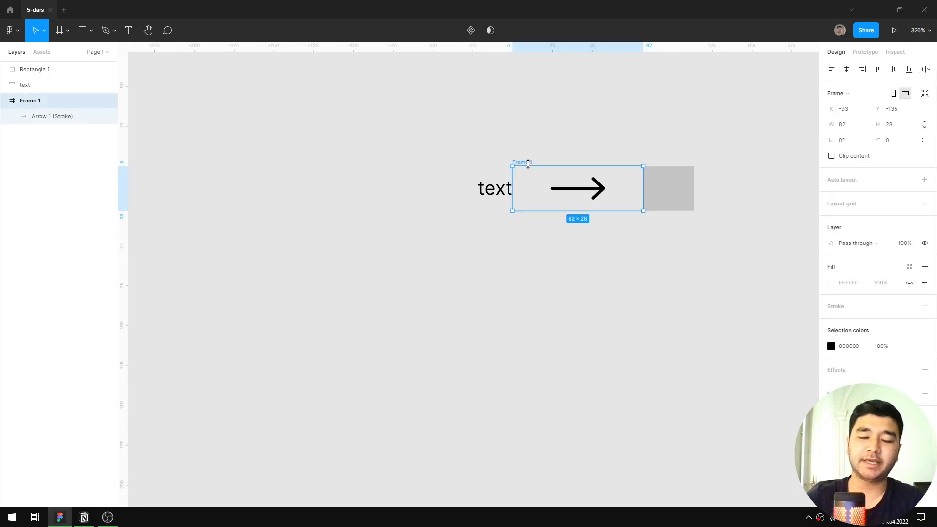
{"action": "left_click", "coordinate": [662, 270]}
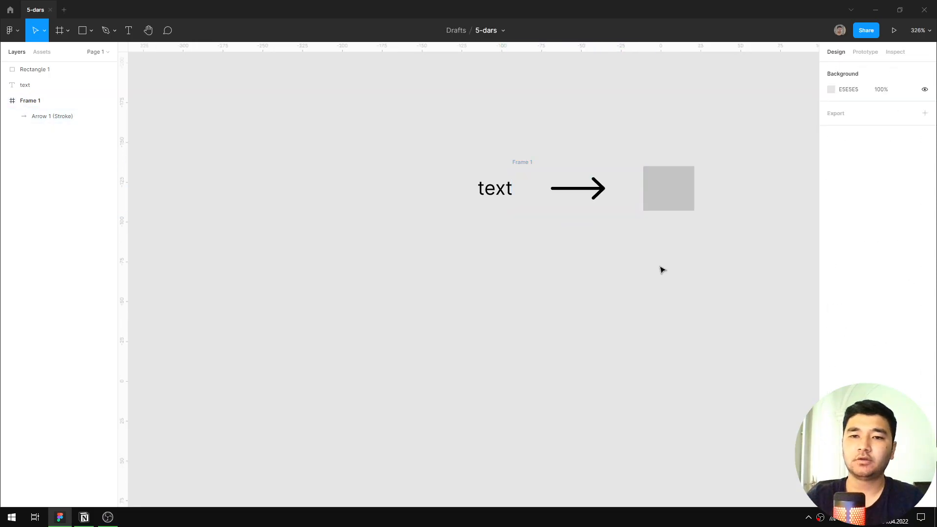
Compare the arrow, text, frame and rectangle one by one, checking their sizes and relative positions.
{"action": "scroll", "coordinate": [623, 238], "scroll_direction": "up", "scroll_amount": 5}
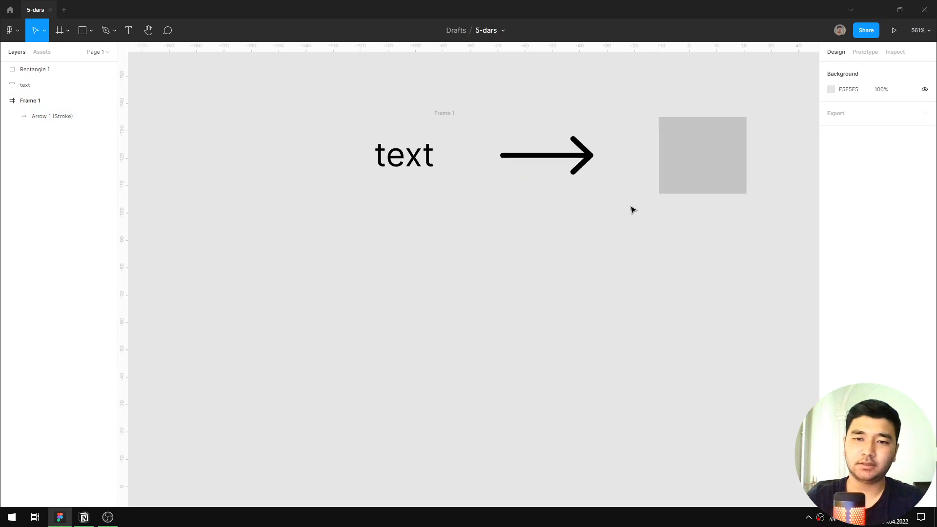
{"action": "left_click", "coordinate": [595, 288]}
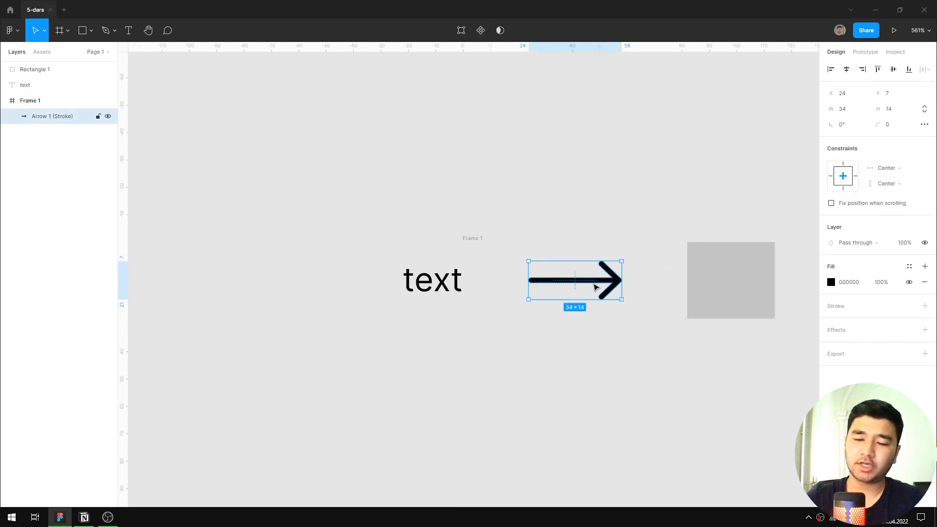
{"action": "left_click", "coordinate": [666, 282]}
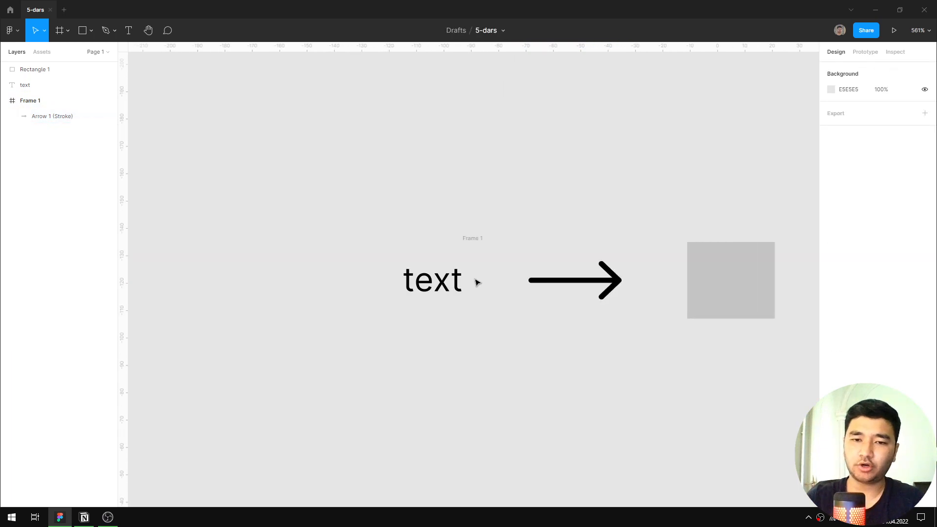
{"action": "left_click", "coordinate": [581, 282]}
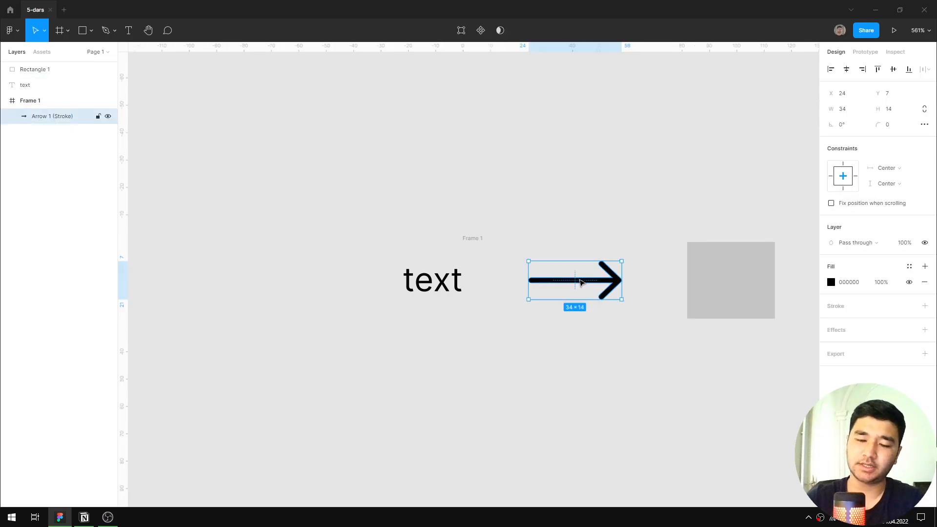
{"action": "scroll", "coordinate": [580, 283], "scroll_direction": "down", "scroll_amount": 4}
{"action": "left_click", "coordinate": [575, 239]}
{"action": "scroll", "coordinate": [557, 253], "scroll_direction": "up", "scroll_amount": 4}
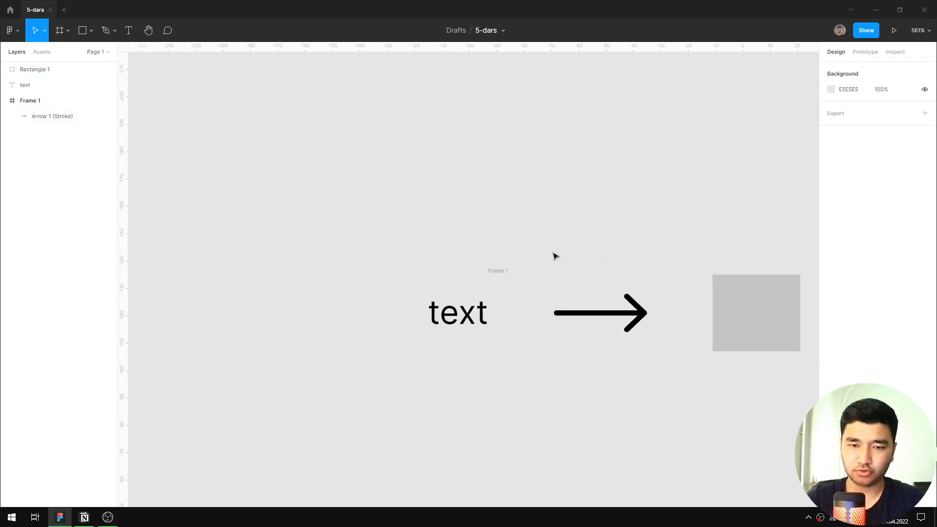
{"action": "left_click", "coordinate": [456, 320]}
{"action": "left_click", "coordinate": [537, 377]}
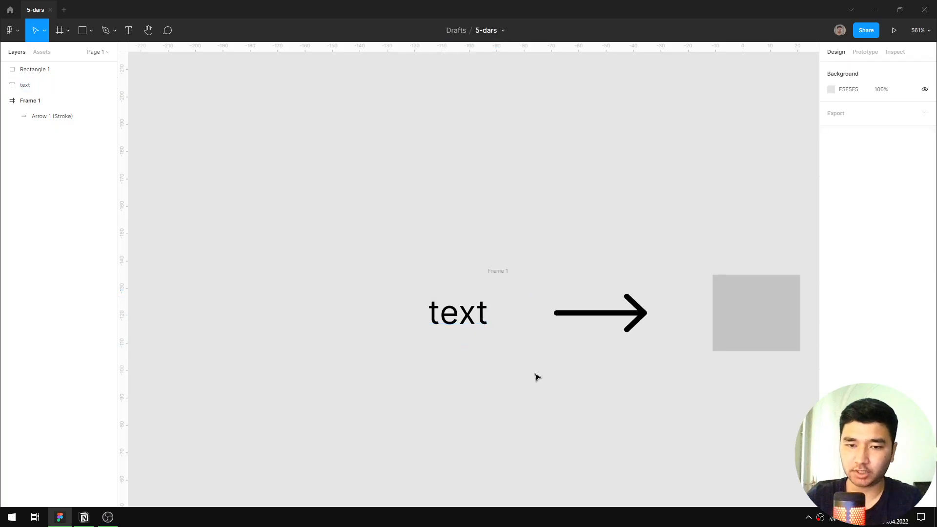
{"action": "left_click", "coordinate": [540, 283]}
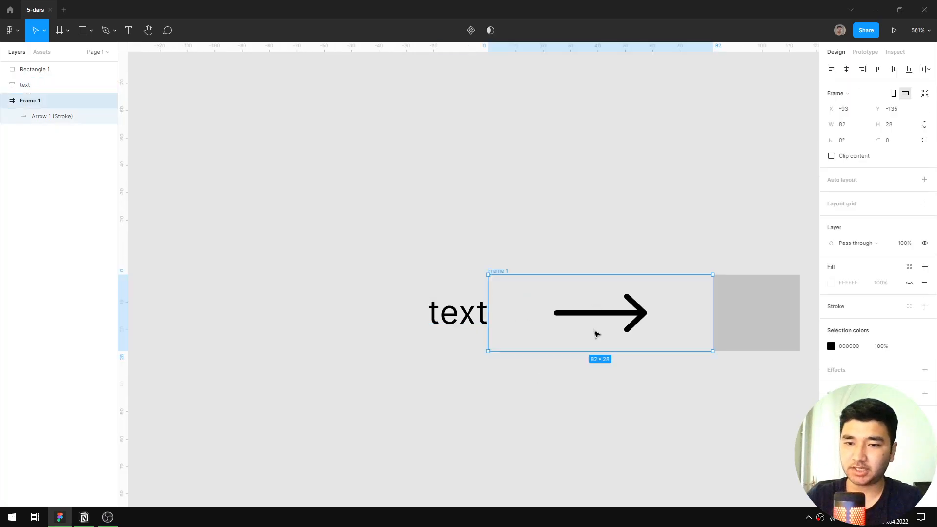
{"action": "left_click", "coordinate": [763, 306]}
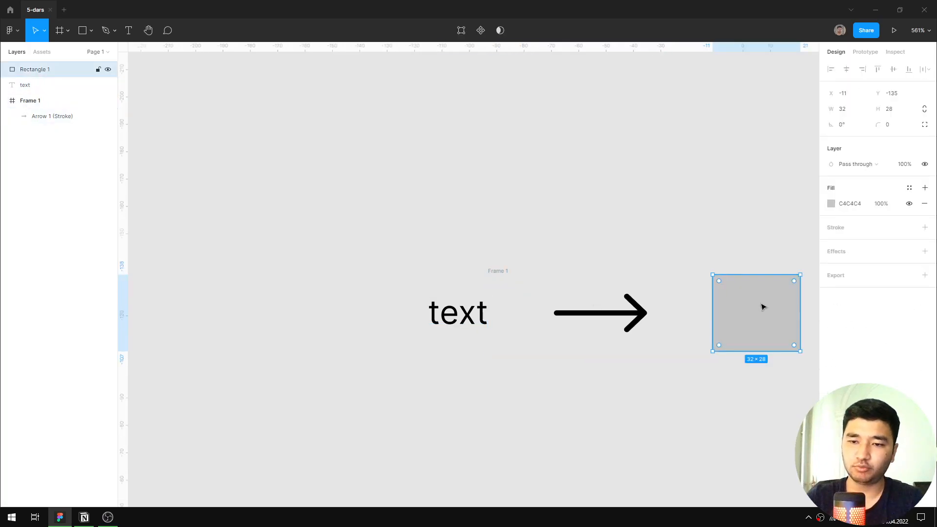
{"action": "left_click", "coordinate": [454, 315]}
{"action": "left_click", "coordinate": [786, 318]}
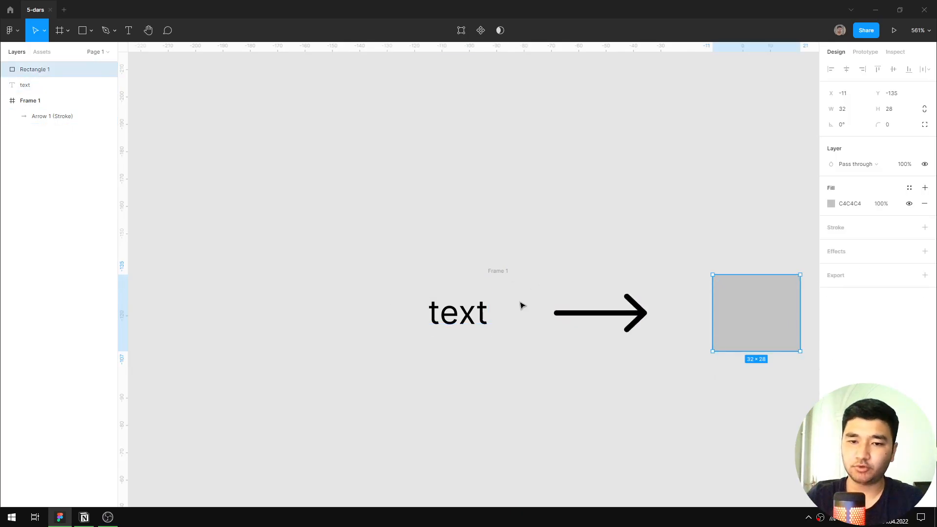
Delete the text, the framed arrow and the rectangle to clear the canvas.
{"action": "scroll", "coordinate": [477, 243], "scroll_direction": "down", "scroll_amount": 3}
{"action": "left_click", "coordinate": [366, 191]}
{"action": "left_click_drag", "start_coordinate": [296, 208], "coordinate": [753, 375]}
{"action": "key", "text": "Delete"}
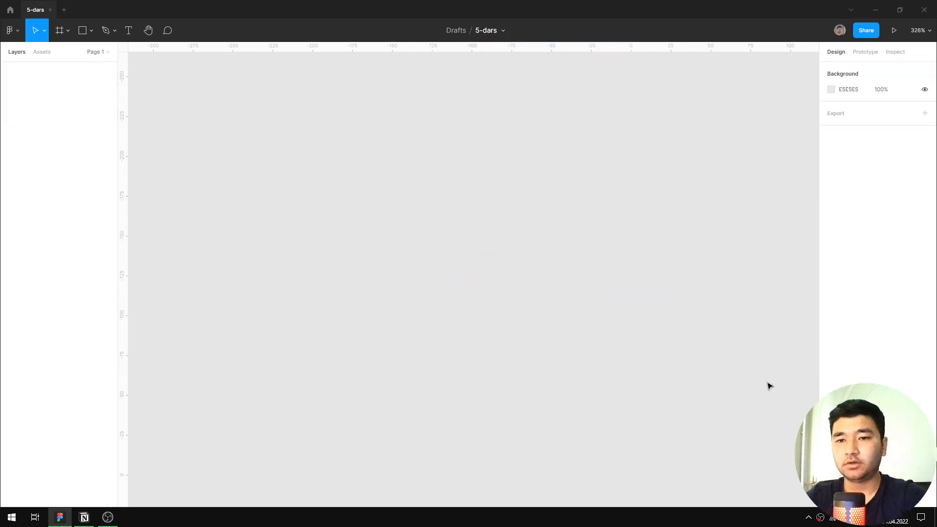
Place a 100 × 100 circle on the empty canvas with the Ellipse tool.
{"action": "left_click", "coordinate": [92, 31]}
{"action": "left_click", "coordinate": [89, 89]}
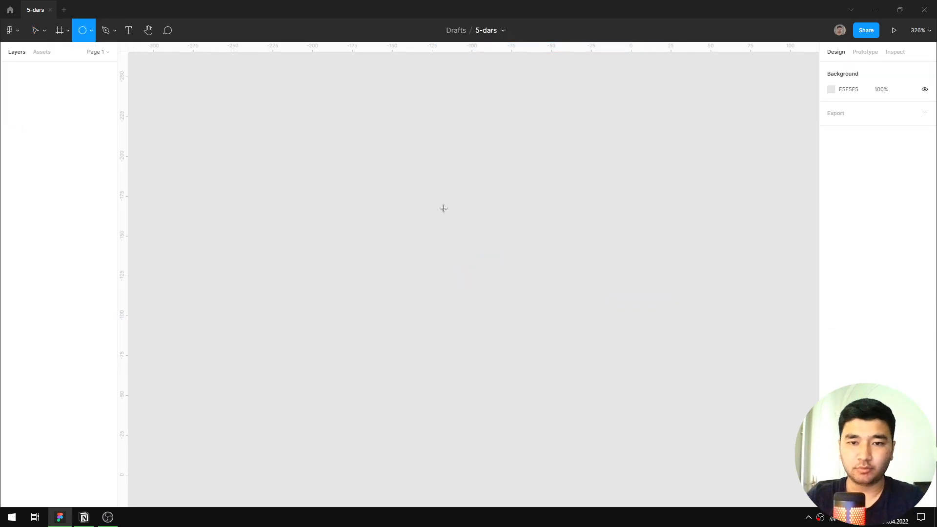
{"action": "left_click", "coordinate": [443, 207]}
{"action": "left_click_drag", "start_coordinate": [424, 194], "coordinate": [506, 255]}
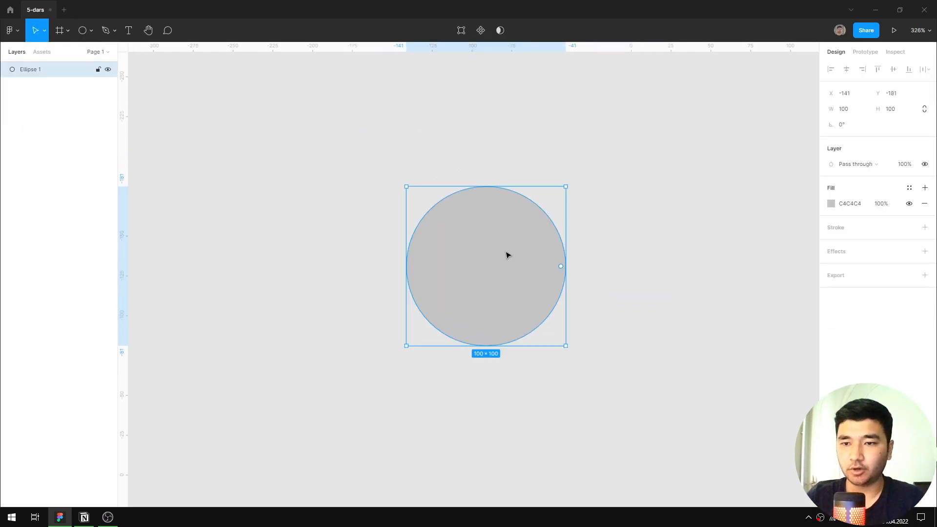
{"action": "left_click", "coordinate": [847, 252]}
{"action": "left_click", "coordinate": [929, 266]}
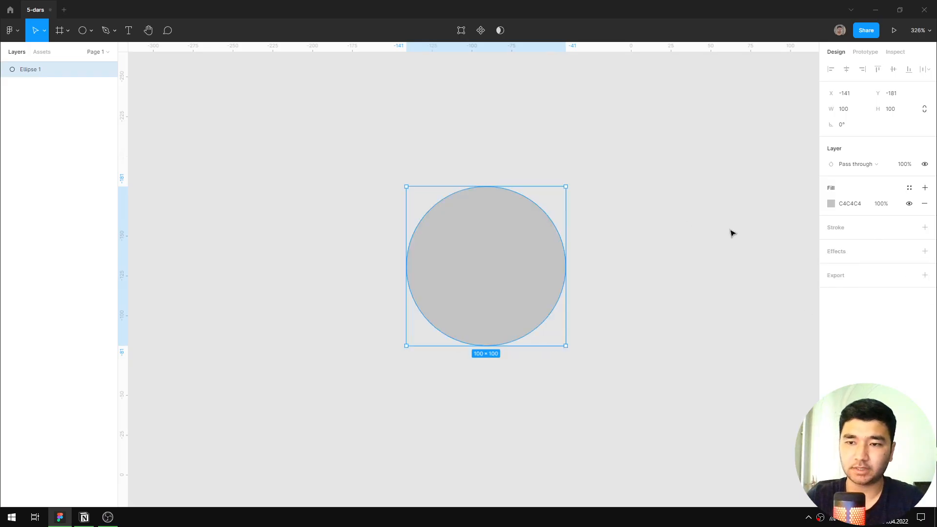
Move the circle to about X -133, Y -167 and open its arc to a sweep of about 82%.
{"action": "left_click_drag", "start_coordinate": [501, 266], "coordinate": [504, 291]}
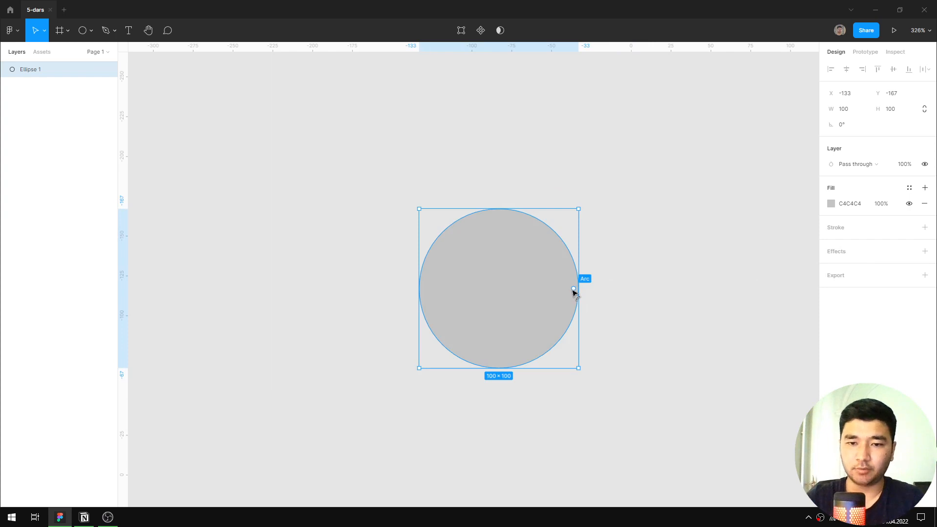
{"action": "left_click_drag", "start_coordinate": [574, 291], "coordinate": [530, 217]}
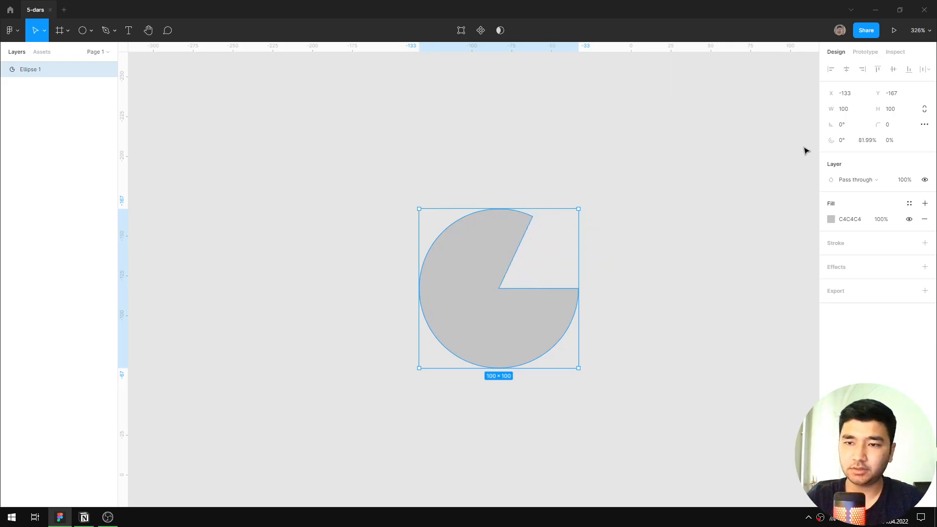
Try rotating the arc's opening around the circle by raising its start angle in increments, and reset the start to 0°.
{"action": "left_click", "coordinate": [843, 141]}
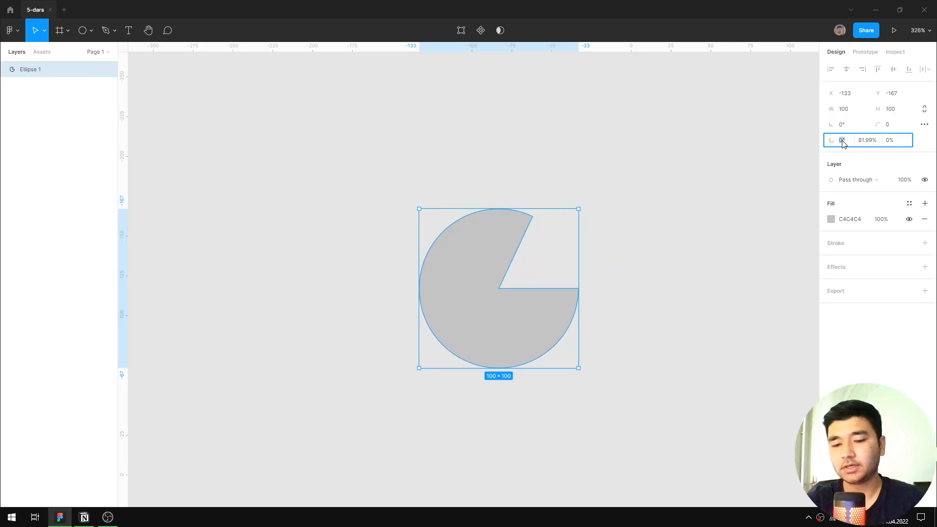
{"action": "key", "text": "shift+Up"}
{"action": "key", "text": "shift+Up"}
{"action": "key", "text": "shift+Up"}
{"action": "key", "text": "shift+Up"}
{"action": "key", "text": "shift+Up"}
{"action": "key", "text": "shift+Up"}
{"action": "key", "text": "shift+Up"}
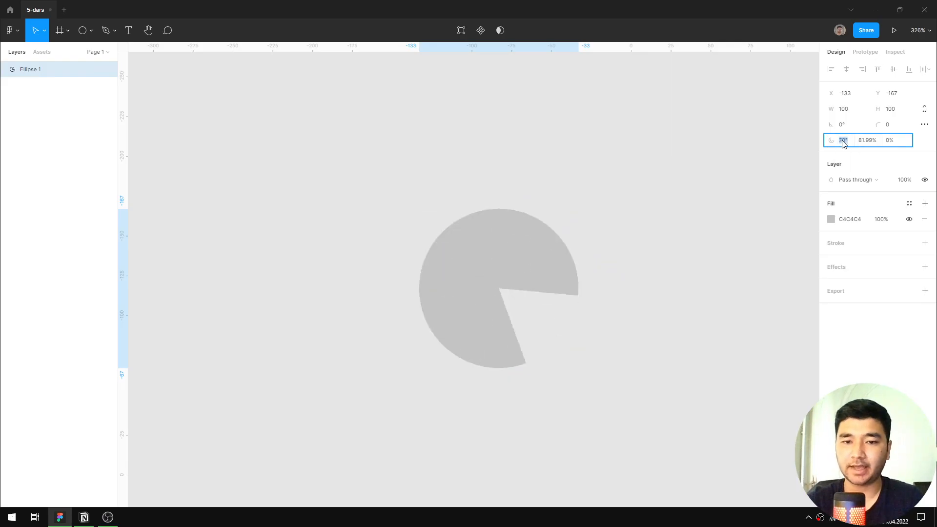
{"action": "key", "text": "shift+Up"}
{"action": "key", "text": "shift+Up"}
{"action": "key", "text": "shift+Up"}
{"action": "key", "text": "shift+Up"}
{"action": "key", "text": "shift+Up"}
{"action": "key", "text": "shift+Up"}
{"action": "key", "text": "shift+Up"}
{"action": "key", "text": "shift+Up"}
{"action": "key", "text": "shift+Up"}
{"action": "key", "text": "shift+Up"}
{"action": "key", "text": "shift+Up"}
{"action": "key", "text": "shift+Up"}
{"action": "key", "text": "shift+Up"}
{"action": "key", "text": "shift+Up"}
{"action": "key", "text": "shift+Up"}
{"action": "key", "text": "shift+Up"}
{"action": "key", "text": "shift+Up"}
{"action": "key", "text": "shift+Up"}
{"action": "key", "text": "shift+Up"}
{"action": "key", "text": "shift+Up"}
{"action": "type", "text": "0"}
{"action": "key", "text": "Return"}
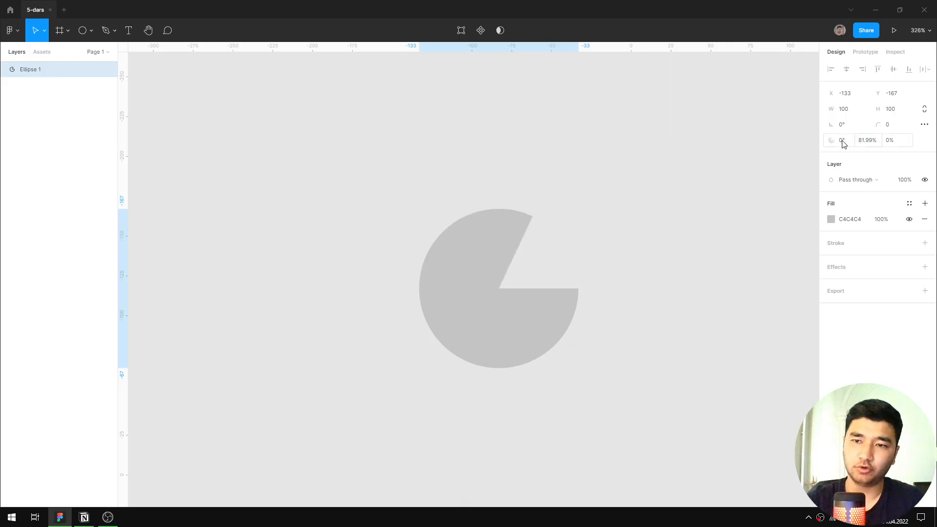
Open the arc's sweep value for editing.
{"action": "left_click", "coordinate": [871, 143]}
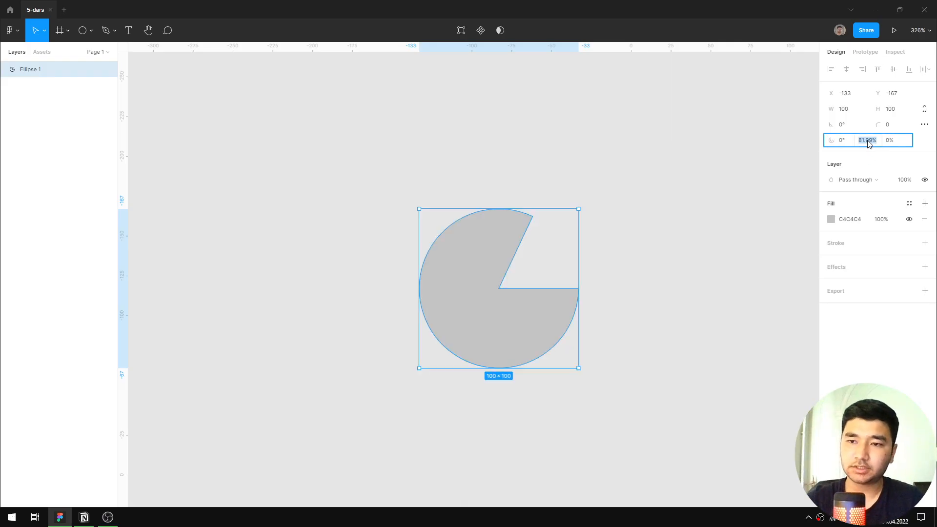
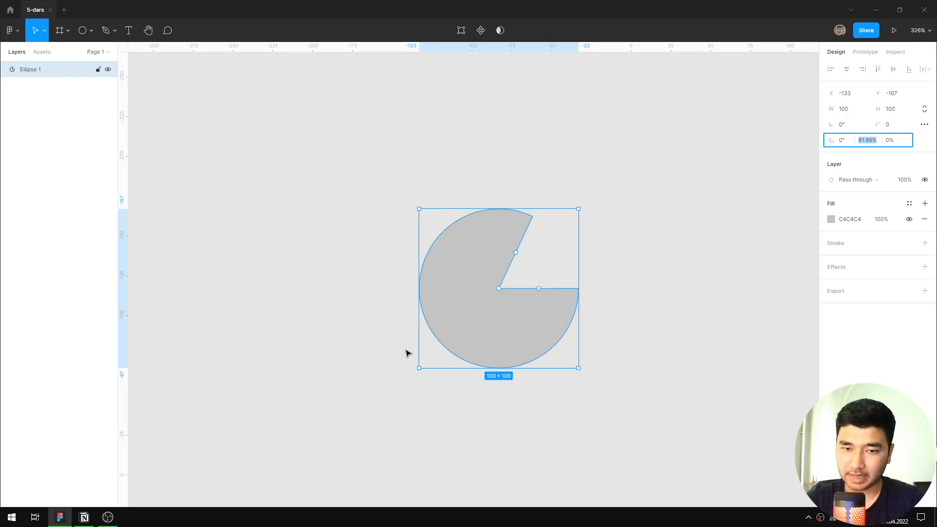
Try smaller and larger arc sweeps in big increments, and set the circle's sweep to 50%.
{"action": "key", "text": "shift+Down"}
{"action": "key", "text": "shift+Down"}
{"action": "key", "text": "shift+Down"}
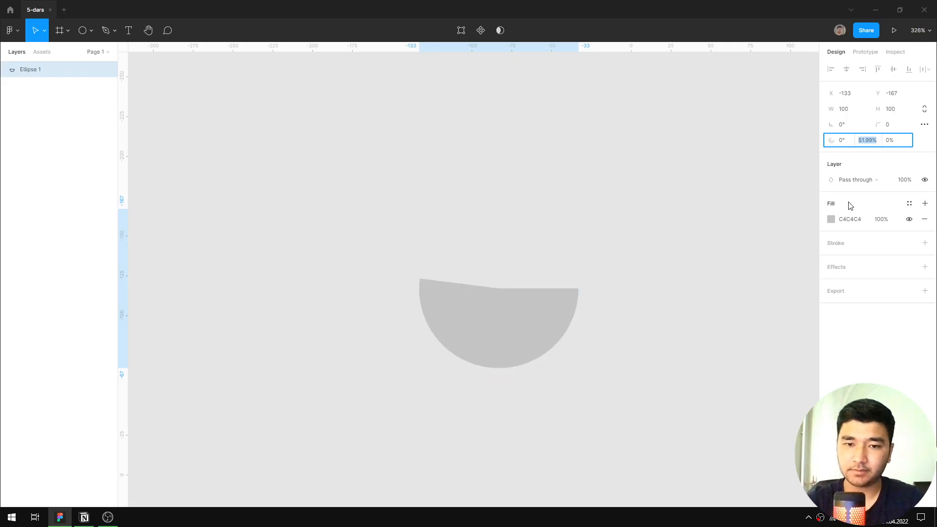
{"action": "key", "text": "shift+Up"}
{"action": "key", "text": "shift+Up"}
{"action": "key", "text": "shift+Up"}
{"action": "type", "text": "50"}
{"action": "key", "text": "Return"}
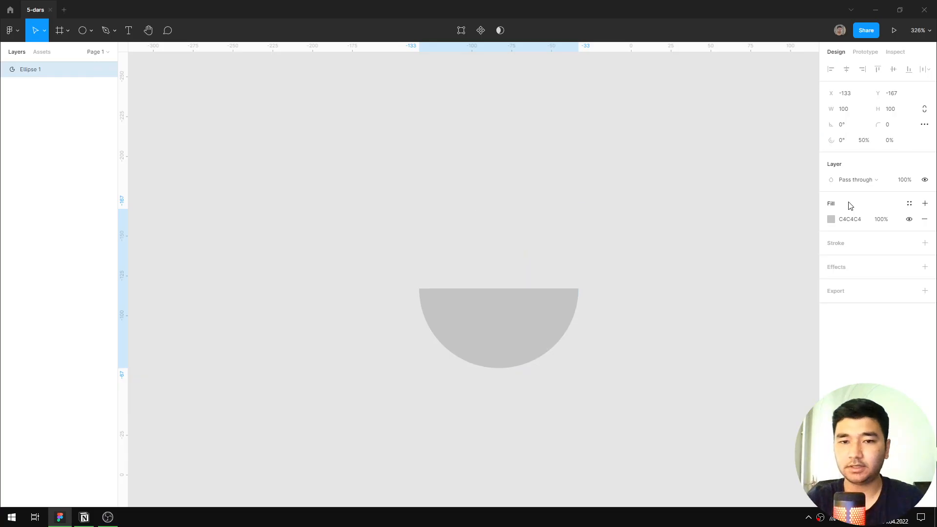
Try a sweep of 75% on the circle's arc, and set it to 64%.
{"action": "left_click", "coordinate": [874, 140]}
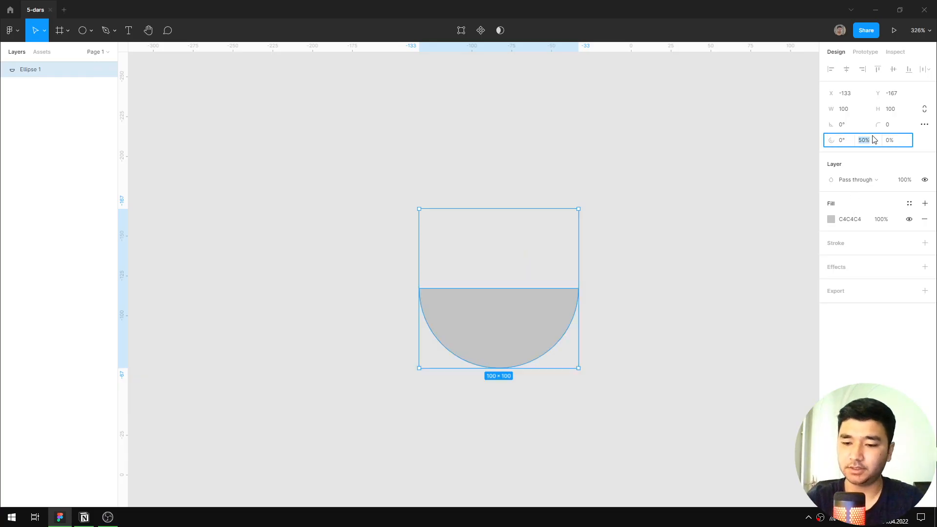
{"action": "type", "text": "75"}
{"action": "key", "text": "Return"}
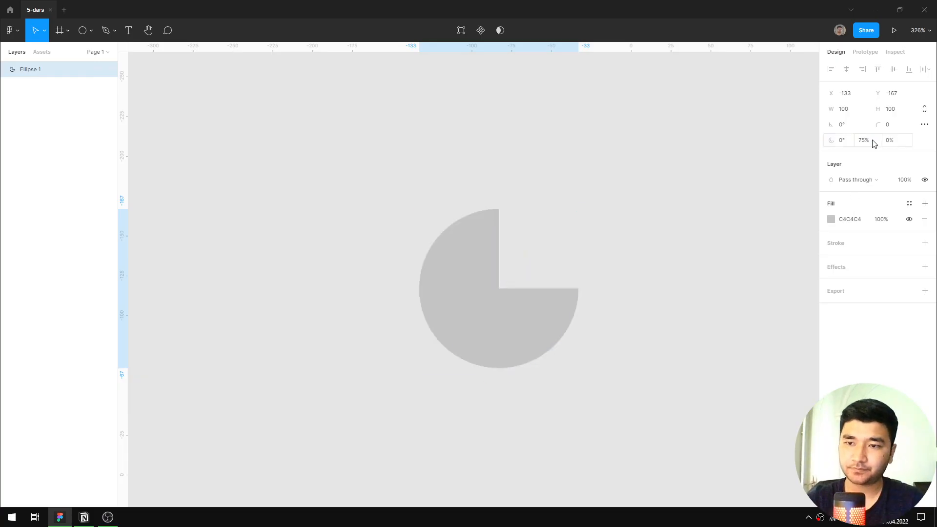
{"action": "left_click", "coordinate": [873, 142]}
{"action": "type", "text": "64"}
{"action": "key", "text": "Return"}
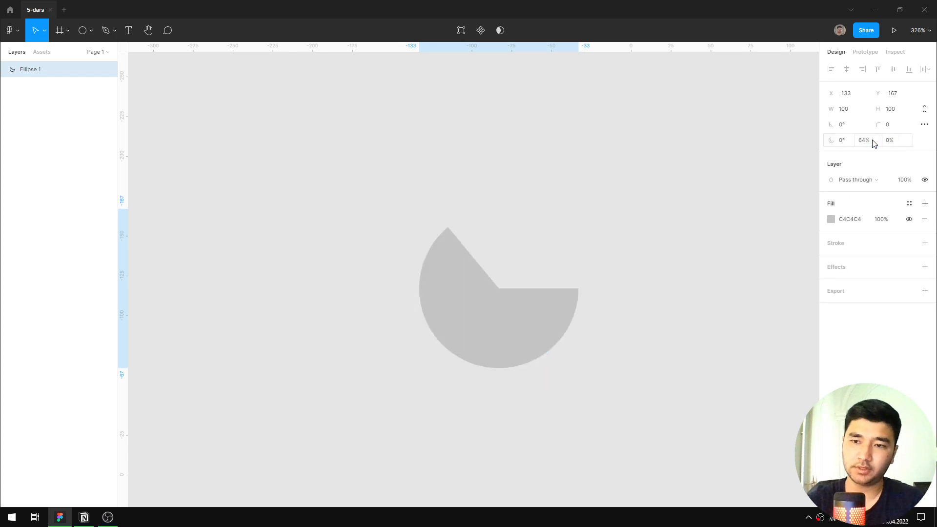
Hollow the arc into a ring segment with a ratio of 80% and widen its sweep to about 86%.
{"action": "scroll", "coordinate": [495, 286], "scroll_direction": "up", "scroll_amount": 3}
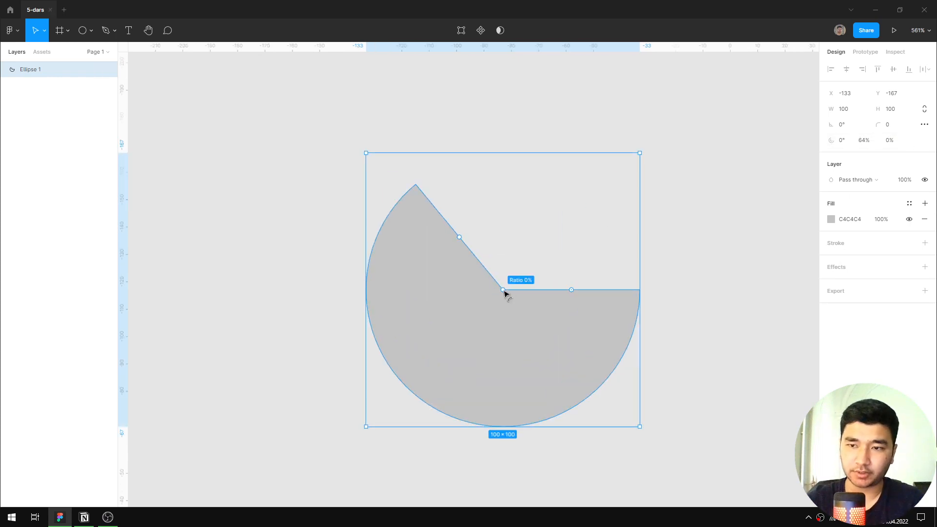
{"action": "left_click", "coordinate": [891, 141]}
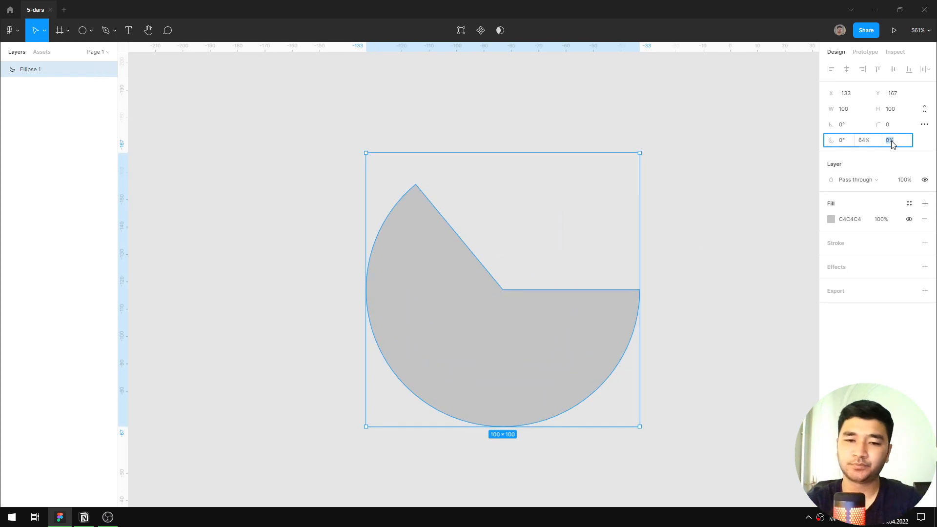
{"action": "key", "text": "shift+Up"}
{"action": "key", "text": "shift+Up"}
{"action": "key", "text": "shift+Up"}
{"action": "key", "text": "shift+Up"}
{"action": "key", "text": "shift+Up"}
{"action": "key", "text": "shift+Up"}
{"action": "key", "text": "shift+Up"}
{"action": "key", "text": "shift+Up"}
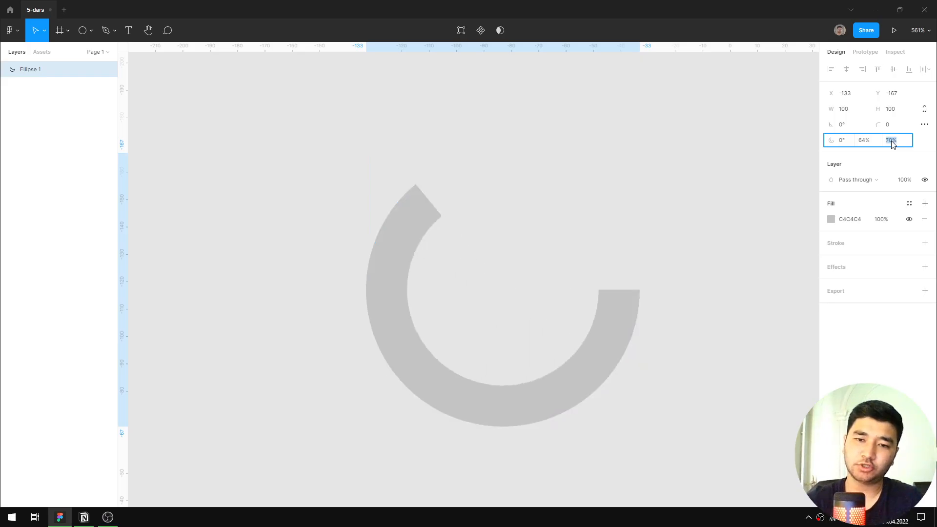
{"action": "key", "text": "shift+Down"}
{"action": "key", "text": "shift+Down"}
{"action": "key", "text": "shift+Up"}
{"action": "key", "text": "shift+Up"}
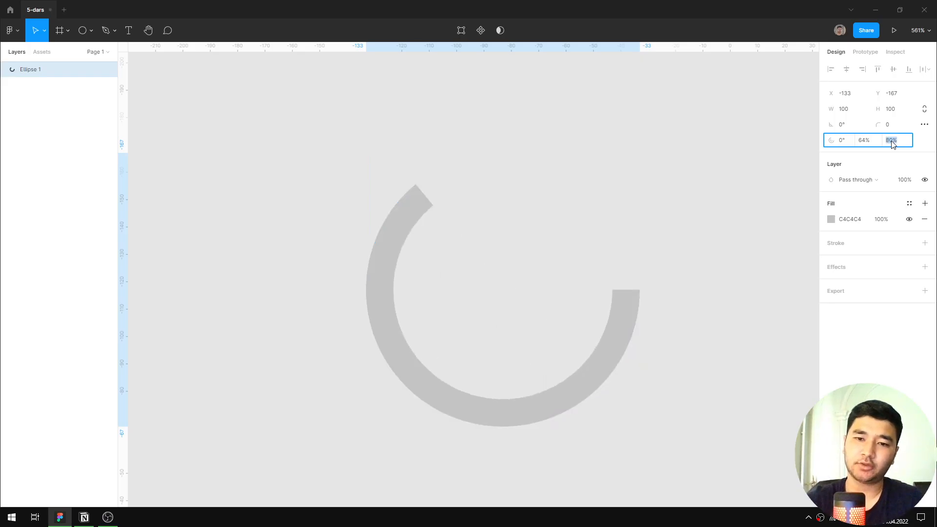
{"action": "key", "text": "Return"}
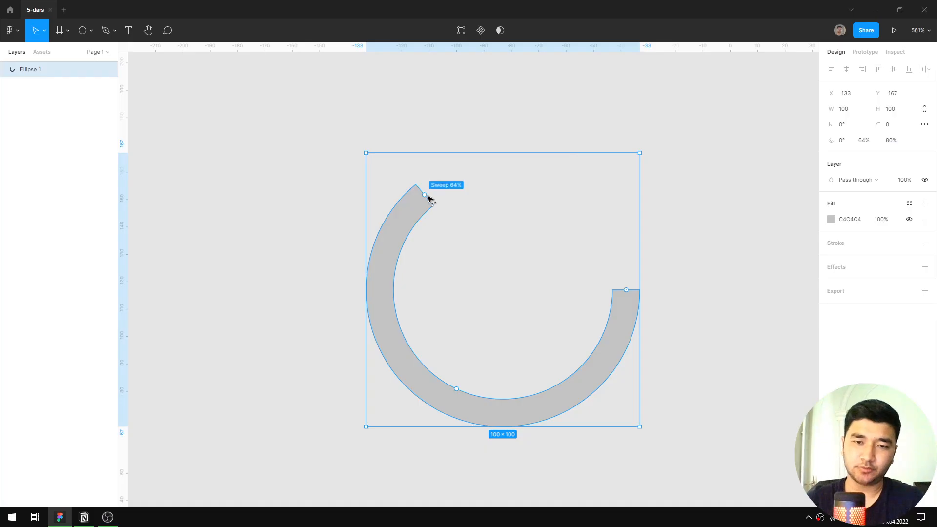
{"action": "left_click_drag", "start_coordinate": [429, 196], "coordinate": [587, 199]}
{"action": "scroll", "coordinate": [666, 190], "scroll_direction": "down", "scroll_amount": 5}
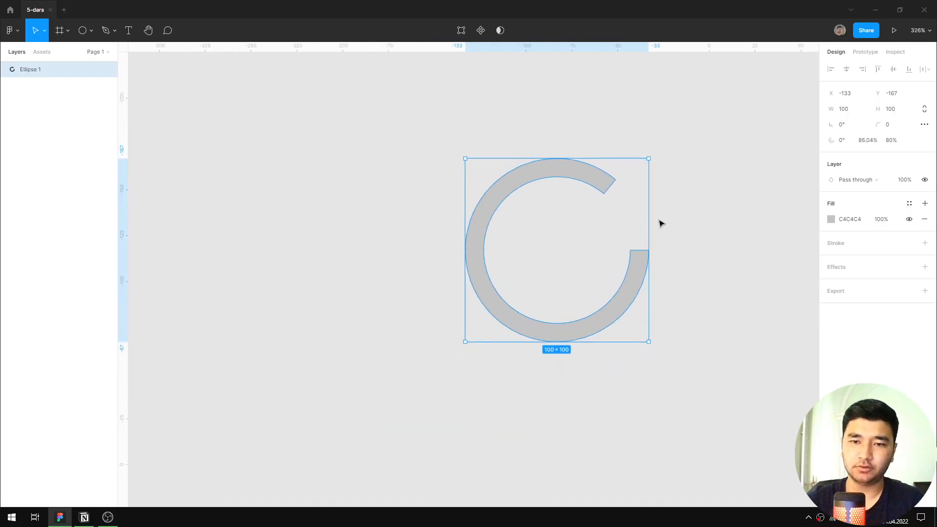
Change the ring segment's fill to the solid purple 6957DA.
{"action": "left_click", "coordinate": [831, 219]}
{"action": "left_click_drag", "start_coordinate": [799, 233], "coordinate": [809, 221]}
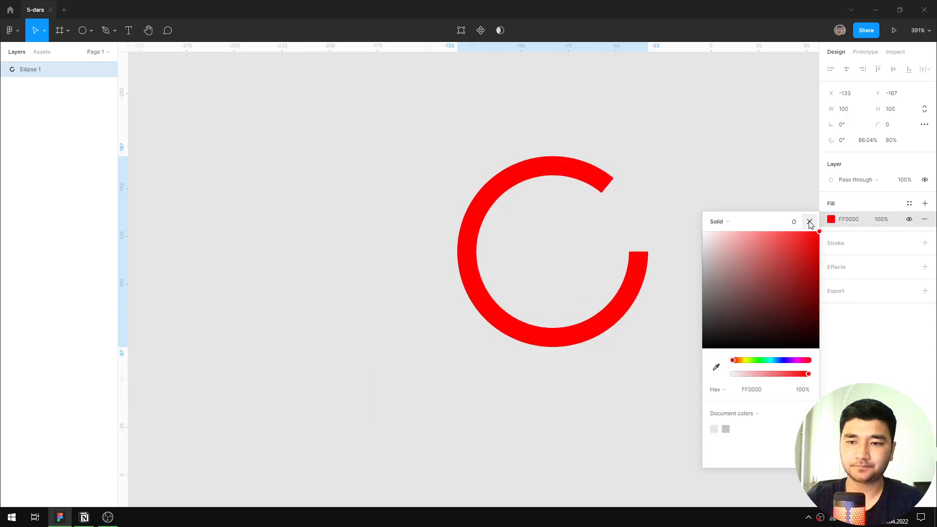
{"action": "left_click", "coordinate": [785, 359]}
{"action": "left_click_drag", "start_coordinate": [805, 278], "coordinate": [771, 248]}
{"action": "left_click", "coordinate": [810, 222]}
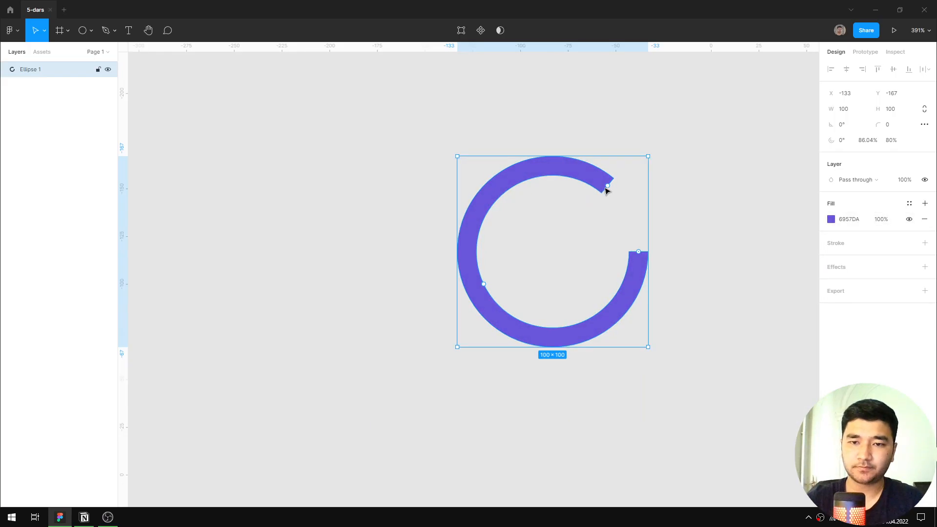
Shorten the purple ring segment on the canvas and set its sweep to exactly 60%.
{"action": "left_click_drag", "start_coordinate": [606, 188], "coordinate": [529, 173]}
{"action": "key", "text": "ctrl+z"}
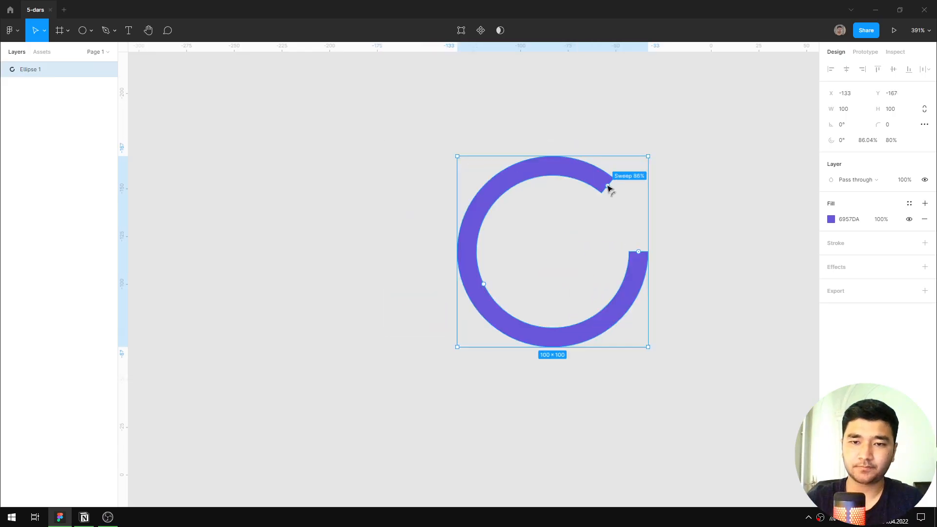
{"action": "left_click_drag", "start_coordinate": [607, 186], "coordinate": [499, 206]}
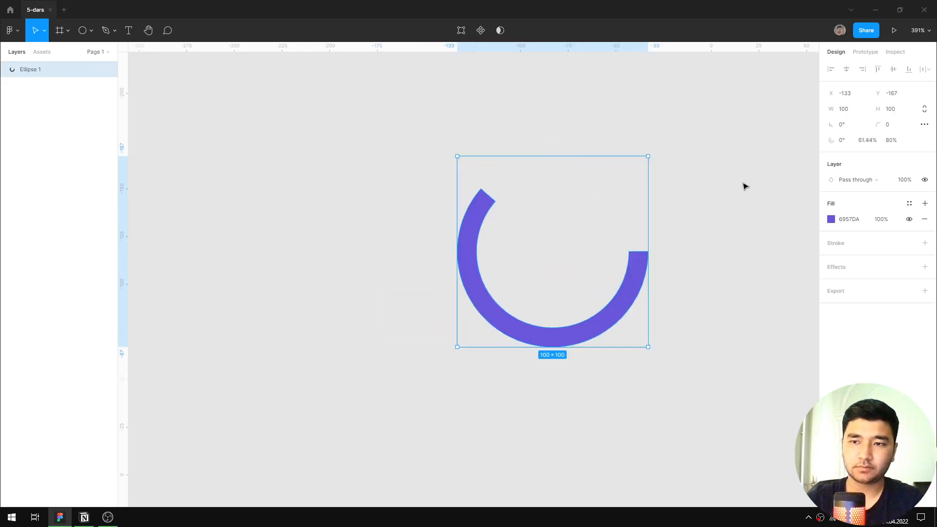
{"action": "left_click", "coordinate": [865, 140]}
{"action": "type", "text": "60"}
{"action": "key", "text": "Return"}
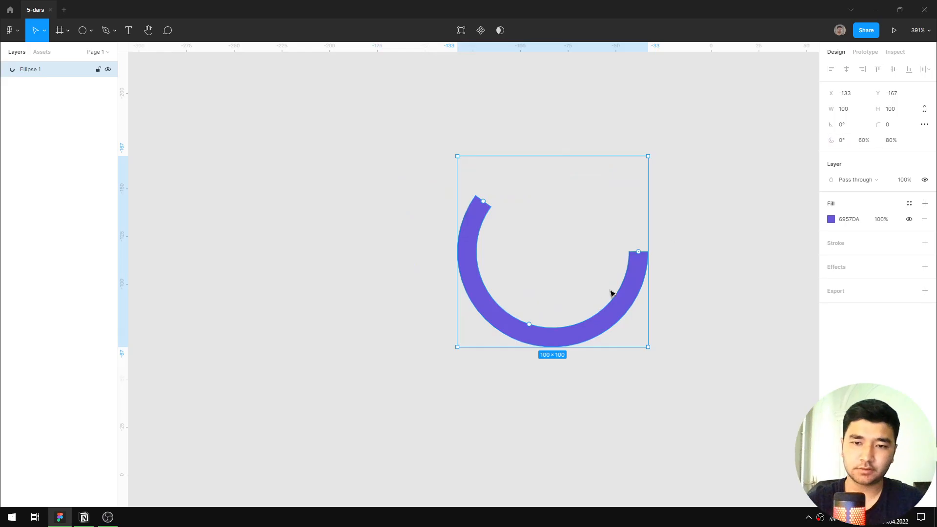
Duplicate the purple ring segment in place and set the copy's sweep to 40%.
{"action": "key", "text": "ctrl+d"}
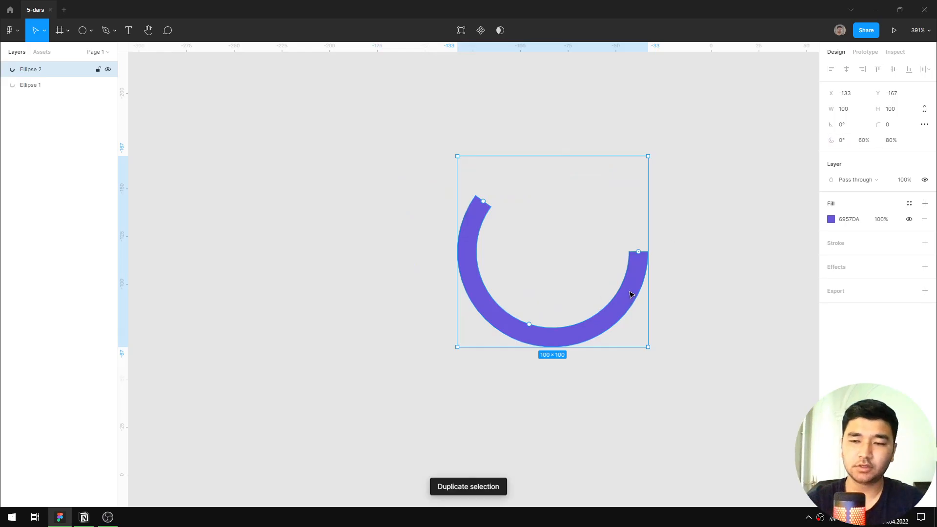
{"action": "left_click", "coordinate": [864, 141]}
{"action": "type", "text": "40"}
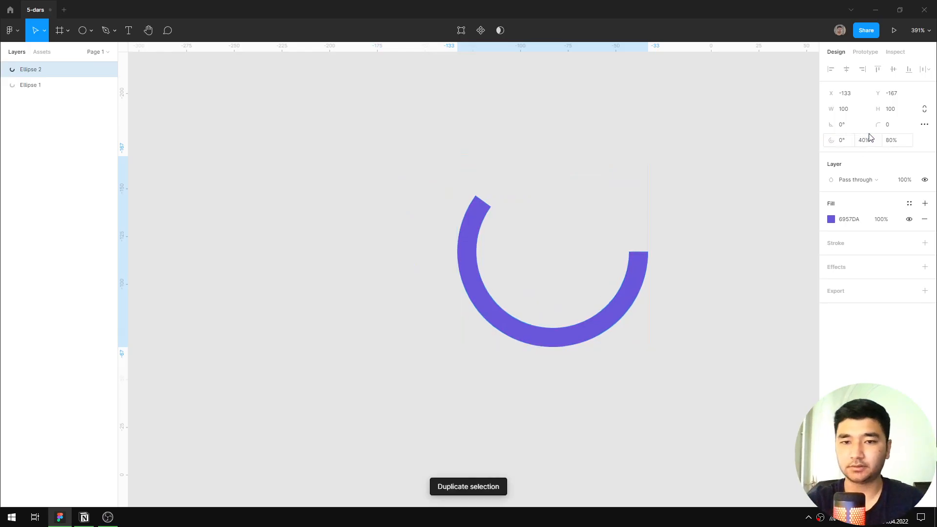
{"action": "key", "text": "Return"}
Recolor the duplicated 40% segment with the solid pink fill DA57BD.
{"action": "left_click", "coordinate": [830, 220]}
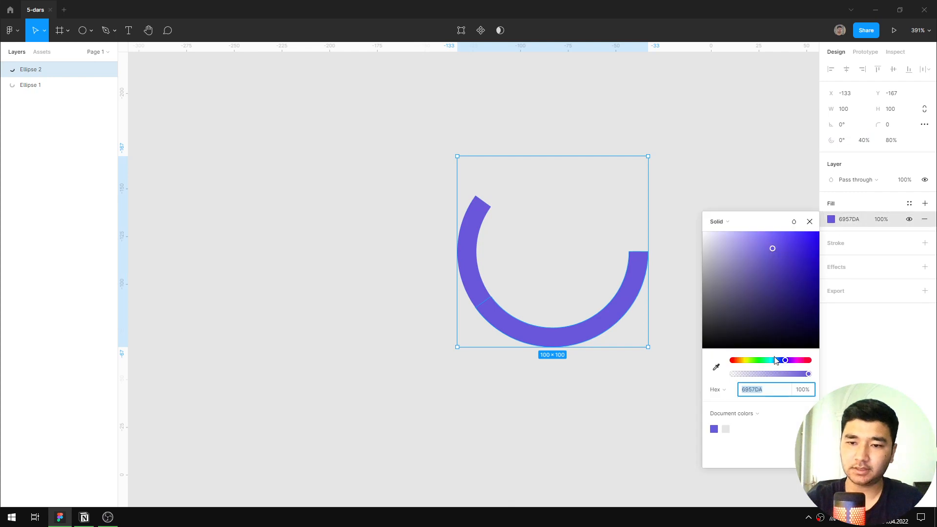
{"action": "left_click_drag", "start_coordinate": [746, 361], "coordinate": [742, 360]}
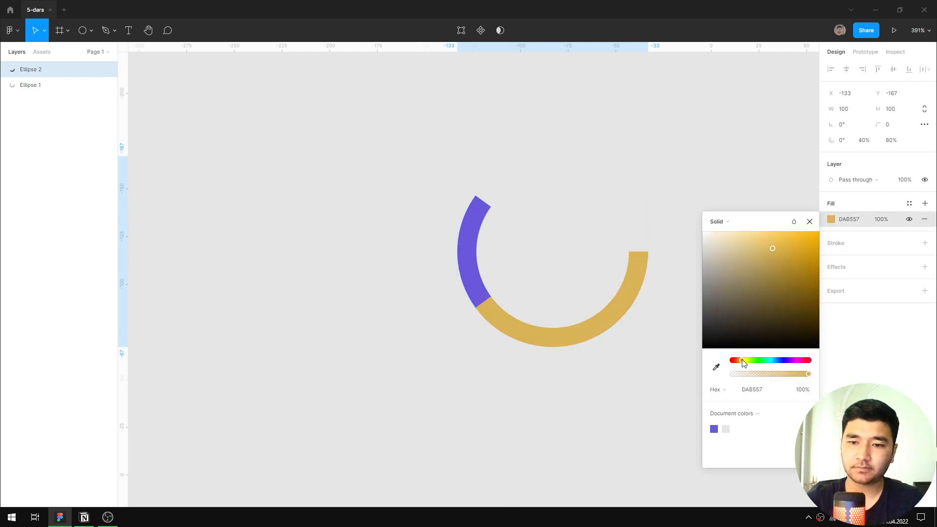
{"action": "left_click", "coordinate": [799, 361]}
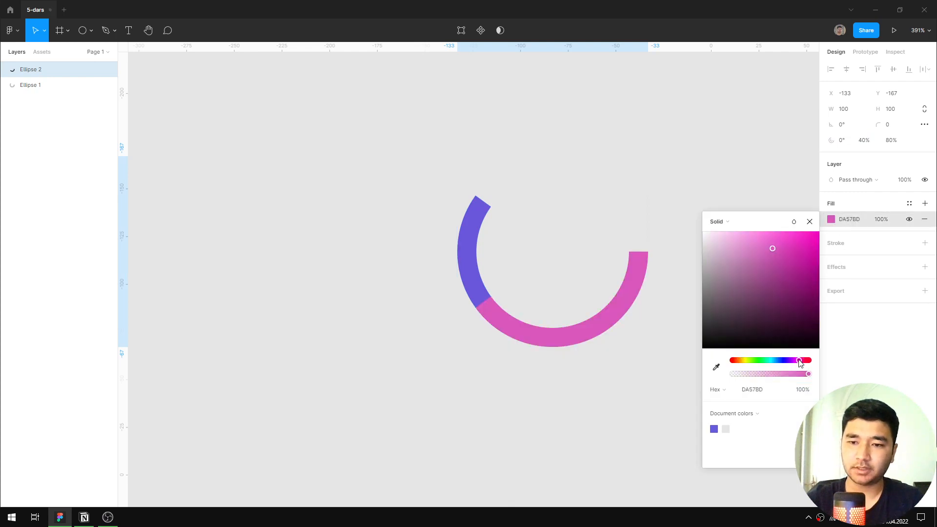
{"action": "left_click", "coordinate": [809, 222]}
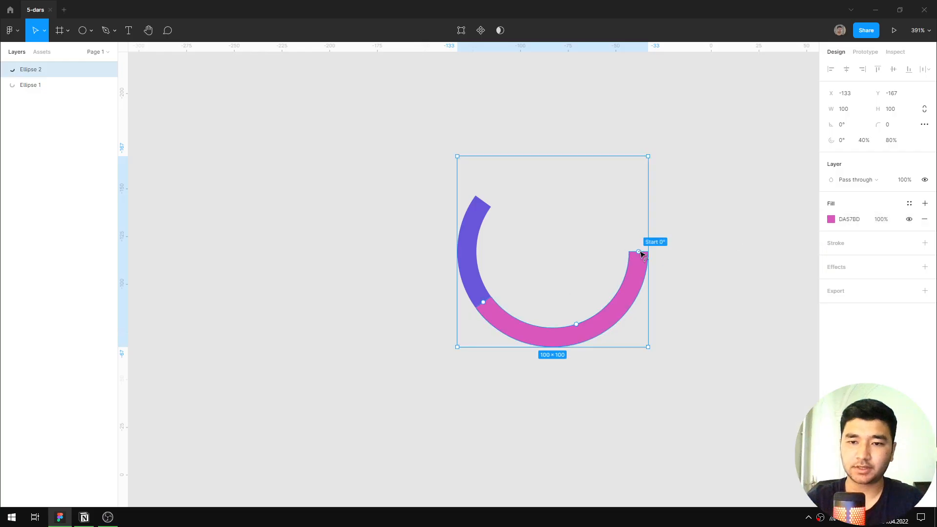
Rotate the pink segment to a start angle of -144° so it meets the purple segment and closes the ring.
{"action": "left_click_drag", "start_coordinate": [642, 255], "coordinate": [490, 211]}
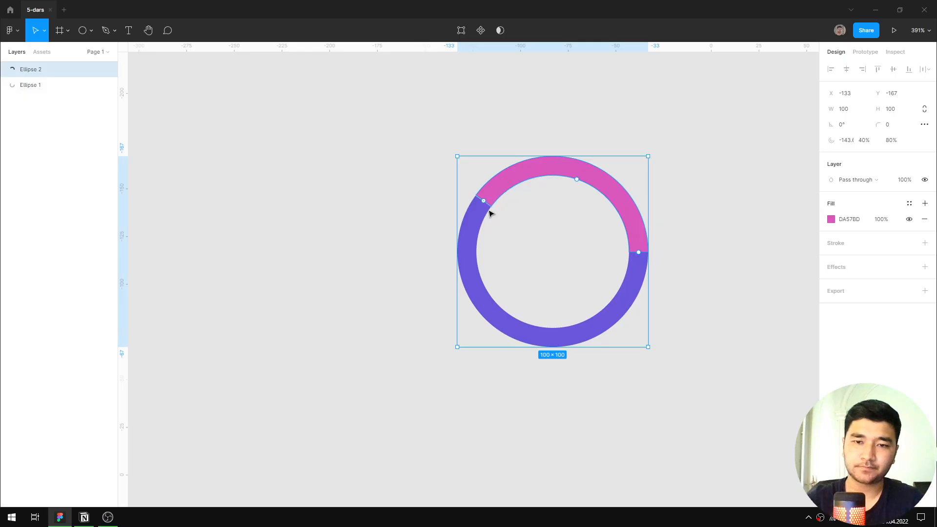
{"action": "scroll", "coordinate": [488, 207], "scroll_direction": "up", "scroll_amount": 5}
{"action": "scroll", "coordinate": [485, 200], "scroll_direction": "up", "scroll_amount": 7}
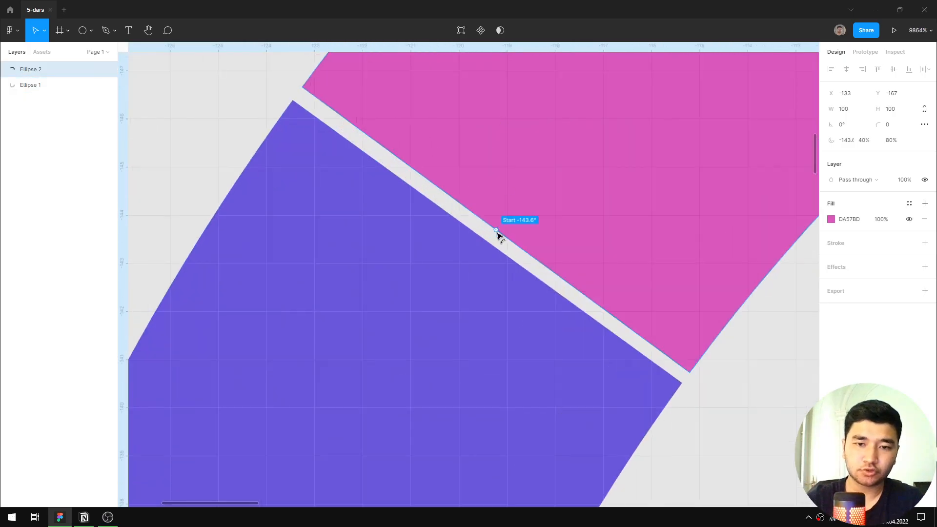
{"action": "left_click_drag", "start_coordinate": [495, 236], "coordinate": [491, 245]}
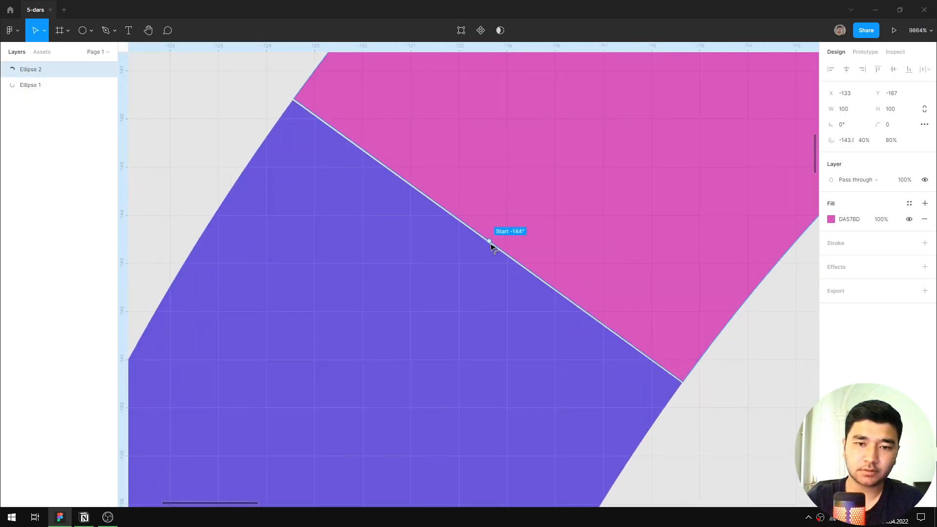
{"action": "scroll", "coordinate": [490, 245], "scroll_direction": "down", "scroll_amount": 12}
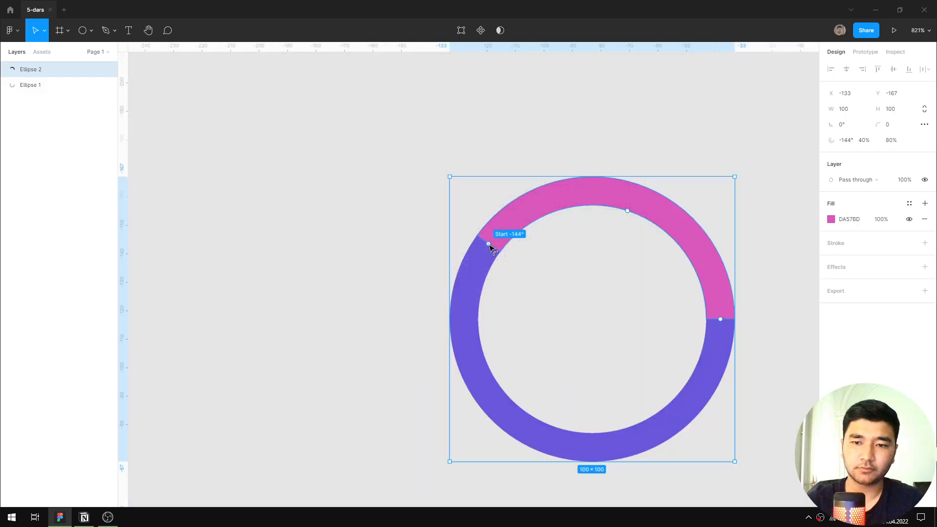
Shrink the center hole of the purple and pink segments to match, with the pink ratio at about 8.6%, and deselect them.
{"action": "left_click", "coordinate": [700, 232]}
{"action": "scroll", "coordinate": [619, 313], "scroll_direction": "up", "scroll_amount": 3}
{"action": "left_click", "coordinate": [619, 314]}
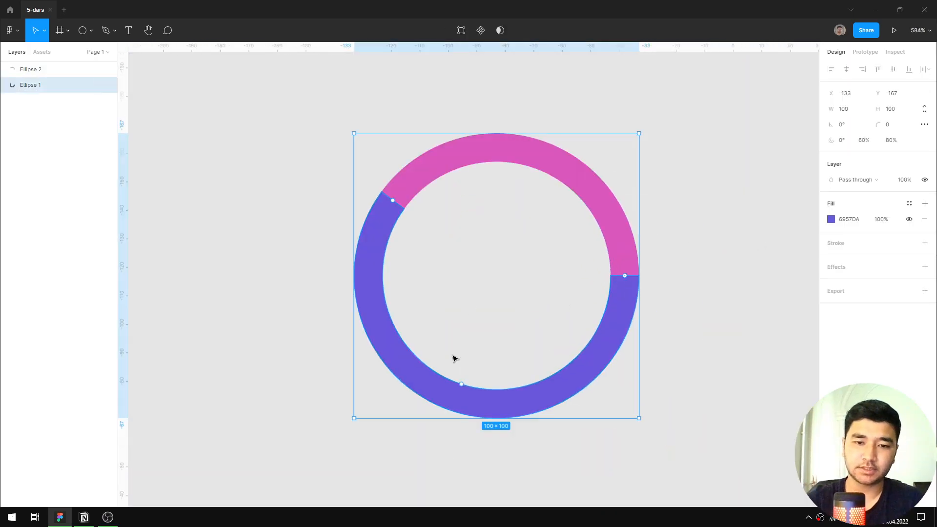
{"action": "left_click_drag", "start_coordinate": [461, 384], "coordinate": [490, 272]}
{"action": "left_click", "coordinate": [531, 163]}
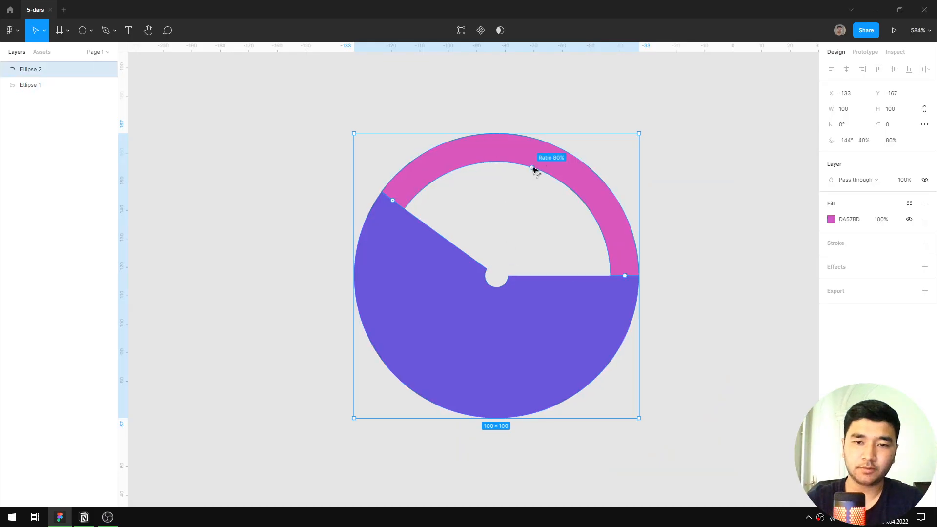
{"action": "left_click_drag", "start_coordinate": [534, 169], "coordinate": [508, 270]}
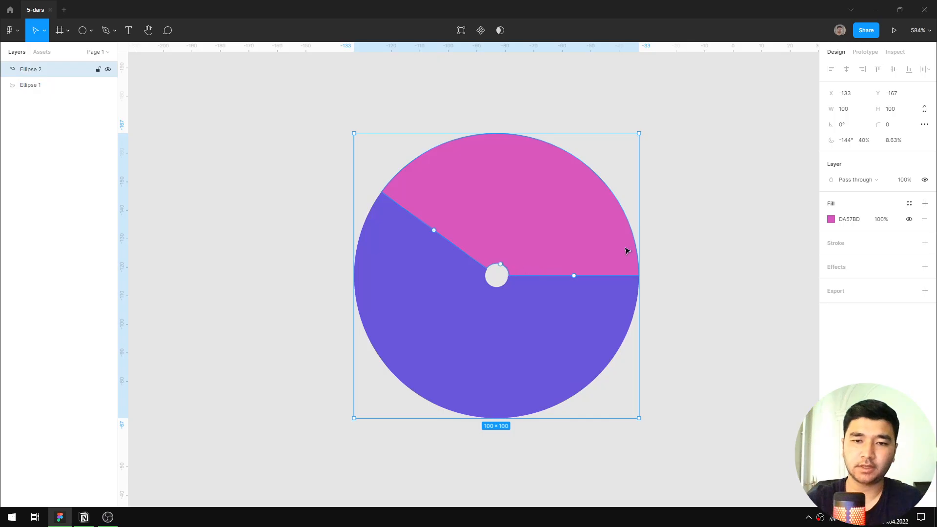
{"action": "scroll", "coordinate": [635, 243], "scroll_direction": "down", "scroll_amount": 2}
{"action": "left_click", "coordinate": [681, 234]}
{"action": "scroll", "coordinate": [686, 199], "scroll_direction": "up", "scroll_amount": 3}
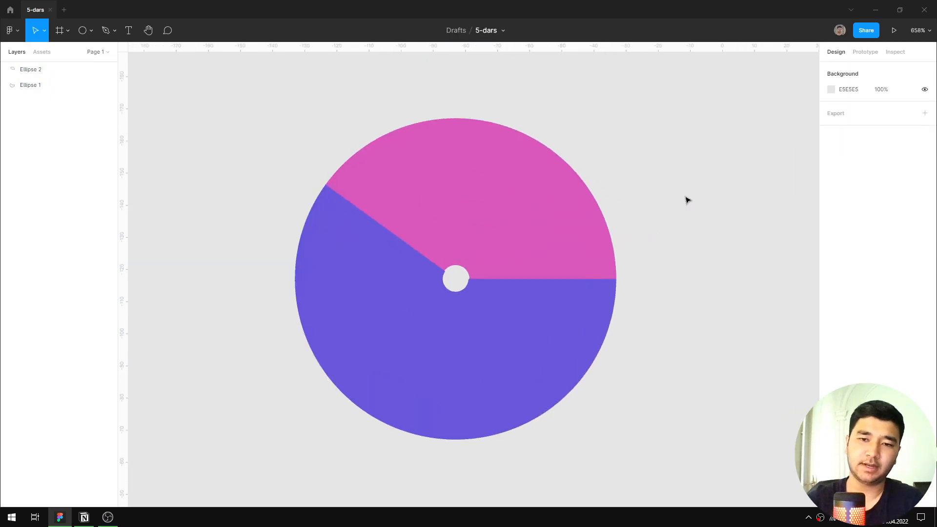
Delete both chart segments to leave the canvas empty.
{"action": "left_click_drag", "start_coordinate": [702, 141], "coordinate": [335, 382]}
{"action": "scroll", "coordinate": [608, 275], "scroll_direction": "down", "scroll_amount": 3}
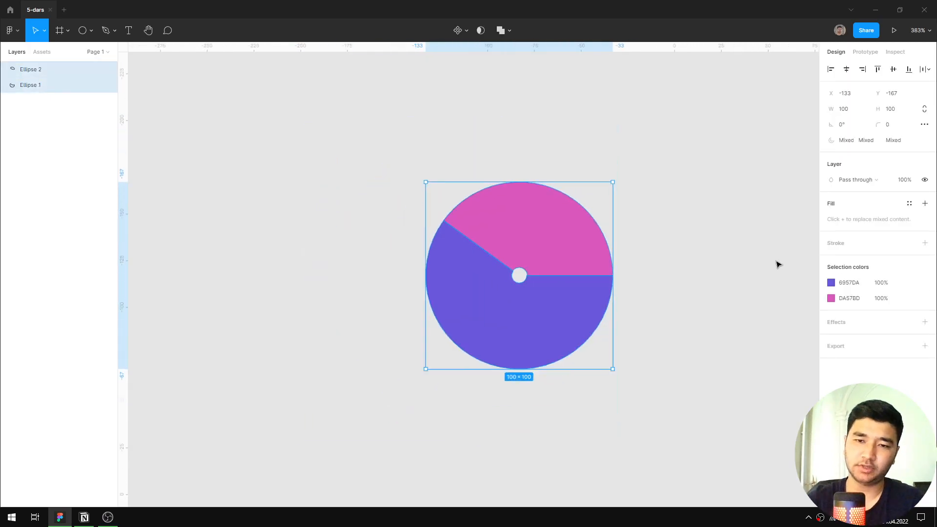
{"action": "left_click", "coordinate": [735, 234]}
{"action": "left_click_drag", "start_coordinate": [734, 234], "coordinate": [448, 393]}
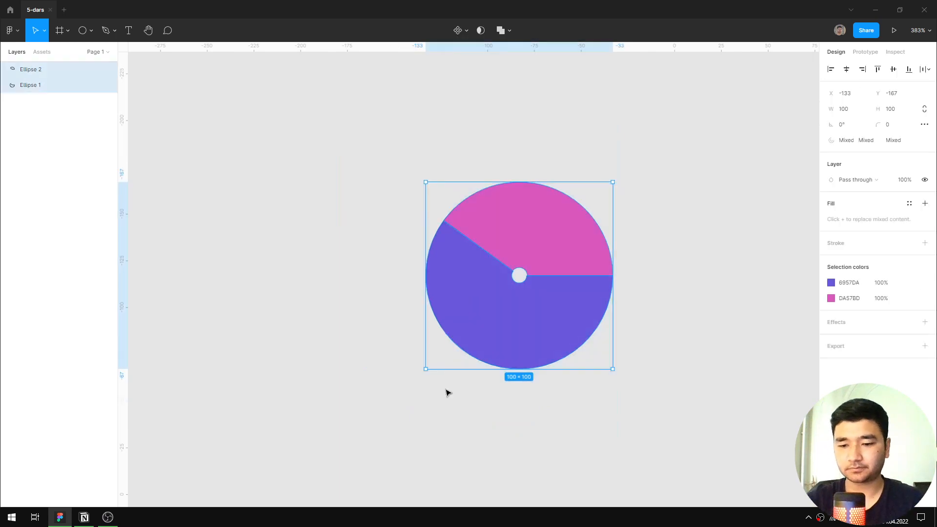
{"action": "key", "text": "Delete"}
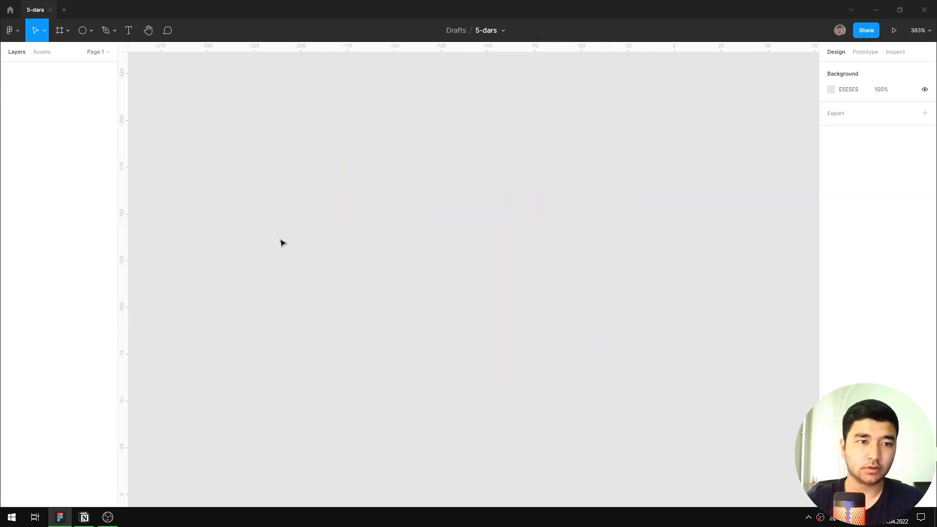
Draw a triangle about 121 × 121 in the middle of the canvas with the Polygon tool.
{"action": "left_click", "coordinate": [91, 31]}
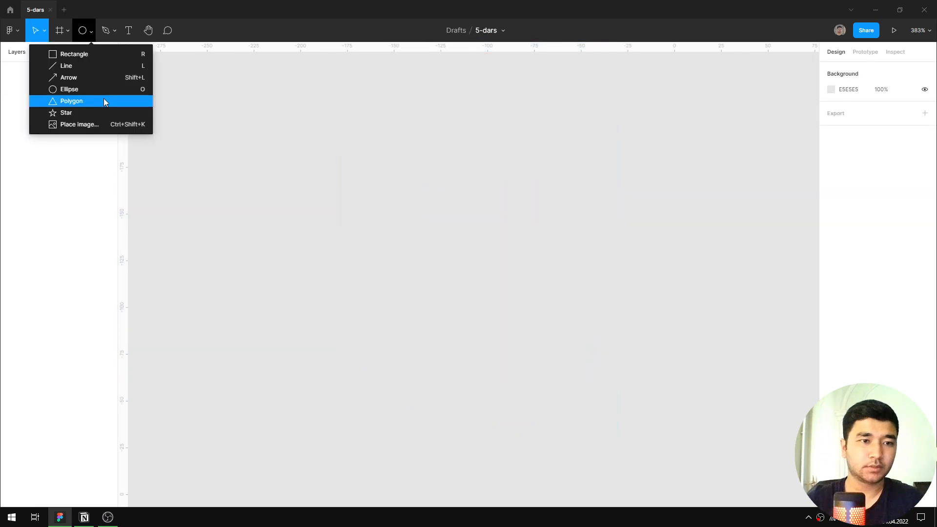
{"action": "left_click", "coordinate": [72, 101]}
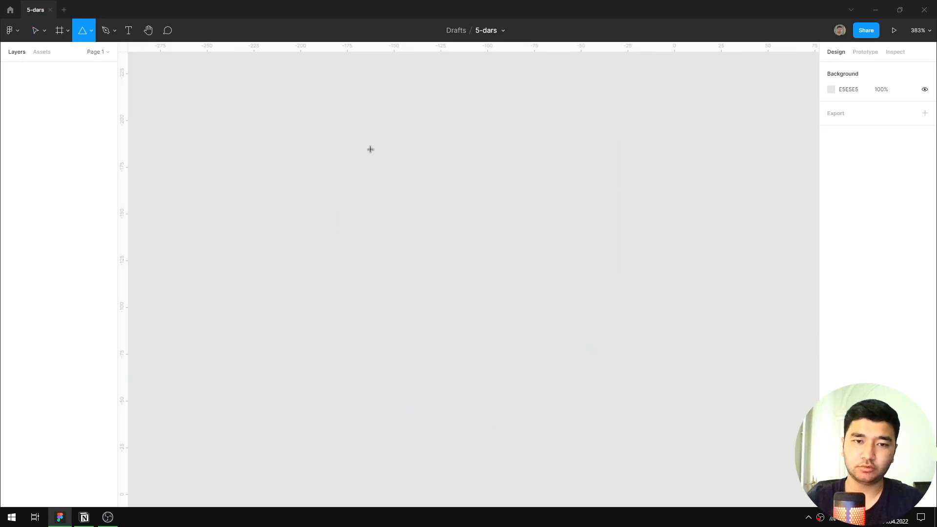
{"action": "left_click_drag", "start_coordinate": [373, 150], "coordinate": [599, 350]}
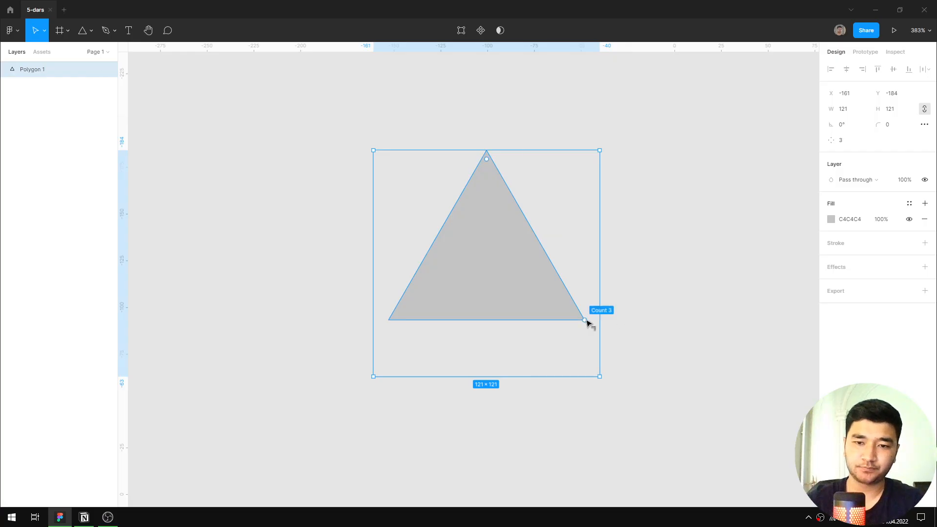
{"action": "left_click_drag", "start_coordinate": [488, 163], "coordinate": [478, 122]}
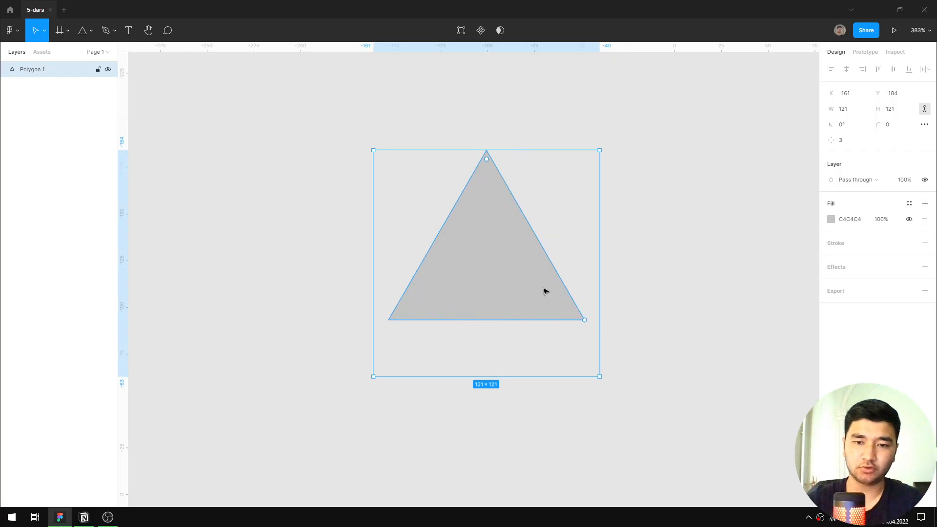
Undo the accidental move of the triangle and raise its vertex count to 12.
{"action": "left_click_drag", "start_coordinate": [587, 319], "coordinate": [588, 241]}
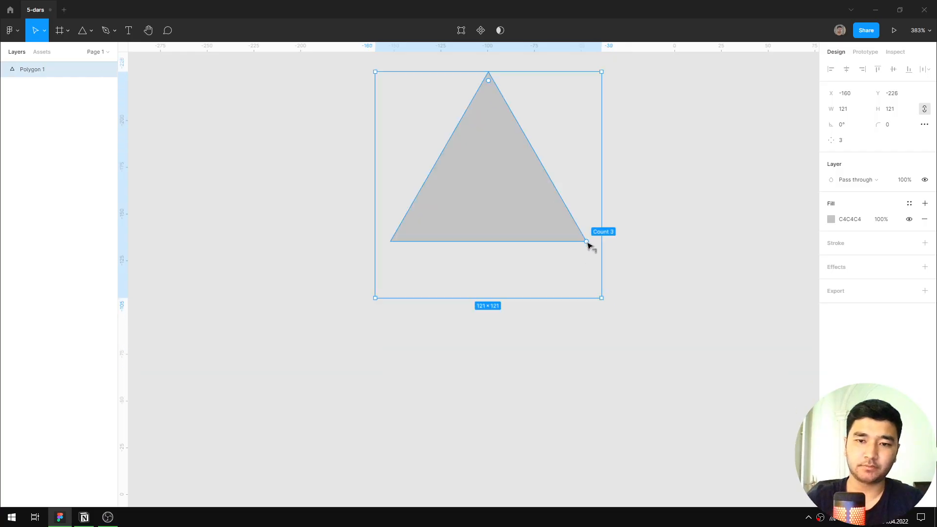
{"action": "key", "text": "ctrl+z"}
{"action": "left_click_drag", "start_coordinate": [586, 318], "coordinate": [546, 174]}
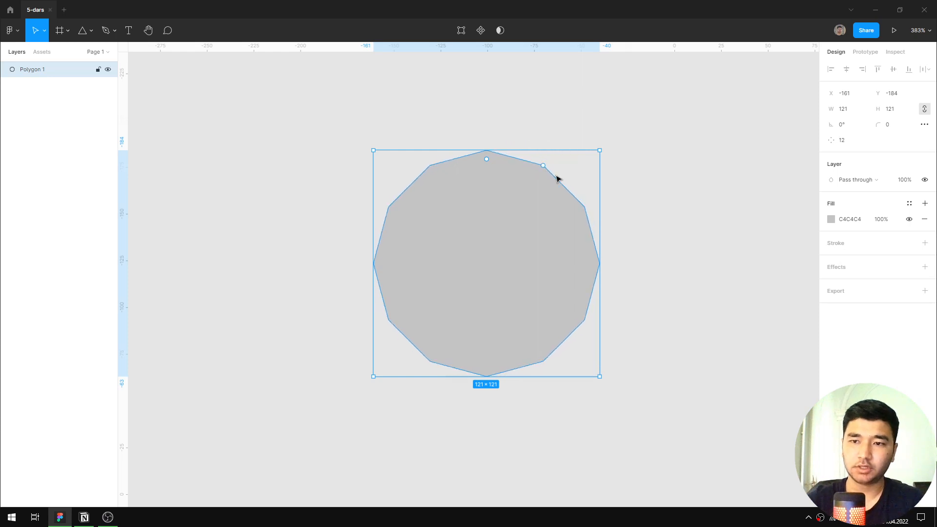
Set the 12-sided polygon's height to 1000 with proportions constrained so it scales uniformly.
{"action": "left_click", "coordinate": [904, 112]}
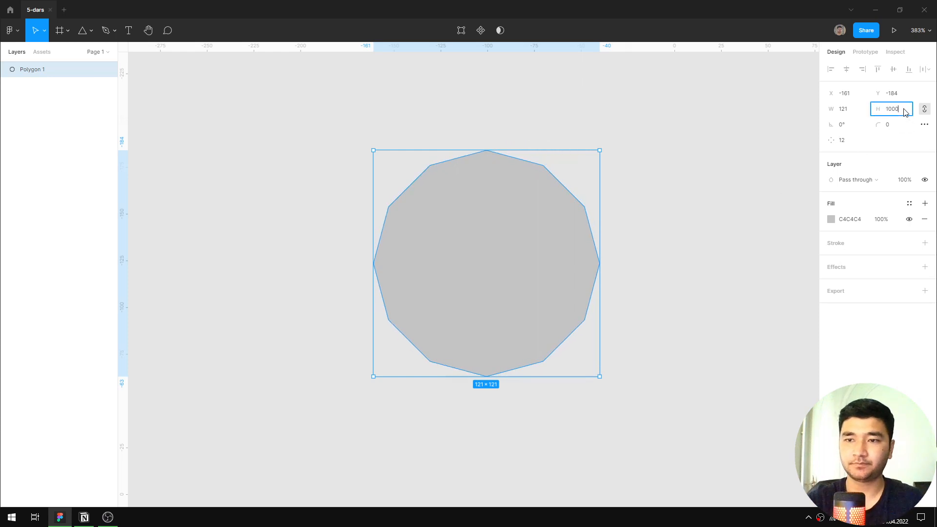
{"action": "key", "text": "Return"}
{"action": "scroll", "coordinate": [341, 299], "scroll_direction": "down", "scroll_amount": 10}
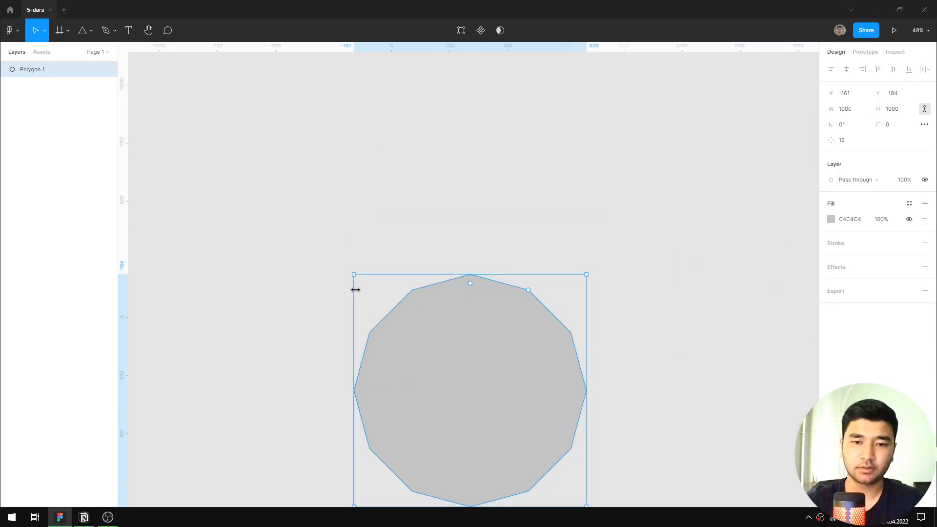
Raise the polygon's vertex count to 60 and inspect its straight edge segments up close.
{"action": "left_click_drag", "start_coordinate": [518, 330], "coordinate": [534, 284]}
{"action": "left_click_drag", "start_coordinate": [547, 243], "coordinate": [498, 231]}
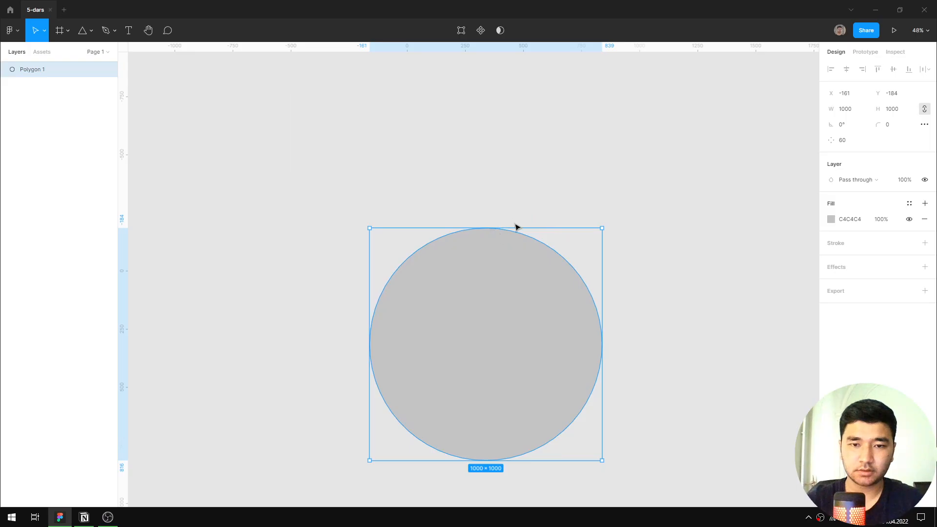
{"action": "scroll", "coordinate": [517, 226], "scroll_direction": "up", "scroll_amount": 5}
{"action": "scroll", "coordinate": [483, 248], "scroll_direction": "up", "scroll_amount": 5}
{"action": "scroll", "coordinate": [343, 211], "scroll_direction": "up", "scroll_amount": 3}
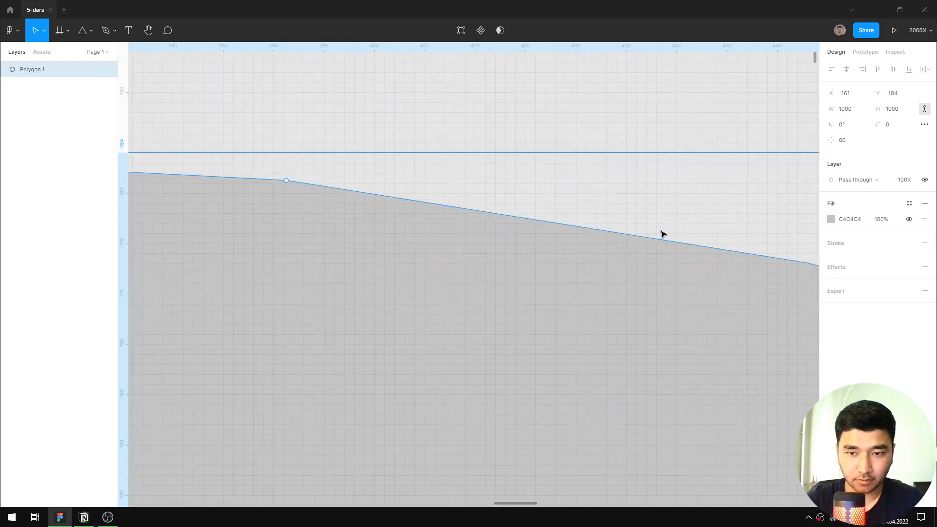
{"action": "scroll", "coordinate": [653, 229], "scroll_direction": "up", "scroll_amount": 3}
{"action": "scroll", "coordinate": [654, 229], "scroll_direction": "down", "scroll_amount": 10}
Change the 60-sided polygon's fill color to 000000.
{"action": "left_click", "coordinate": [845, 224]}
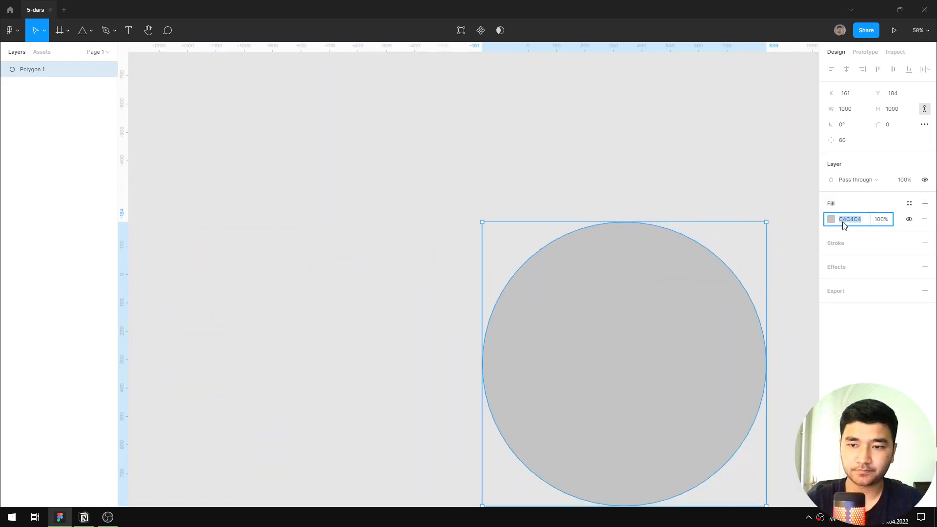
{"action": "type", "text": "000000"}
{"action": "key", "text": "Return"}
Reduce the black polygon's vertex count to 8 and round its corners to a radius of 114.
{"action": "left_click_drag", "start_coordinate": [669, 260], "coordinate": [613, 212]}
{"action": "left_click_drag", "start_coordinate": [676, 246], "coordinate": [686, 206]}
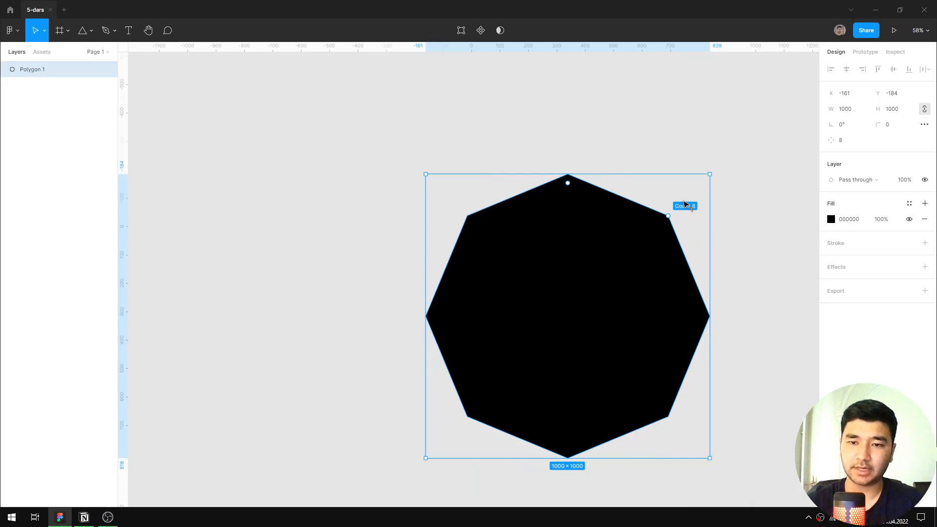
{"action": "scroll", "coordinate": [678, 248], "scroll_direction": "down", "scroll_amount": 1}
{"action": "left_click_drag", "start_coordinate": [622, 304], "coordinate": [588, 254]}
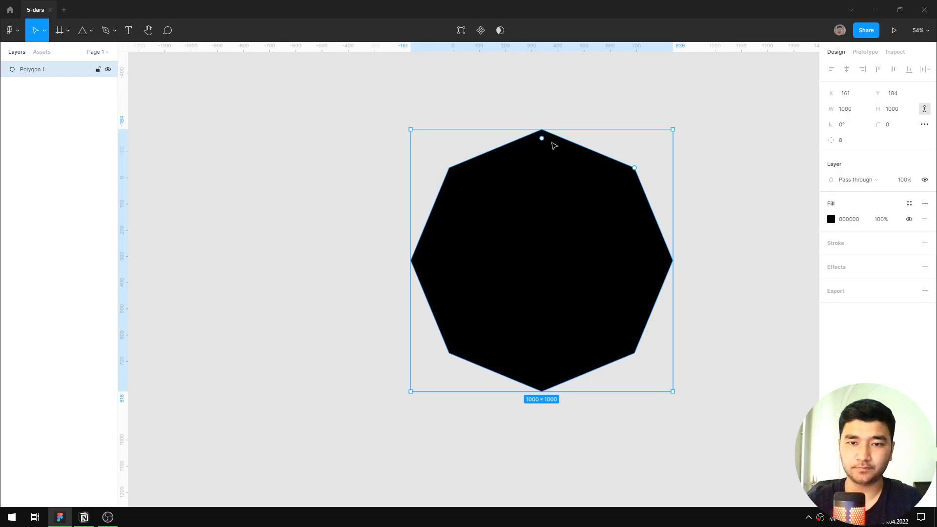
{"action": "left_click_drag", "start_coordinate": [543, 141], "coordinate": [547, 166]}
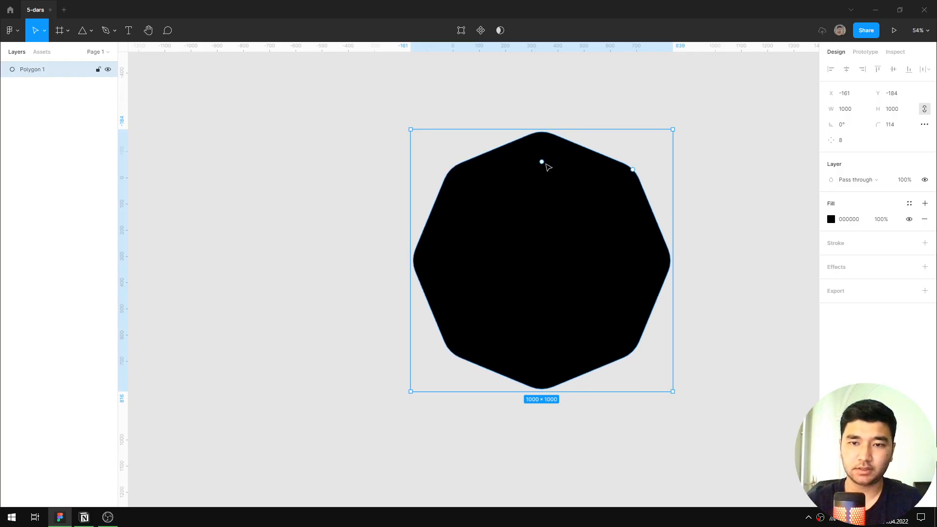
{"action": "left_click", "coordinate": [700, 190]}
{"action": "left_click", "coordinate": [529, 195]}
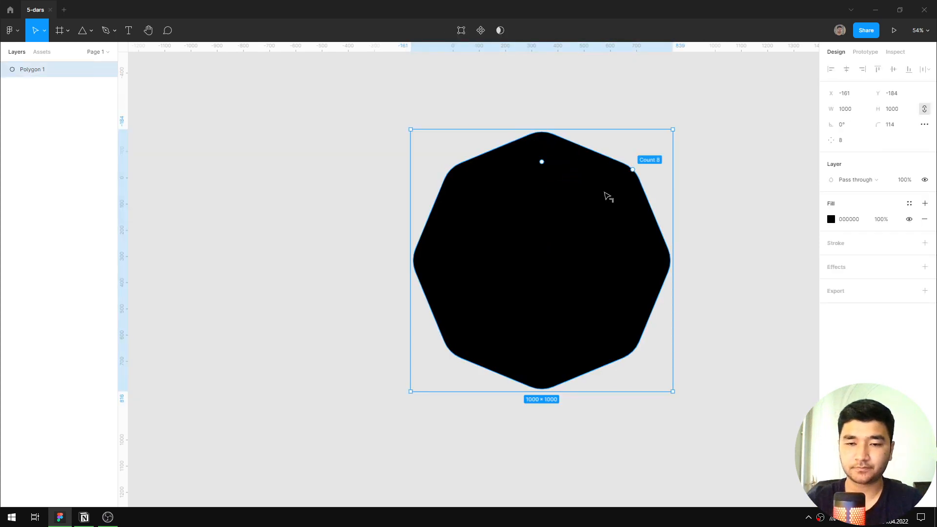
Enter vector editing on the rounded octagon and move its upper-right vertex inward to about X 531, Y 410.5.
{"action": "scroll", "coordinate": [722, 203], "scroll_direction": "down", "scroll_amount": 3}
{"action": "scroll", "coordinate": [709, 205], "scroll_direction": "right", "scroll_amount": 2}
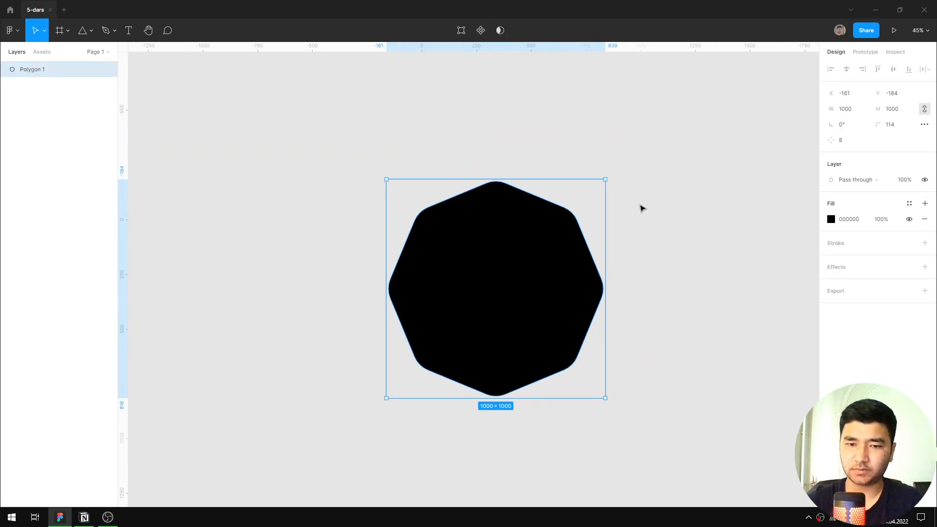
{"action": "left_click", "coordinate": [707, 244]}
{"action": "scroll", "coordinate": [635, 255], "scroll_direction": "down", "scroll_amount": 3}
{"action": "scroll", "coordinate": [592, 263], "scroll_direction": "up", "scroll_amount": 4}
{"action": "left_click", "coordinate": [598, 248]}
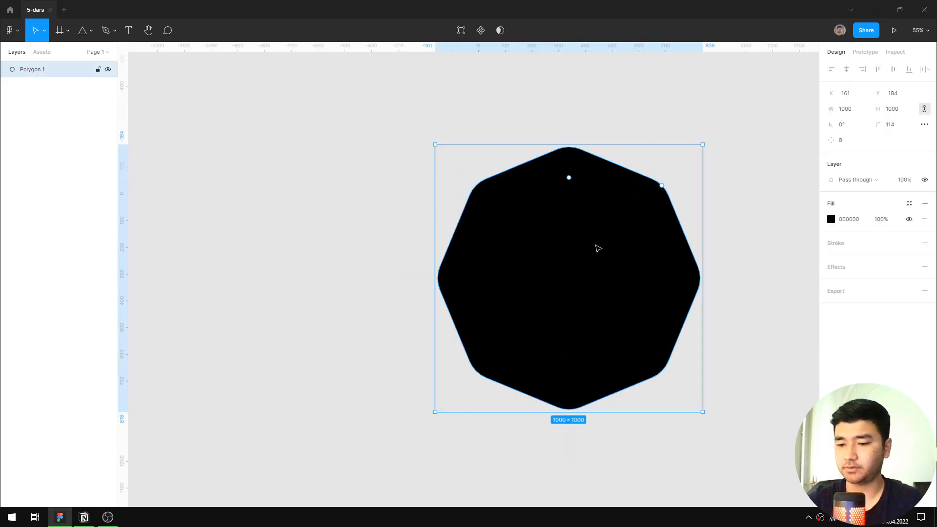
{"action": "double_click", "coordinate": [598, 248]}
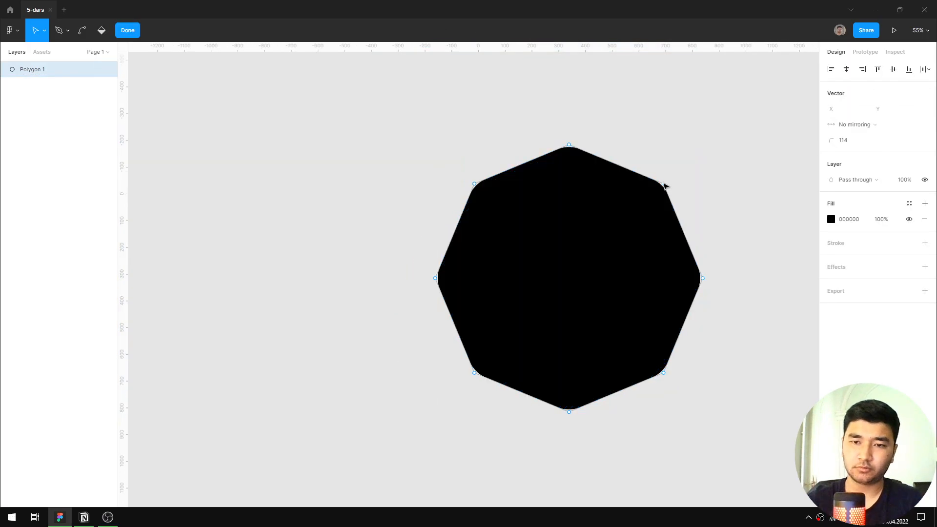
{"action": "left_click_drag", "start_coordinate": [663, 184], "coordinate": [596, 304]}
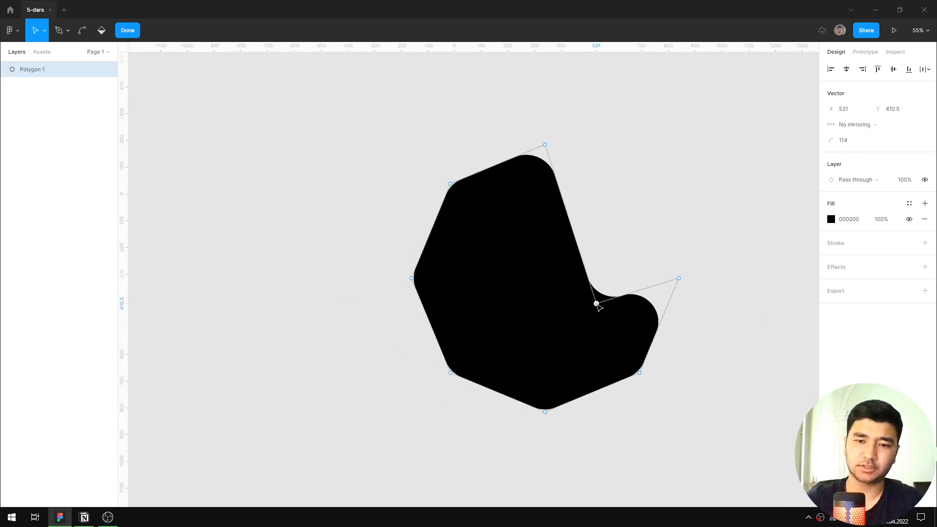
Leave vector editing and delete the deformed polygon from the canvas.
{"action": "key", "text": "Escape"}
{"action": "key", "text": "Delete"}
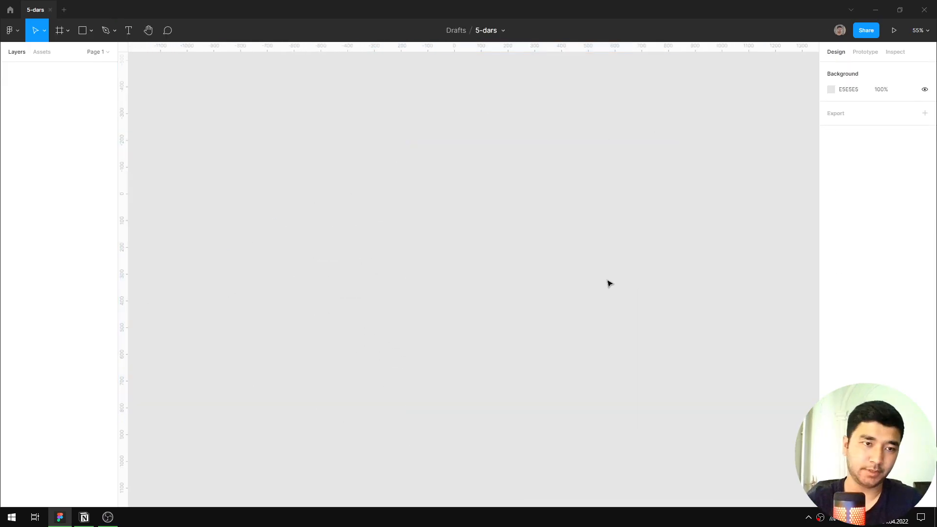
Draw a five-pointed star about 773 × 773 with the Star tool.
{"action": "left_click", "coordinate": [91, 30]}
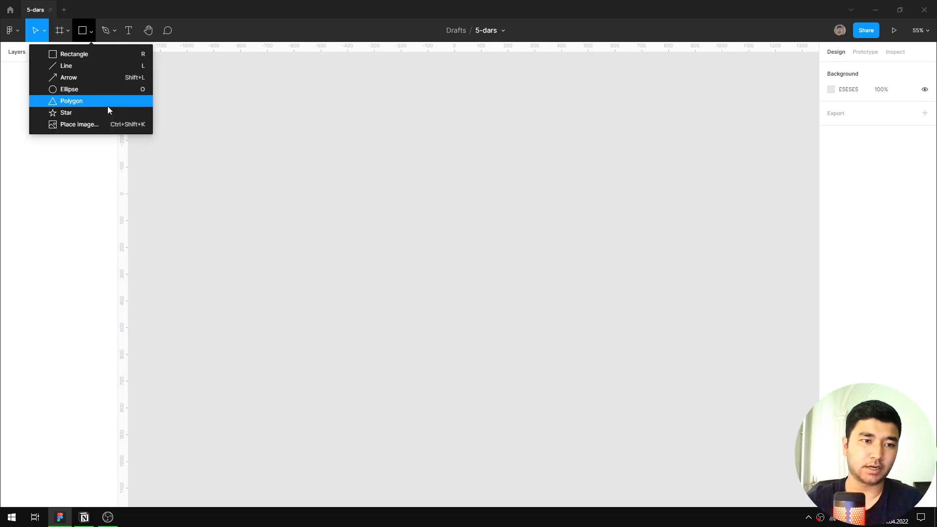
{"action": "left_click", "coordinate": [107, 112]}
{"action": "left_click_drag", "start_coordinate": [449, 184], "coordinate": [654, 367]}
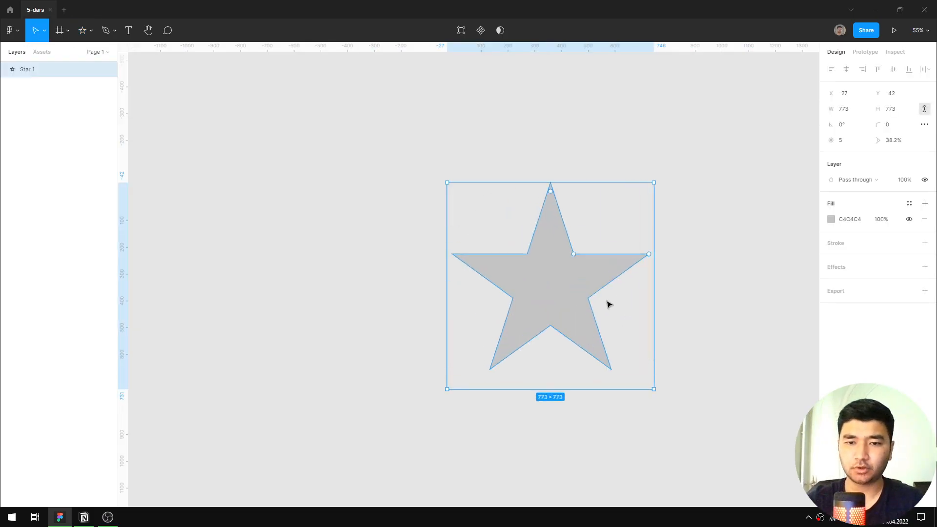
Raise the star's point count to 60, shrink its inner ratio to 3%, and deselect it.
{"action": "left_click_drag", "start_coordinate": [595, 303], "coordinate": [546, 276]}
{"action": "scroll", "coordinate": [540, 265], "scroll_direction": "up", "scroll_amount": 1}
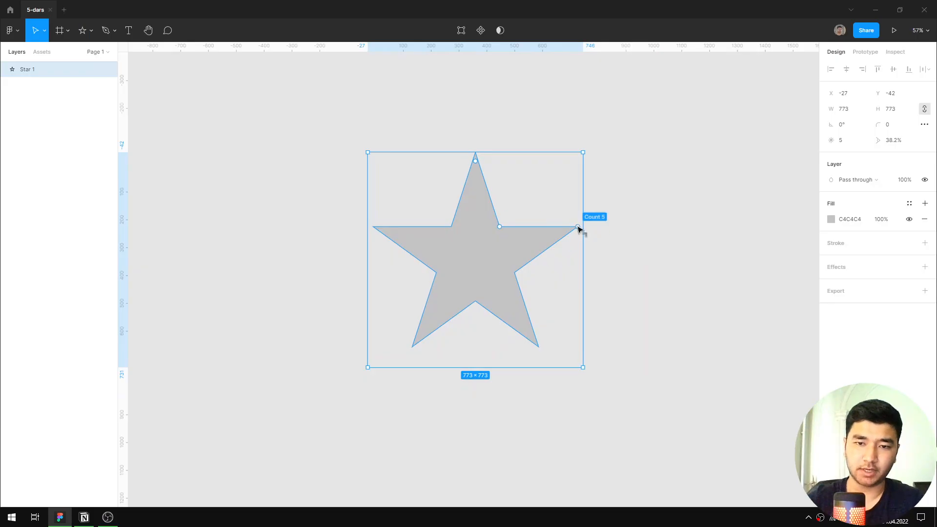
{"action": "left_click_drag", "start_coordinate": [580, 226], "coordinate": [482, 162]}
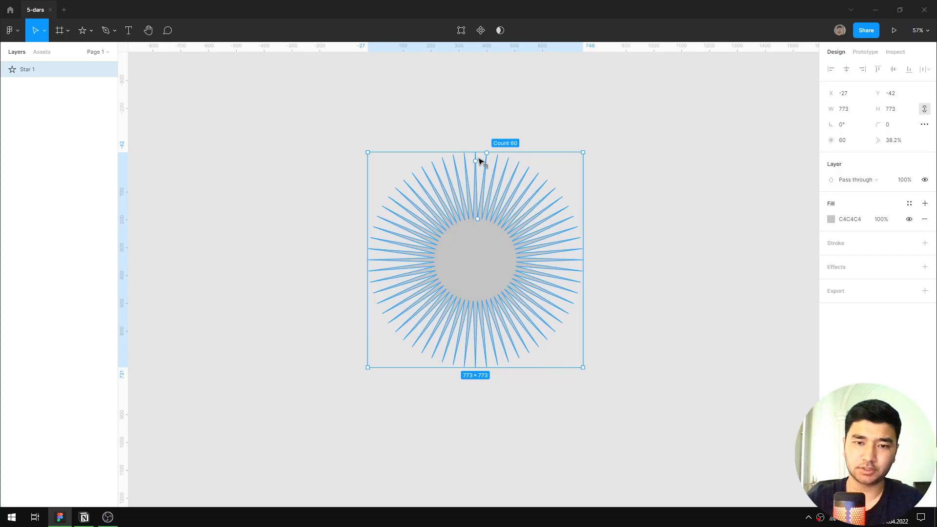
{"action": "left_click_drag", "start_coordinate": [478, 217], "coordinate": [477, 260]}
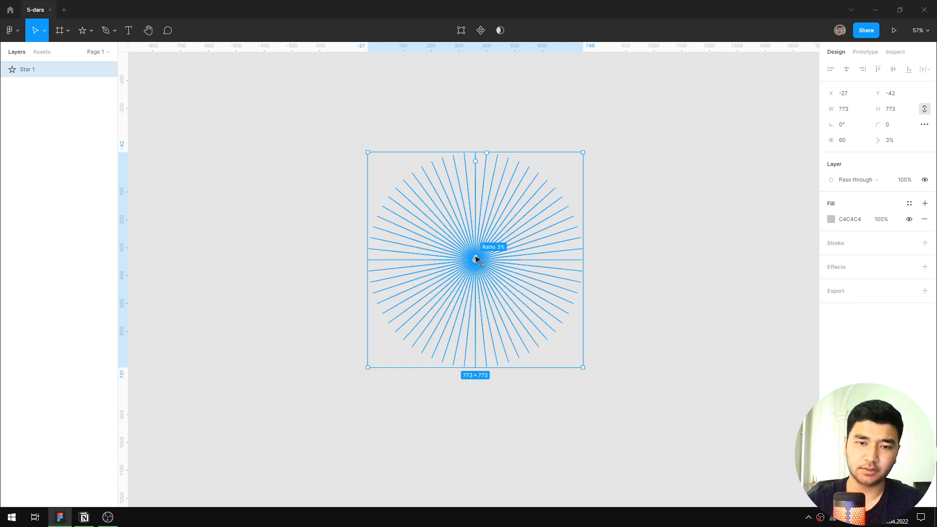
{"action": "left_click", "coordinate": [709, 221]}
Recolor the 60-point star with the solid dark blue fill 2D307B.
{"action": "left_click", "coordinate": [504, 268]}
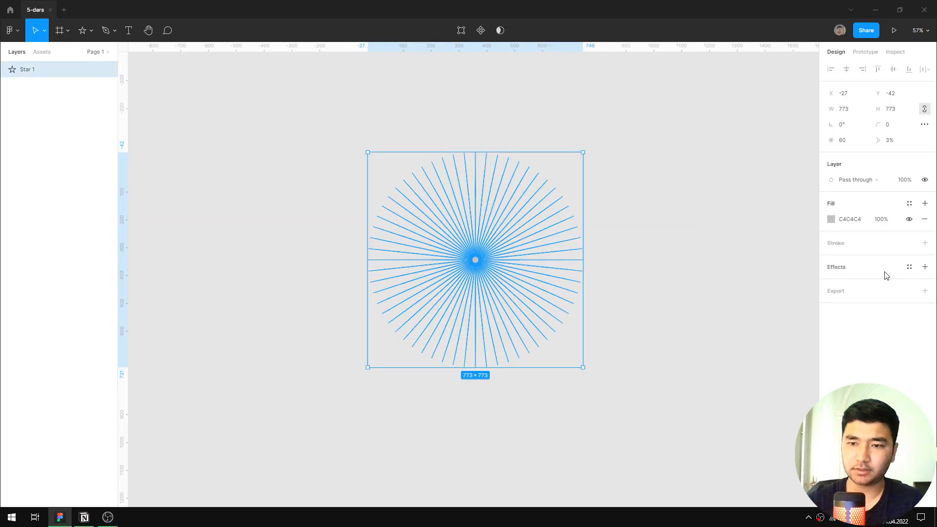
{"action": "left_click", "coordinate": [844, 222]}
{"action": "left_click", "coordinate": [826, 220]}
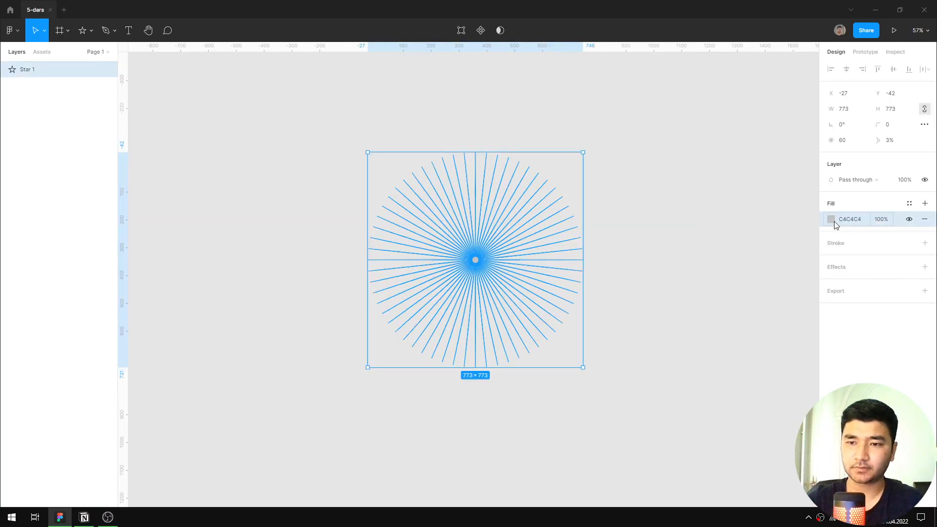
{"action": "left_click", "coordinate": [832, 220]}
{"action": "left_click", "coordinate": [783, 360]}
{"action": "left_click", "coordinate": [776, 293]}
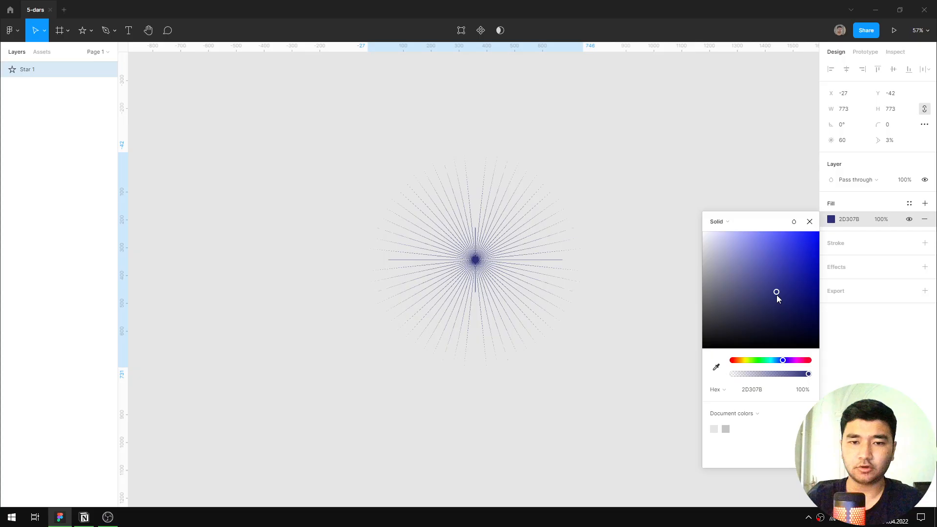
{"action": "left_click", "coordinate": [809, 222]}
Inspect the star's center up close, enlarge its inner ratio to about 44%, and deselect it.
{"action": "scroll", "coordinate": [504, 257], "scroll_direction": "up", "scroll_amount": 10}
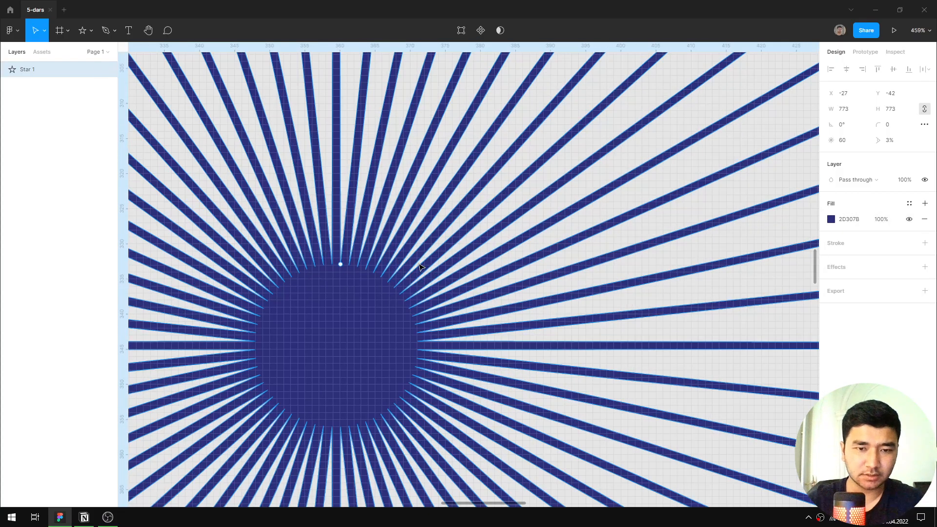
{"action": "scroll", "coordinate": [419, 267], "scroll_direction": "up", "scroll_amount": 3}
{"action": "scroll", "coordinate": [399, 293], "scroll_direction": "down", "scroll_amount": 12}
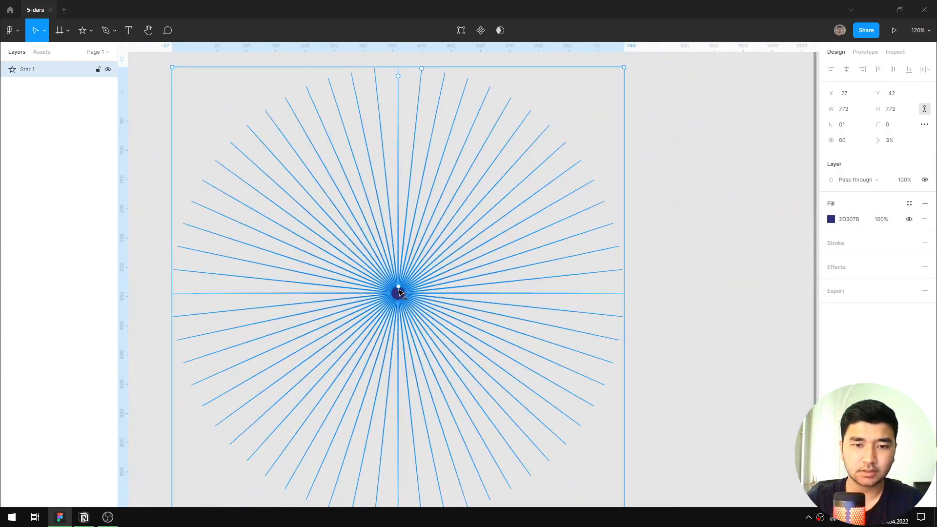
{"action": "left_click_drag", "start_coordinate": [399, 293], "coordinate": [405, 193]}
{"action": "left_click", "coordinate": [660, 243]}
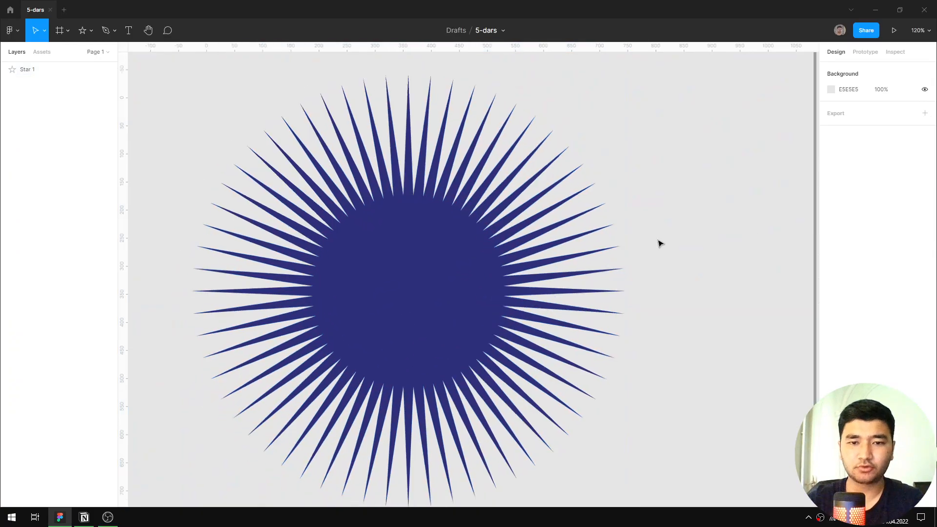
Reduce the blue star's point count to 5, leaving the star selected.
{"action": "scroll", "coordinate": [660, 243], "scroll_direction": "down", "scroll_amount": 4}
{"action": "left_click_drag", "start_coordinate": [610, 255], "coordinate": [540, 270]}
{"action": "left_click", "coordinate": [540, 271]}
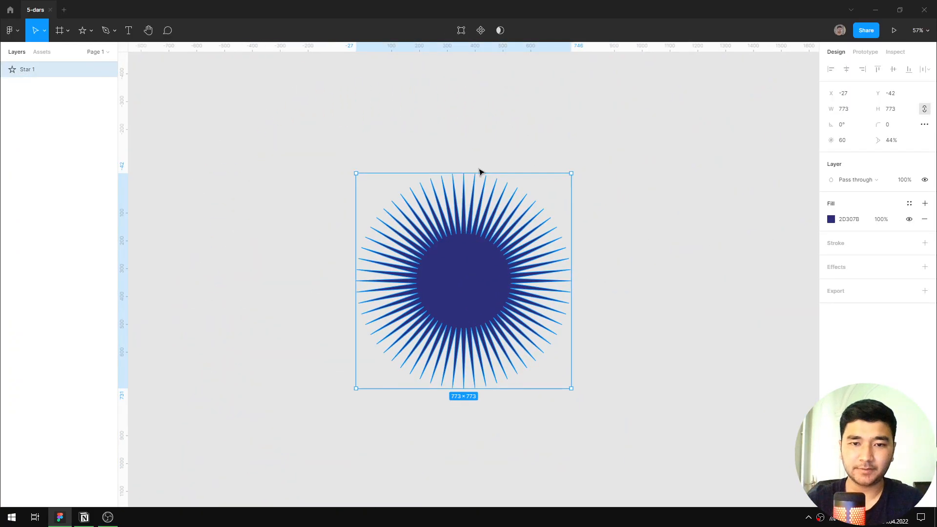
{"action": "left_click_drag", "start_coordinate": [499, 188], "coordinate": [558, 258]}
{"action": "left_click", "coordinate": [653, 268]}
{"action": "left_click", "coordinate": [461, 273]}
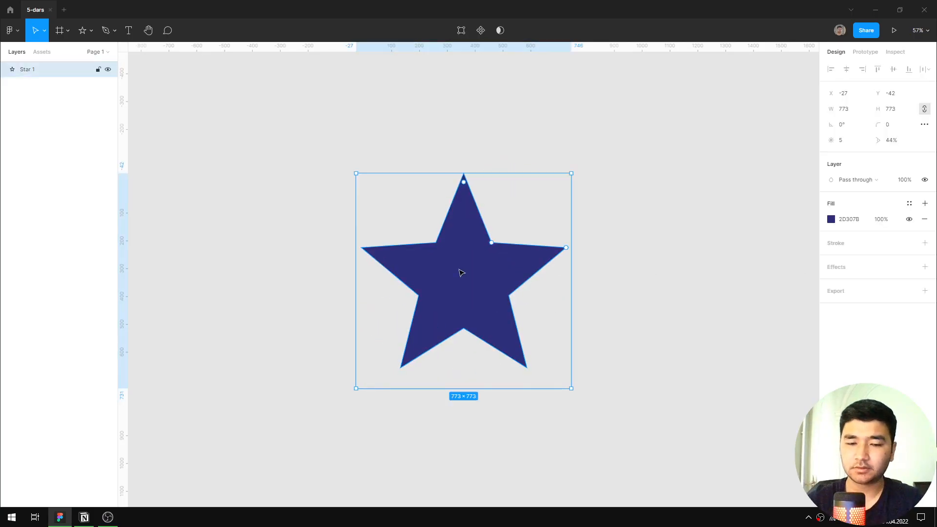
Increase the five-pointed star's inner ratio to about 63% and try out its corner rounding handle.
{"action": "left_click_drag", "start_coordinate": [492, 247], "coordinate": [502, 225]}
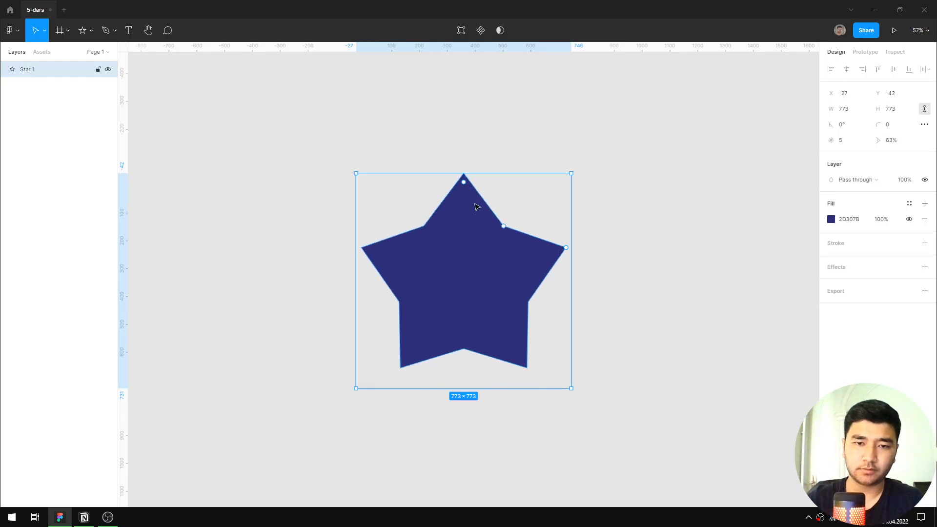
{"action": "mouse_move", "coordinate": [463, 182]}
{"action": "left_mouse_down"}
{"action": "mouse_move", "coordinate": [466, 217]}
{"action": "mouse_move", "coordinate": [466, 173]}
{"action": "left_mouse_up"}
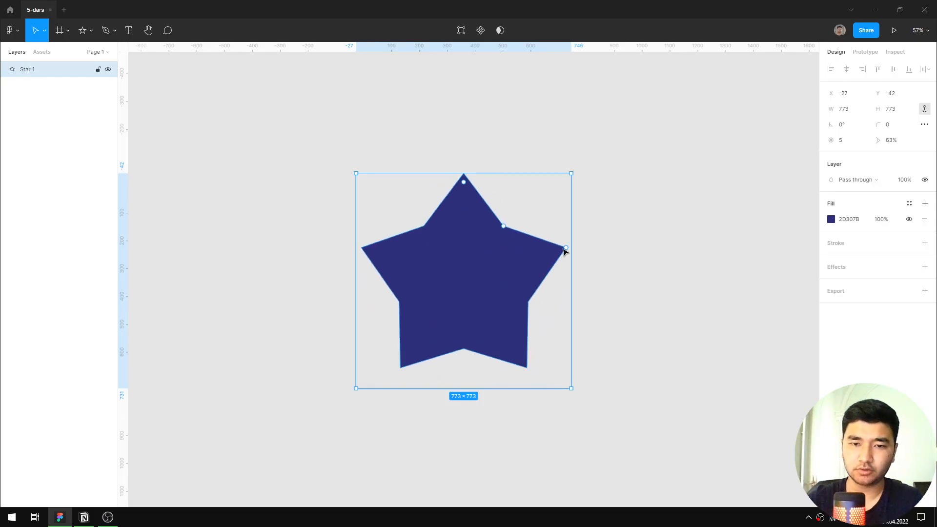
Increase the star's point count to 7 and recolor its fill to white FFFFFF.
{"action": "left_click_drag", "start_coordinate": [559, 251], "coordinate": [564, 216]}
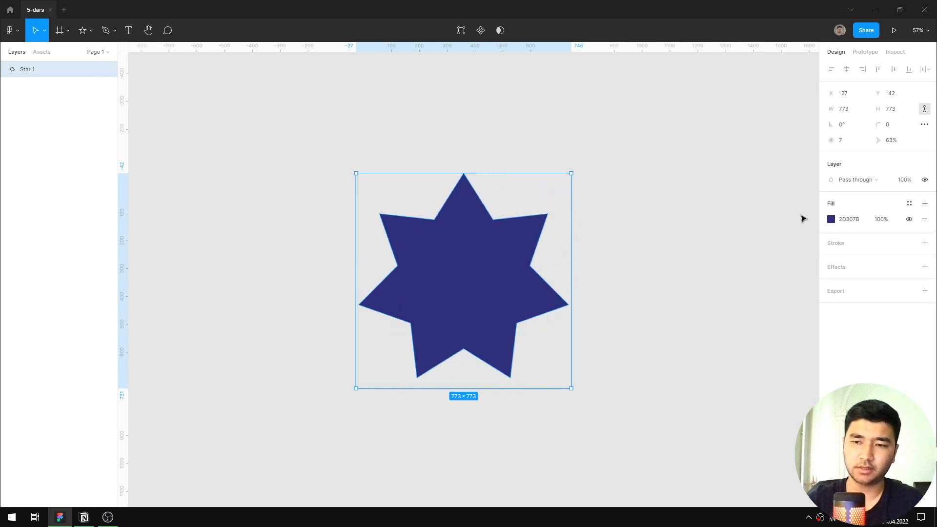
{"action": "left_click", "coordinate": [832, 221]}
{"action": "left_click_drag", "start_coordinate": [785, 299], "coordinate": [678, 377]}
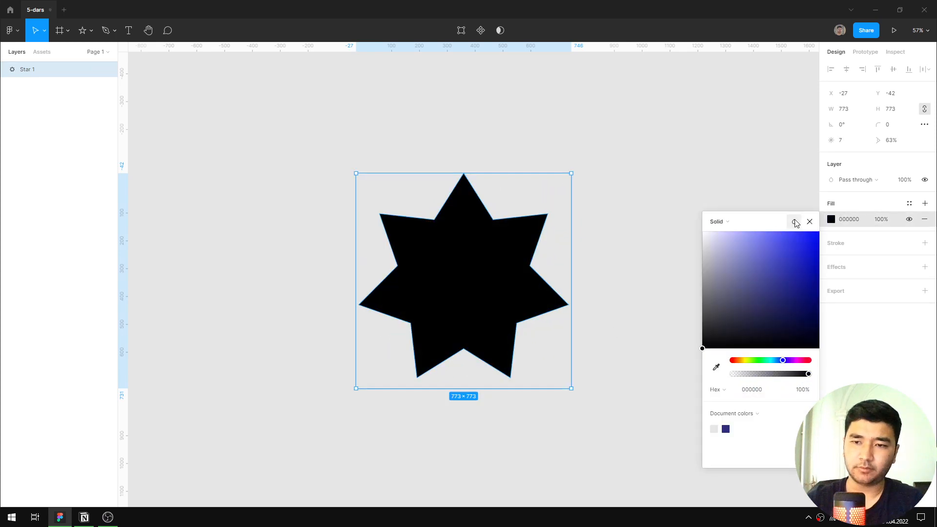
{"action": "left_click", "coordinate": [810, 221]}
{"action": "left_click", "coordinate": [829, 221]}
{"action": "left_click_drag", "start_coordinate": [733, 251], "coordinate": [699, 230]}
{"action": "left_click", "coordinate": [810, 221]}
Add a black 000000 inside stroke with a thickness of 16 to the seven-pointed star.
{"action": "left_click", "coordinate": [862, 251]}
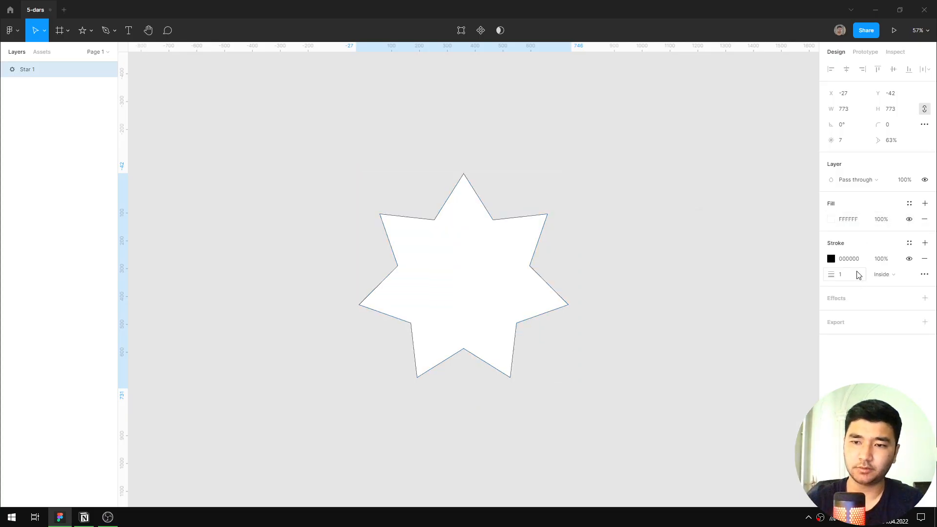
{"action": "left_click", "coordinate": [854, 275]}
{"action": "key", "text": "Up"}
{"action": "key", "text": "Up"}
{"action": "key", "text": "Up"}
{"action": "key", "text": "Up"}
{"action": "key", "text": "Up"}
{"action": "key", "text": "Up"}
{"action": "key", "text": "Up"}
{"action": "key", "text": "Up"}
{"action": "key", "text": "Up"}
{"action": "key", "text": "Up"}
{"action": "key", "text": "Up"}
{"action": "key", "text": "Up"}
{"action": "key", "text": "Up"}
{"action": "key", "text": "Up"}
{"action": "key", "text": "Up"}
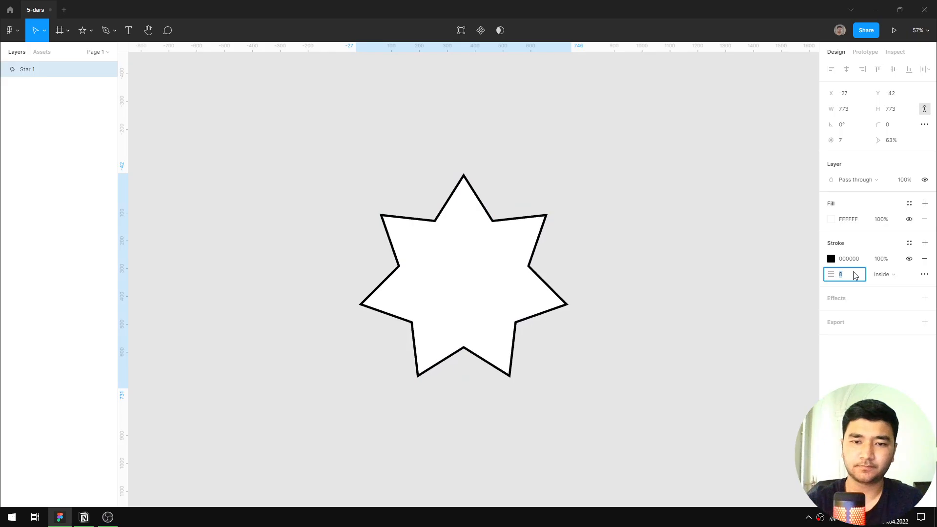
{"action": "key", "text": "Return"}
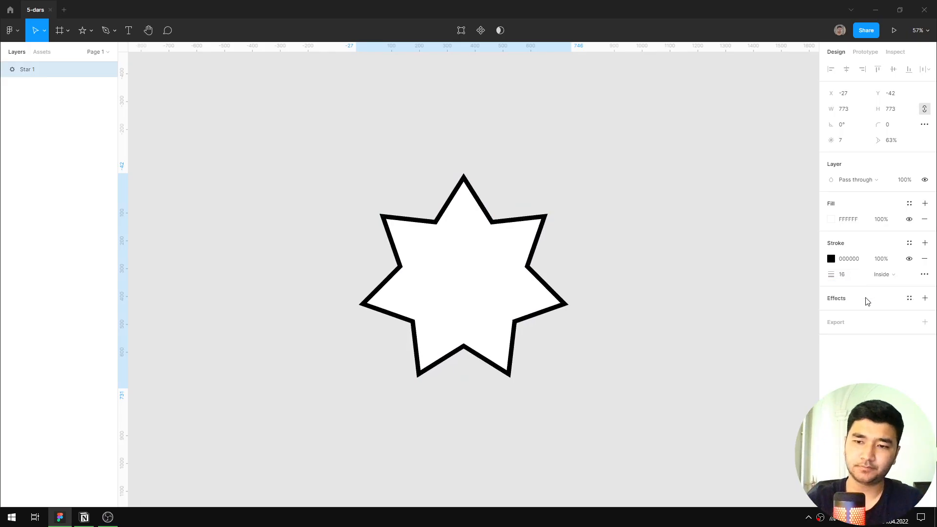
Add a drop shadow to the star with 100% opacity and a blur of 0.
{"action": "left_click", "coordinate": [924, 297]}
{"action": "left_click", "coordinate": [830, 314]}
{"action": "left_click", "coordinate": [760, 369]}
{"action": "type", "text": "10"}
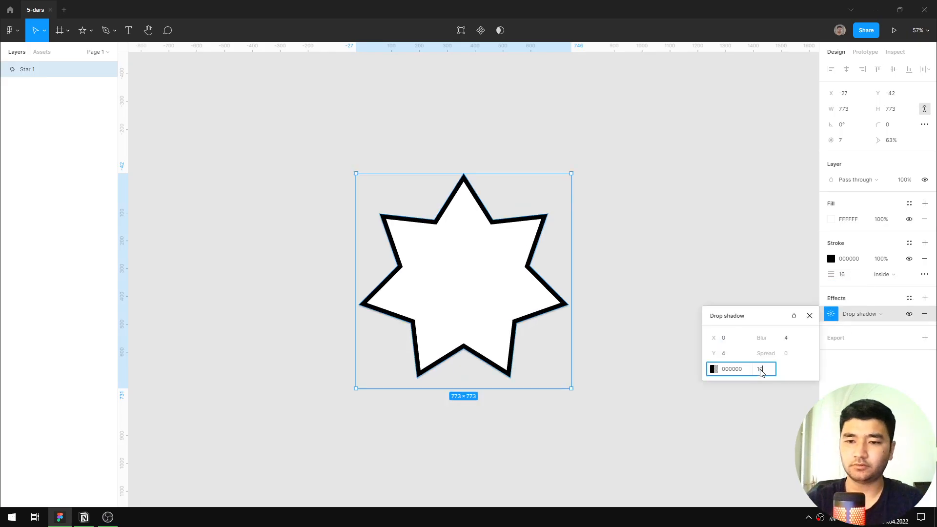
{"action": "type", "text": "0"}
{"action": "left_click", "coordinate": [785, 338]}
{"action": "type", "text": "0"}
{"action": "key", "text": "Return"}
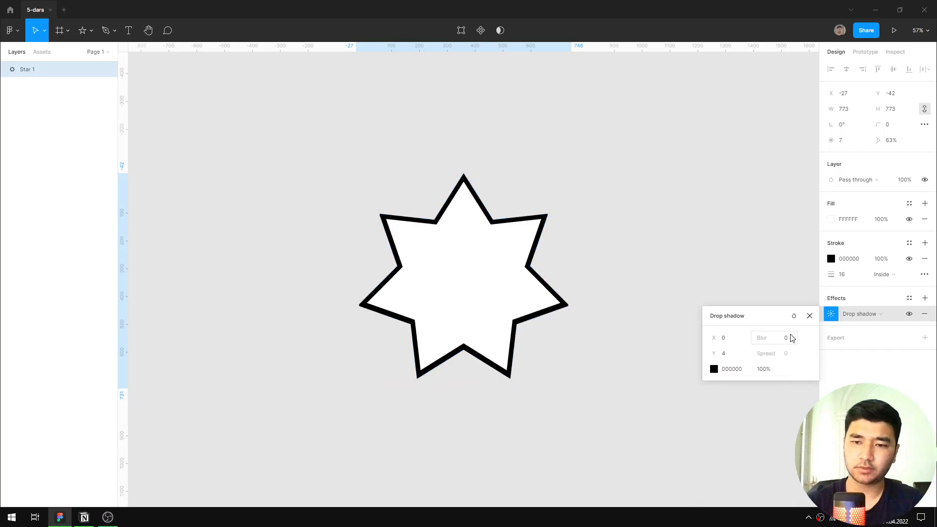
Offset the star's drop shadow by 20 in both X and Y, and close its settings.
{"action": "left_click", "coordinate": [731, 340]}
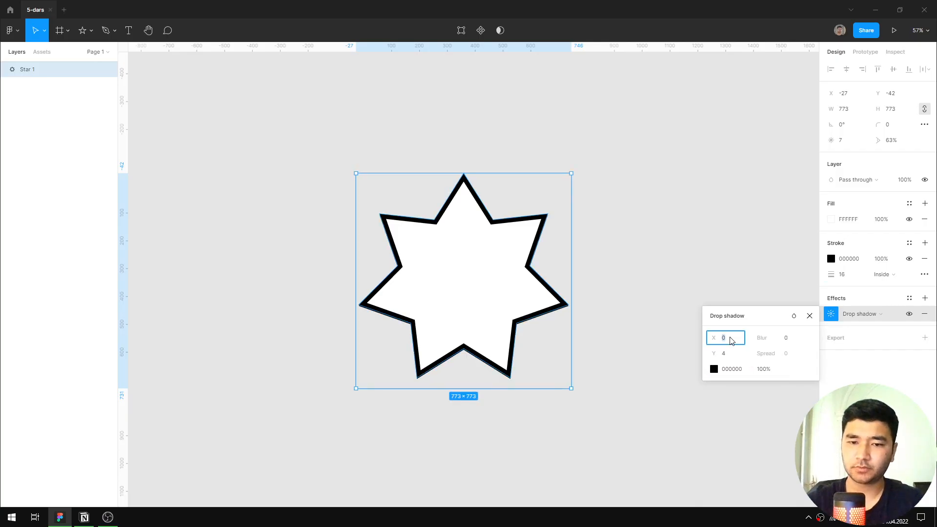
{"action": "type", "text": "20"}
{"action": "key", "text": "Return"}
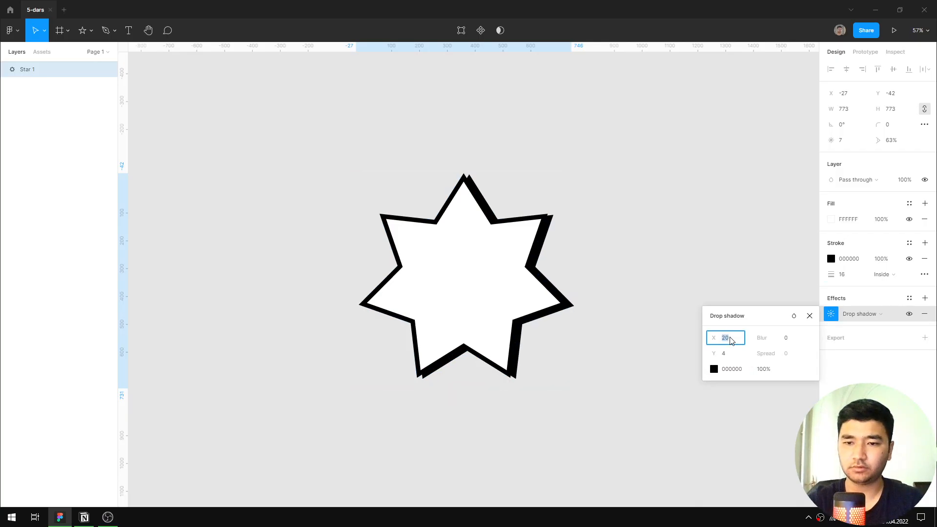
{"action": "key", "text": "Tab"}
{"action": "type", "text": "14"}
{"action": "key", "text": "Return"}
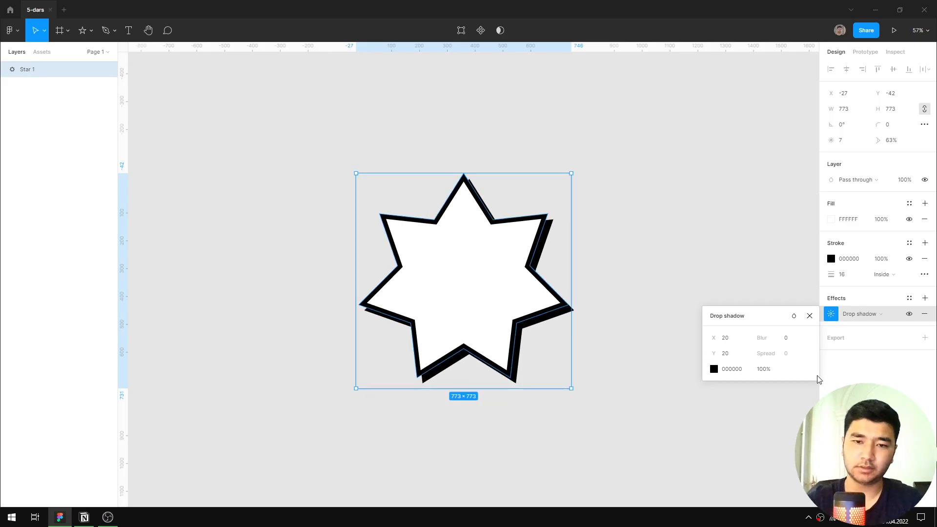
{"action": "left_click", "coordinate": [809, 316]}
Delete the outlined seven-pointed star from the canvas.
{"action": "scroll", "coordinate": [709, 293], "scroll_direction": "down", "scroll_amount": 5}
{"action": "left_click", "coordinate": [707, 291]}
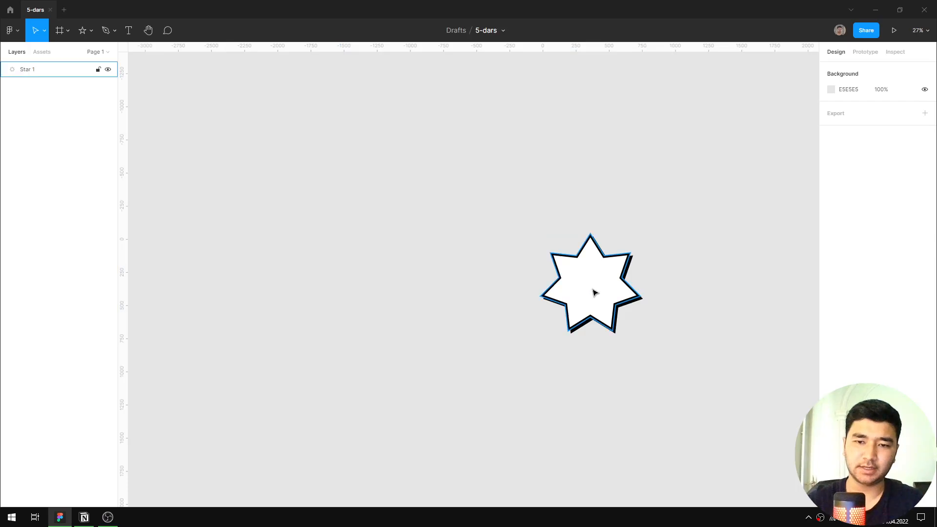
{"action": "left_click_drag", "start_coordinate": [593, 293], "coordinate": [459, 265]}
{"action": "key", "text": "Delete"}
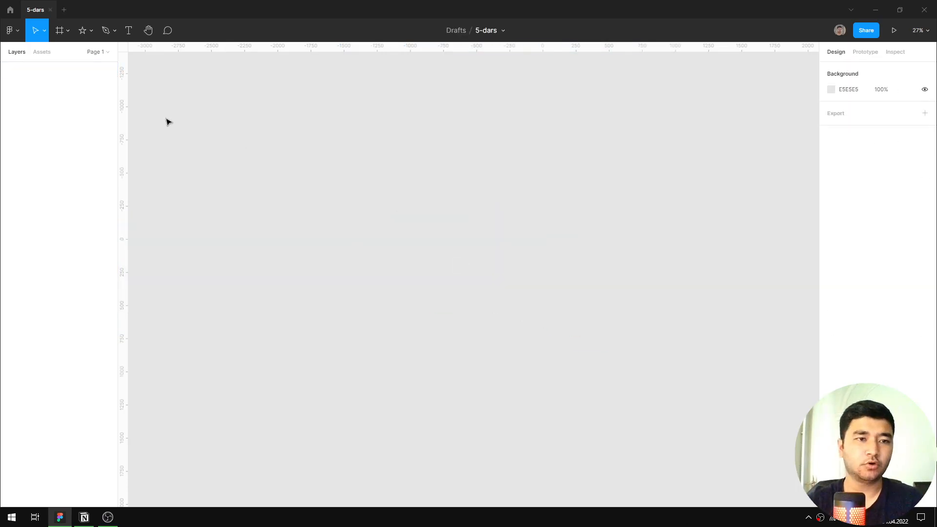
Draw a triangular polygon about 1469 × 1469 on the empty canvas.
{"action": "left_click", "coordinate": [87, 32]}
{"action": "left_click", "coordinate": [101, 99]}
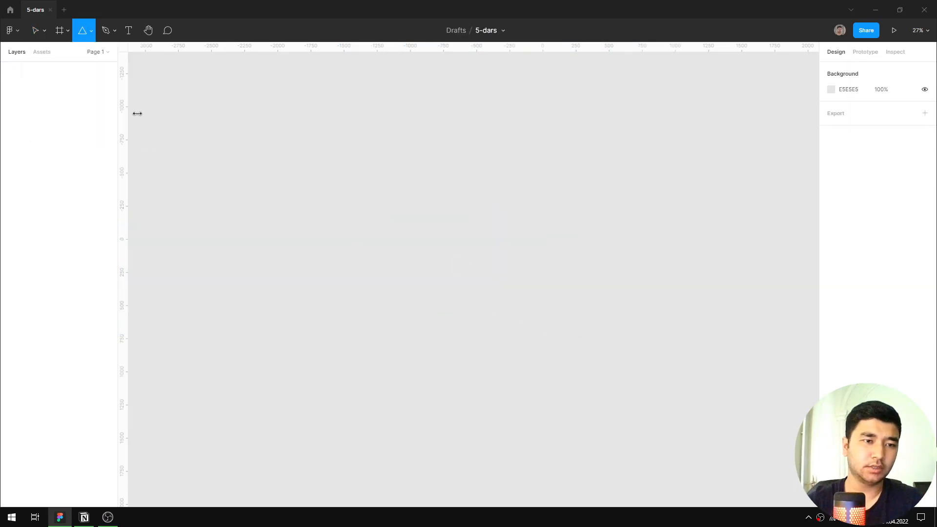
{"action": "left_click_drag", "start_coordinate": [367, 194], "coordinate": [562, 346]}
{"action": "left_click_drag", "start_coordinate": [491, 314], "coordinate": [525, 283]}
{"action": "scroll", "coordinate": [497, 268], "scroll_direction": "up", "scroll_amount": 2}
Remove the triangle's fill and give it a black inside stroke with a thickness of 35.
{"action": "left_click", "coordinate": [859, 222]}
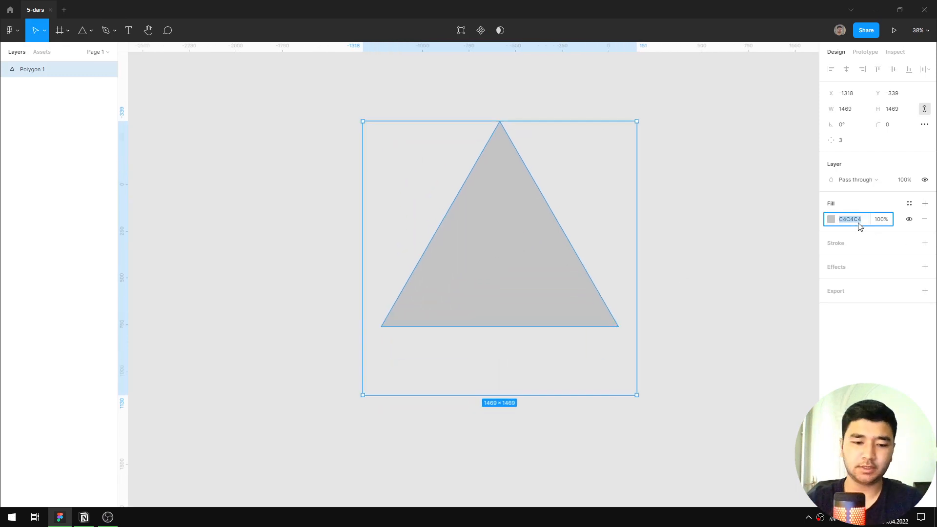
{"action": "left_click", "coordinate": [924, 219]}
{"action": "left_click", "coordinate": [863, 228]}
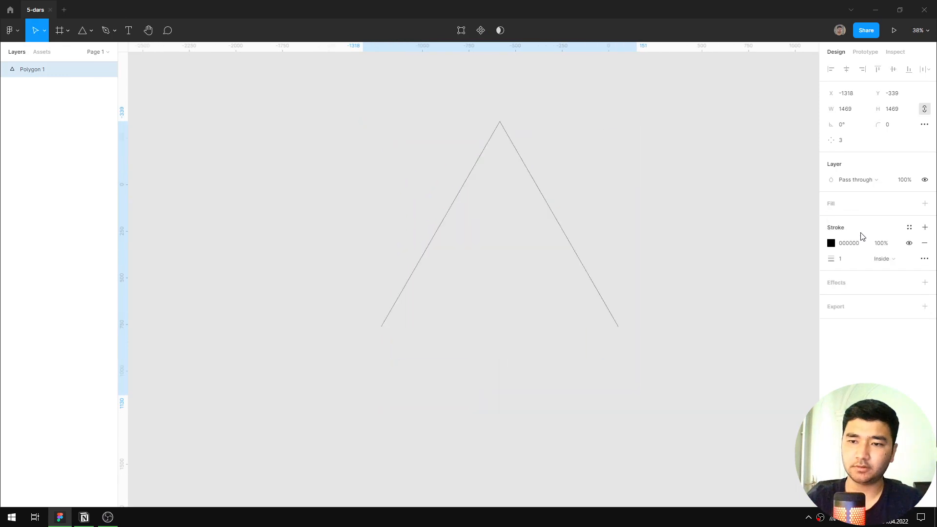
{"action": "left_click_drag", "start_coordinate": [830, 260], "coordinate": [860, 261]}
Change the triangle's stroke style to Dash with a dash length of 10 and a gap of 3.
{"action": "left_click", "coordinate": [923, 259]}
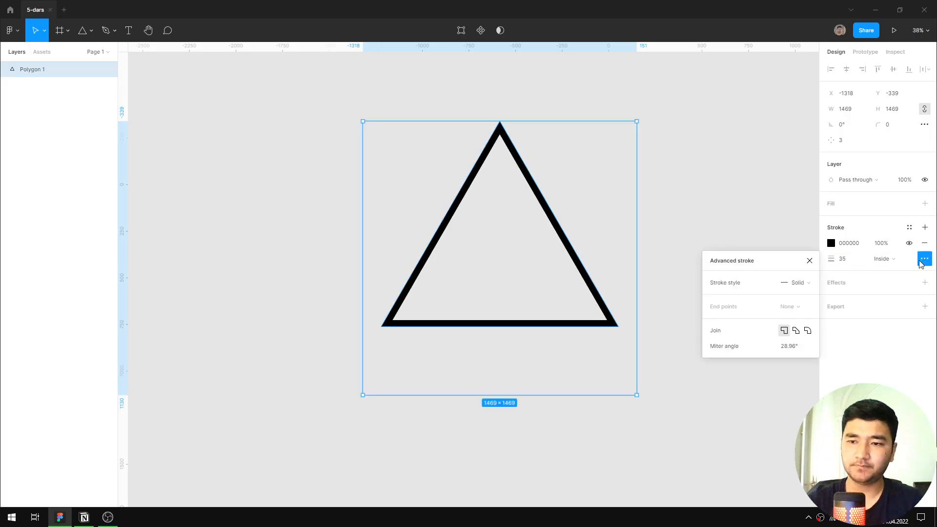
{"action": "left_click", "coordinate": [796, 284]}
{"action": "left_click", "coordinate": [799, 307]}
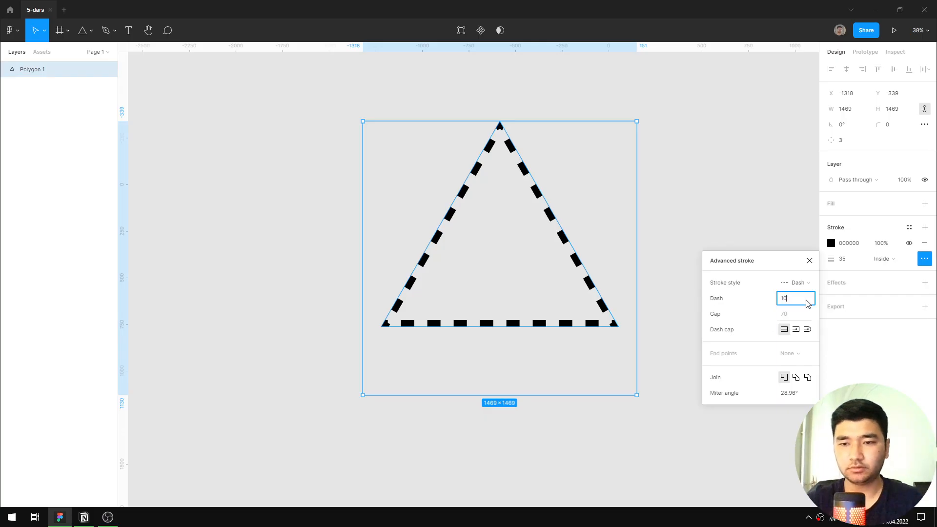
{"action": "left_click", "coordinate": [799, 312]}
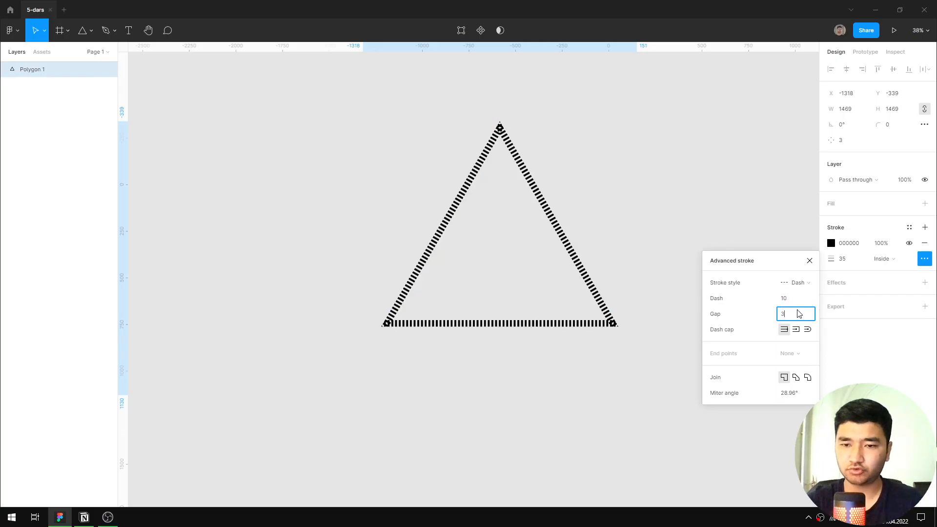
{"action": "key", "text": "Return"}
{"action": "left_click", "coordinate": [810, 261]}
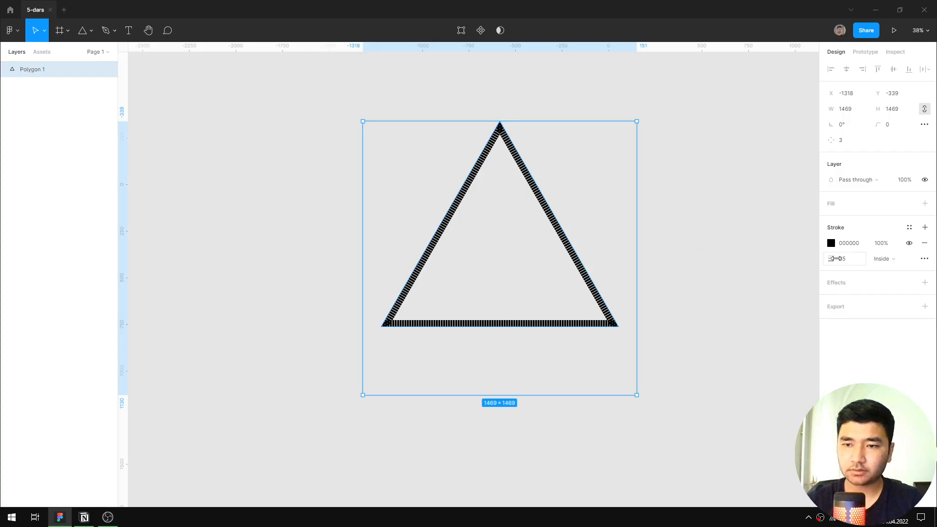
Set the gap of the triangle's dashed stroke to 4.
{"action": "left_click", "coordinate": [924, 259]}
{"action": "left_click", "coordinate": [793, 319]}
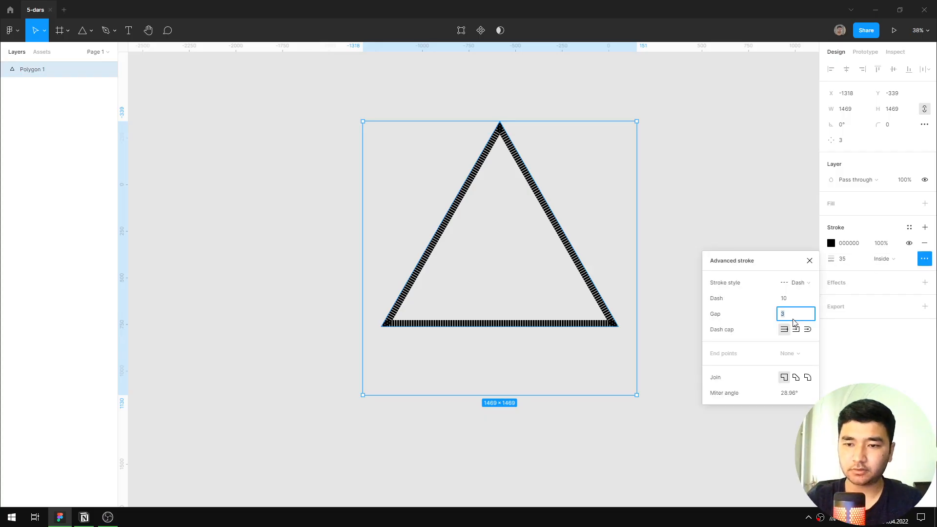
{"action": "type", "text": "4"}
{"action": "key", "text": "Return"}
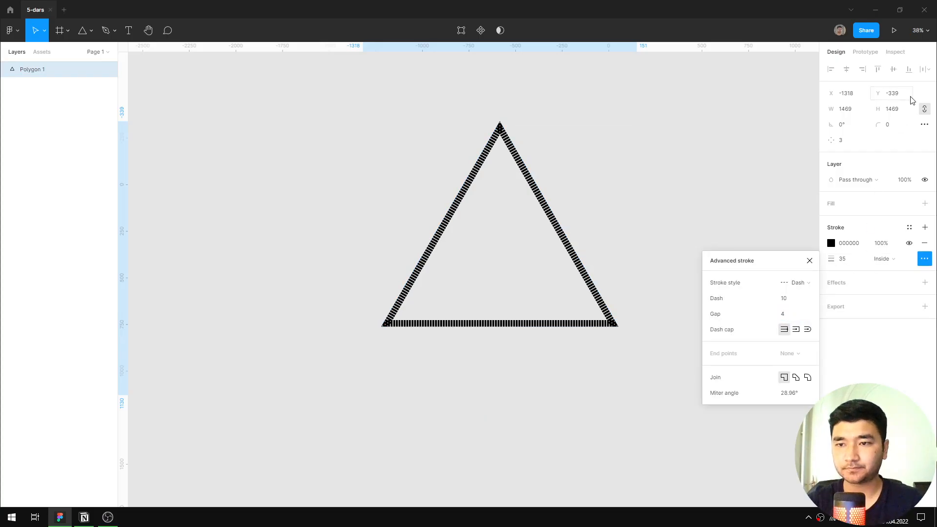
Resize the triangle proportionally to a height of 400 and close the advanced stroke settings.
{"action": "left_click", "coordinate": [910, 111]}
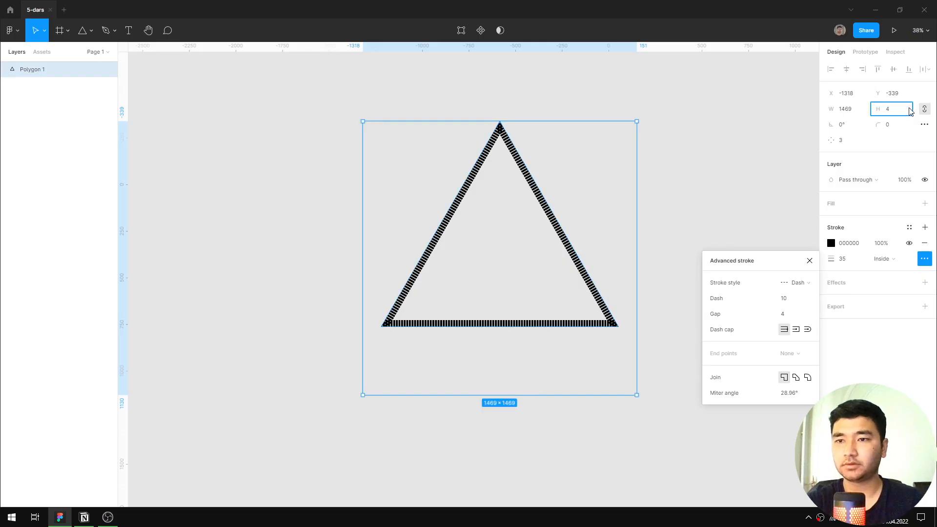
{"action": "type", "text": "400"}
{"action": "key", "text": "Return"}
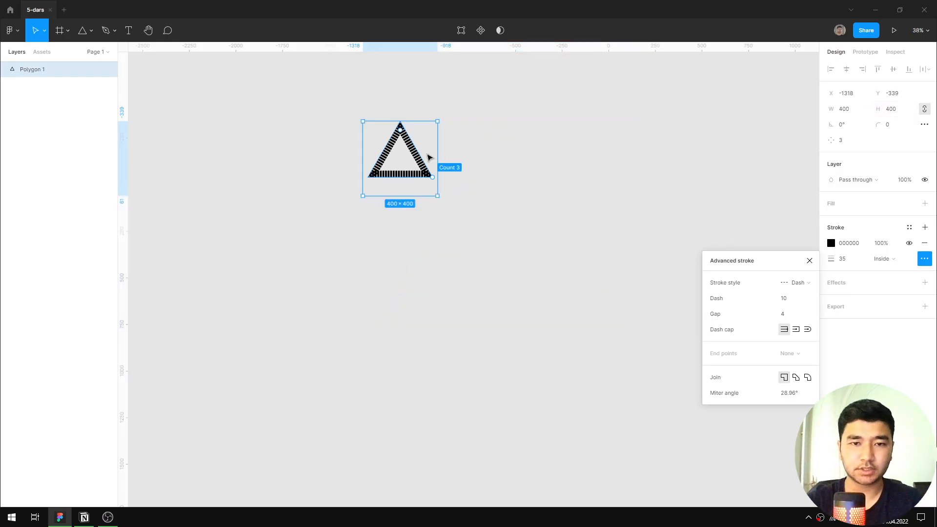
{"action": "scroll", "coordinate": [420, 153], "scroll_direction": "up", "scroll_amount": 5}
{"action": "left_click_drag", "start_coordinate": [459, 187], "coordinate": [527, 238]}
{"action": "left_click", "coordinate": [810, 261]}
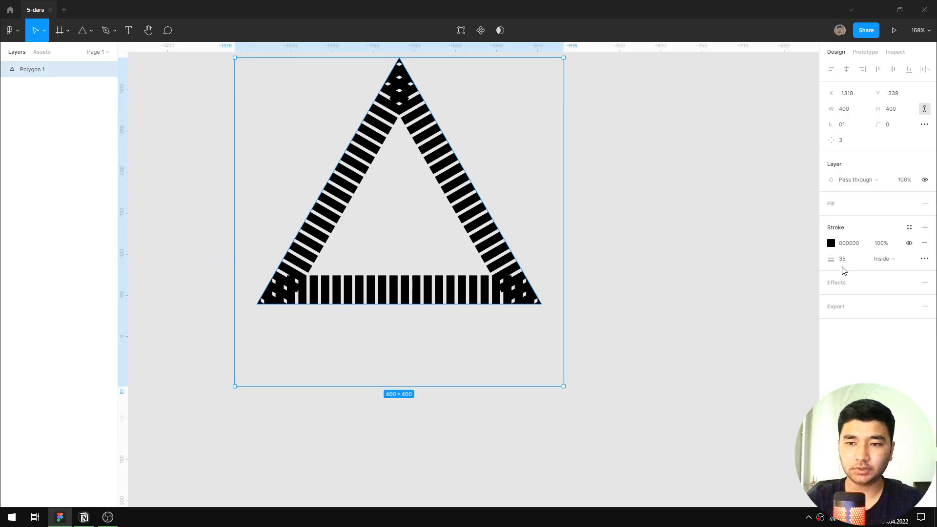
Thicken the triangle's dashed stroke to 155 and raise the polygon's side count to 17.
{"action": "mouse_move", "coordinate": [831, 259]}
{"action": "left_mouse_down"}
{"action": "mouse_move", "coordinate": [863, 263]}
{"action": "mouse_move", "coordinate": [799, 259]}
{"action": "mouse_move", "coordinate": [903, 253]}
{"action": "mouse_move", "coordinate": [7, 254]}
{"action": "mouse_move", "coordinate": [239, 279]}
{"action": "mouse_move", "coordinate": [925, 294]}
{"action": "mouse_move", "coordinate": [2, 297]}
{"action": "mouse_move", "coordinate": [828, 259]}
{"action": "left_mouse_up"}
{"action": "scroll", "coordinate": [471, 140], "scroll_direction": "up", "scroll_amount": 6}
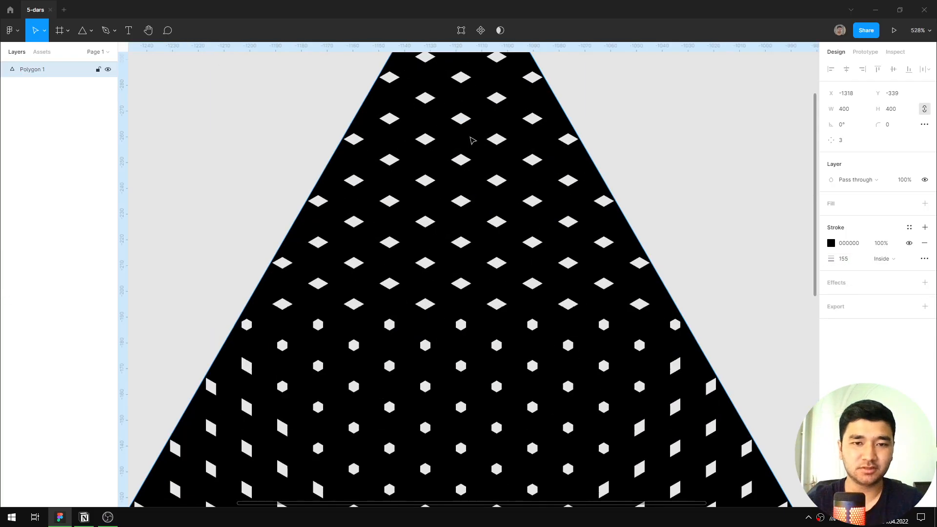
{"action": "scroll", "coordinate": [473, 141], "scroll_direction": "down", "scroll_amount": 3}
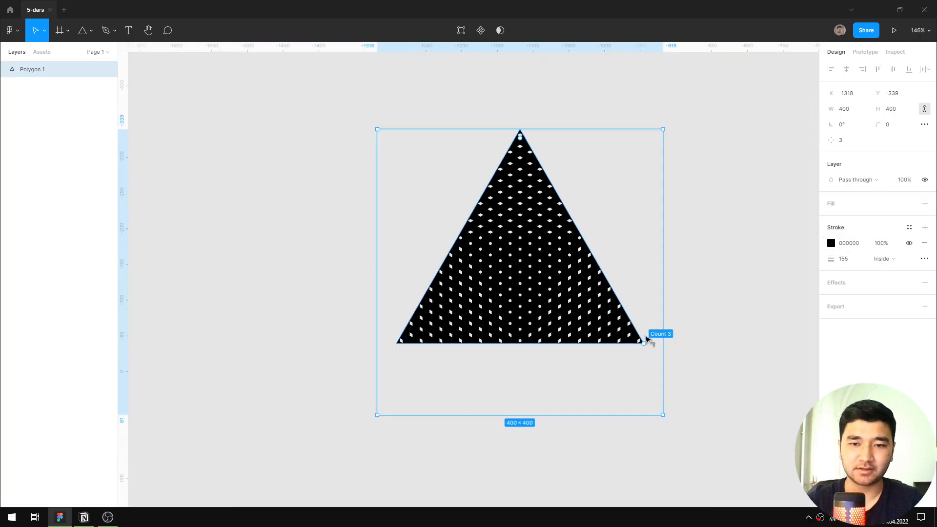
{"action": "left_click_drag", "start_coordinate": [646, 338], "coordinate": [648, 290]}
{"action": "mouse_move", "coordinate": [647, 255]}
{"action": "left_mouse_down"}
{"action": "mouse_move", "coordinate": [608, 163]}
{"action": "mouse_move", "coordinate": [575, 146]}
{"action": "mouse_move", "coordinate": [520, 136]}
{"action": "mouse_move", "coordinate": [532, 129]}
{"action": "mouse_move", "coordinate": [561, 146]}
{"action": "mouse_move", "coordinate": [587, 188]}
{"action": "mouse_move", "coordinate": [563, 149]}
{"action": "mouse_move", "coordinate": [571, 159]}
{"action": "left_mouse_up"}
Try several dash lengths on the 17-sided polygon's stroke, from 50 down to 0, leaving it at 0.
{"action": "left_click", "coordinate": [924, 258]}
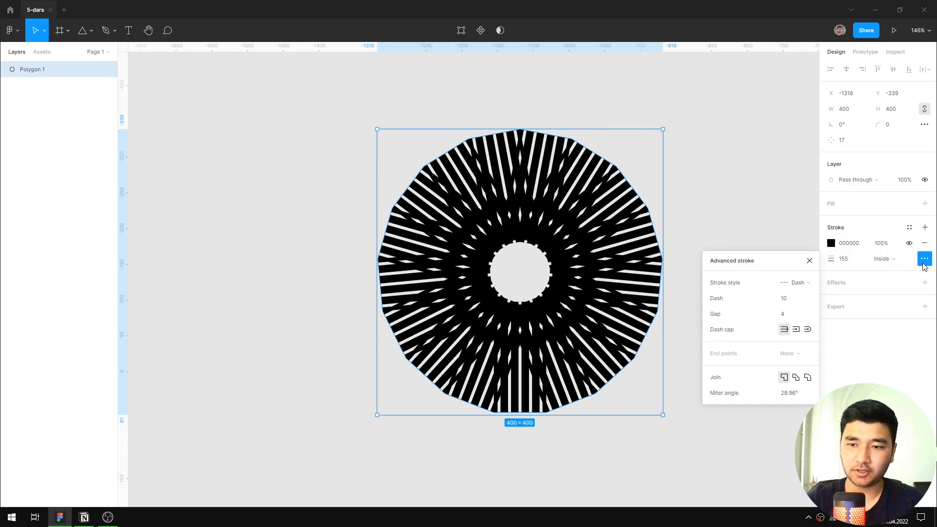
{"action": "left_click", "coordinate": [795, 298]}
{"action": "key", "text": "shift+Up"}
{"action": "key", "text": "shift+Up"}
{"action": "key", "text": "shift+Up"}
{"action": "key", "text": "shift+Up"}
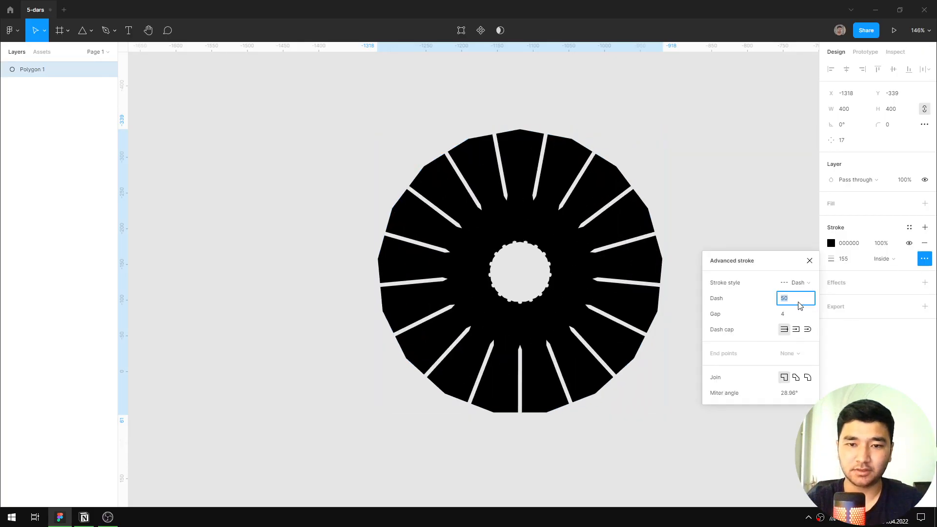
{"action": "key", "text": "shift+Down"}
{"action": "key", "text": "shift+Down"}
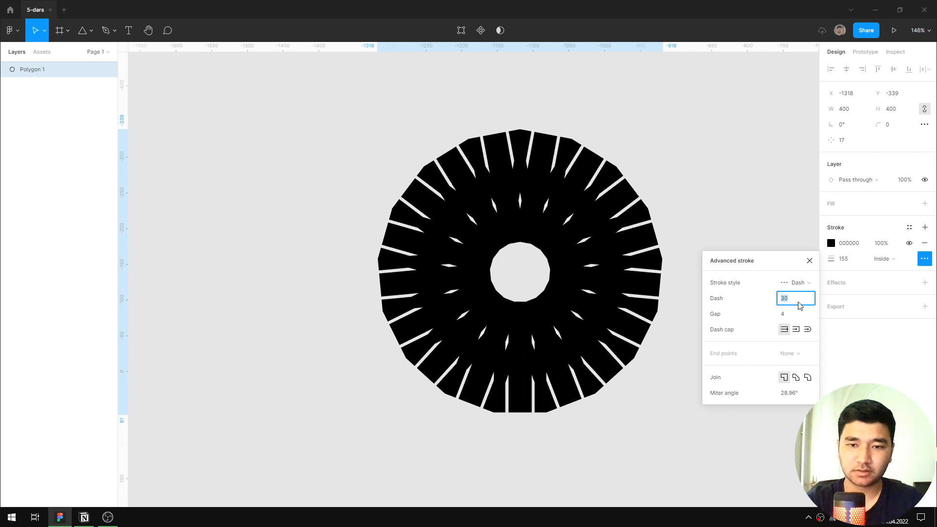
{"action": "key", "text": "shift+Down"}
{"action": "key", "text": "shift+Down"}
{"action": "key", "text": "shift+Down"}
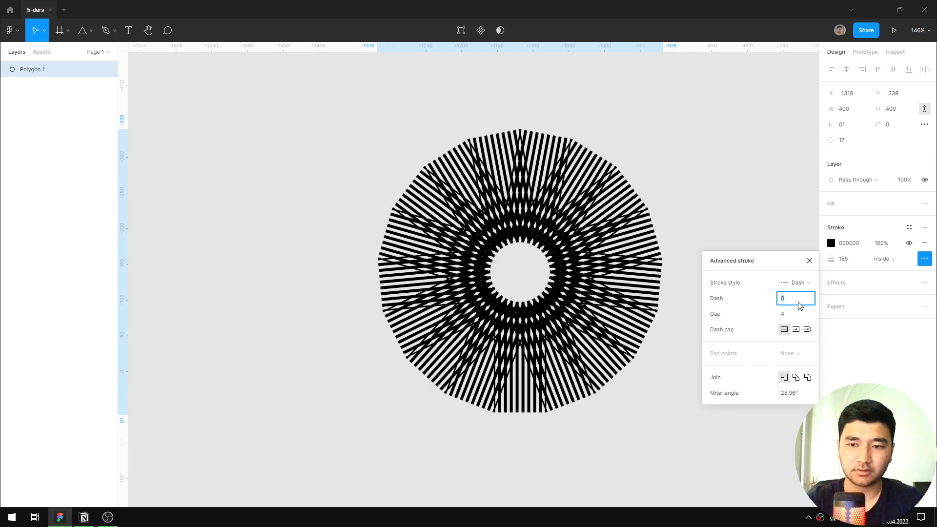
Try smaller gaps for the polygon's dashed stroke, set the gap to 1, and close the advanced stroke settings.
{"action": "left_click", "coordinate": [789, 313]}
{"action": "key", "text": "Down"}
{"action": "key", "text": "Down"}
{"action": "key", "text": "Down"}
{"action": "key", "text": "Down"}
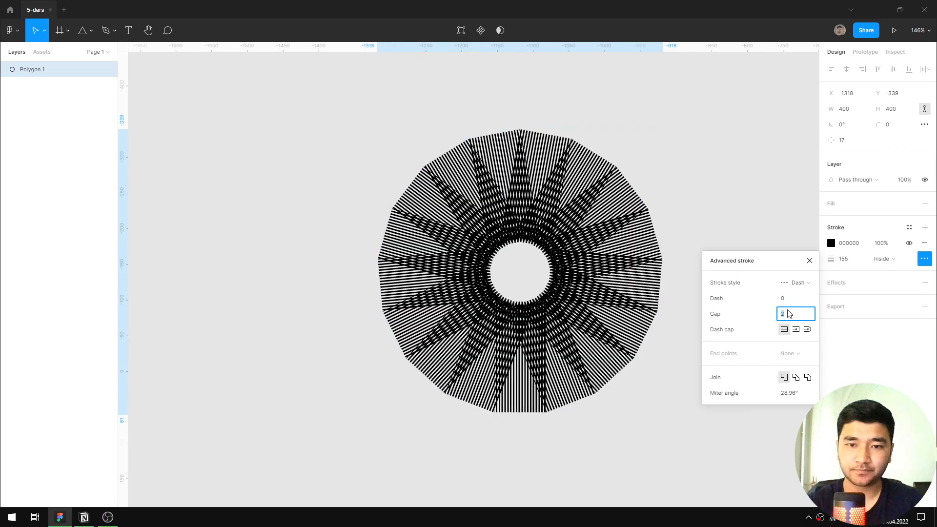
{"action": "key", "text": "Up"}
{"action": "key", "text": "Down"}
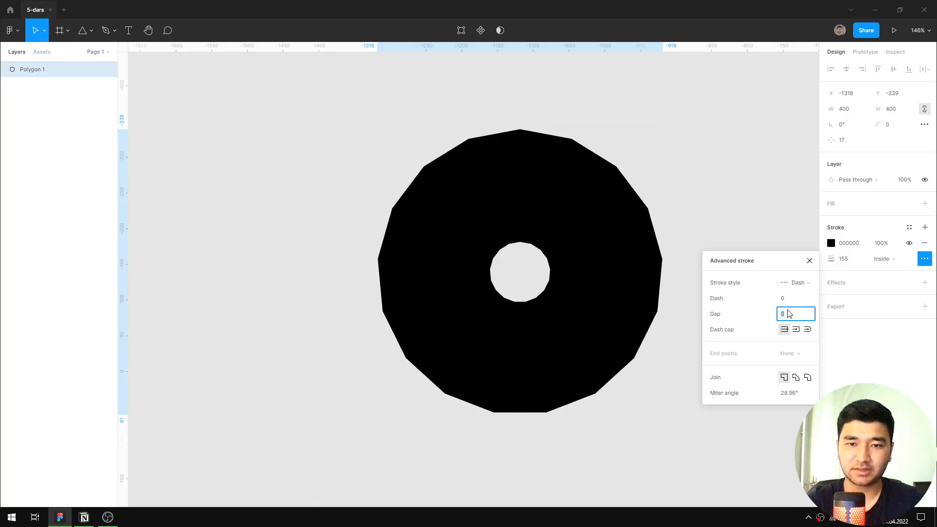
{"action": "key", "text": "Up"}
{"action": "left_click", "coordinate": [809, 261]}
Examine the polygon's fine line pattern up close, and delete the polygon from the canvas.
{"action": "scroll", "coordinate": [537, 205], "scroll_direction": "up", "scroll_amount": 15}
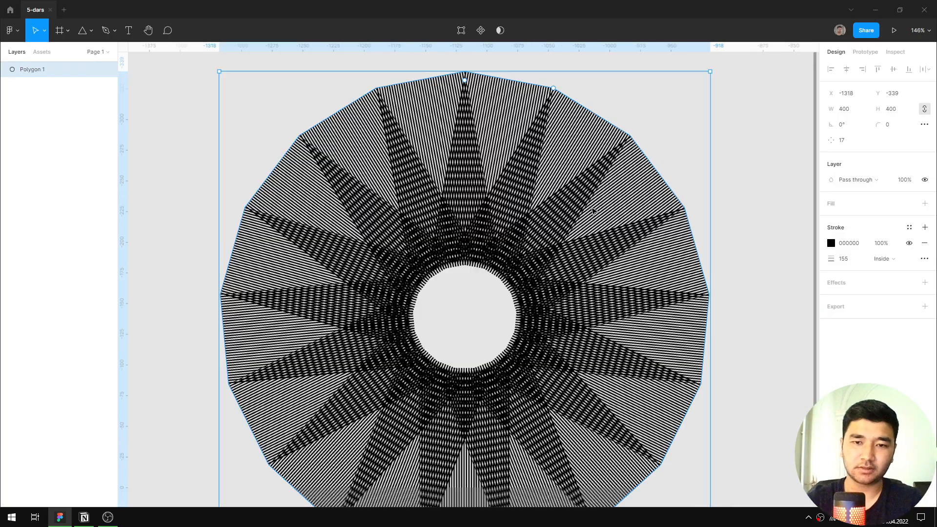
{"action": "scroll", "coordinate": [456, 185], "scroll_direction": "down", "scroll_amount": 15}
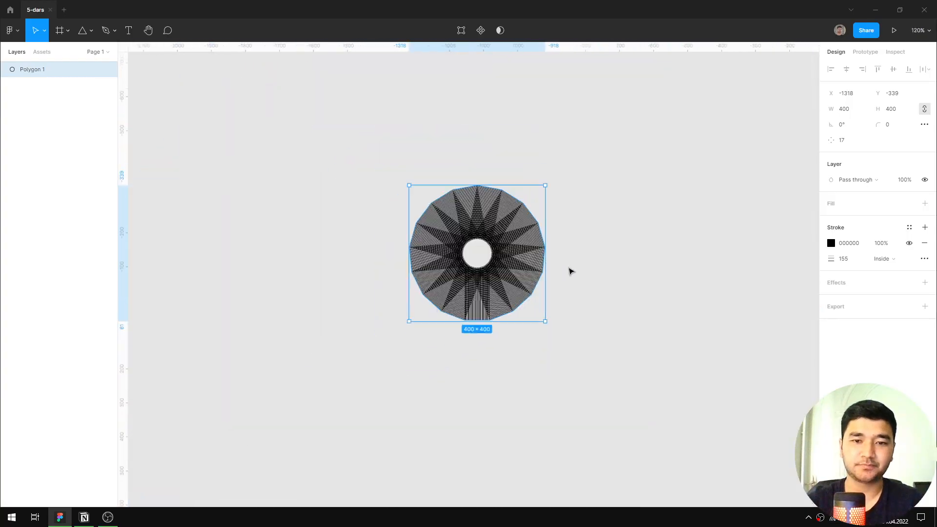
{"action": "left_click", "coordinate": [571, 271]}
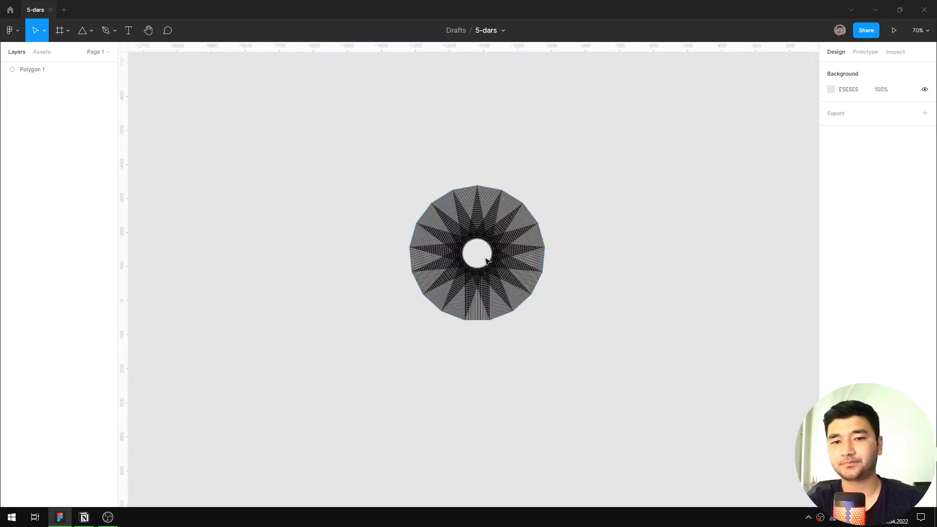
{"action": "left_click", "coordinate": [493, 255]}
{"action": "key", "text": "Delete"}
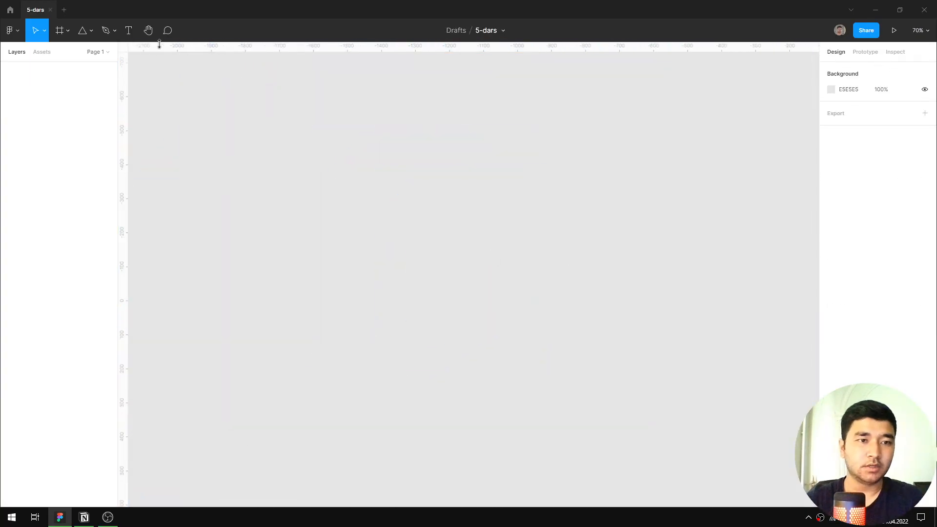
{"action": "left_click", "coordinate": [88, 32]}
{"action": "left_click", "coordinate": [280, 140]}
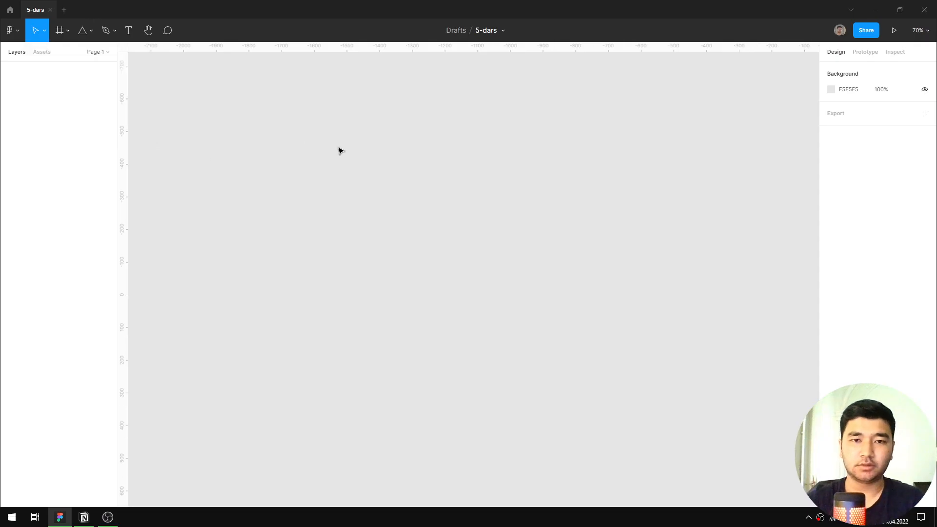
{"action": "scroll", "coordinate": [342, 146], "scroll_direction": "down", "scroll_amount": 2}
{"action": "left_click", "coordinate": [91, 32]}
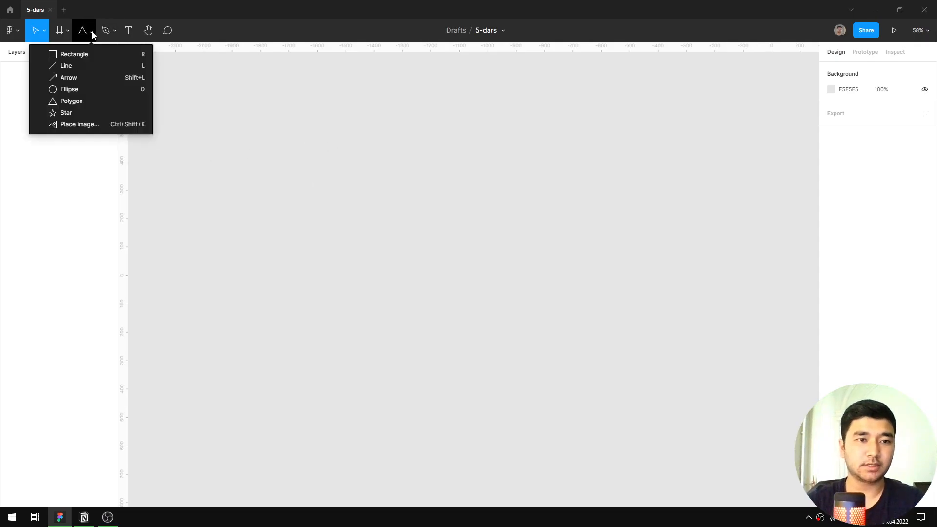
{"action": "left_click", "coordinate": [234, 104]}
{"action": "left_click", "coordinate": [91, 32]}
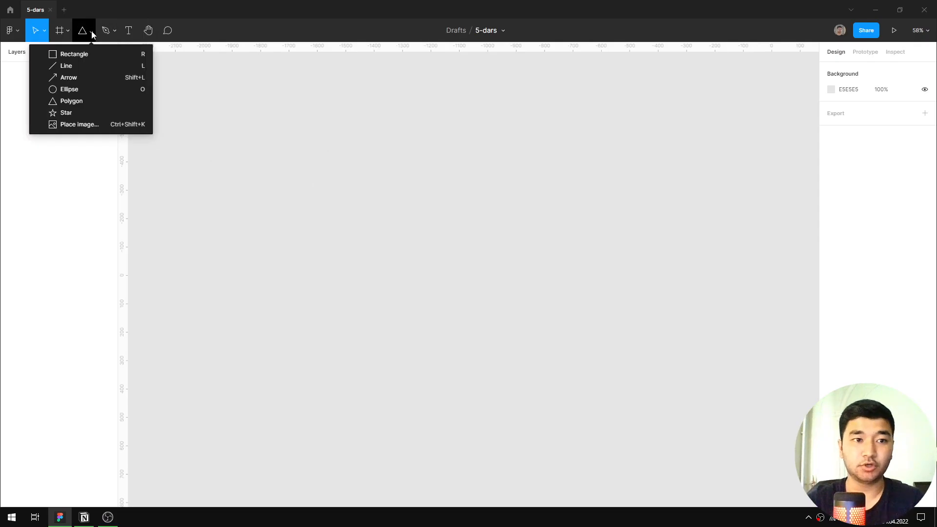
{"action": "left_click", "coordinate": [406, 228]}
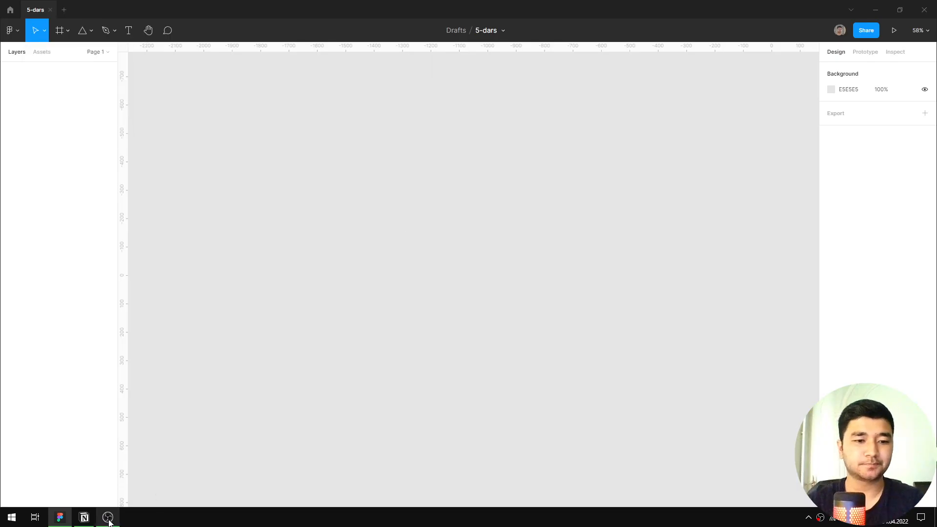